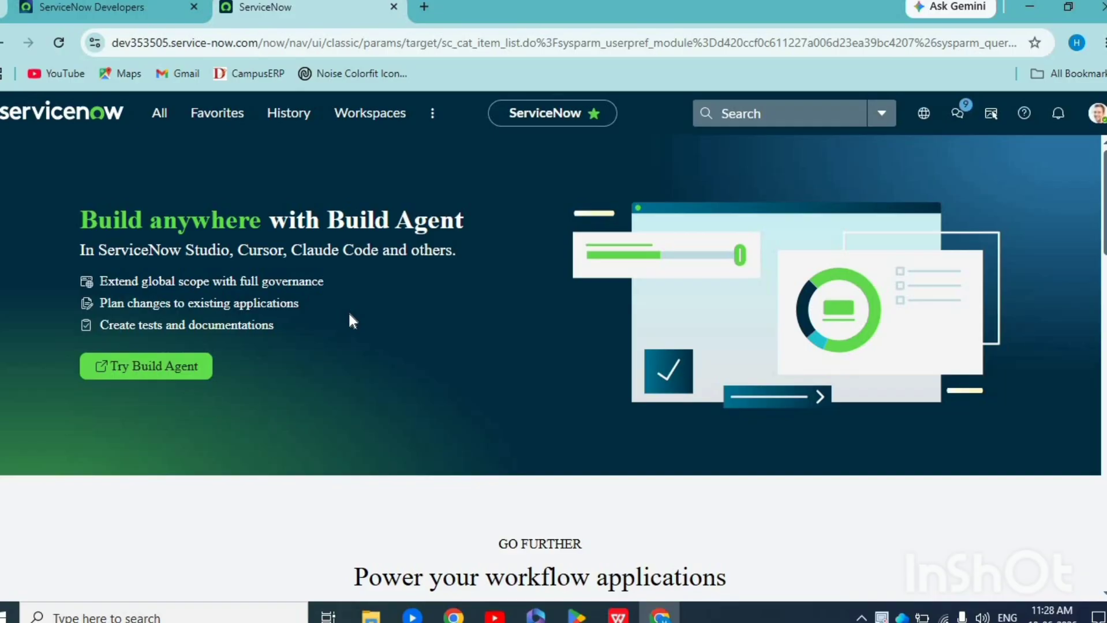
Open the Catalog Definitions - Maintain Items list from the favorites, closing the extra browser tab and the transaction notice.
left_click(237, 116)
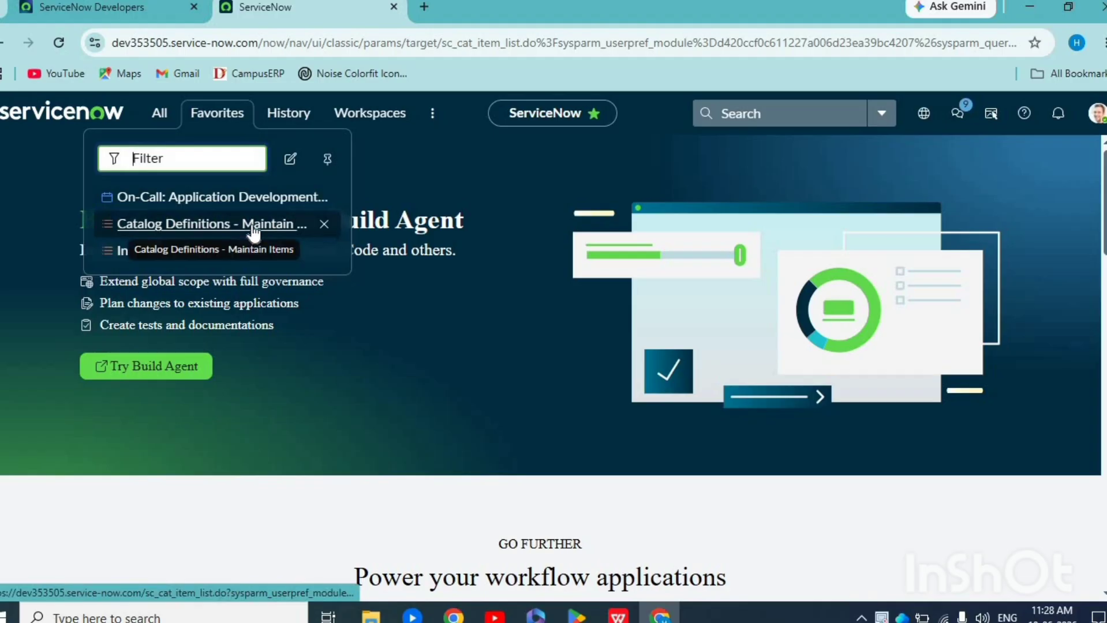
middle_click(251, 238)
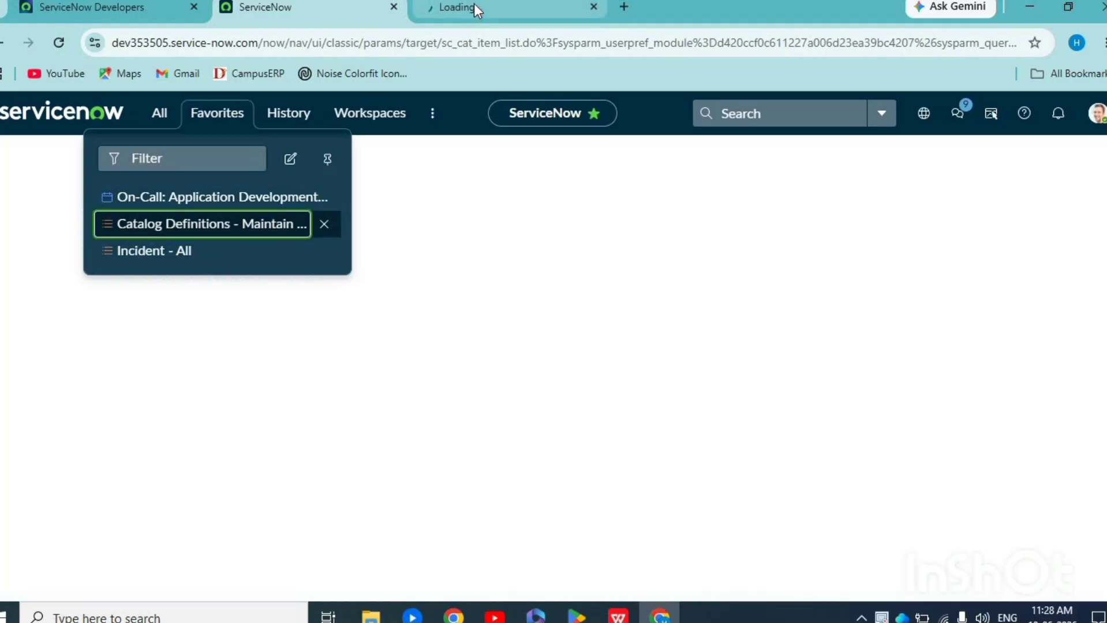
left_click(474, 3)
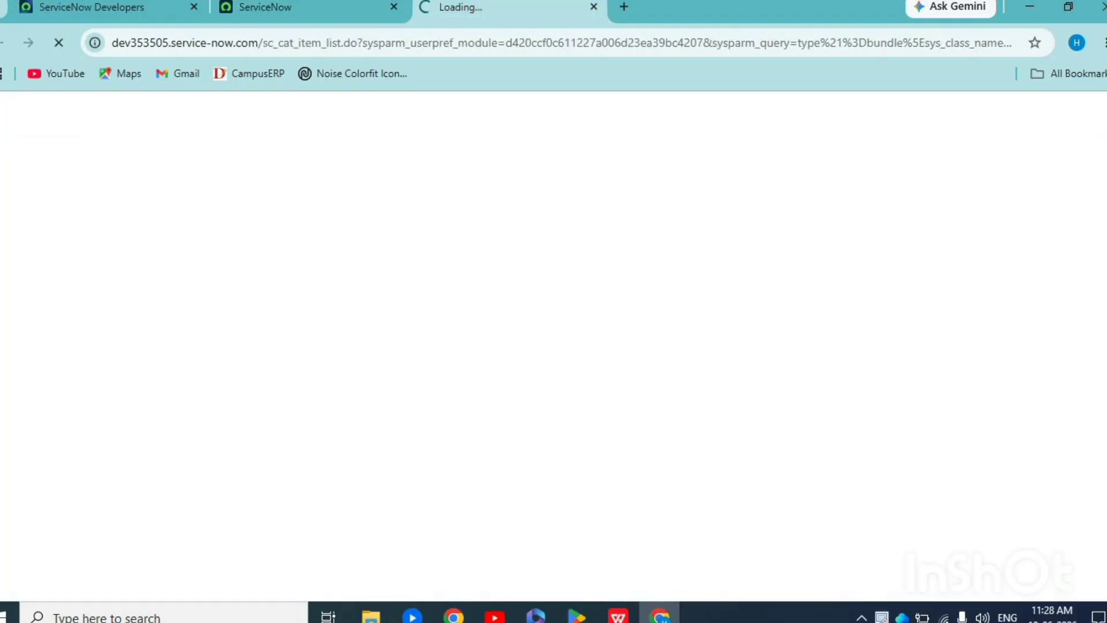
left_click(316, 11)
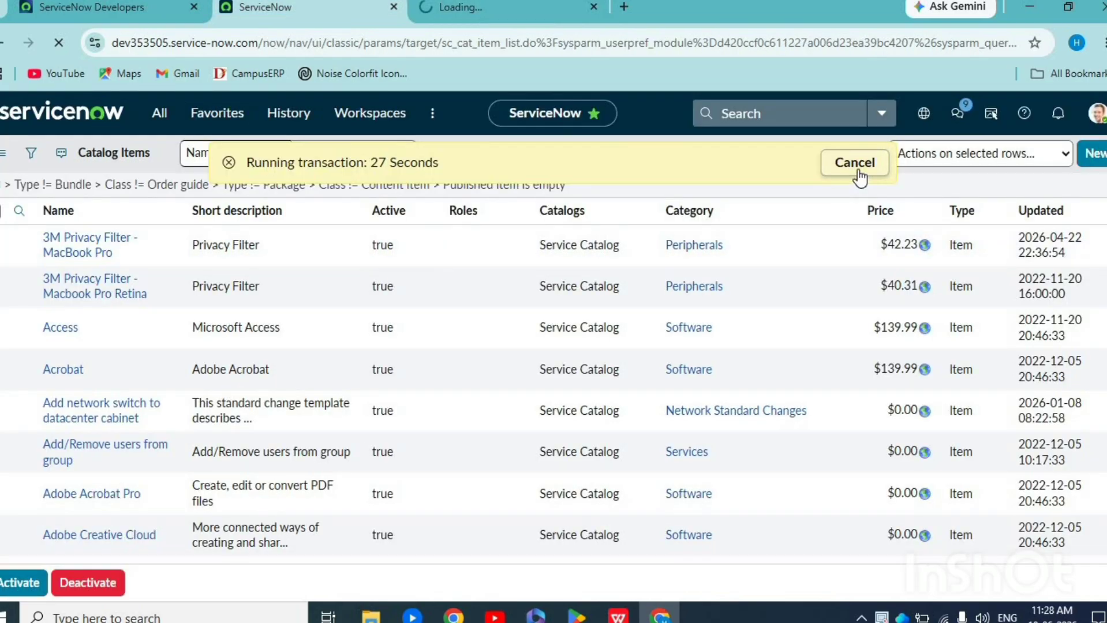
left_click(857, 168)
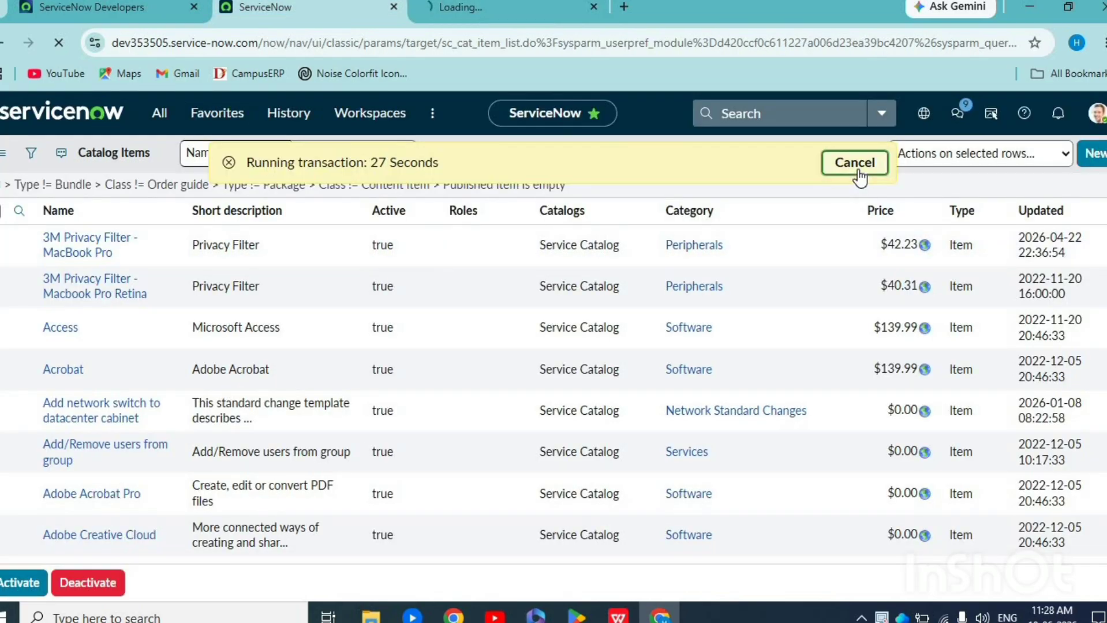
left_click(593, 9)
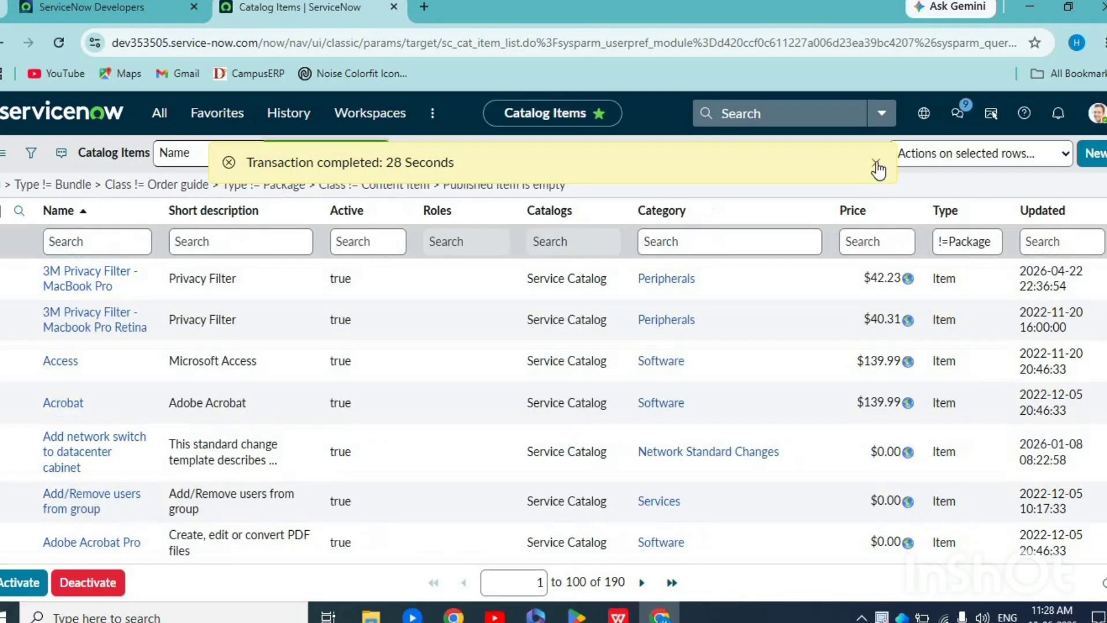
left_click(876, 164)
Create a new catalog item record and name it "Test for flow".
left_click(1083, 159)
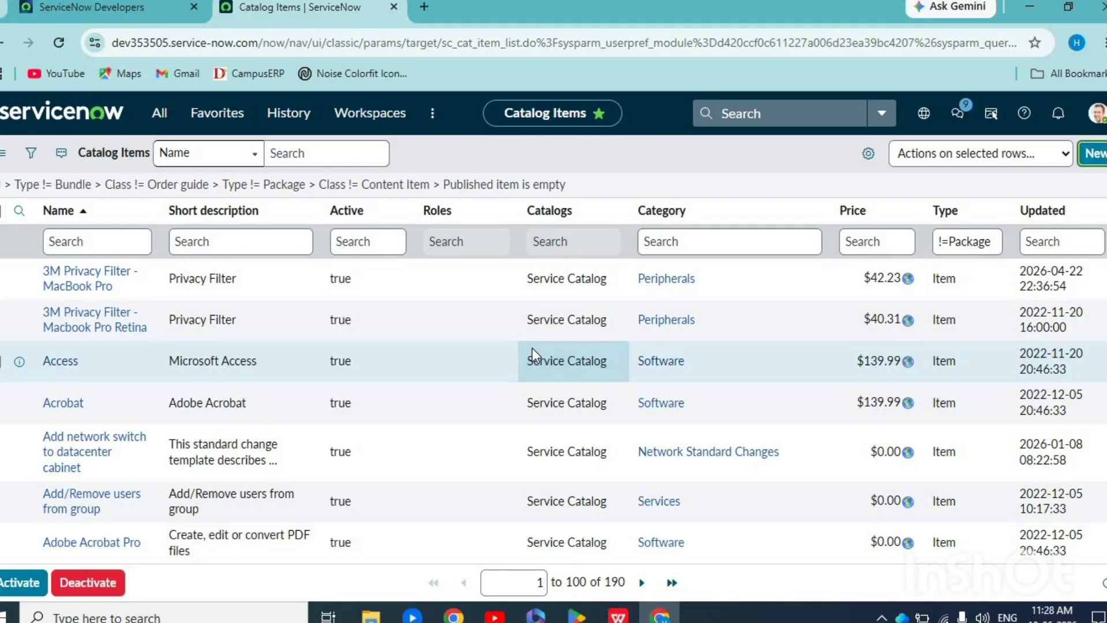
type("Test for flow")
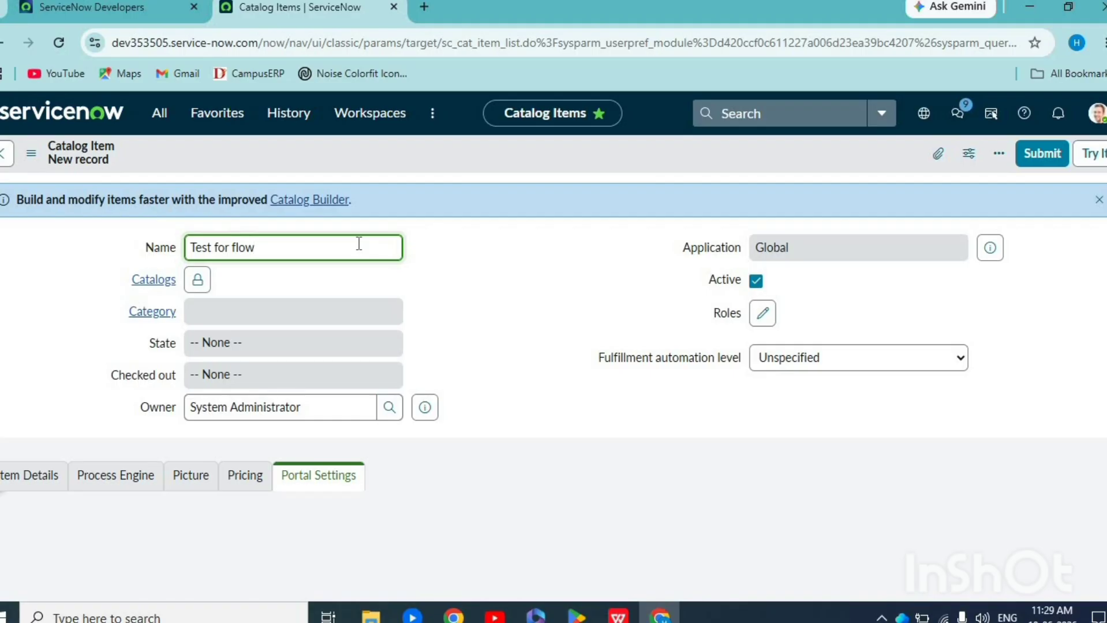
left_click(269, 295)
left_click(198, 283)
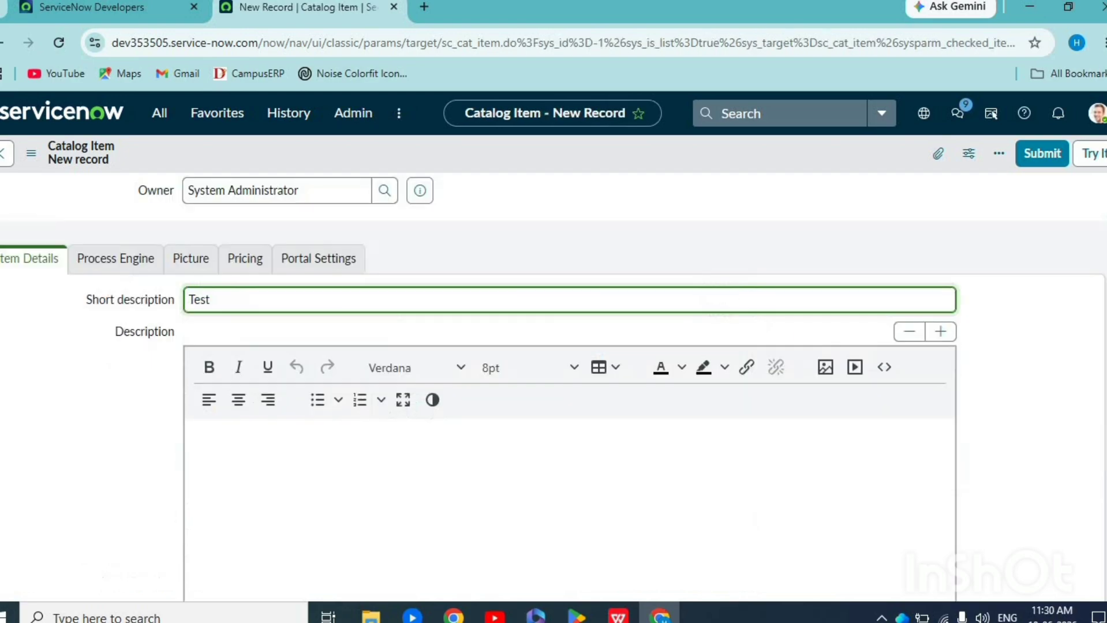
Enter "This request to check how to flow is working." as the catalog item's short description.
key("BackSpace")
key("BackSpace")
key("BackSpace")
type("his reqest")
key("BackSpace")
key("BackSpace")
key("BackSpace")
key("BackSpace")
type("uest for test the")
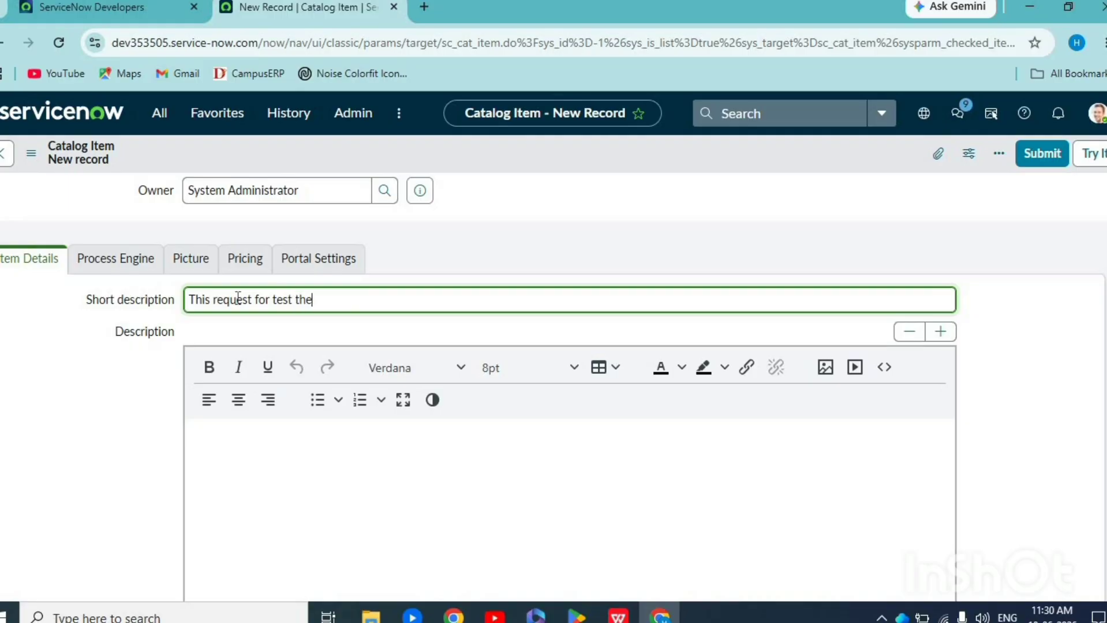
type(" flow")
key("BackSpace")
key("BackSpace")
key("BackSpace")
key("BackSpace")
key("BackSpace")
key("BackSpace")
key("BackSpace")
key("BackSpace")
key("BackSpace")
key("BackSpace")
key("BackSpace")
key("BackSpace")
key("BackSpace")
key("BackSpace")
key("BackSpace")
key("BackSpace")
key("BackSpace")
type("tg")
key("BackSpace")
type("o check how to flow is")
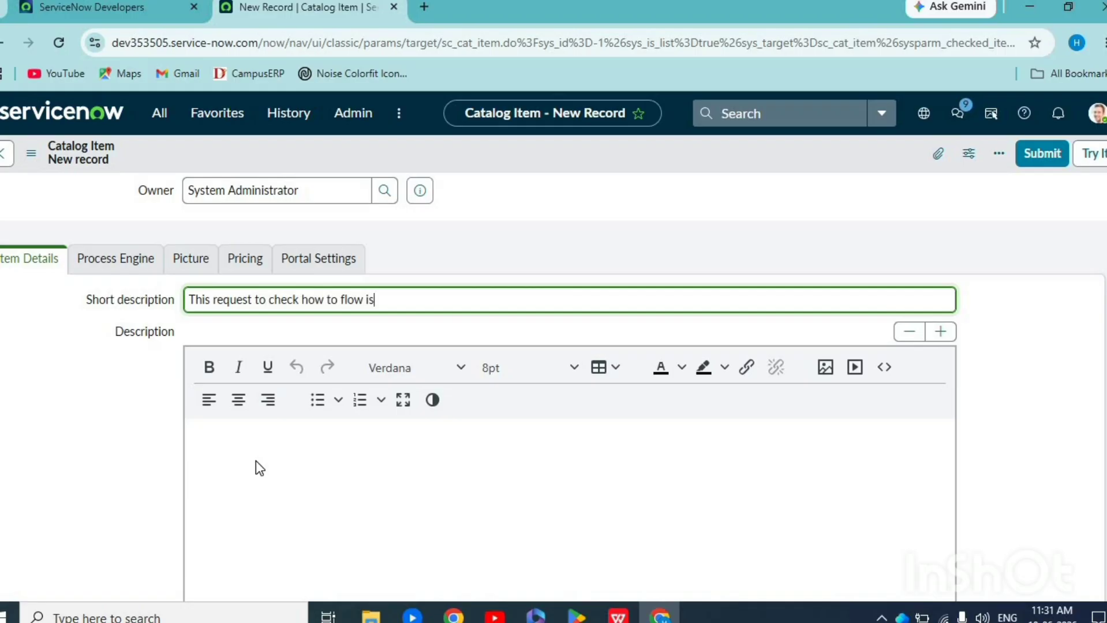
type(" working.")
Enter "Flow testing" as the catalog item's description.
left_click(234, 439)
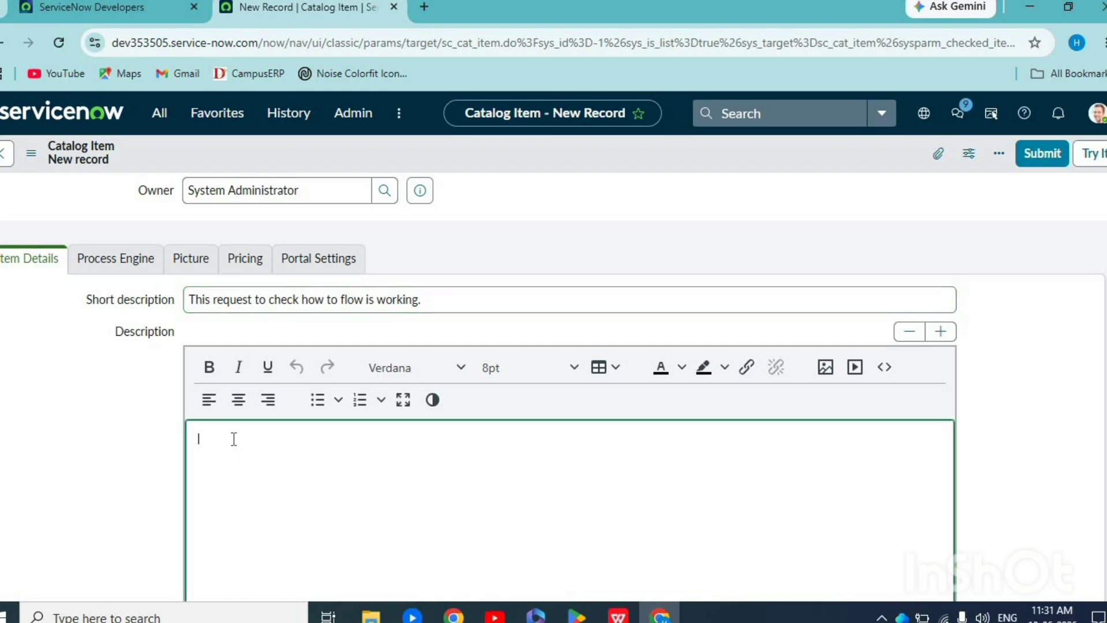
type("Flow Testing")
left_click(166, 479)
scroll(103, 466, "down", 5)
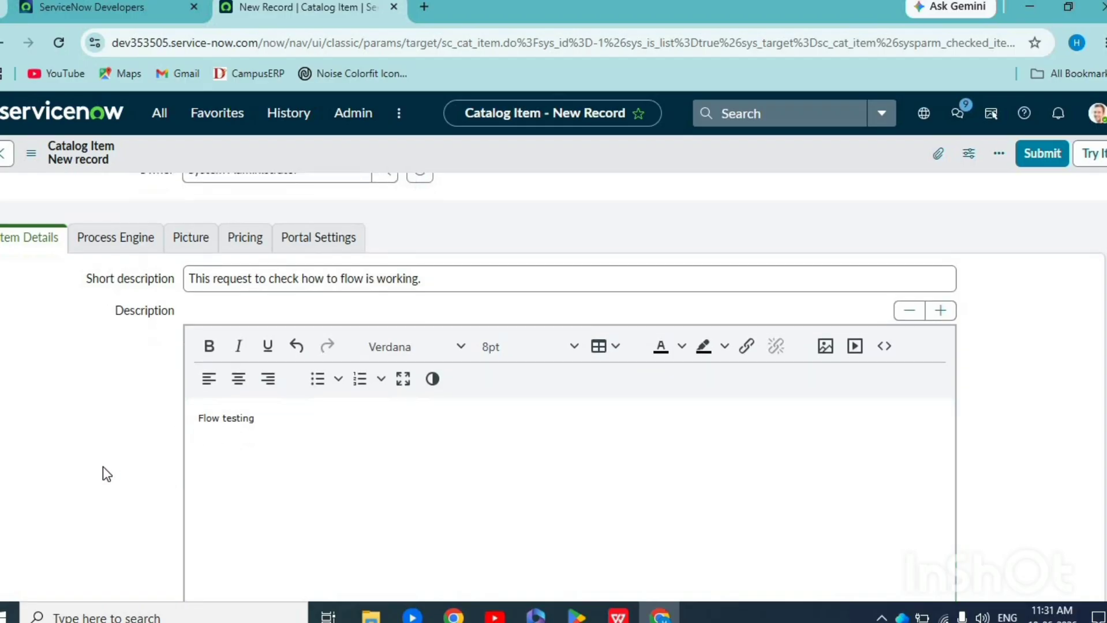
Add the search tags "test, flow" to the catalog item's Meta field.
left_click(199, 445)
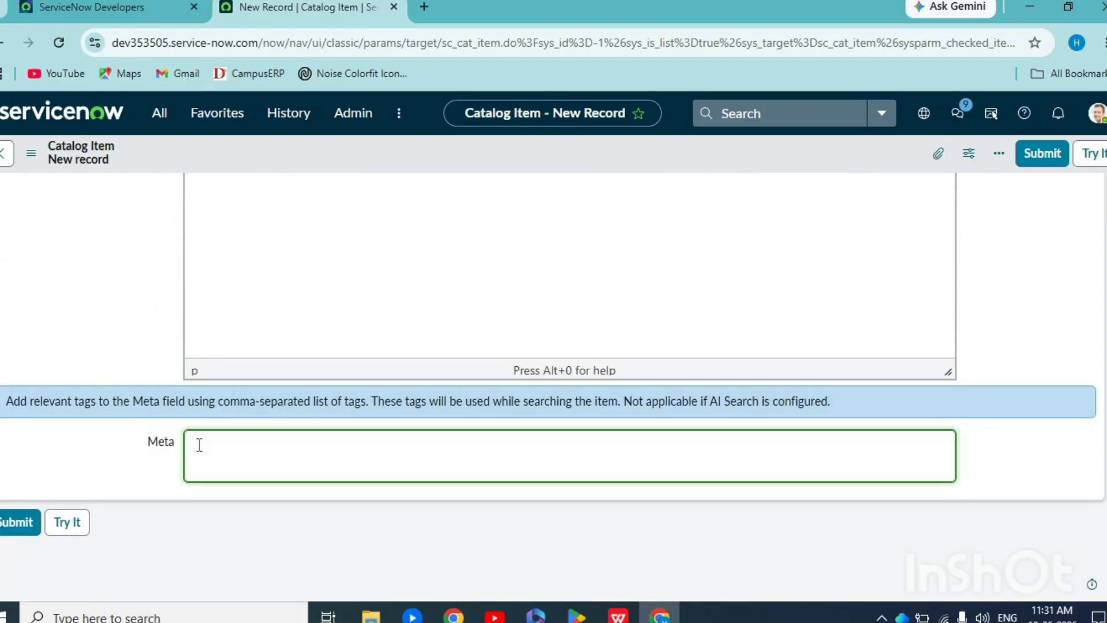
type("test,")
scroll(82, 314, "up", 15)
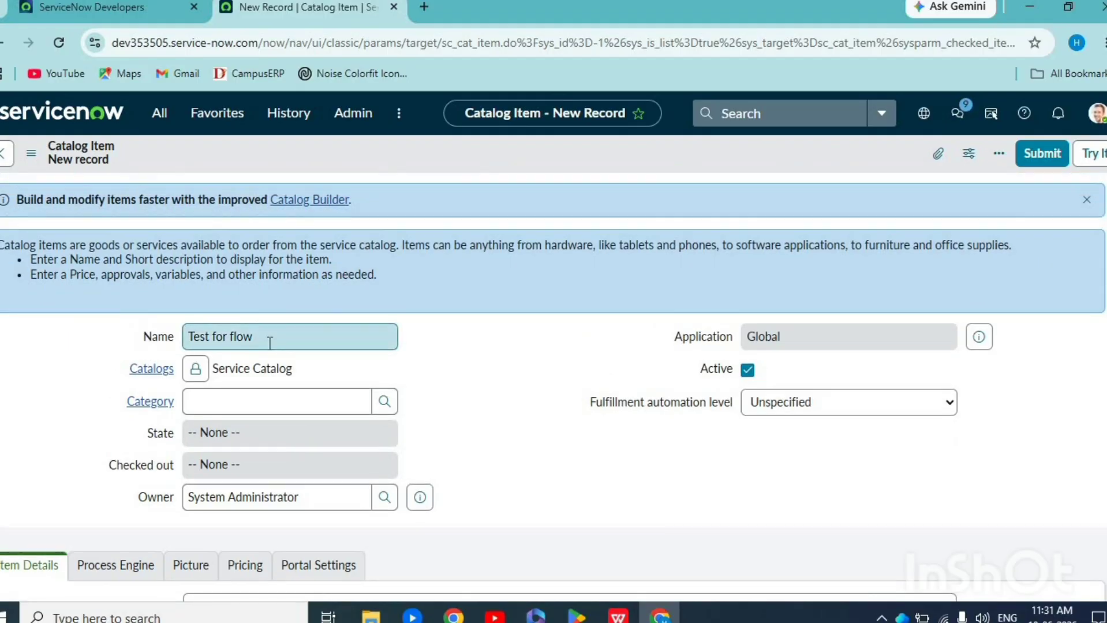
scroll(84, 510, "down", 5)
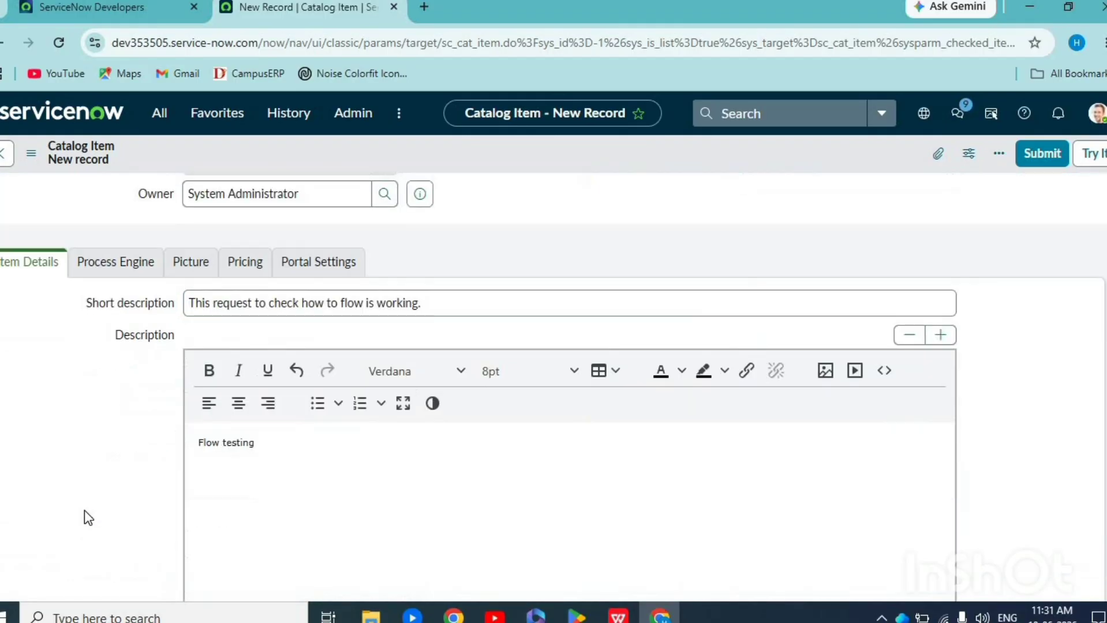
type("fl")
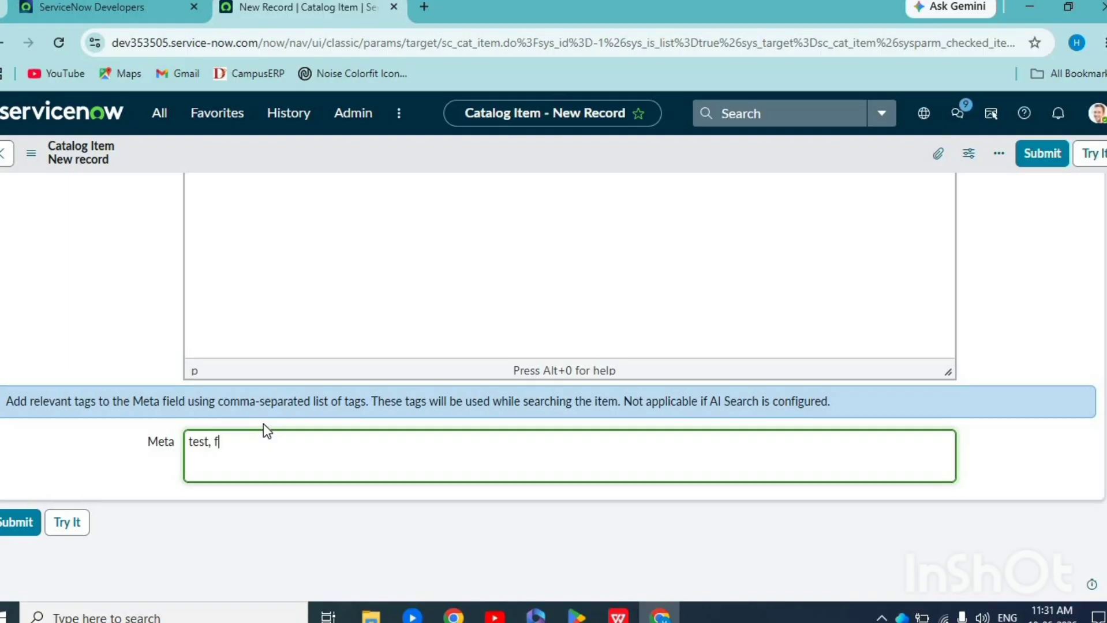
type("o")
key("BackSpace")
type("low")
left_click(144, 225)
scroll(143, 225, "up", 10)
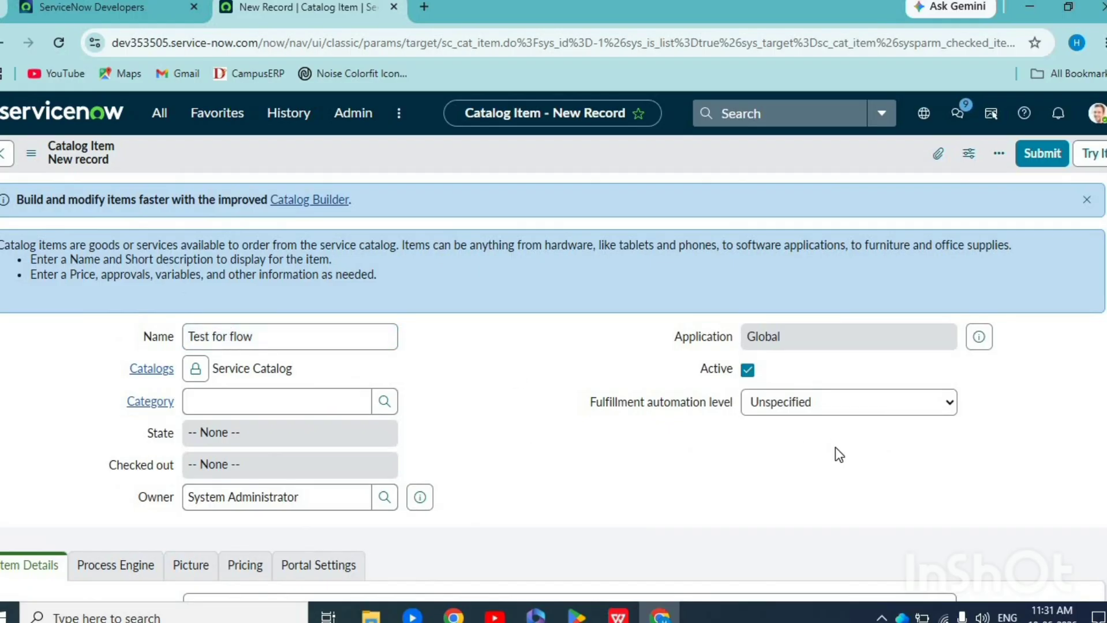
Change the catalog item's name to "Test flow designer".
left_click(226, 337)
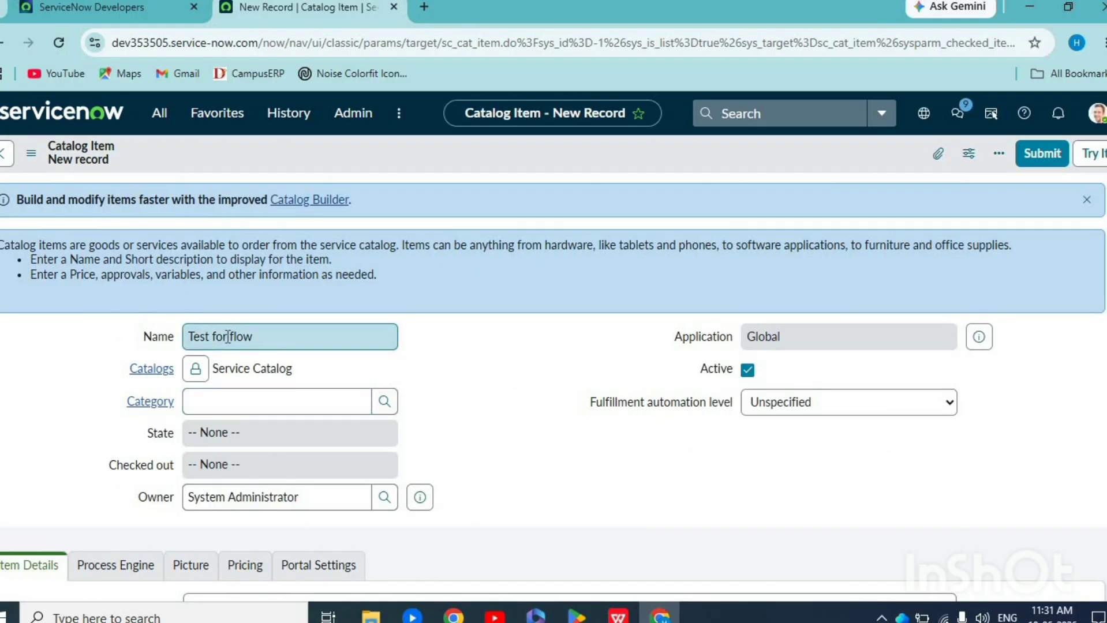
key("BackSpace")
key("BackSpace")
key("BackSpace")
key("BackSpace")
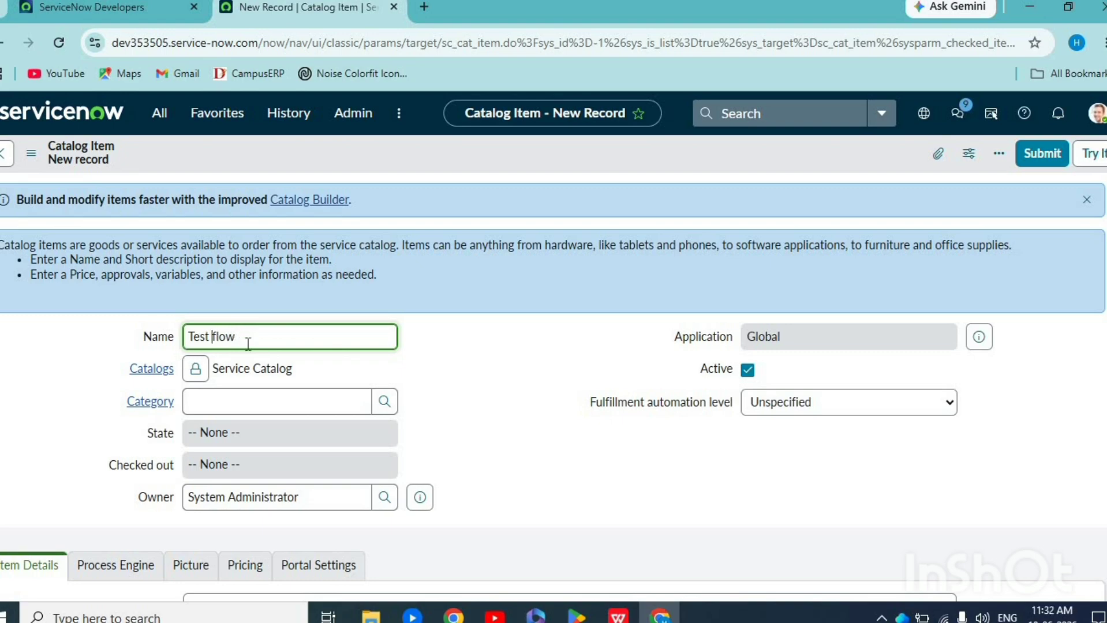
type("designer")
Review the catalog item's process engine, picture and pricing settings.
scroll(496, 412, "down", 5)
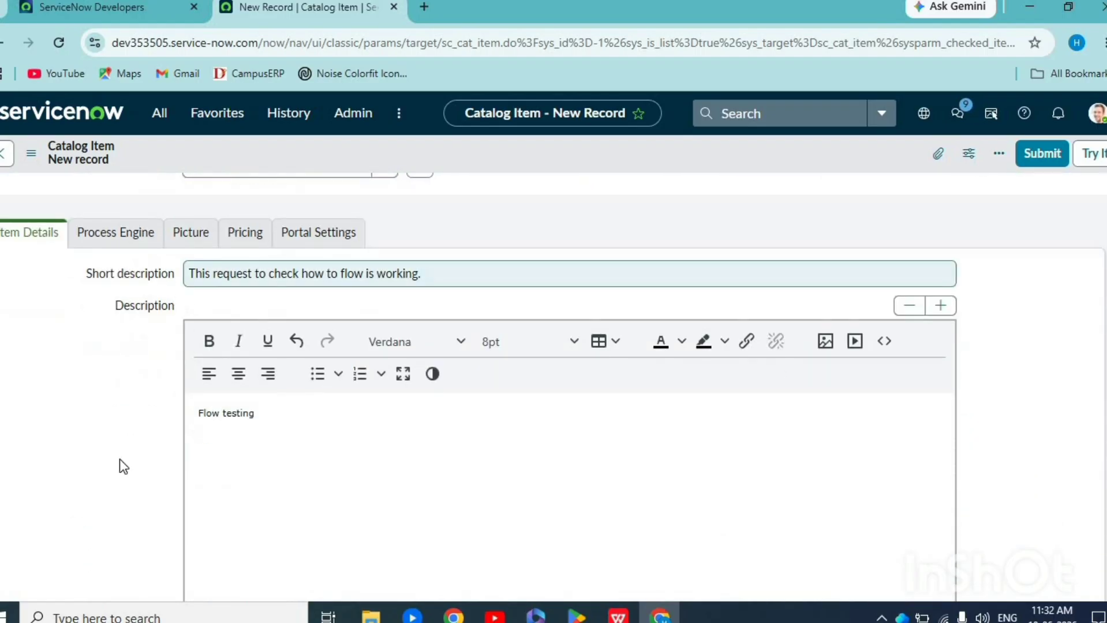
left_click(108, 239)
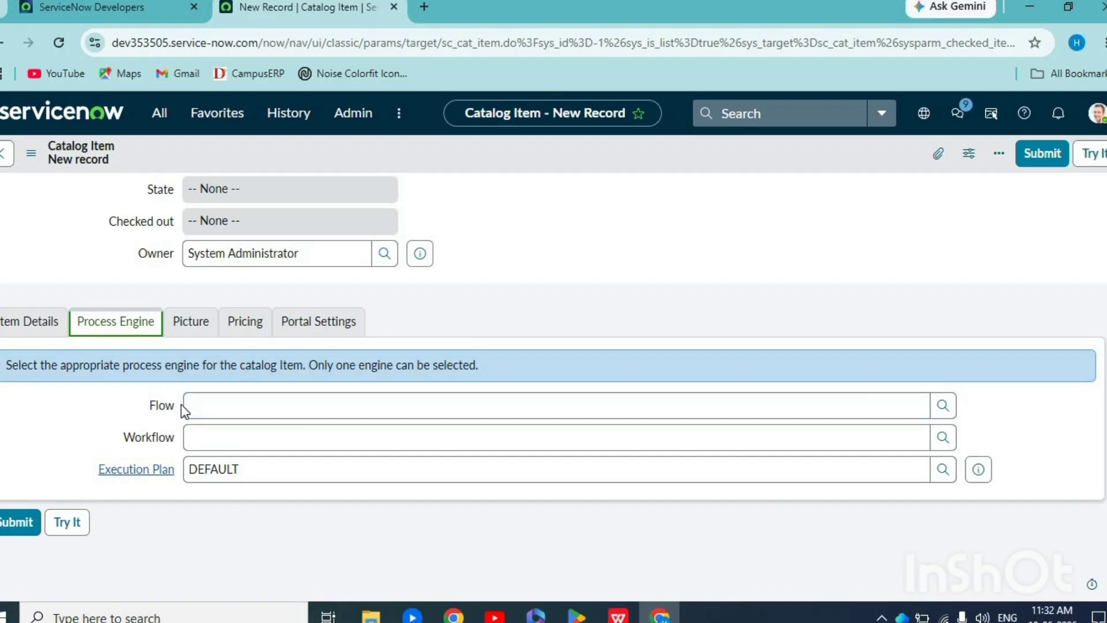
left_click(191, 322)
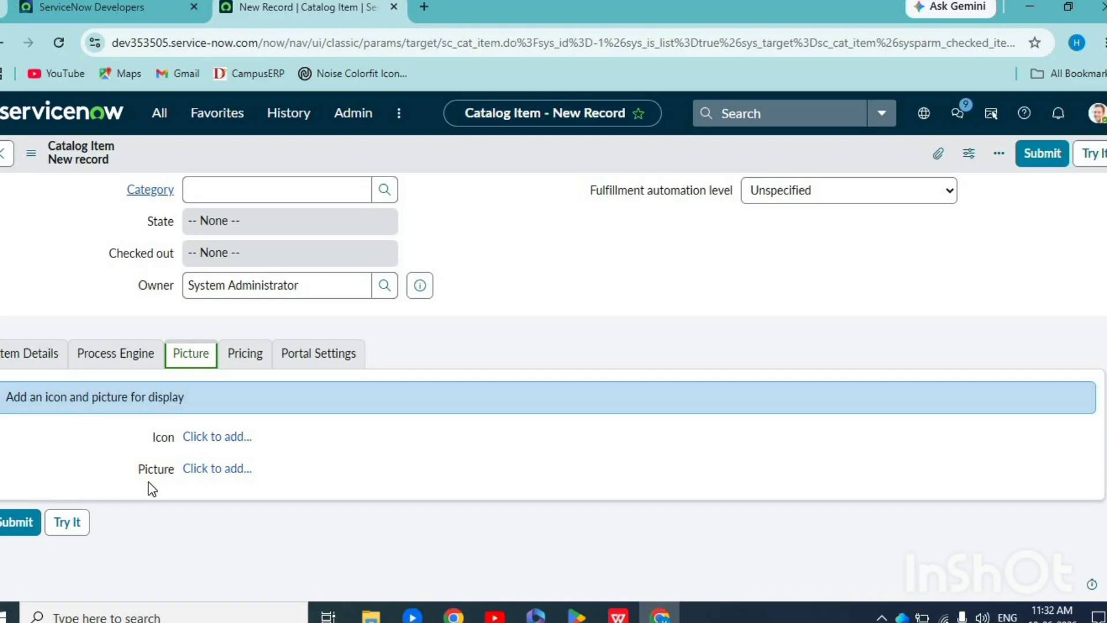
left_click(246, 352)
left_click(367, 437)
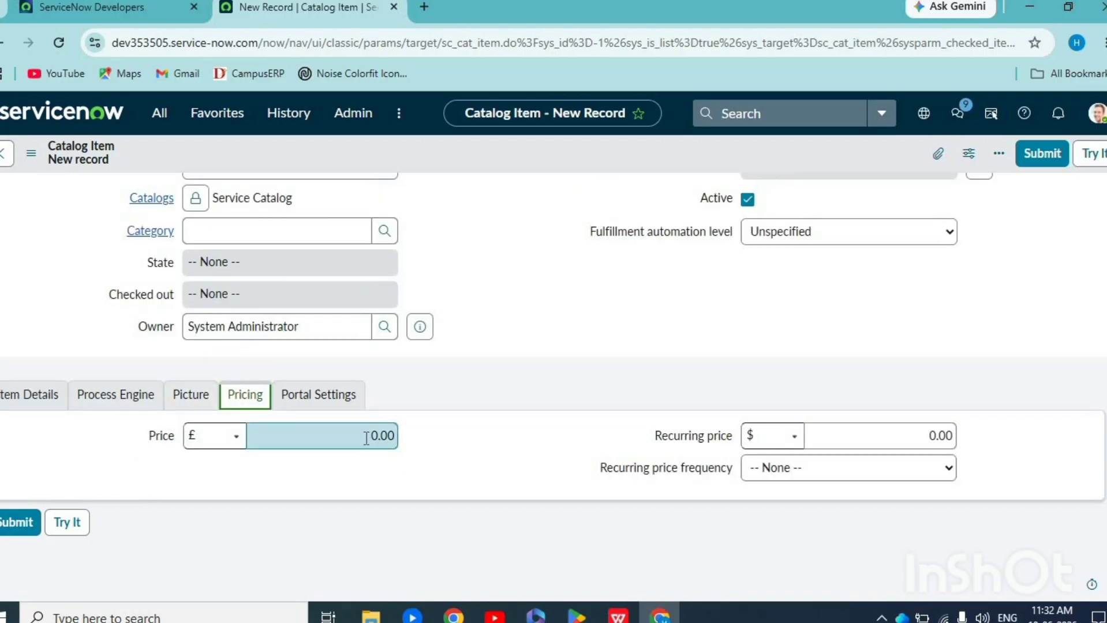
left_click(923, 435)
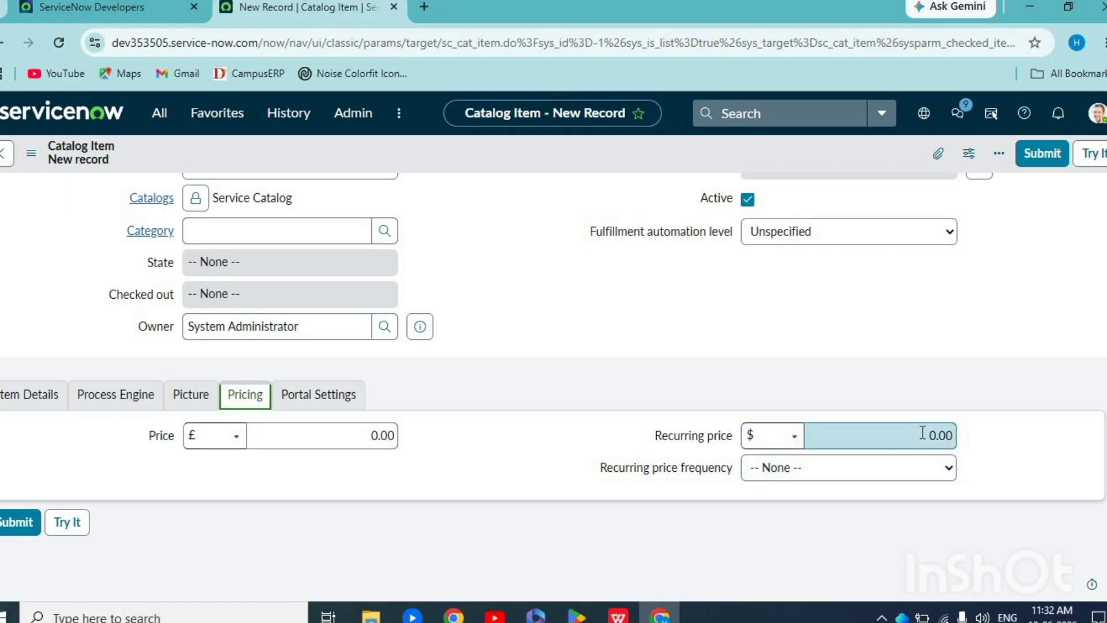
Set the request method to Submit in the catalog item's portal settings.
left_click(345, 408)
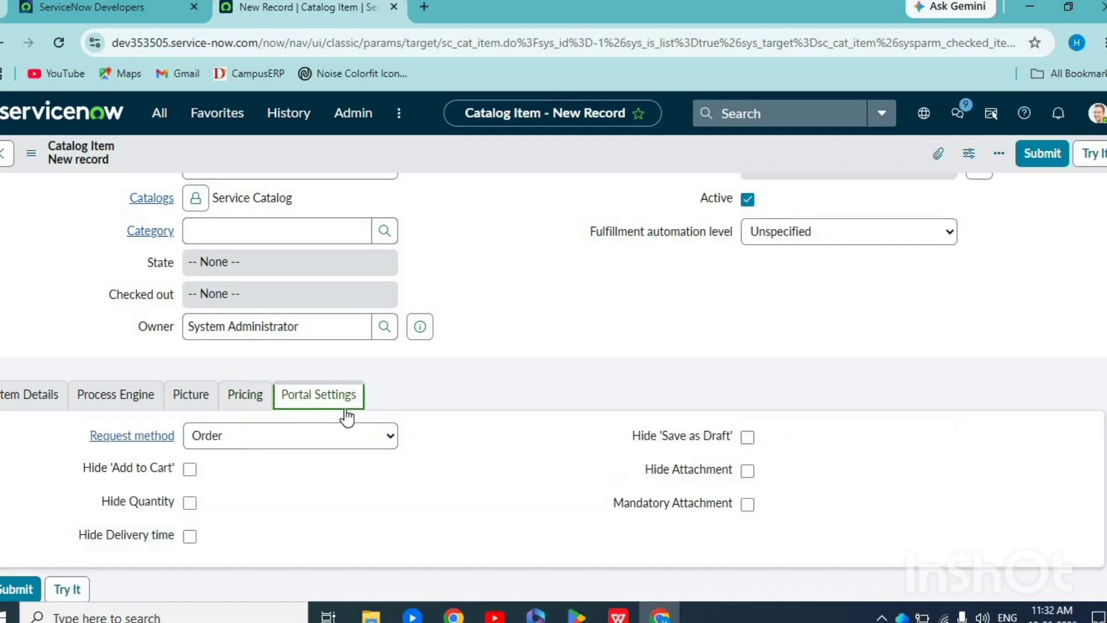
left_click(226, 444)
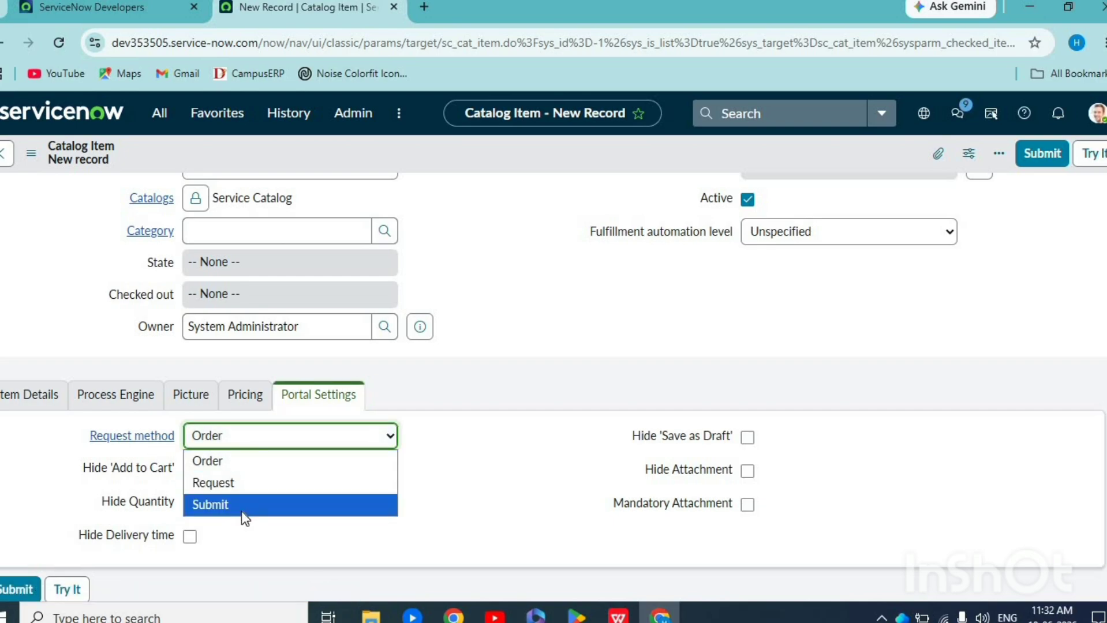
left_click(243, 506)
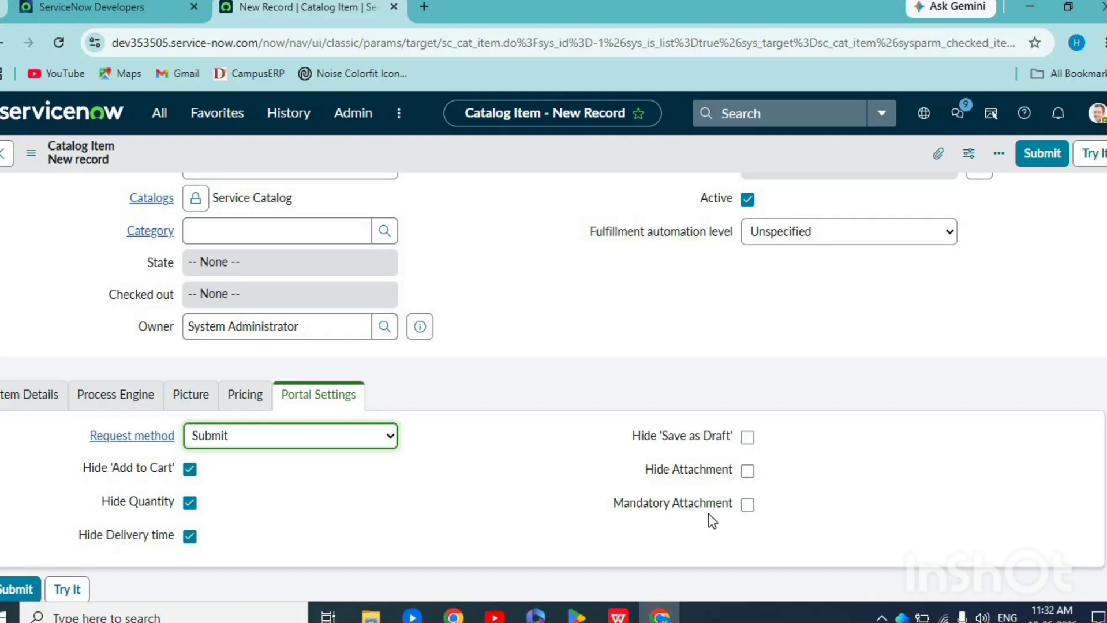
left_click(465, 256)
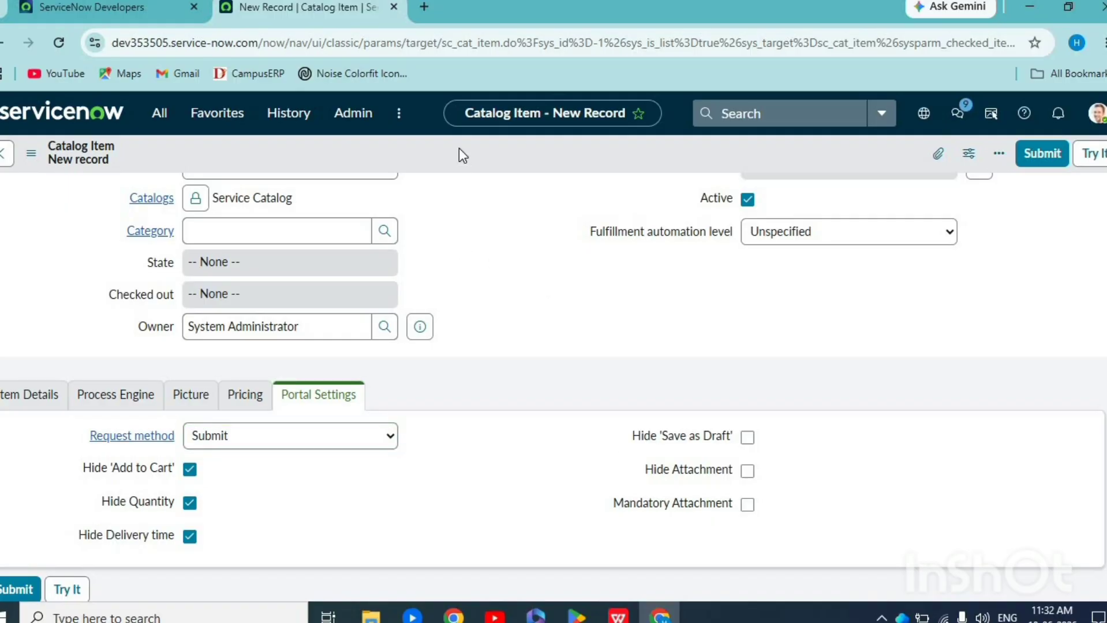
Save the new catalog item record and stay on its form.
right_click(460, 149)
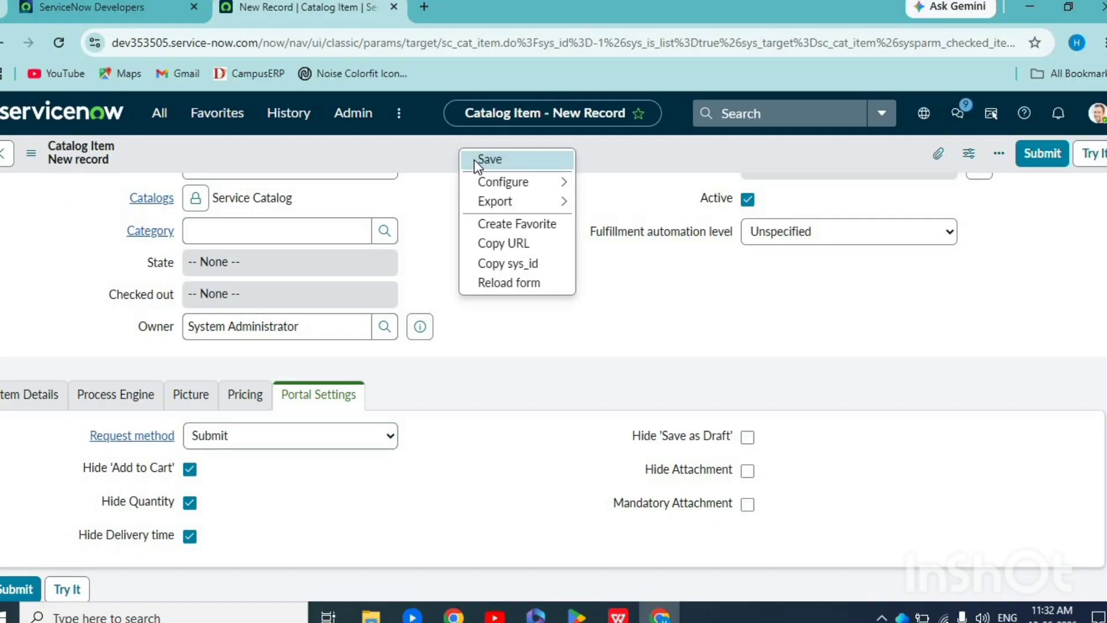
left_click(474, 160)
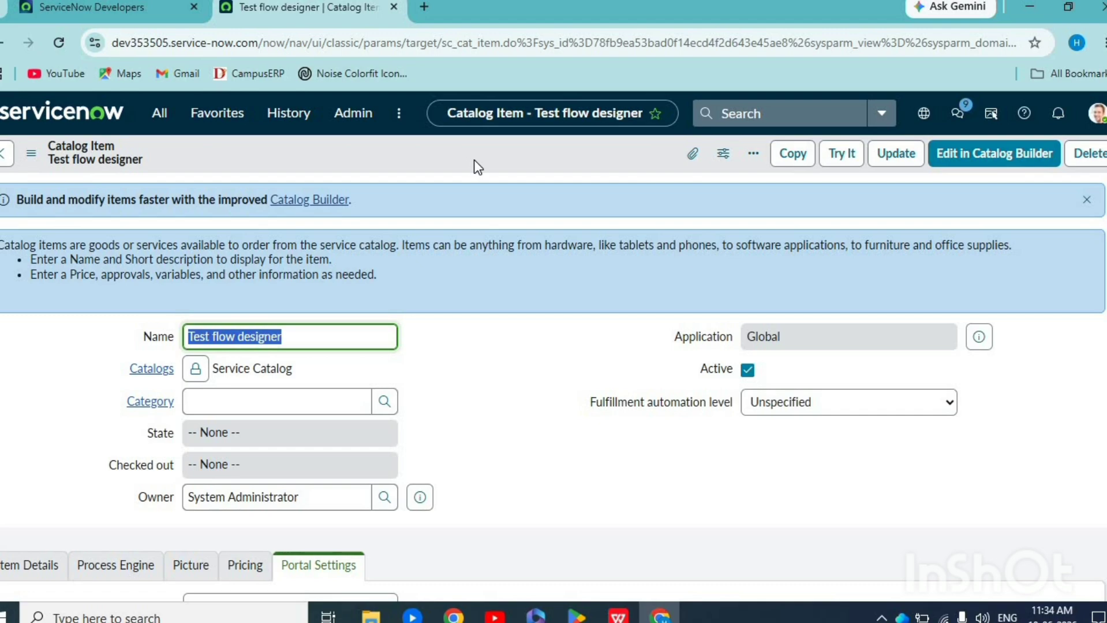
right_click(474, 161)
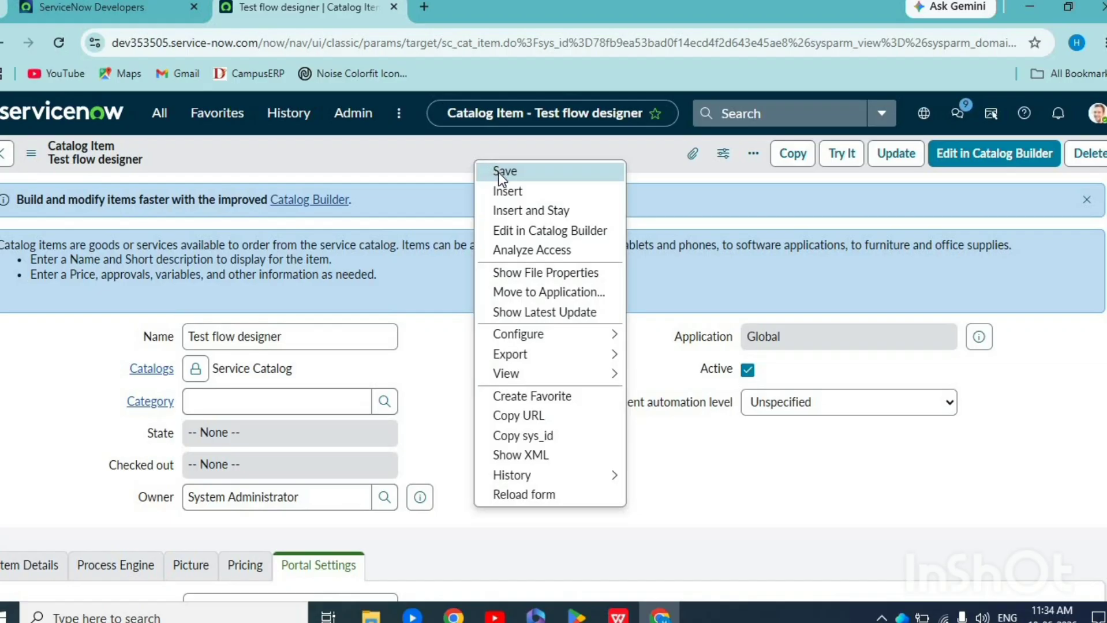
left_click(501, 172)
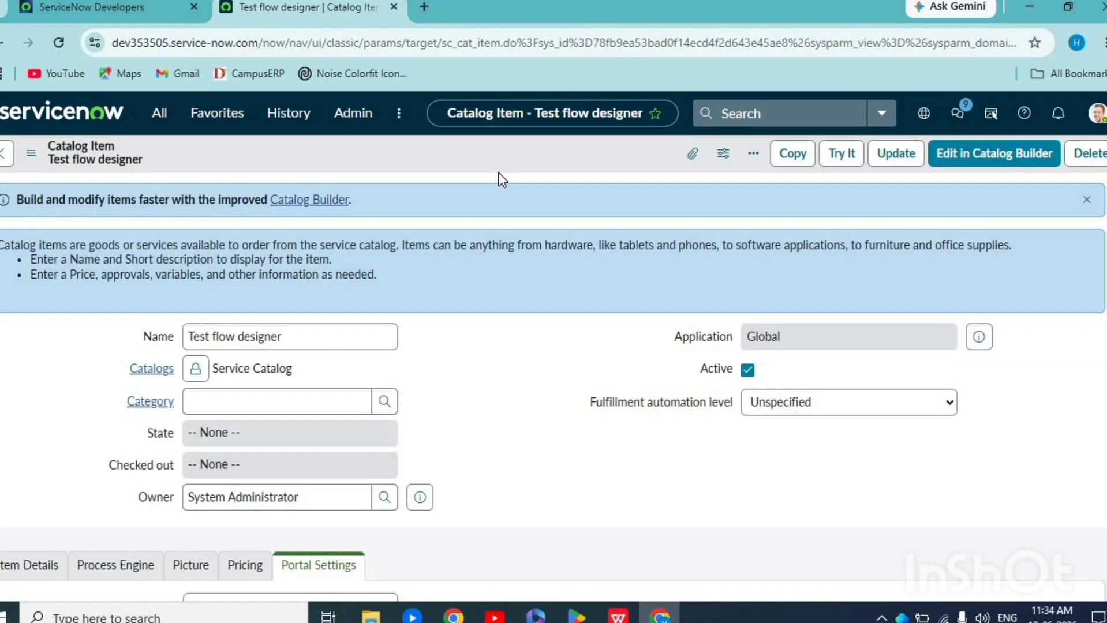
Start a new variable for the Test flow designer catalog item and set its type to Requested For.
scroll(489, 291, "down", 10)
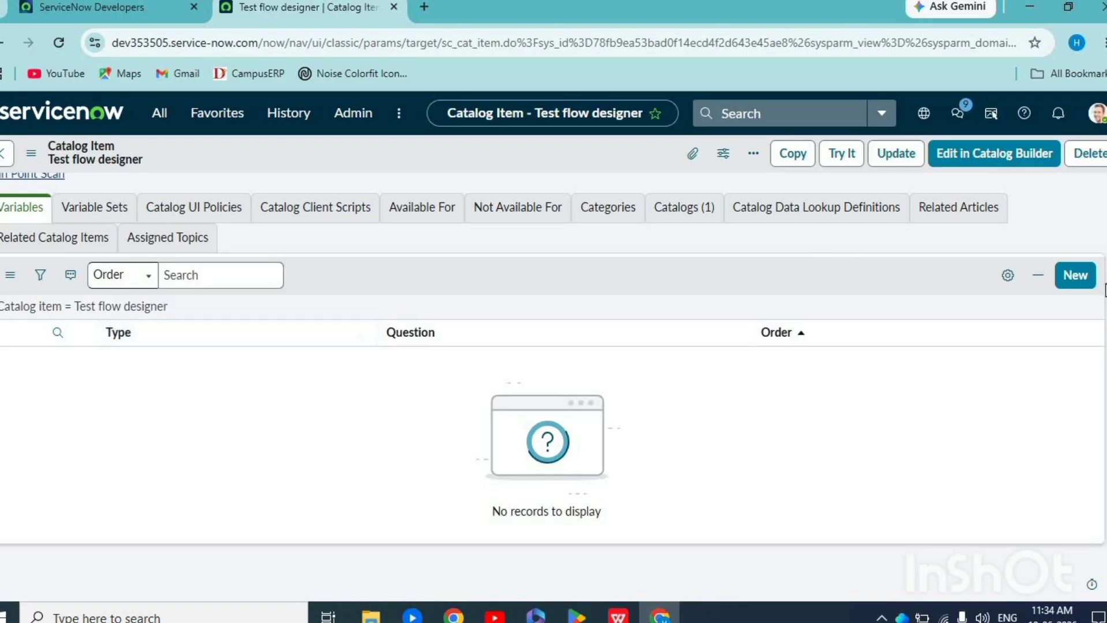
left_click(1078, 276)
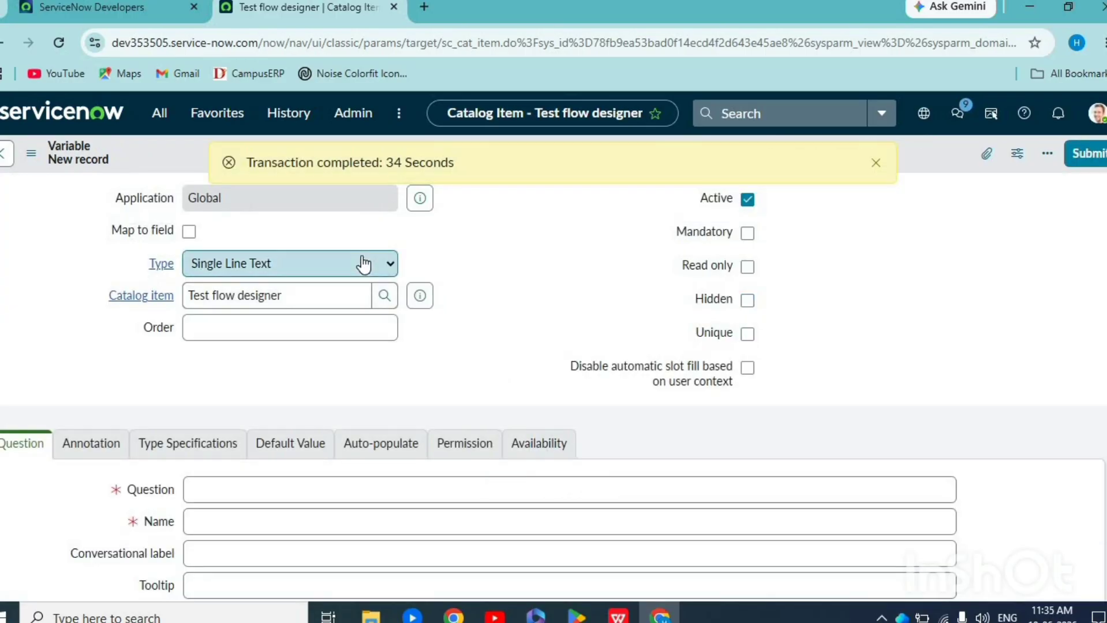
left_click(363, 264)
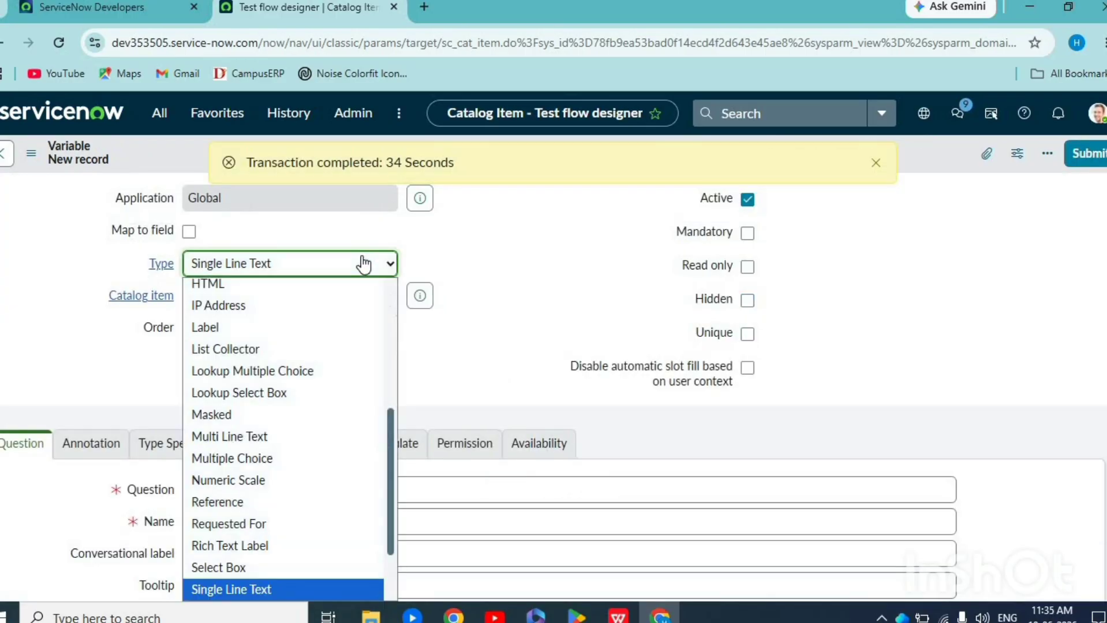
left_click(203, 531)
Enter the question "Requested for", the name "requested_for" and order 100, and save the variable, staying on its form.
left_click(209, 489)
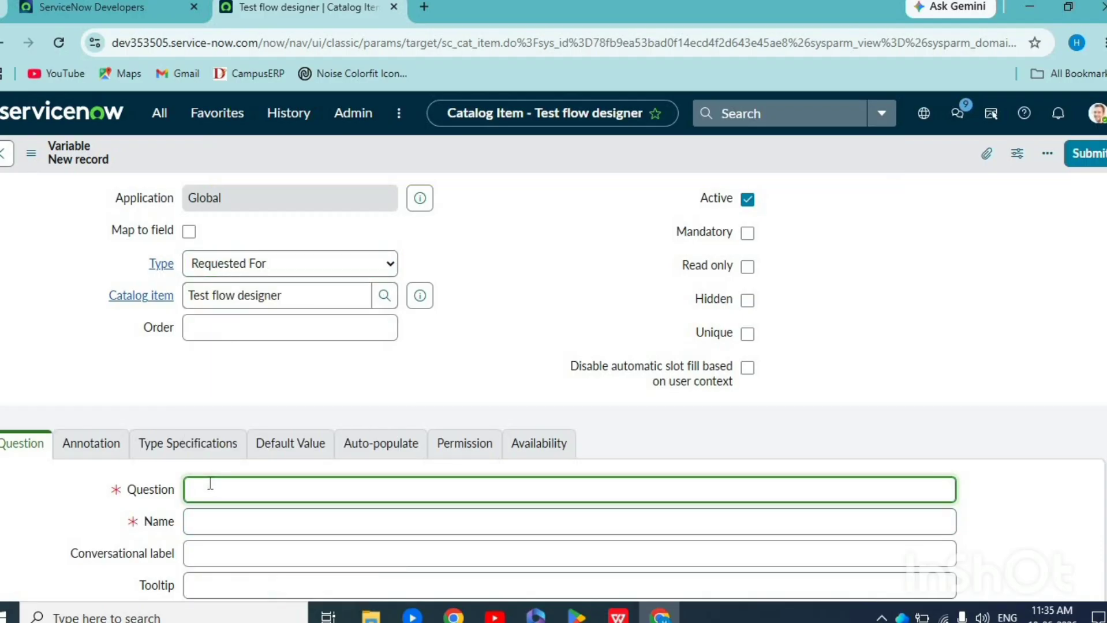
type("Requested_for")
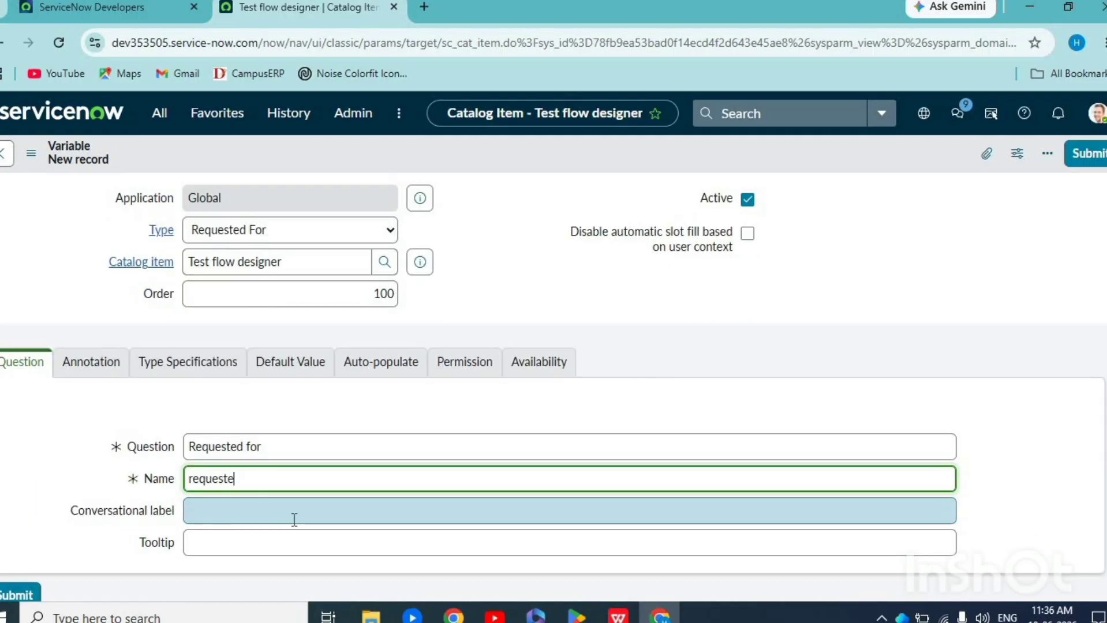
type("d_for")
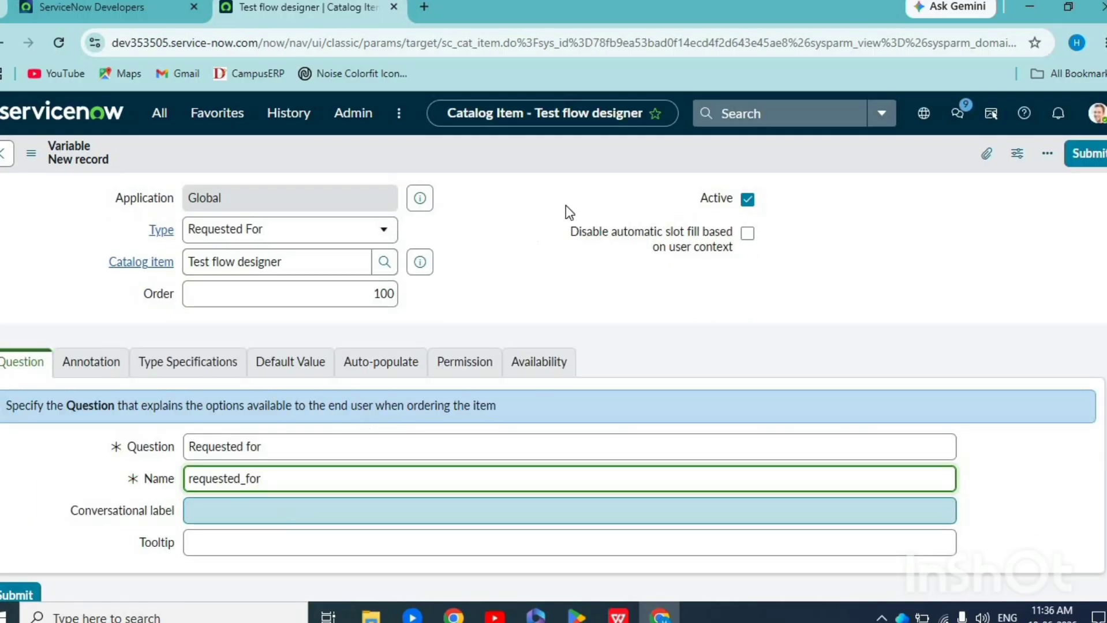
left_click(517, 255)
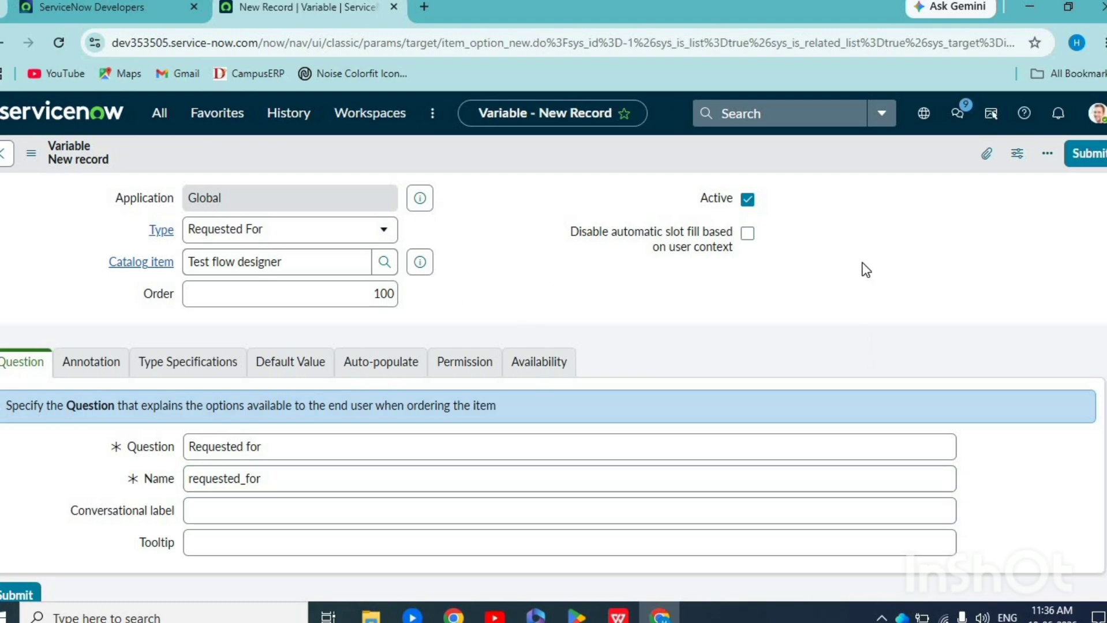
right_click(532, 154)
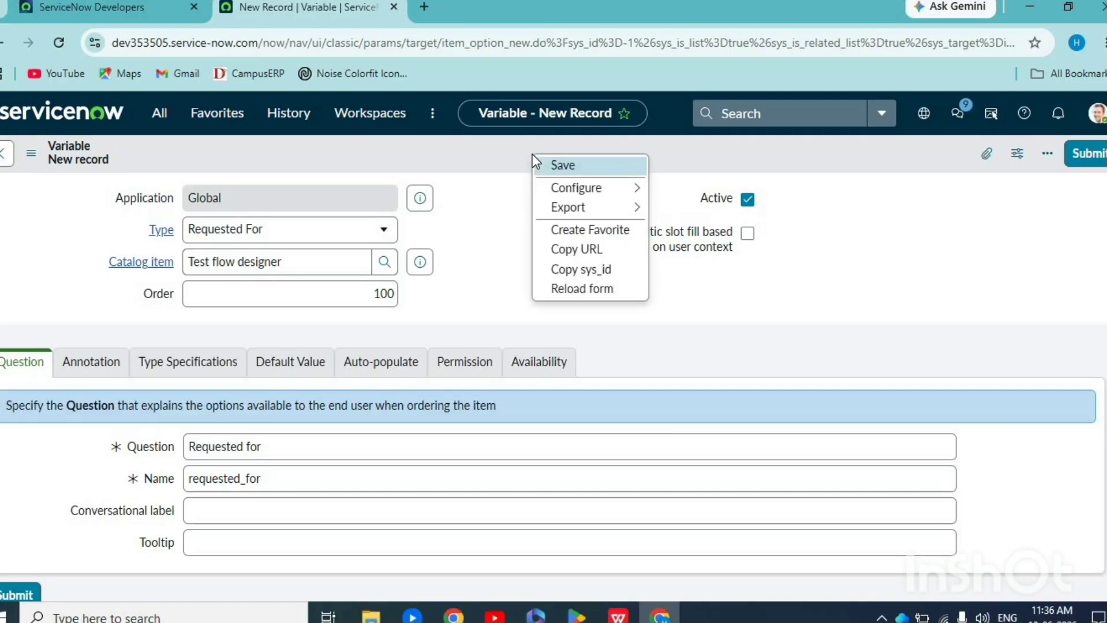
left_click(562, 166)
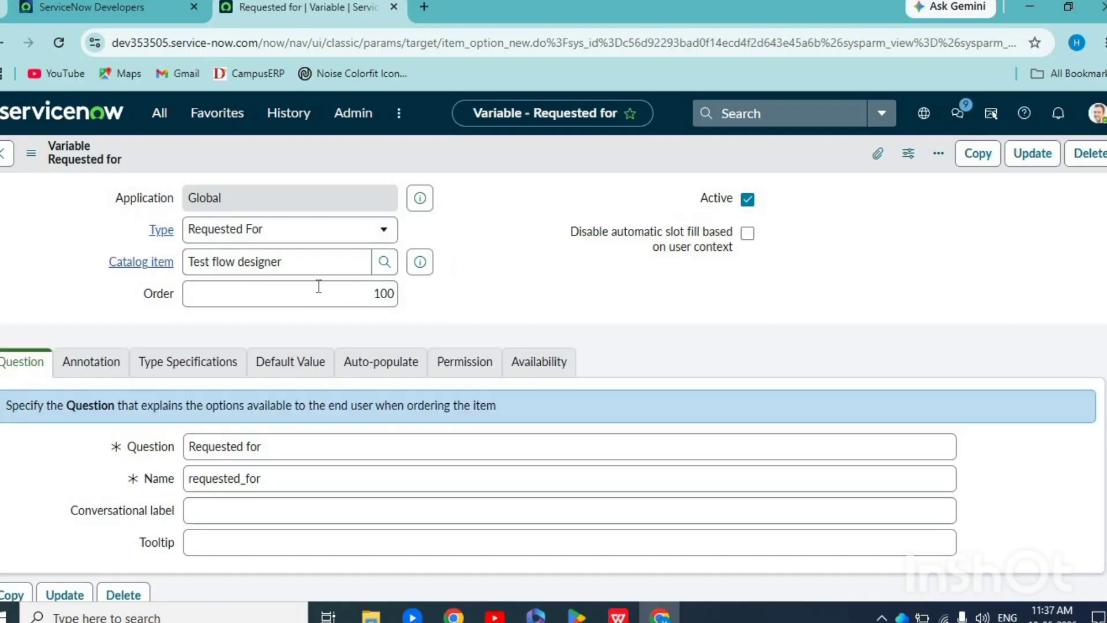
Set the variable form's order to 200 and its type to Select Box.
left_click(376, 293)
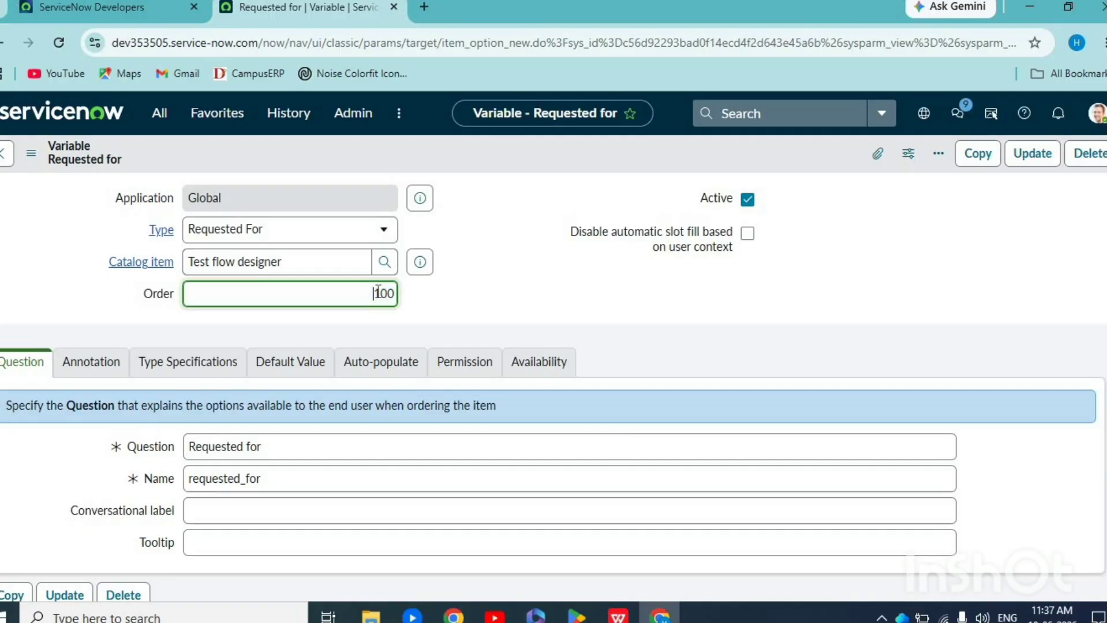
key("BackSpace")
type("2")
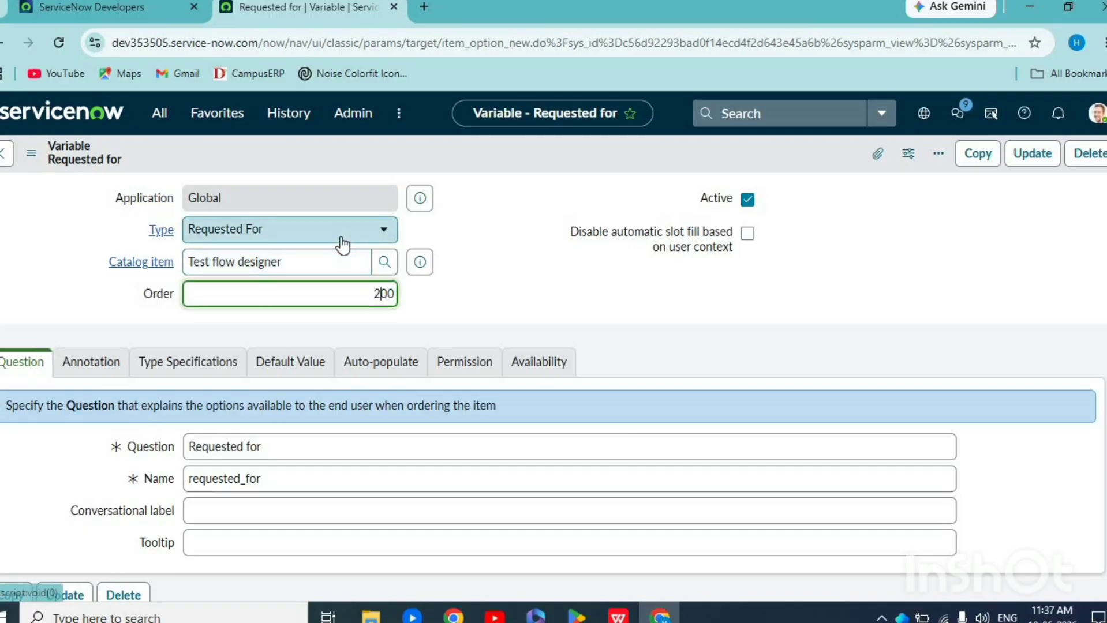
left_click(340, 236)
scroll(292, 352, "up", 1)
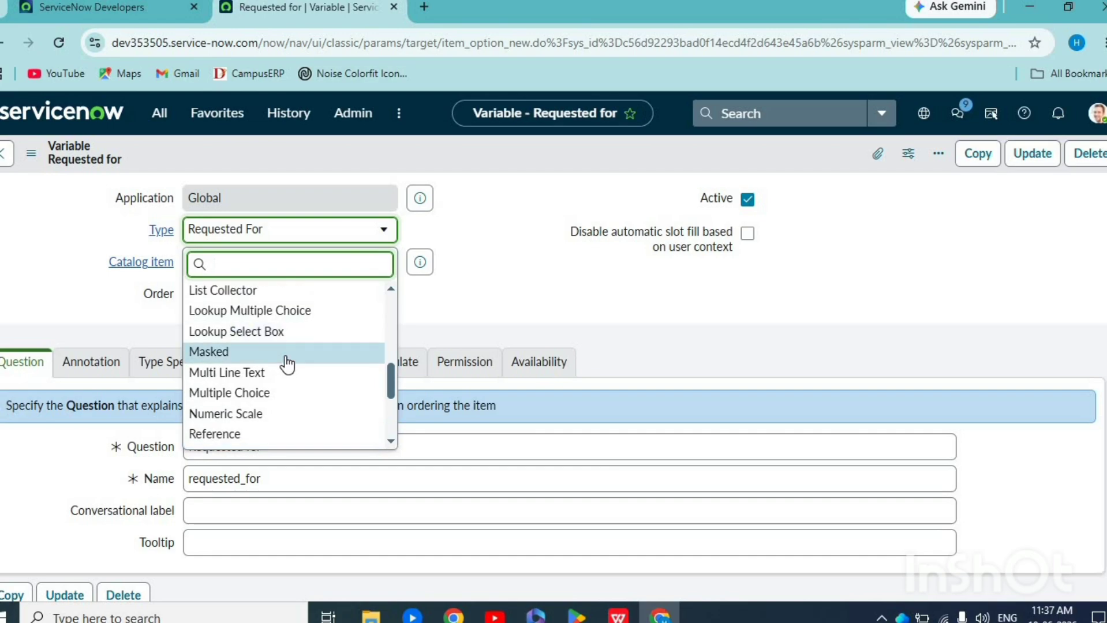
type("se")
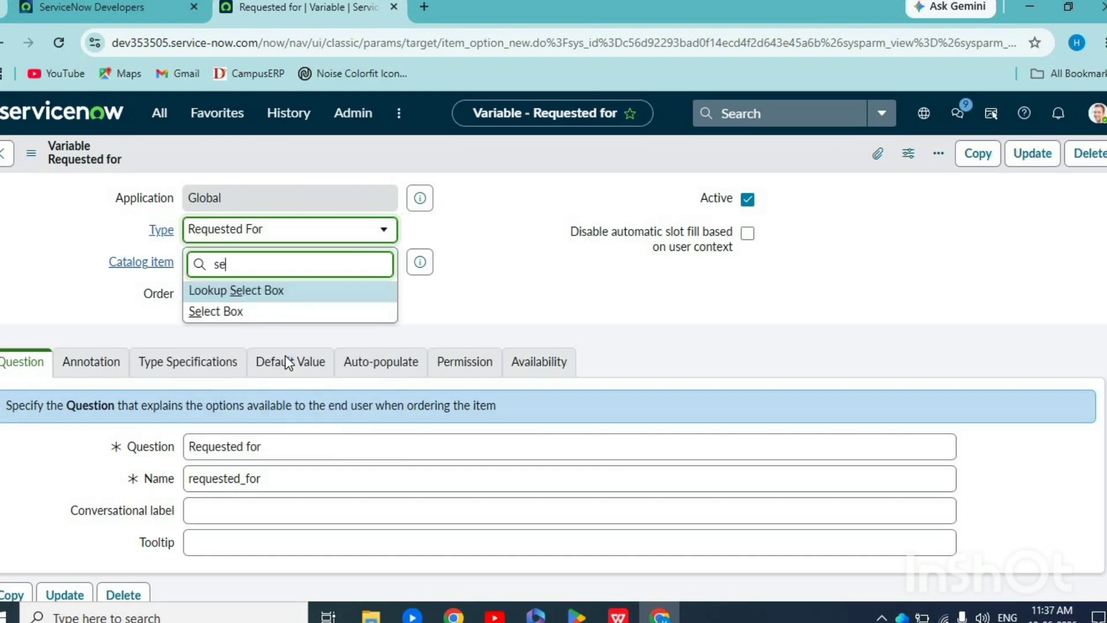
left_click(252, 315)
Replace the question with "Window type" and the name with "window_type".
double_click(248, 526)
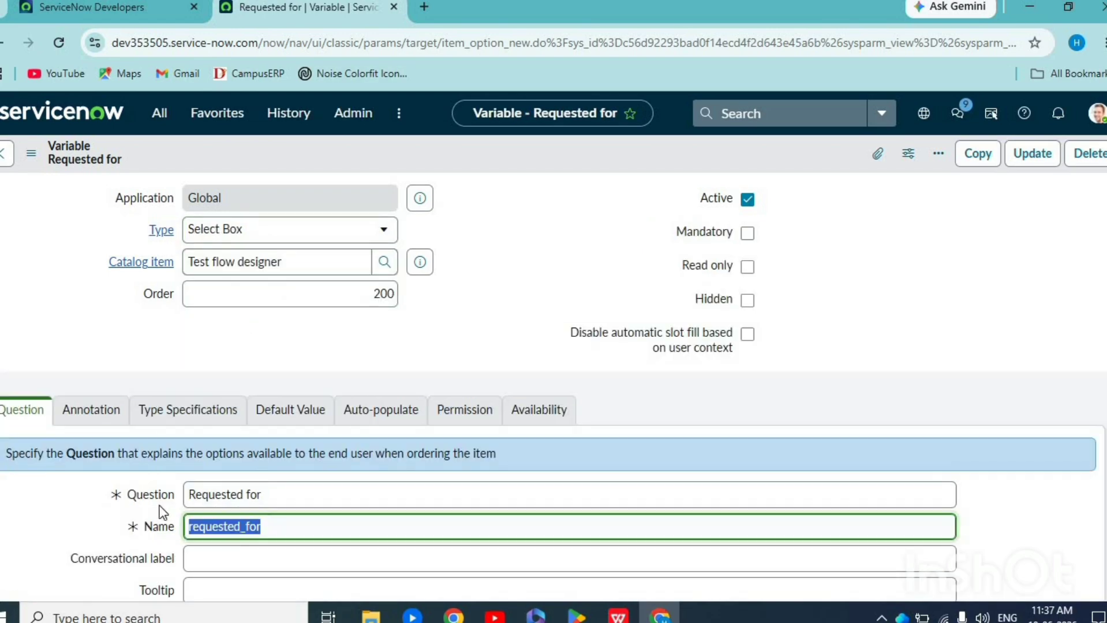
key("BackSpace")
left_click_drag(277, 497, 180, 483)
key("BackSpace")
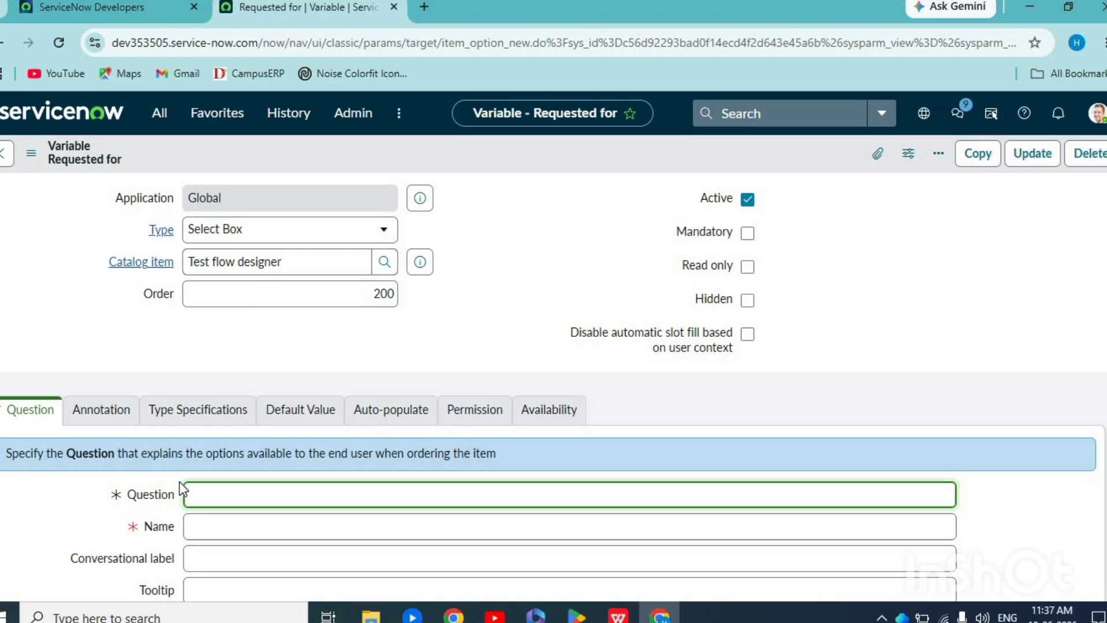
type("Window type")
left_click(205, 520)
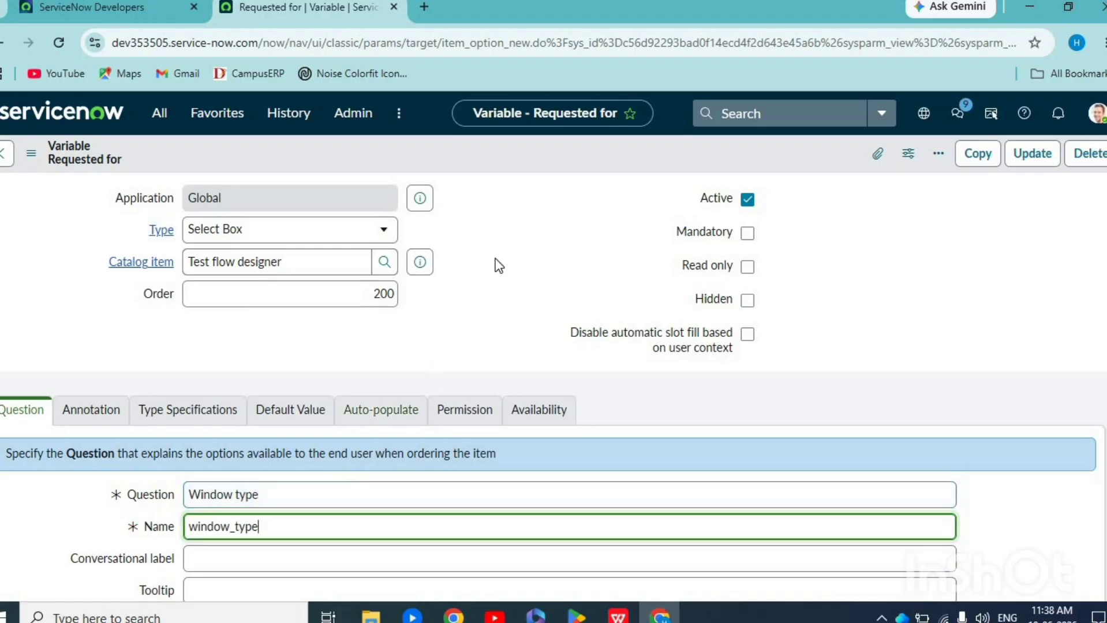
Make the Window type variable mandatory and insert it as a separate new record, staying on the form.
left_click(747, 232)
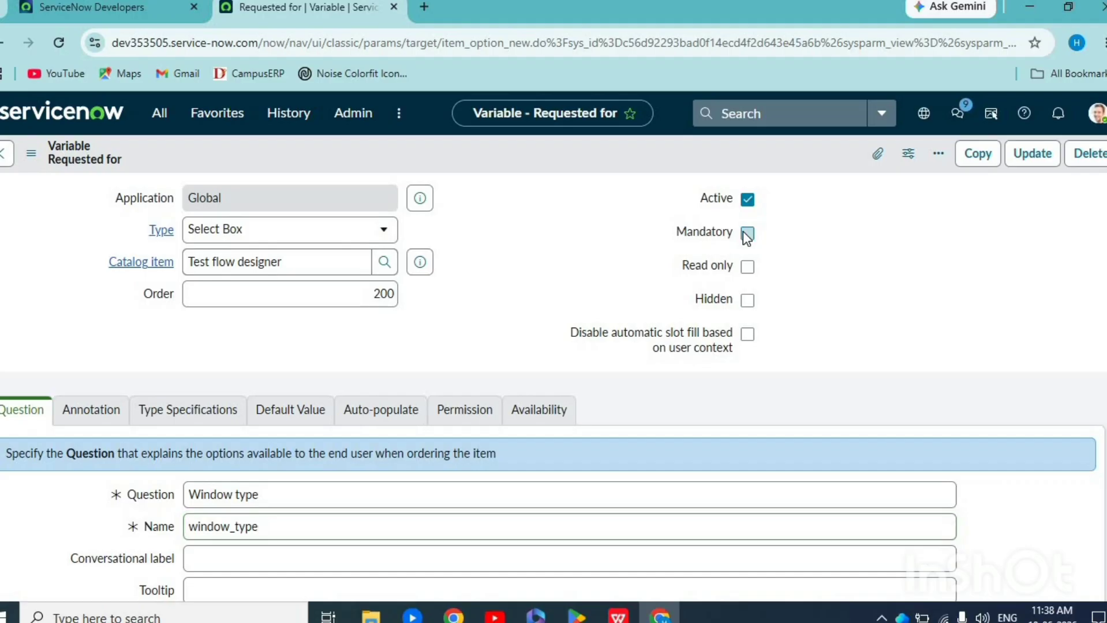
right_click(520, 149)
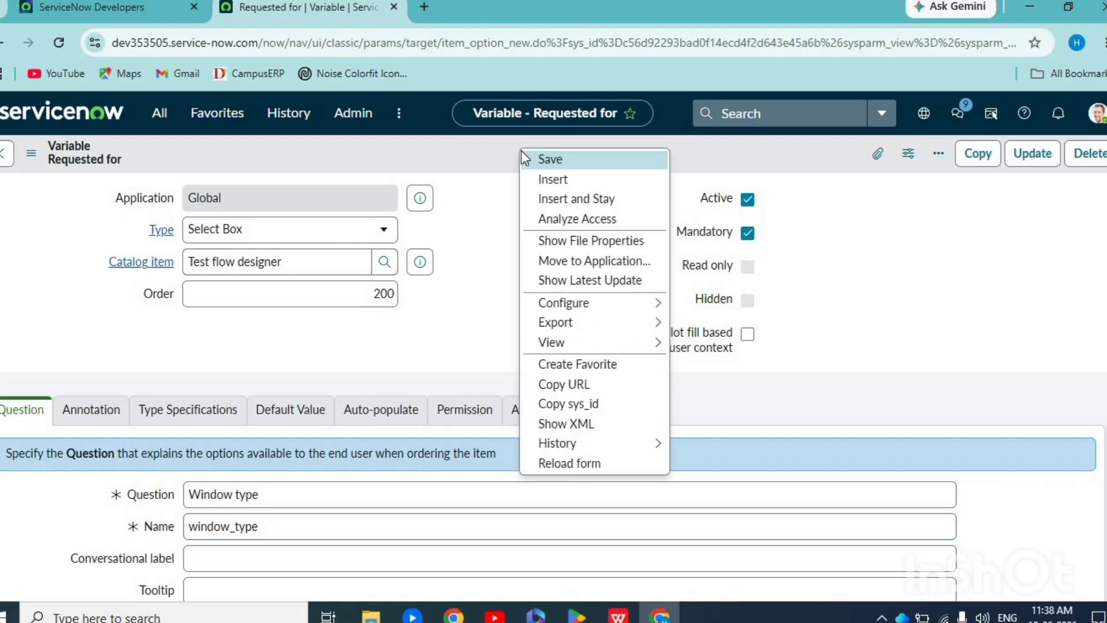
left_click(555, 202)
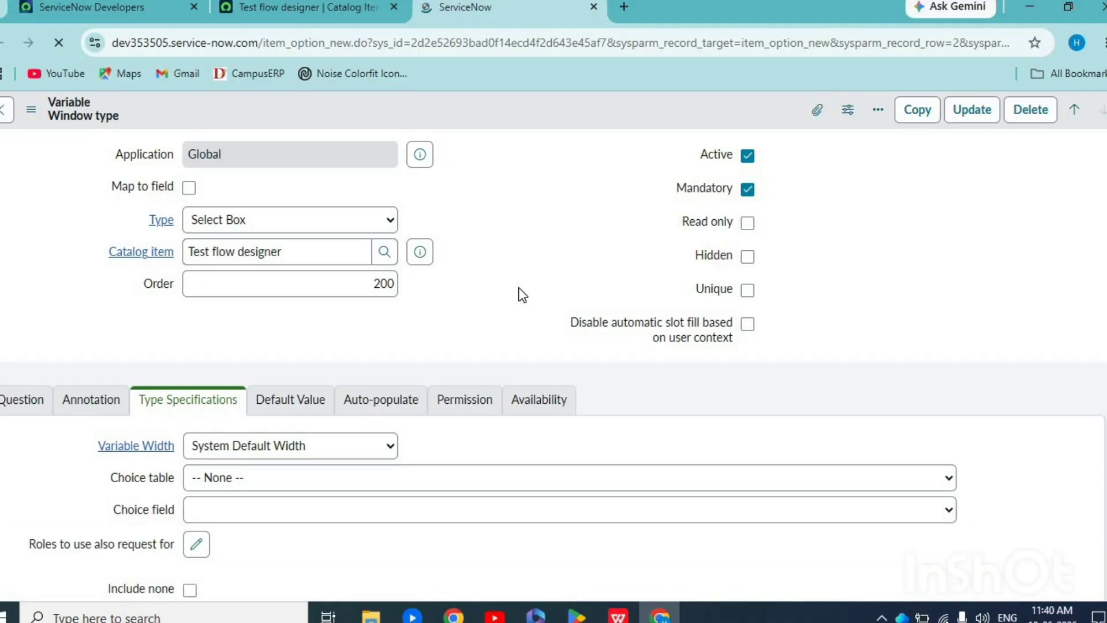
Add a question choice to the Window type variable with the text and value "Primary", and save the row.
scroll(518, 288, "down", 5)
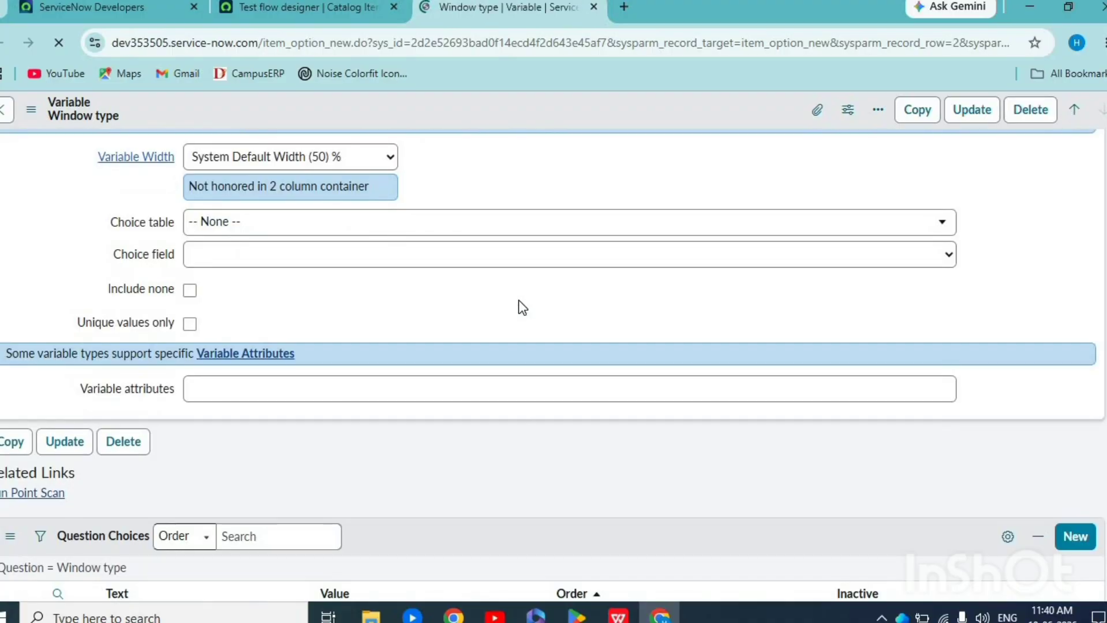
scroll(531, 453, "down", 1)
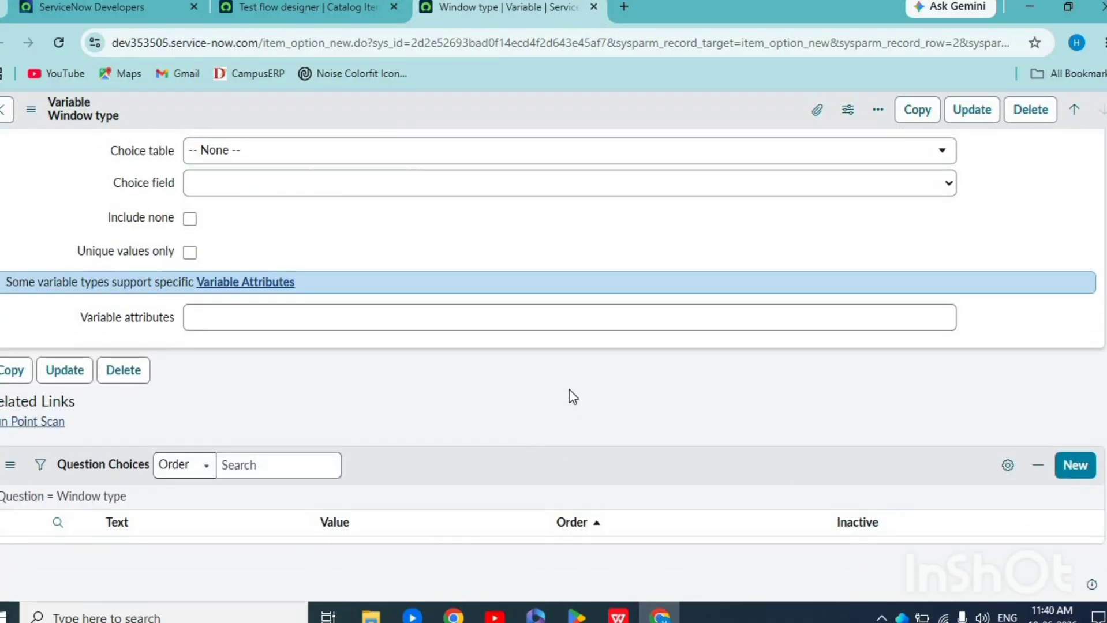
left_click(202, 551)
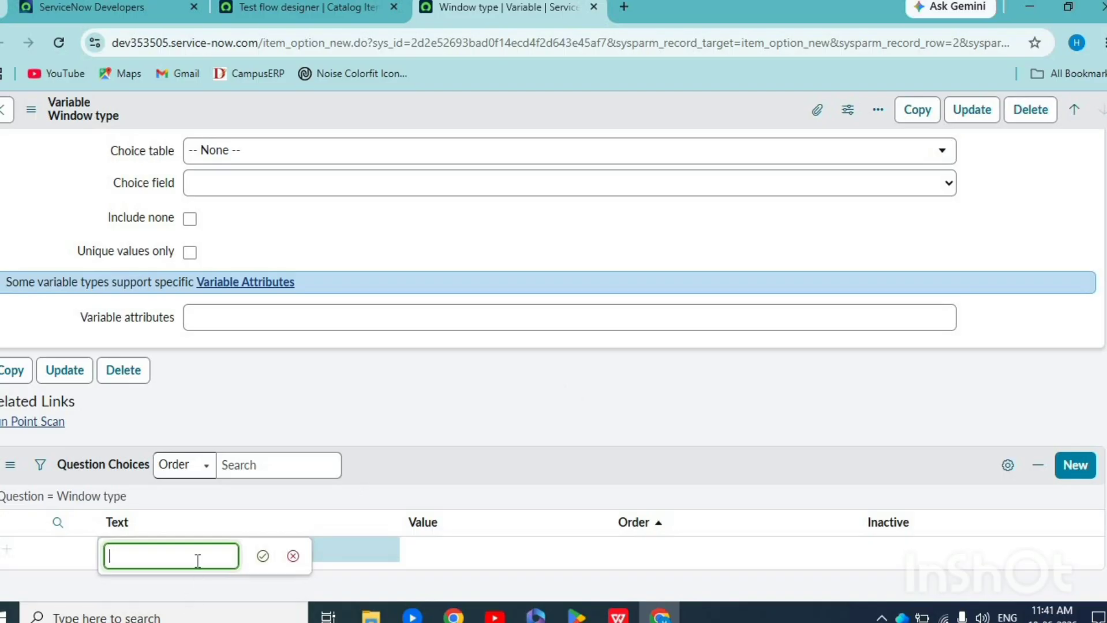
type("Primary")
left_click(263, 557)
left_click(342, 550)
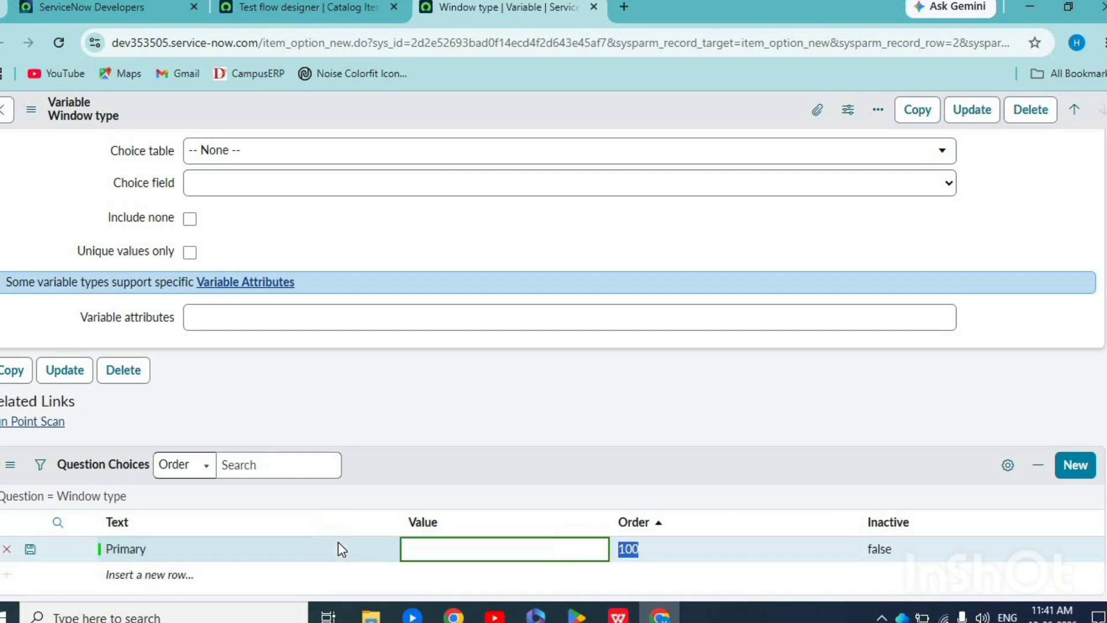
double_click(417, 556)
type("Prima")
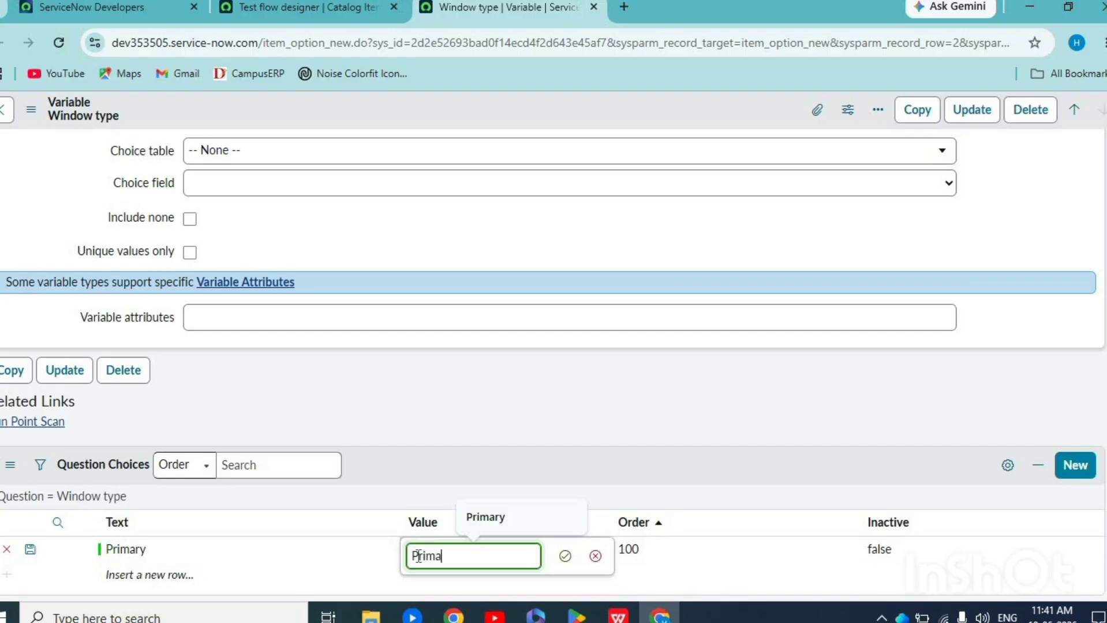
left_click(474, 528)
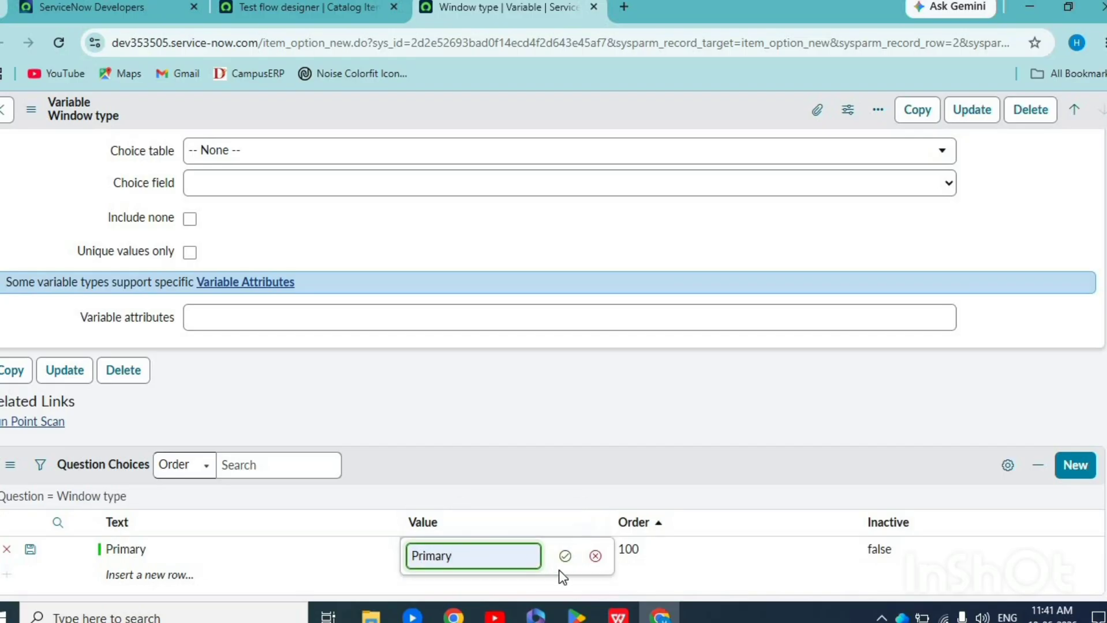
left_click(565, 556)
scroll(324, 542, "down", 1)
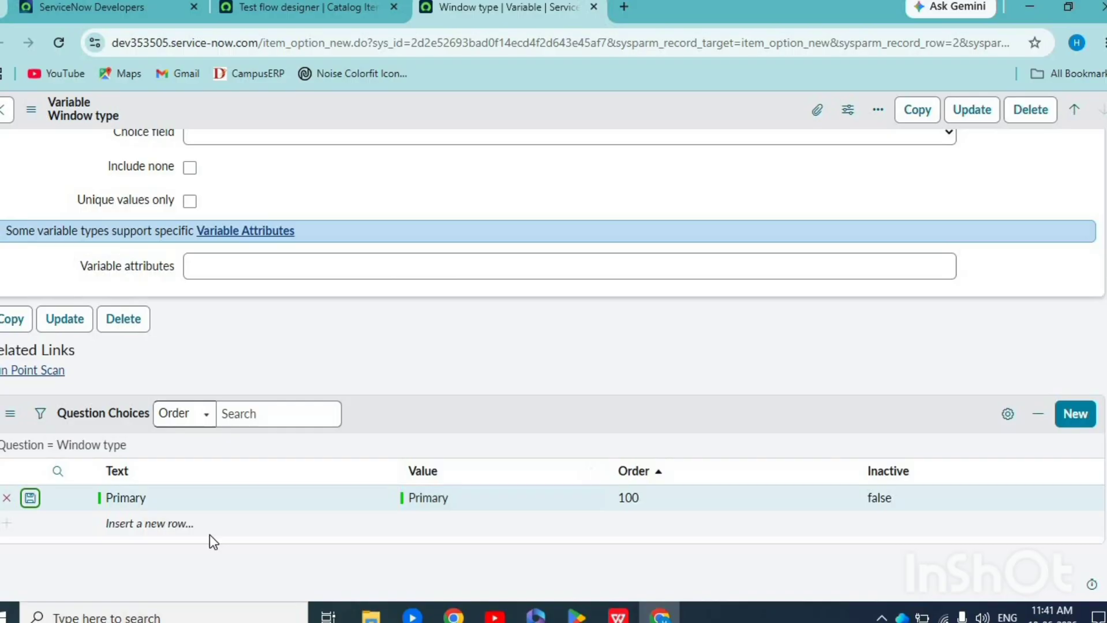
Insert a second question choice row with the text "Secondary".
double_click(174, 524)
type("See")
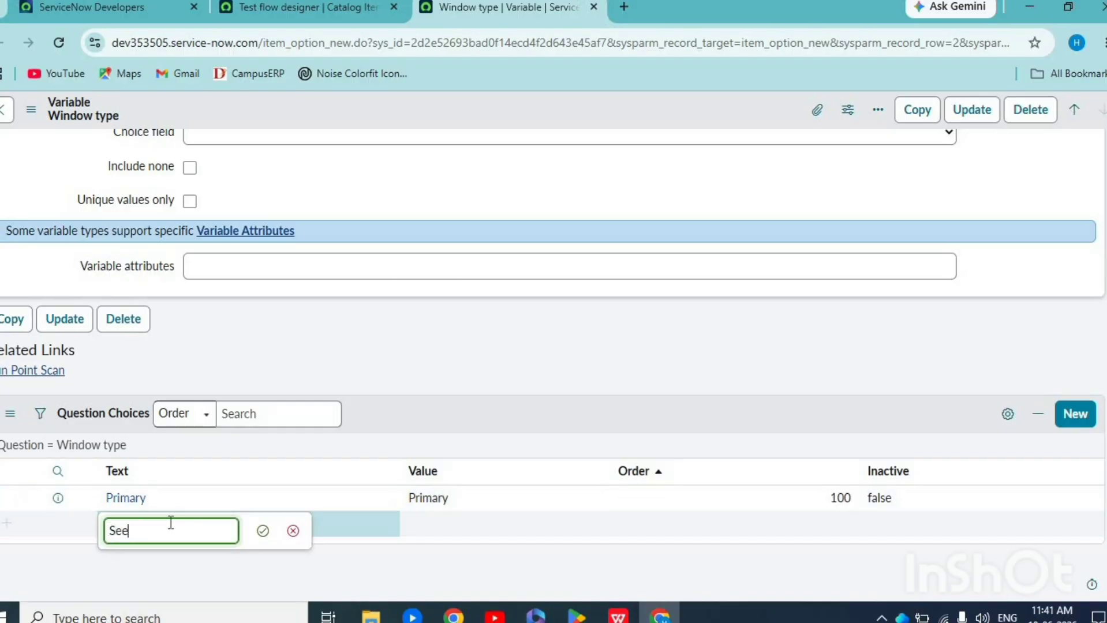
type("conar")
key("BackSpace")
key("BackSpace")
key("BackSpace")
key("BackSpace")
key("BackSpace")
key("BackSpace")
type("condary")
key("Return")
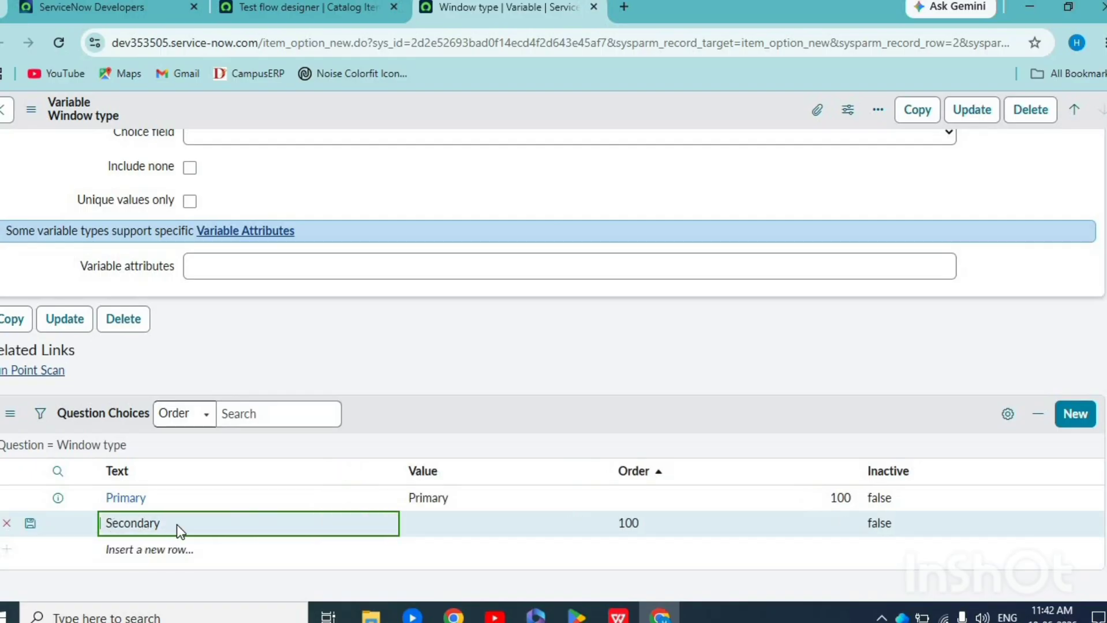
Copy the second choice's text "Secondary" into its value.
left_click_drag(176, 524, 107, 528)
key("ctrl+c")
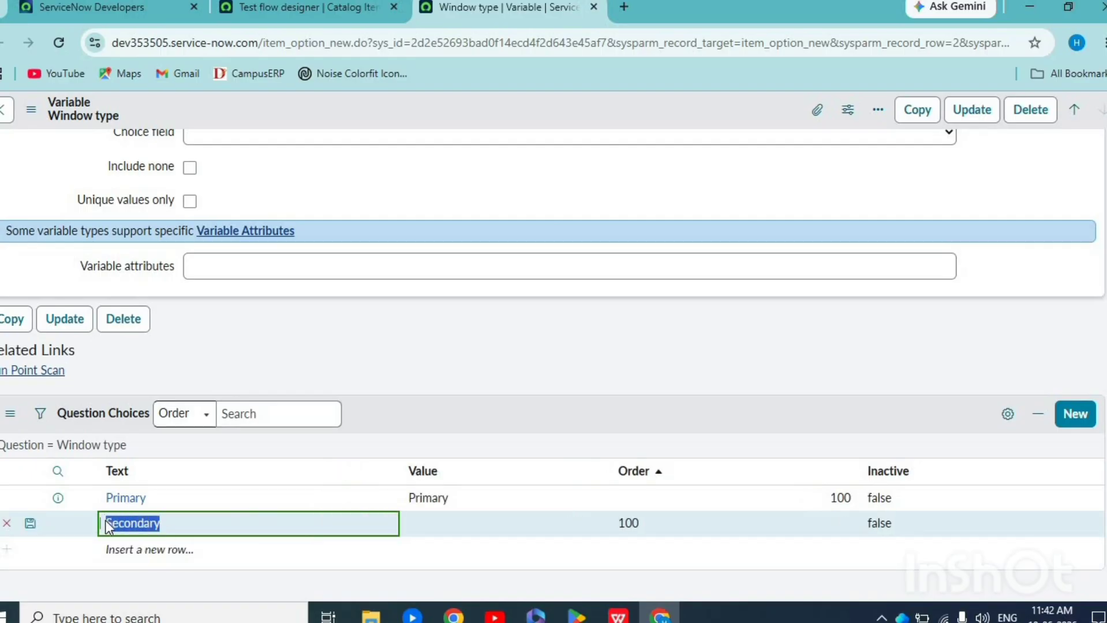
left_click(465, 533)
left_click(465, 533)
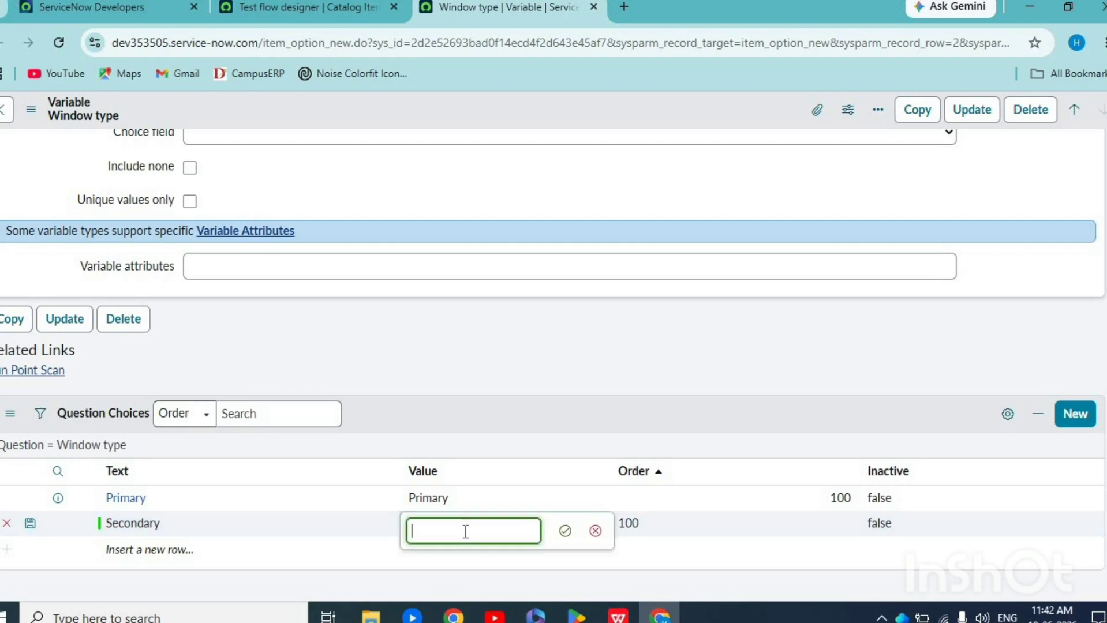
key("ctrl+v")
key("Return")
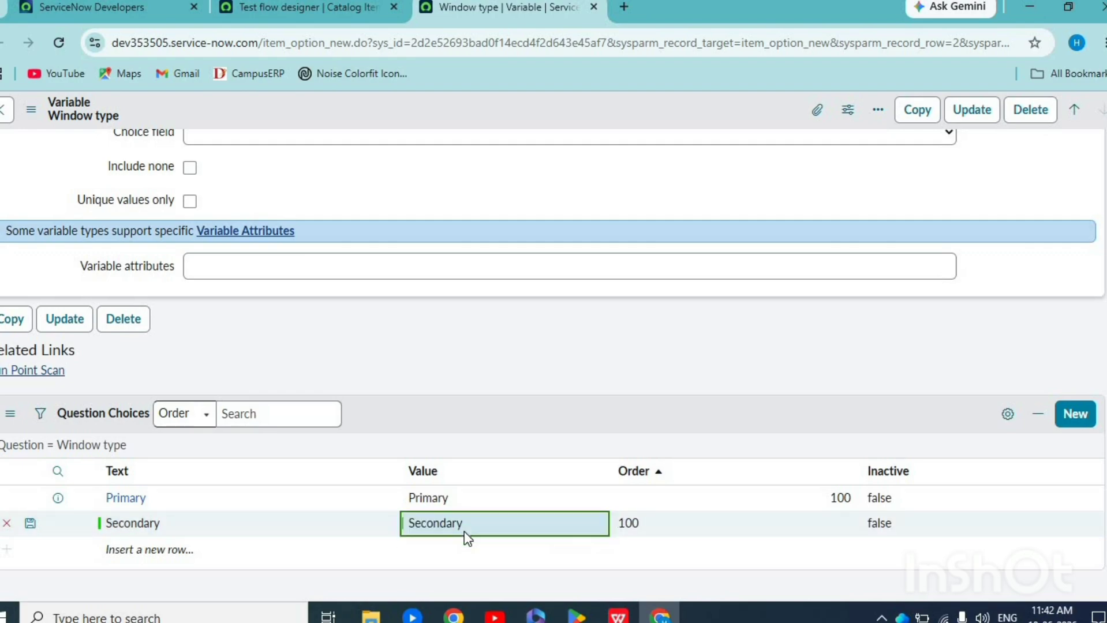
Set the Secondary choice's order to 200 and save the row.
double_click(696, 523)
type("2")
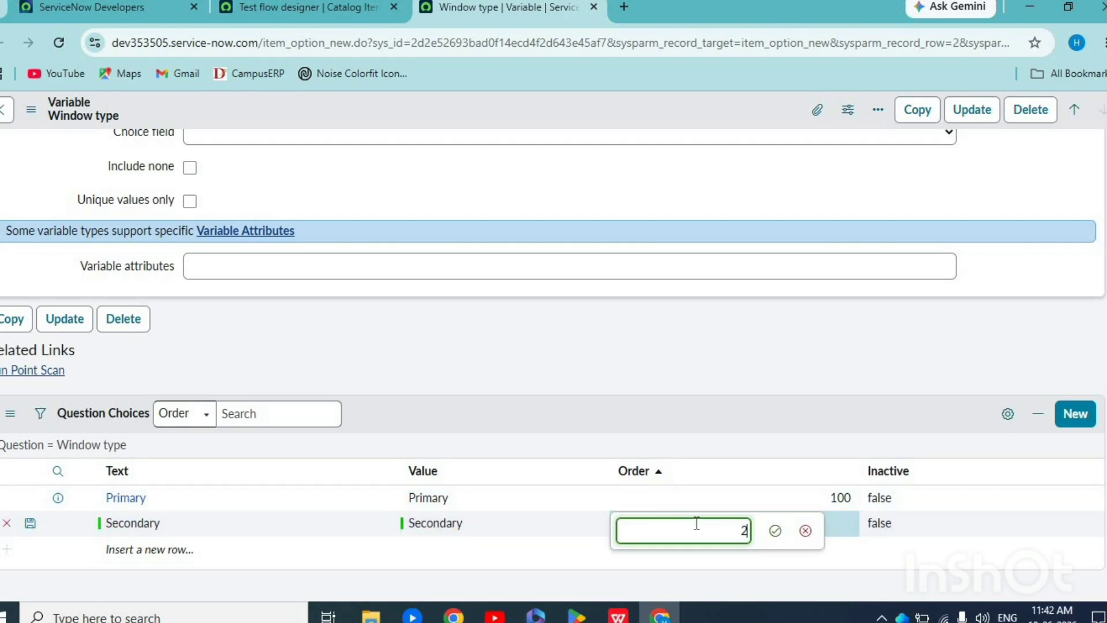
type("00")
key("Return")
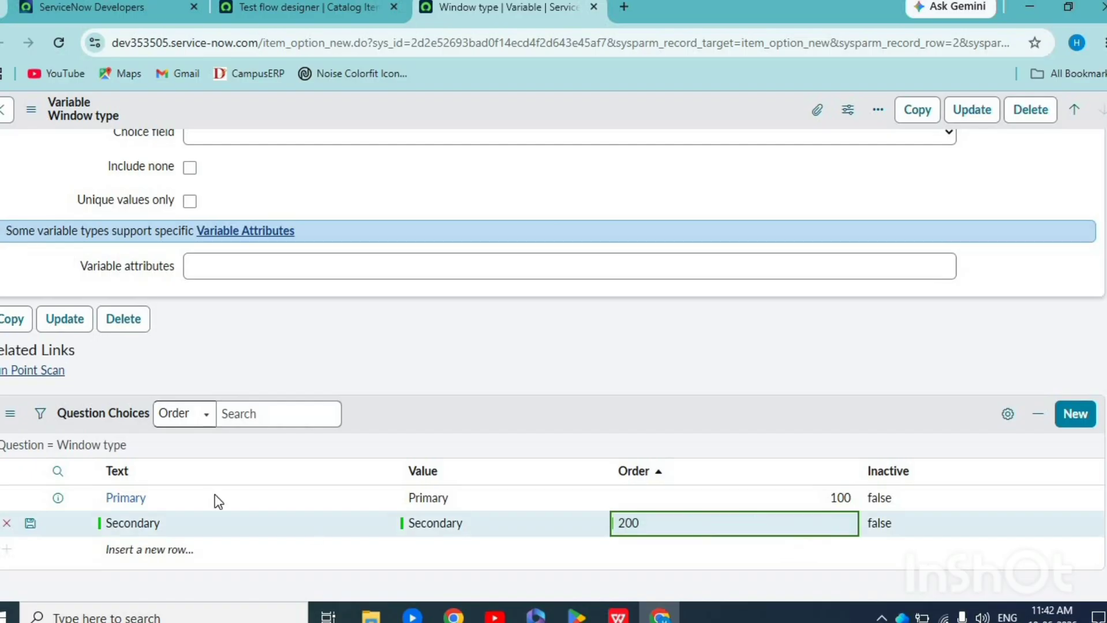
left_click(32, 527)
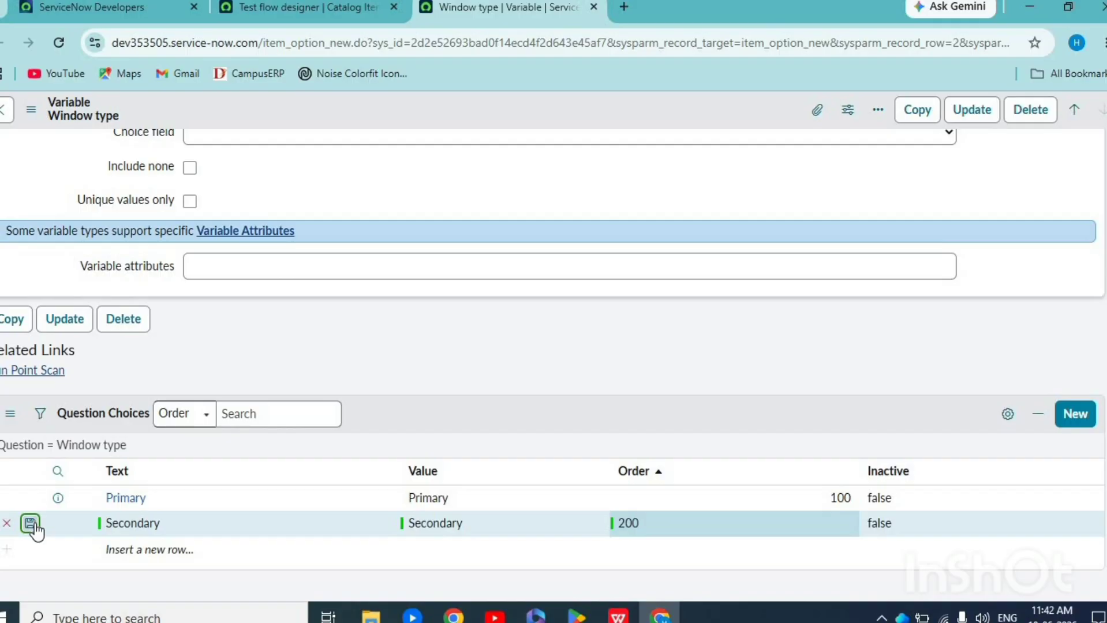
scroll(342, 361, "up", 7)
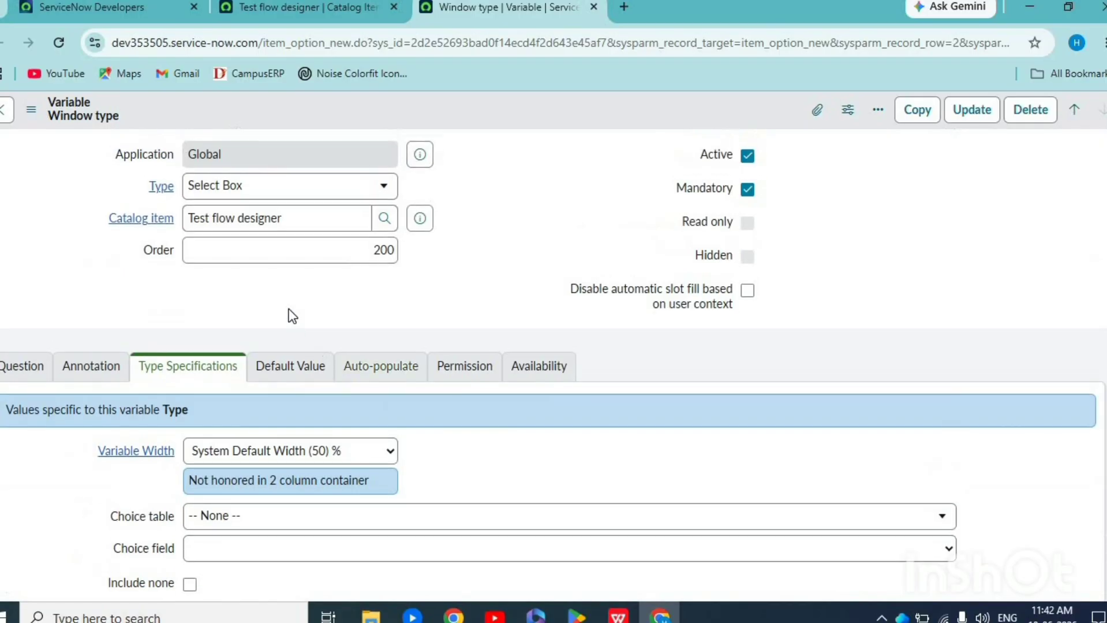
Set the variable's order to 300 and its type to Multi Line Text.
left_click(367, 250)
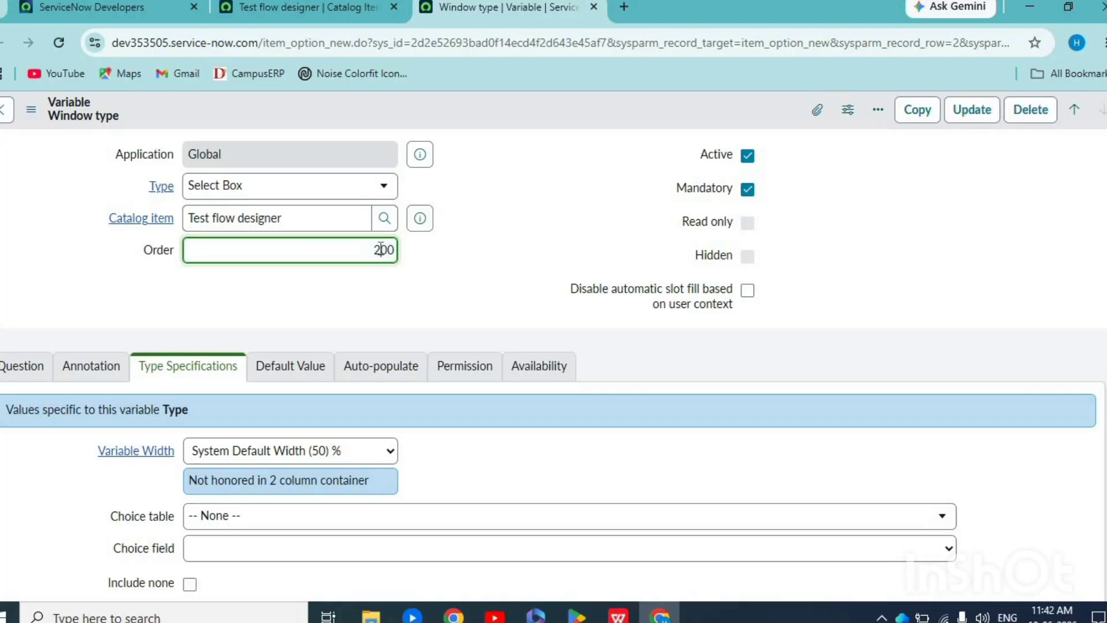
key("BackSpace")
type("3")
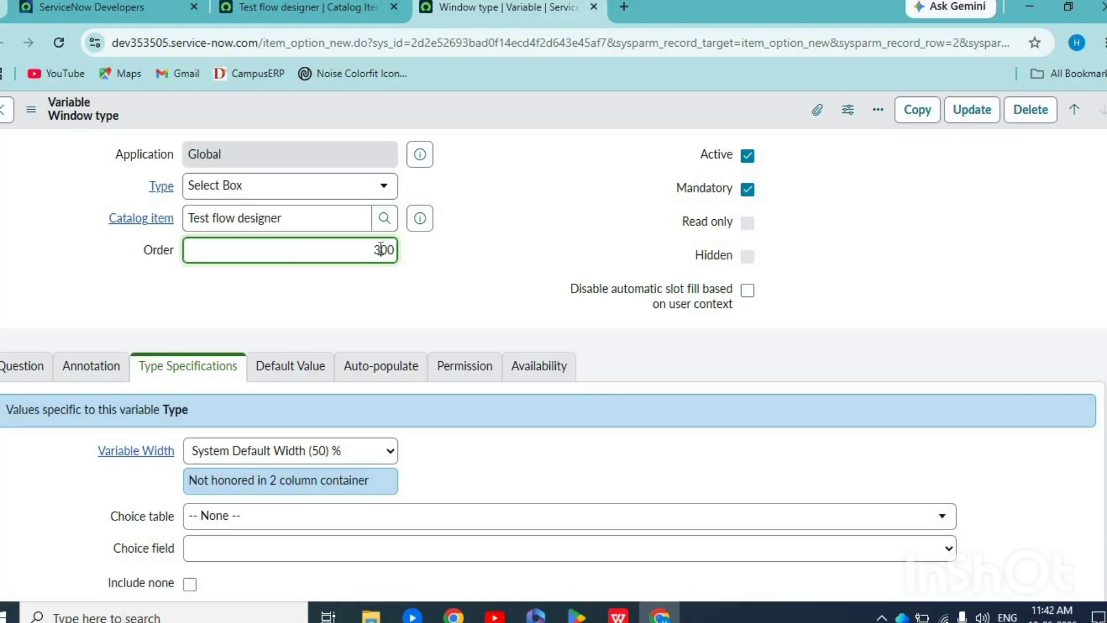
left_click(344, 189)
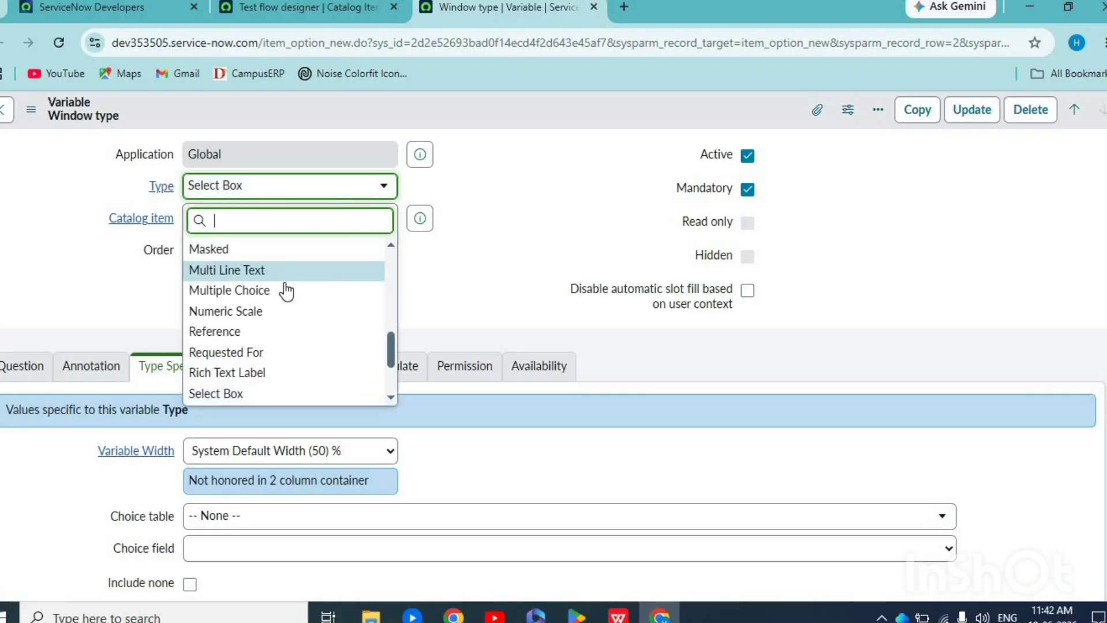
left_click(257, 270)
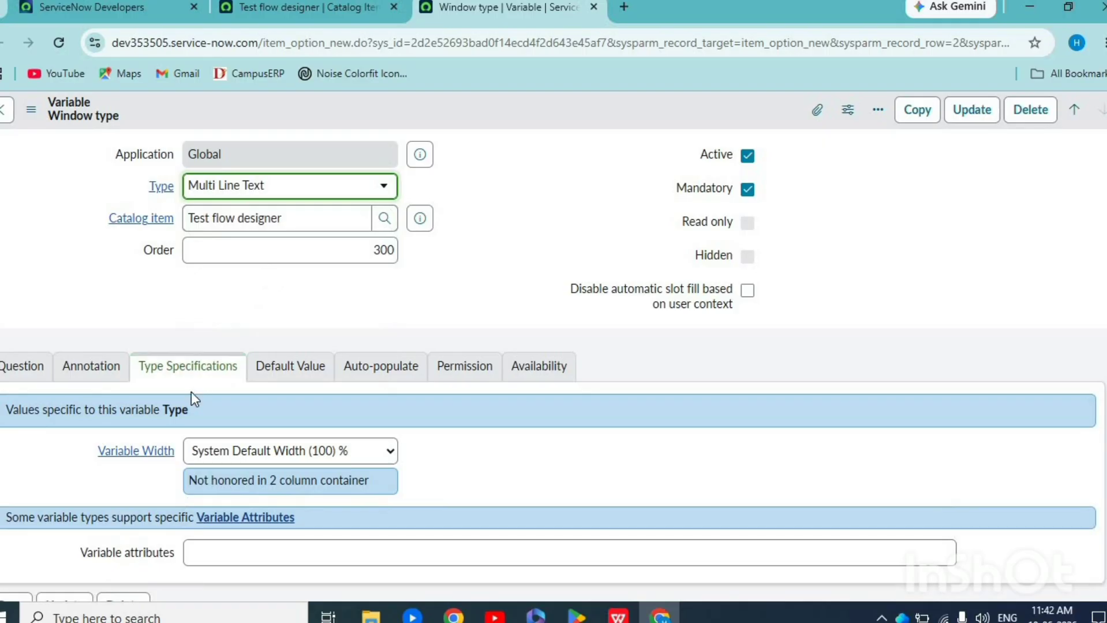
Make the multi-line variable non-mandatory, clear its old name, and set its question to "Additional comments".
left_click(4, 372)
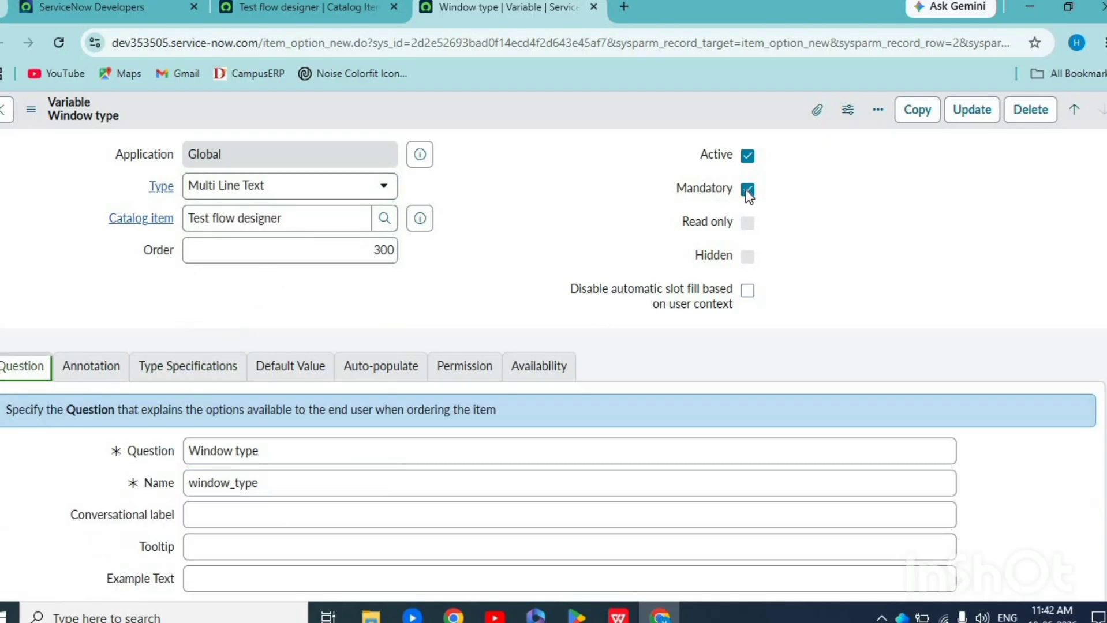
left_click(747, 191)
left_click_drag(274, 481, 4, 482)
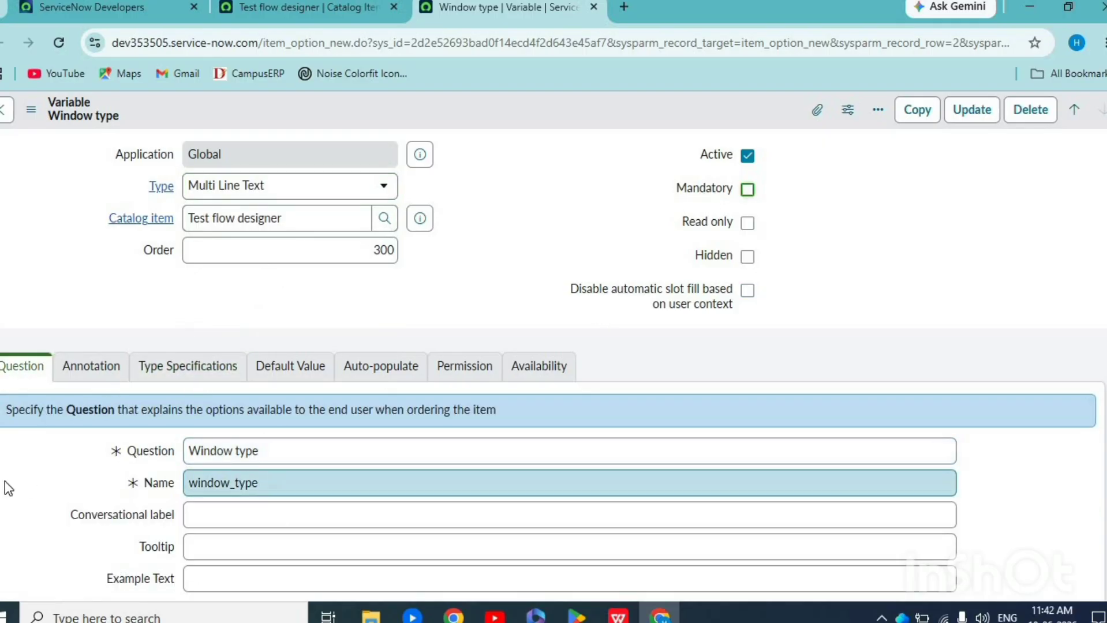
key("BackSpace")
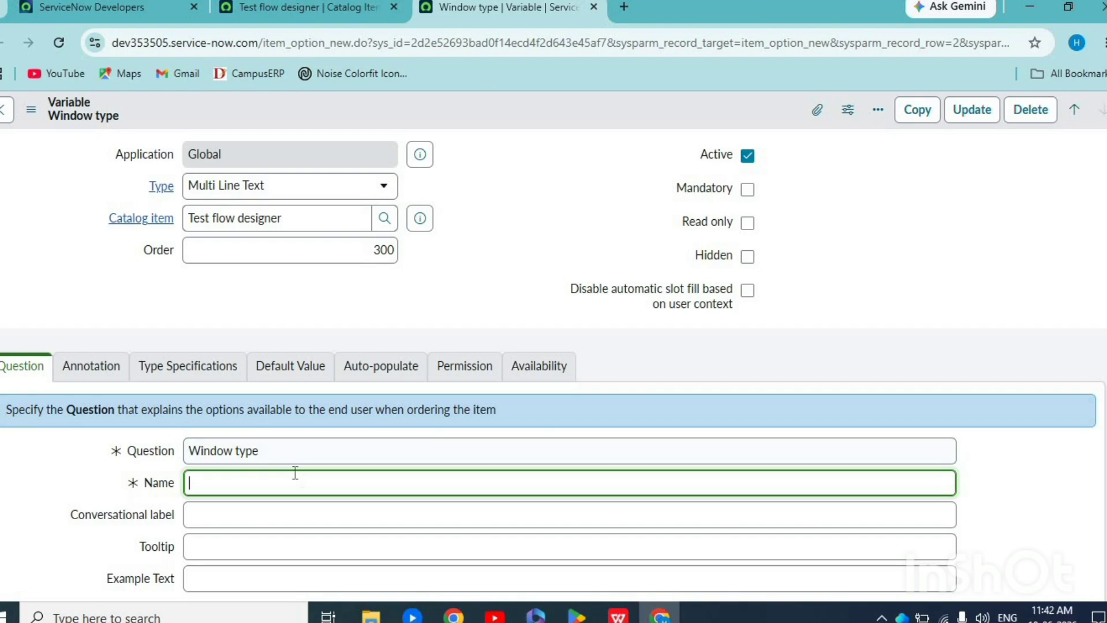
left_click_drag(280, 456, 27, 441)
type("Addi")
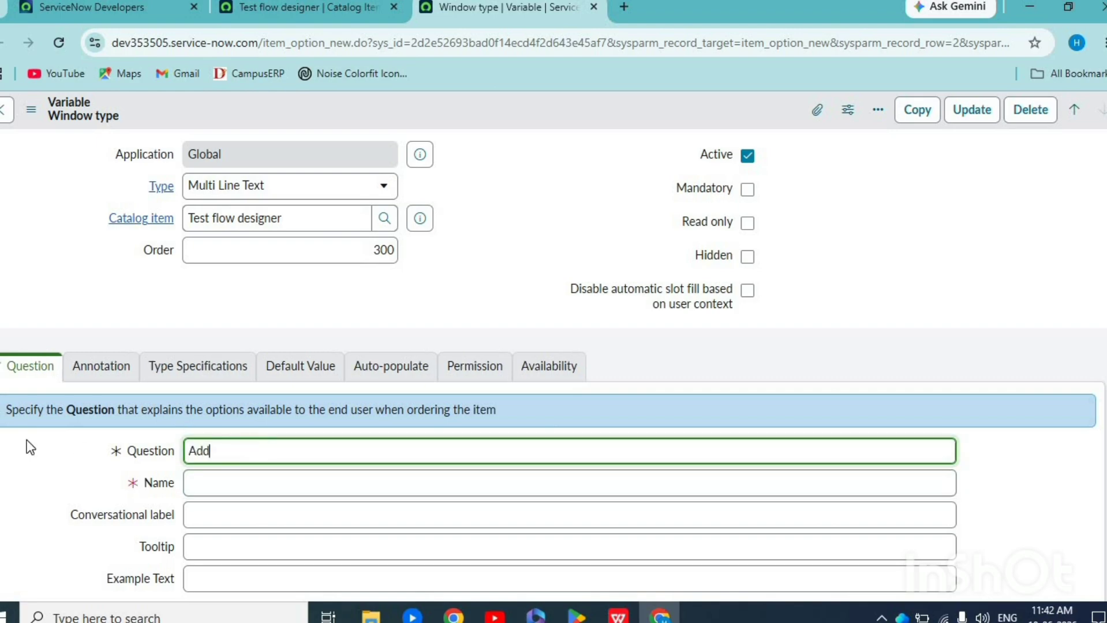
type("to")
key("BackSpace")
type("ional comment")
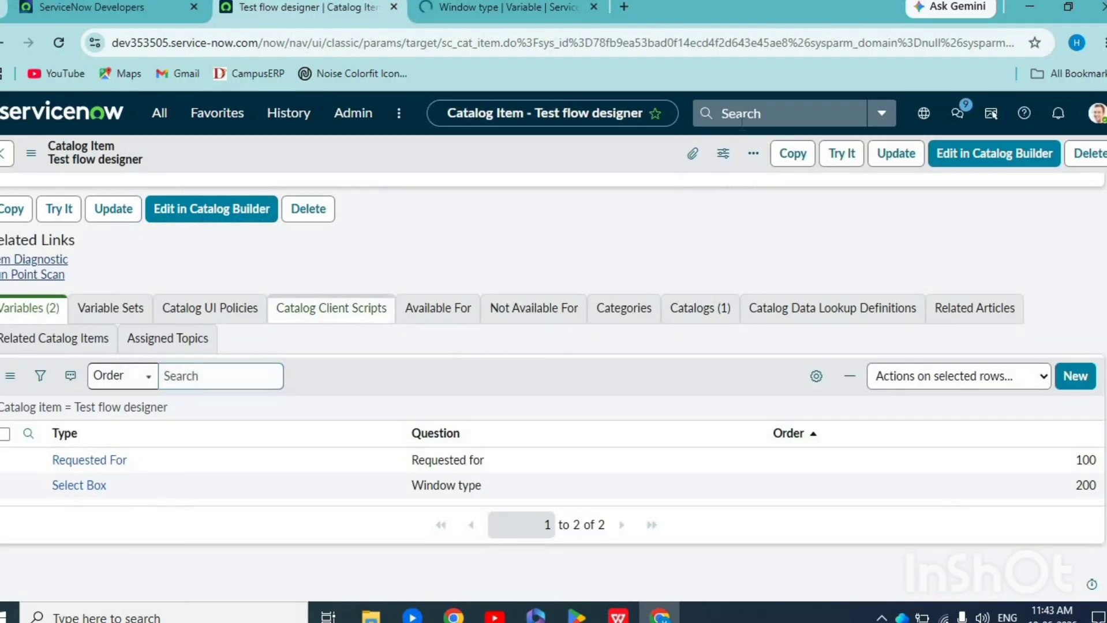
Find Flow Designer in the application navigator with the filter "flow des" and open it.
scroll(598, 246, "up", 15)
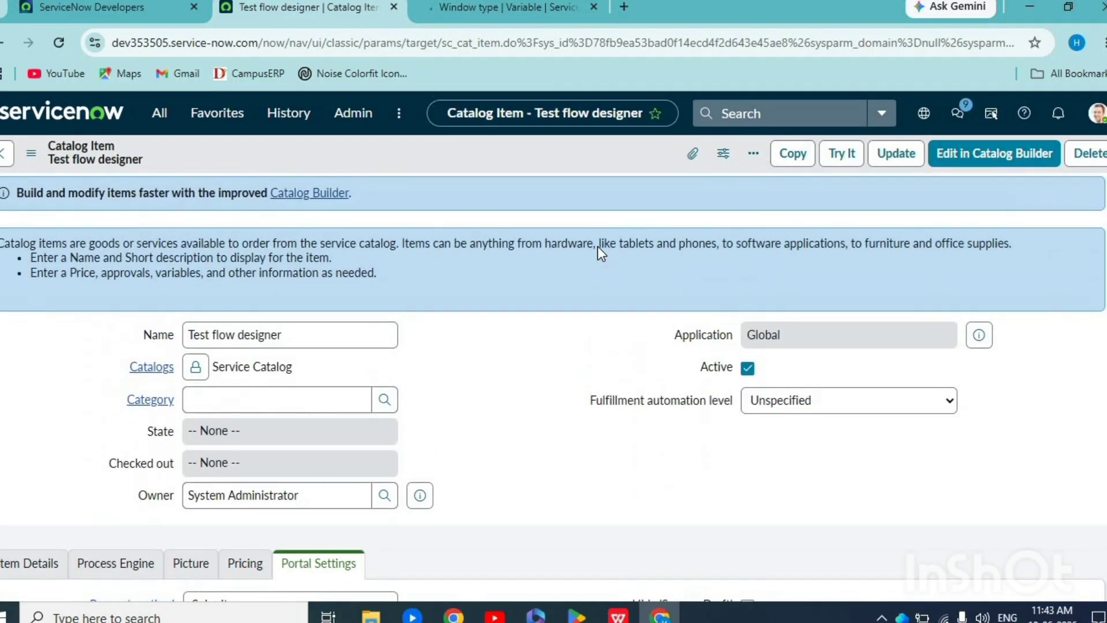
left_click(167, 122)
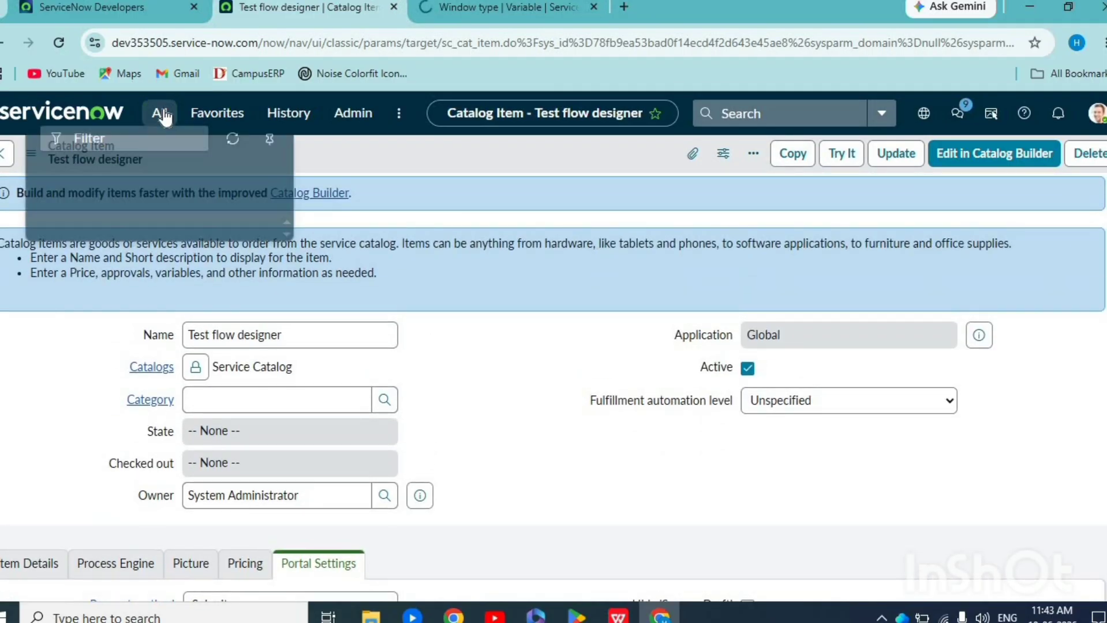
type("flow")
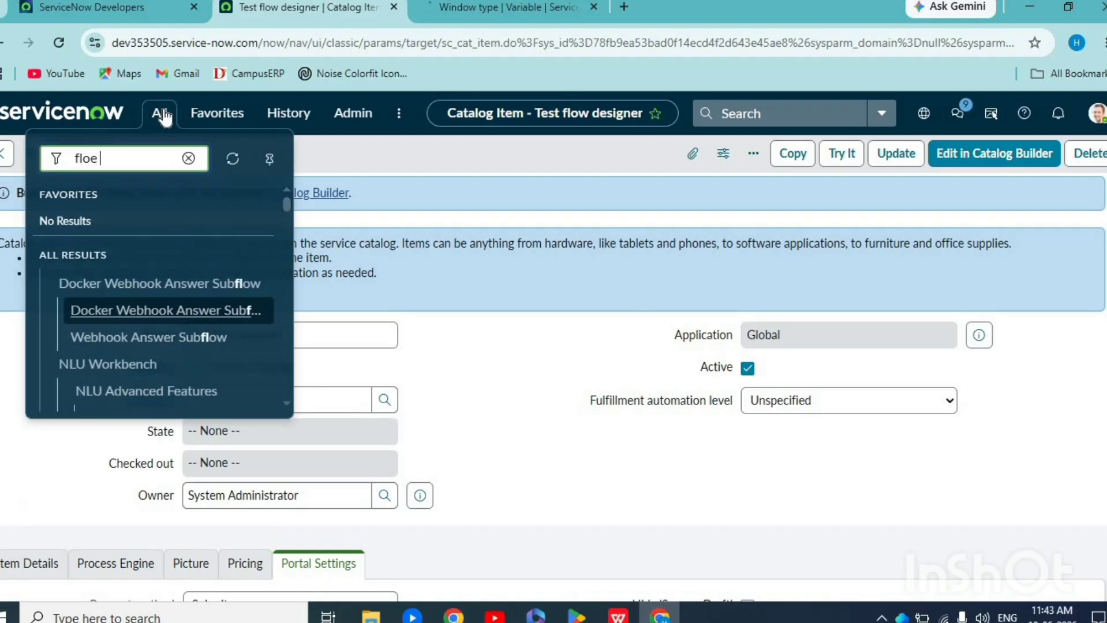
key("BackSpace")
type("w des")
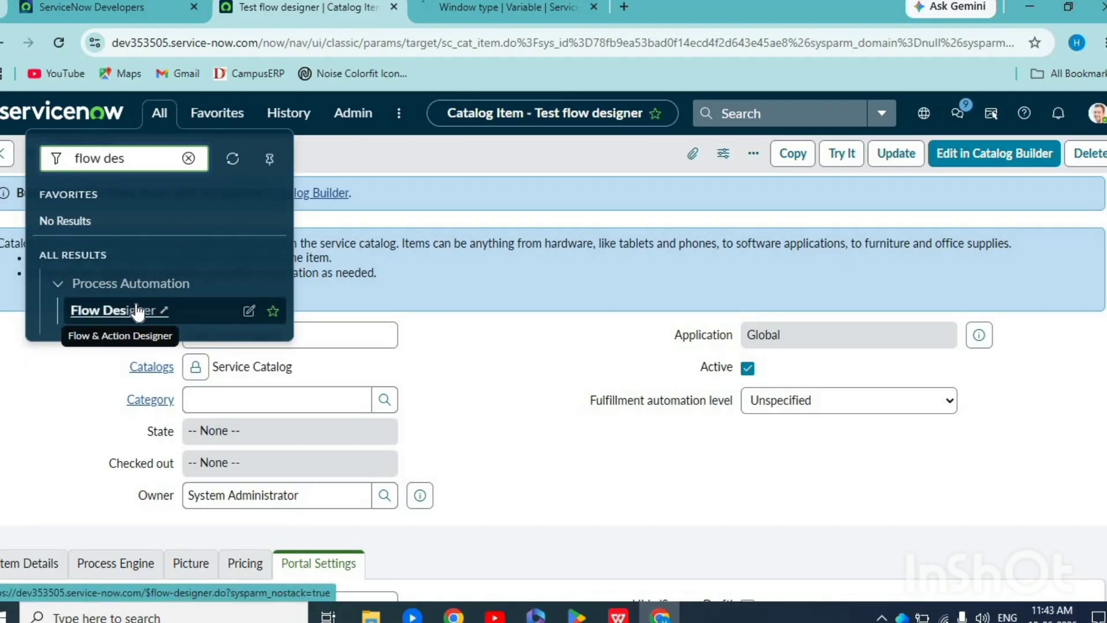
left_click(135, 312)
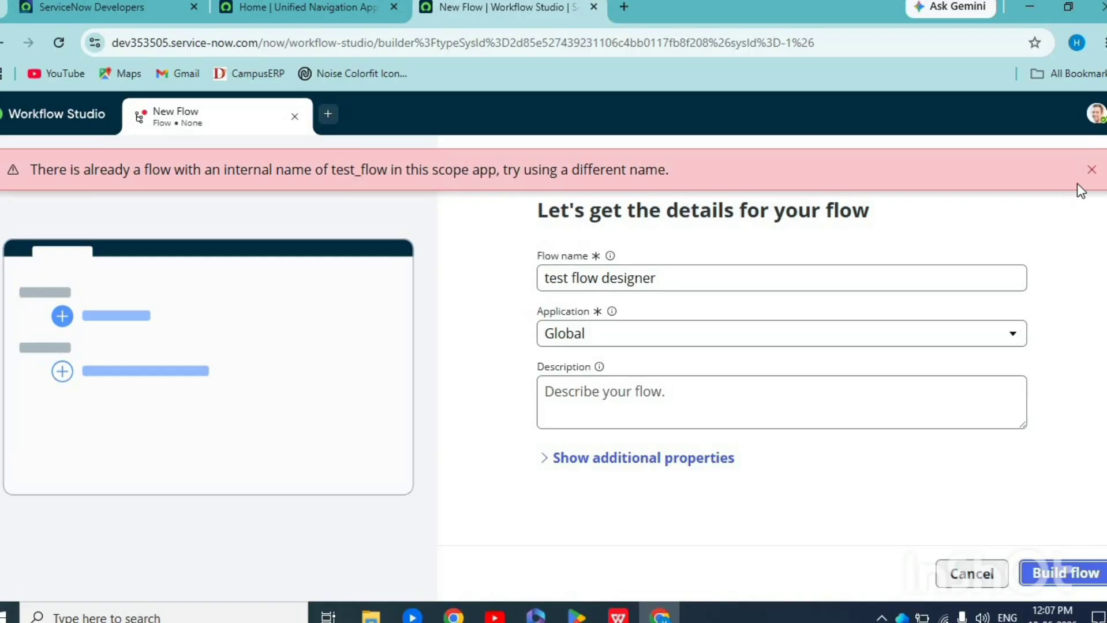
Build the Global flow "test flow designer" and give it a Service Catalog application trigger.
left_click(1092, 170)
left_click(1091, 575)
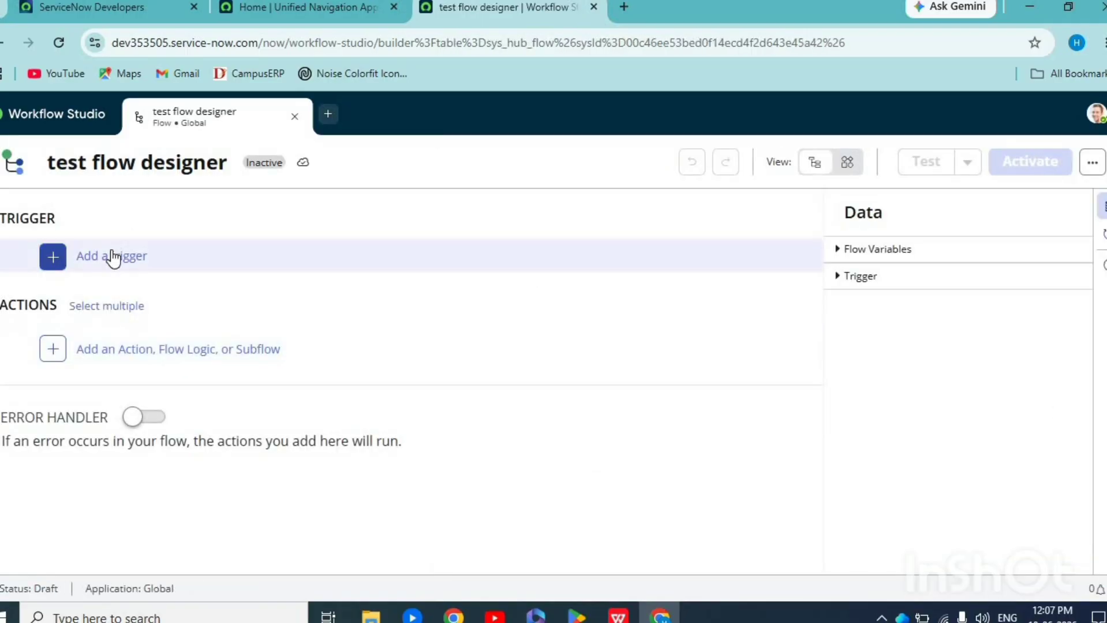
left_click(113, 258)
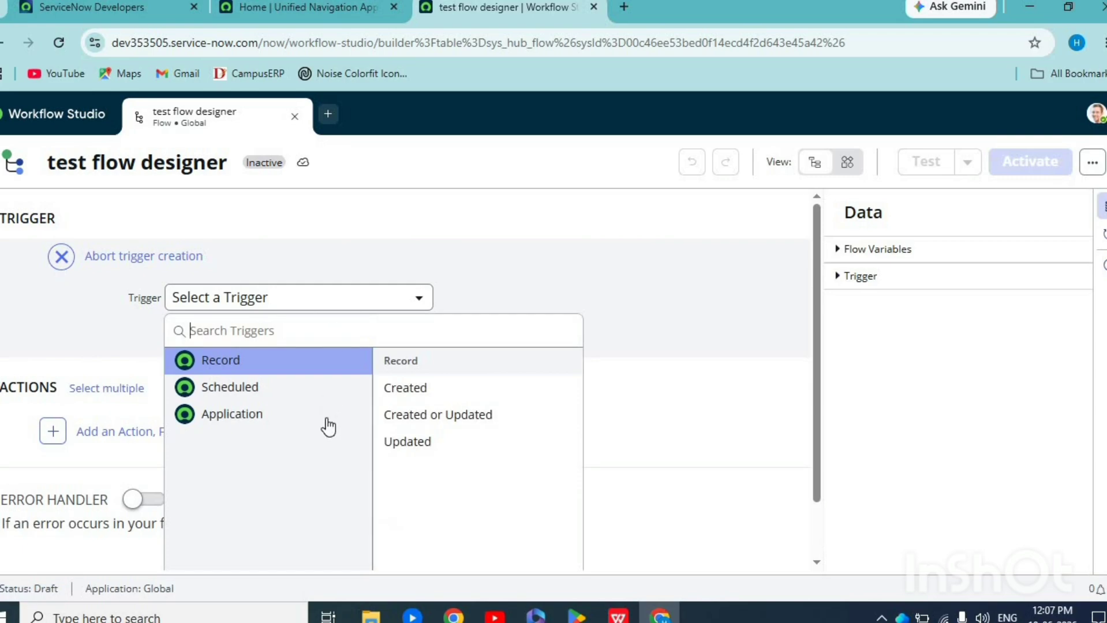
left_click(326, 425)
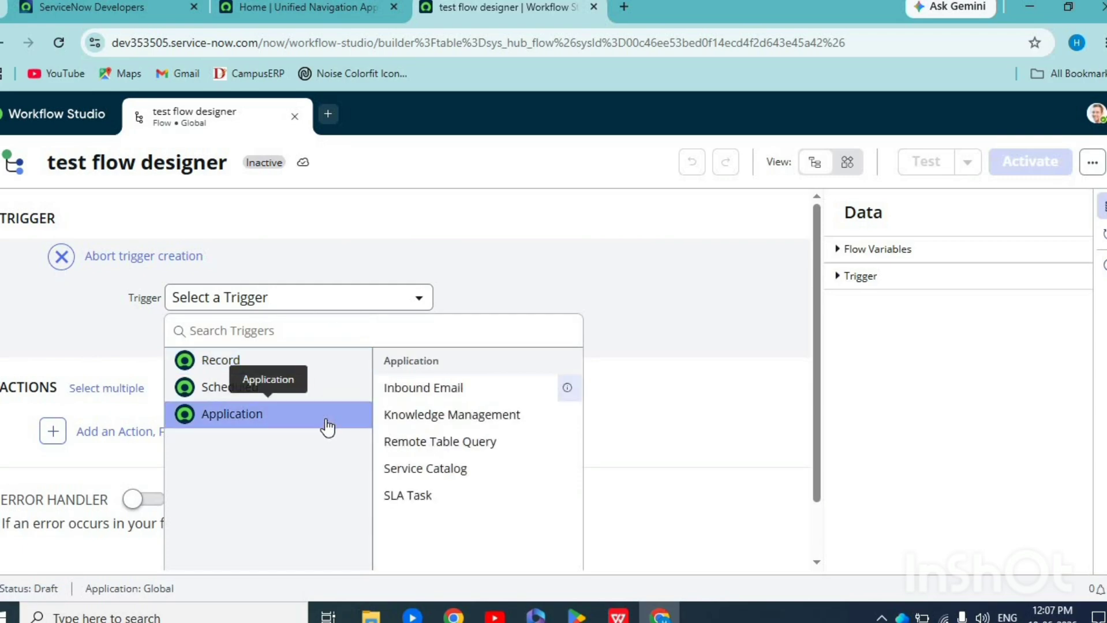
left_click(409, 469)
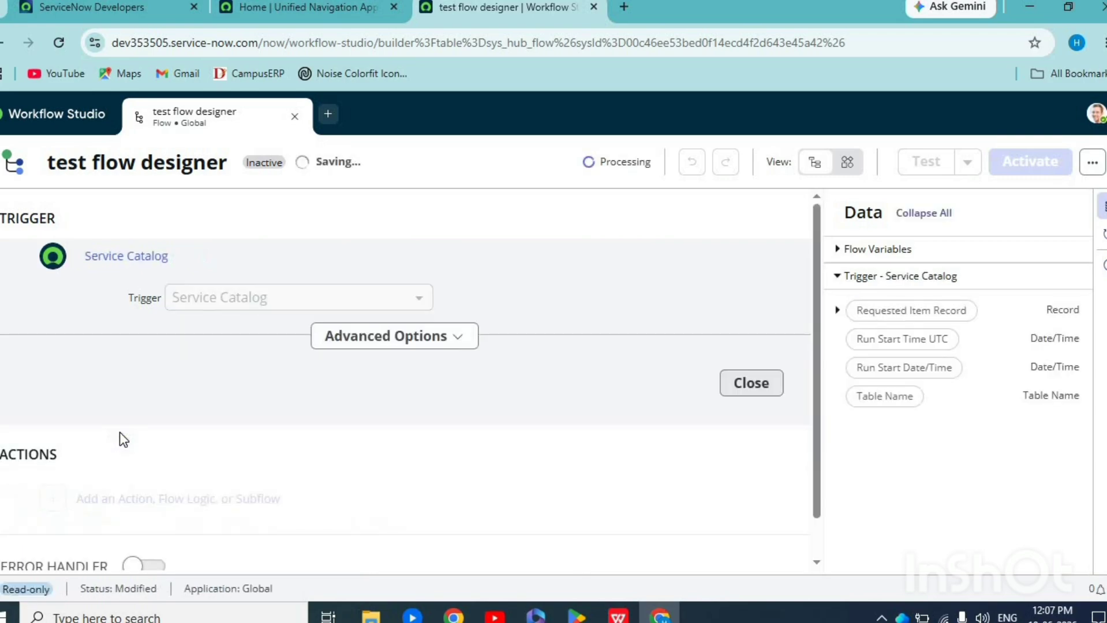
scroll(230, 418, "down", 1)
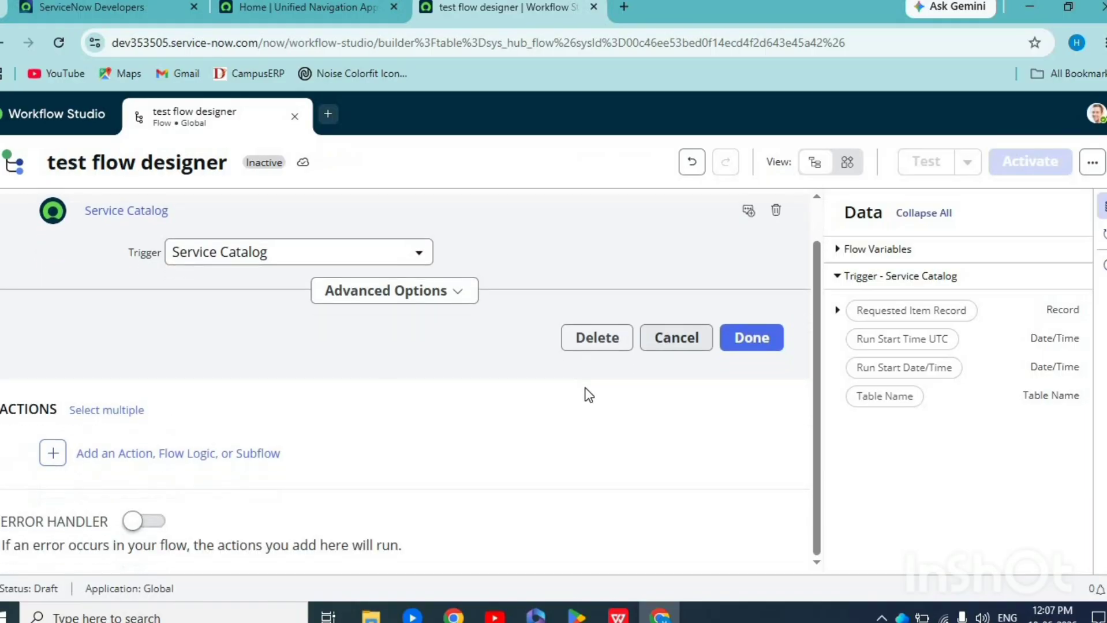
left_click(754, 345)
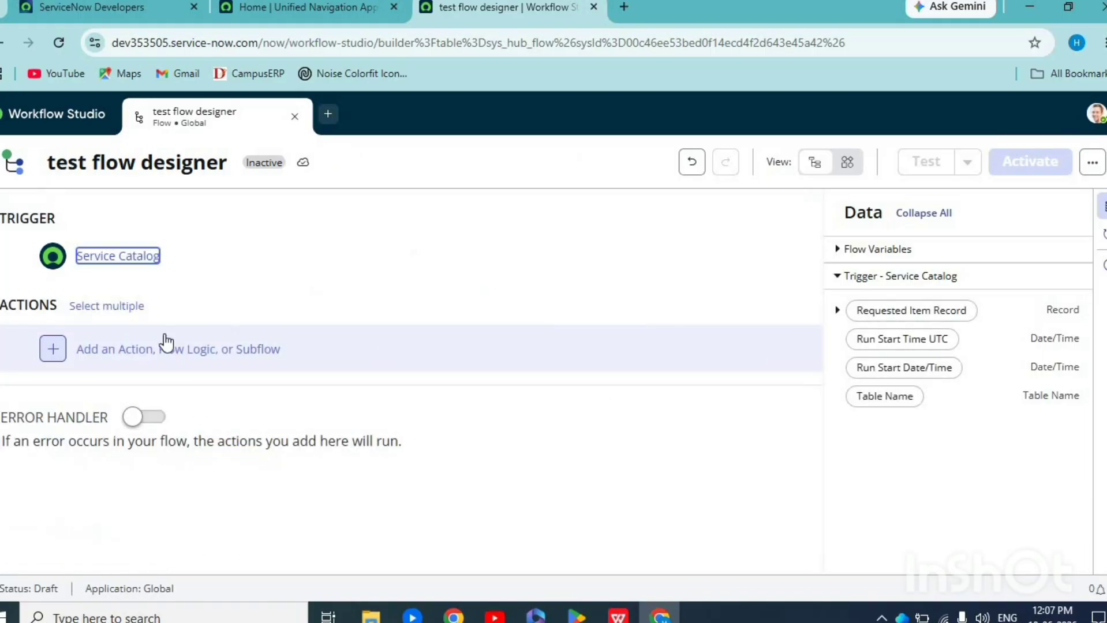
Add a Get Catalog Variables action as the flow's first action.
left_click(120, 356)
left_click(168, 381)
type("variables")
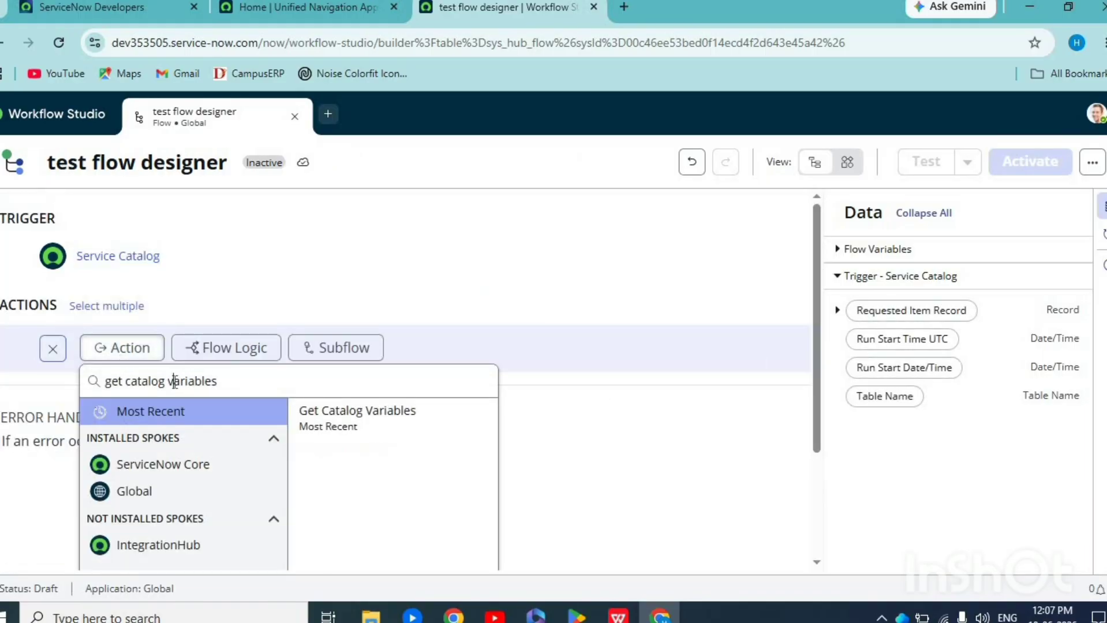
left_click(379, 414)
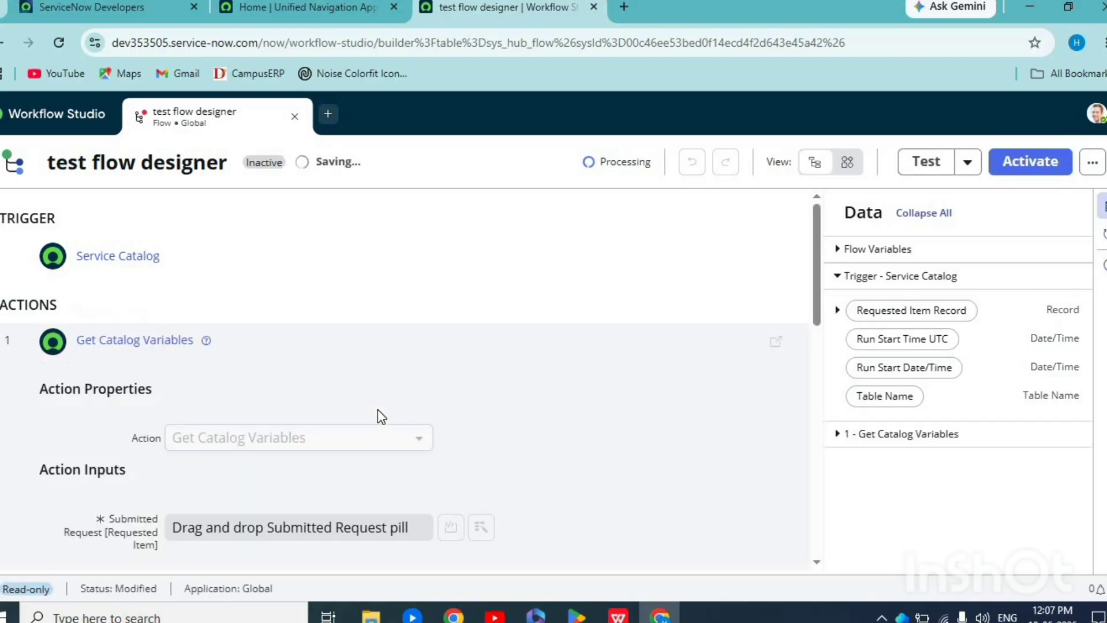
Set the action's Submitted Request to the Service Catalog trigger's Requested Item Record.
scroll(378, 417, "down", 3)
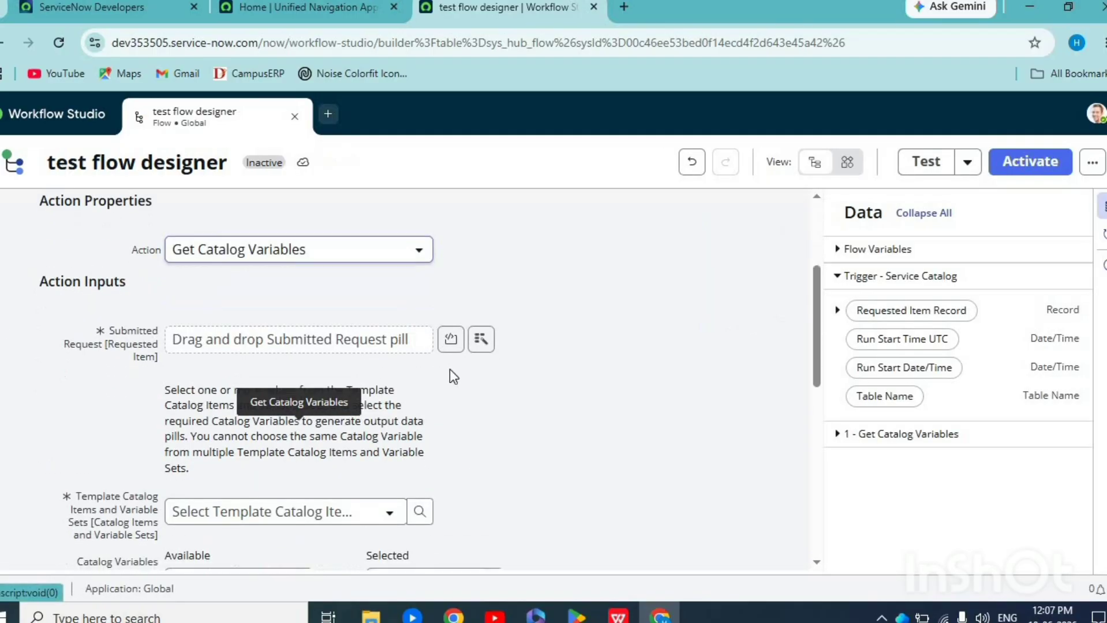
left_click(482, 338)
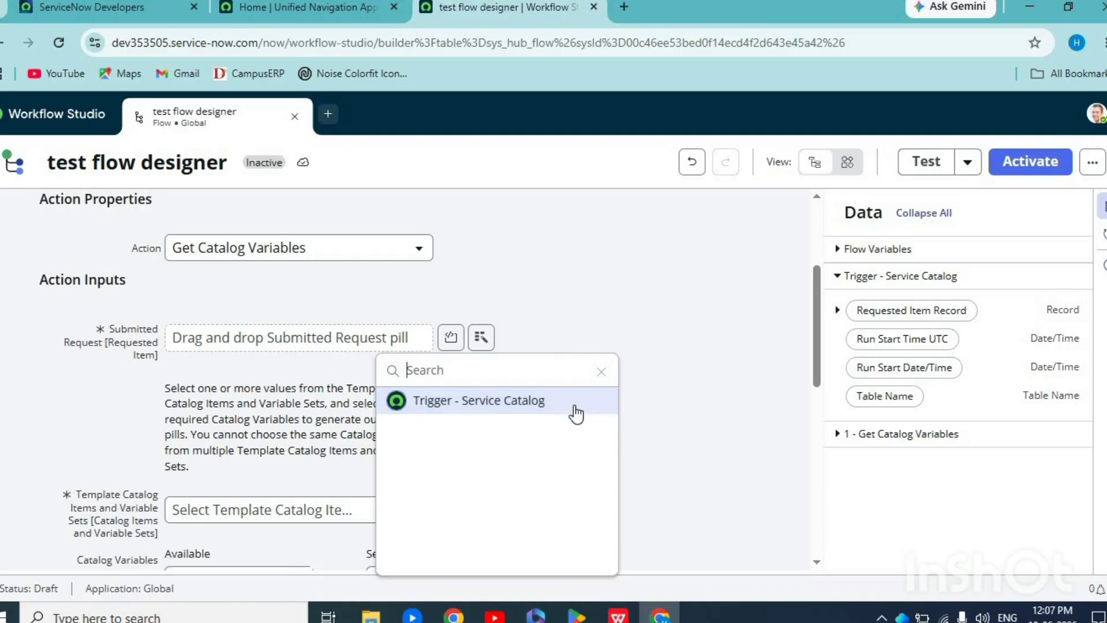
left_click(546, 402)
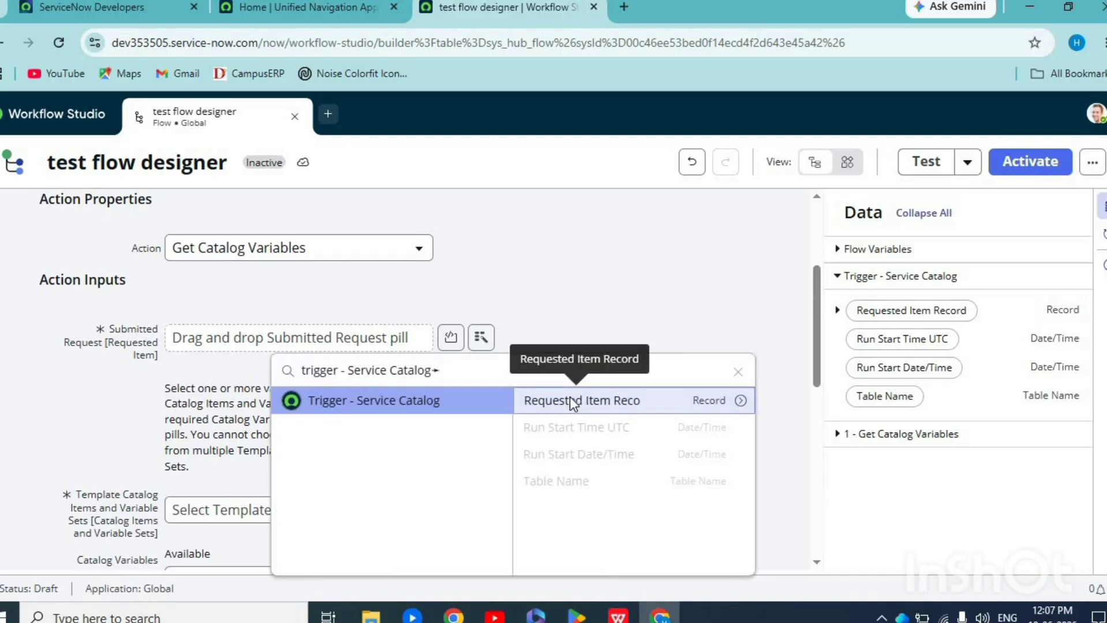
left_click(570, 398)
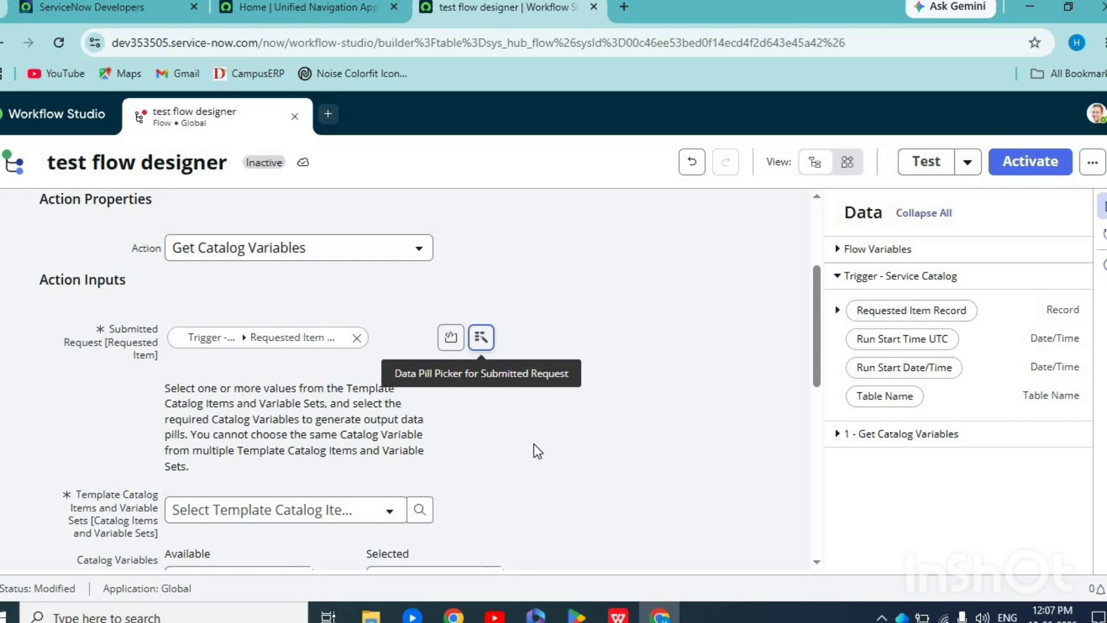
Choose Test flow designer as the template catalog item for the Get Catalog Variables action.
scroll(535, 440, "down", 5)
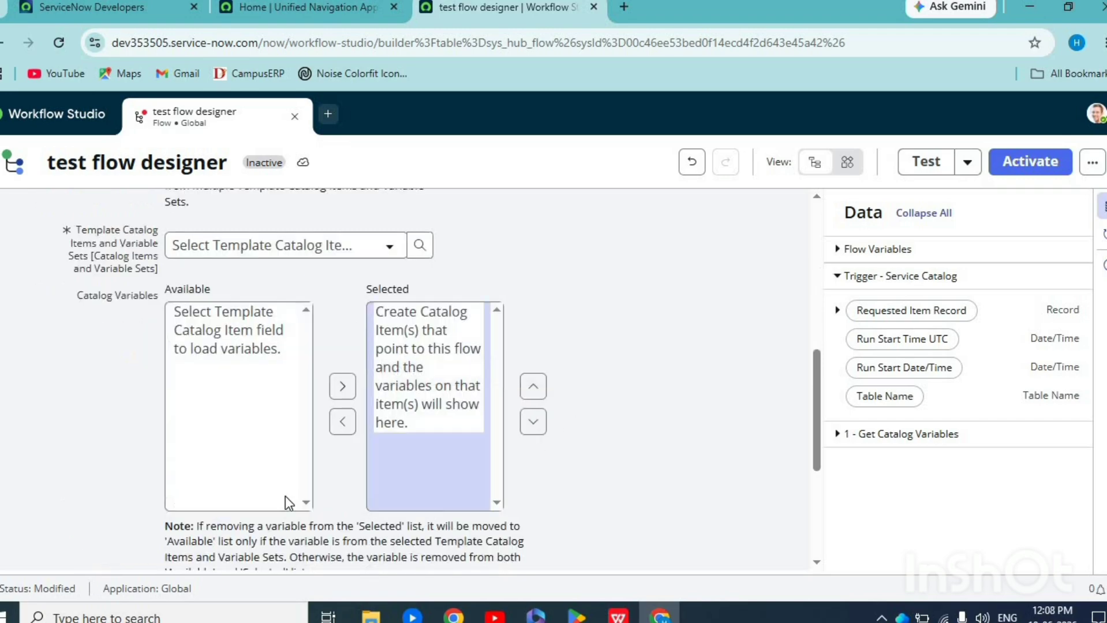
left_click(243, 251)
type("te")
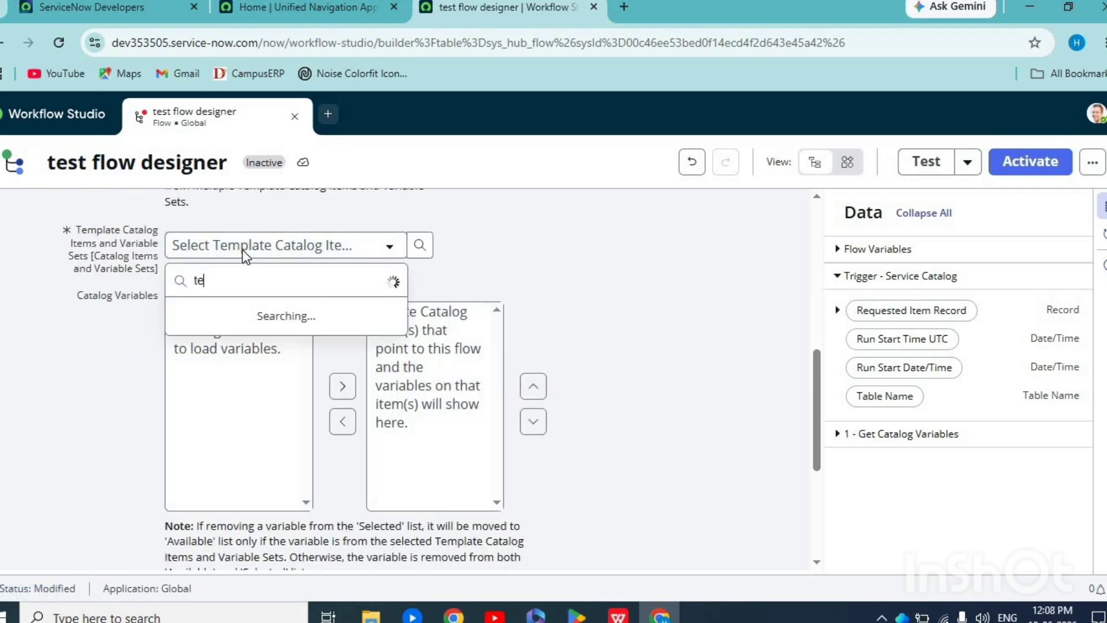
type("st flow")
left_click(258, 315)
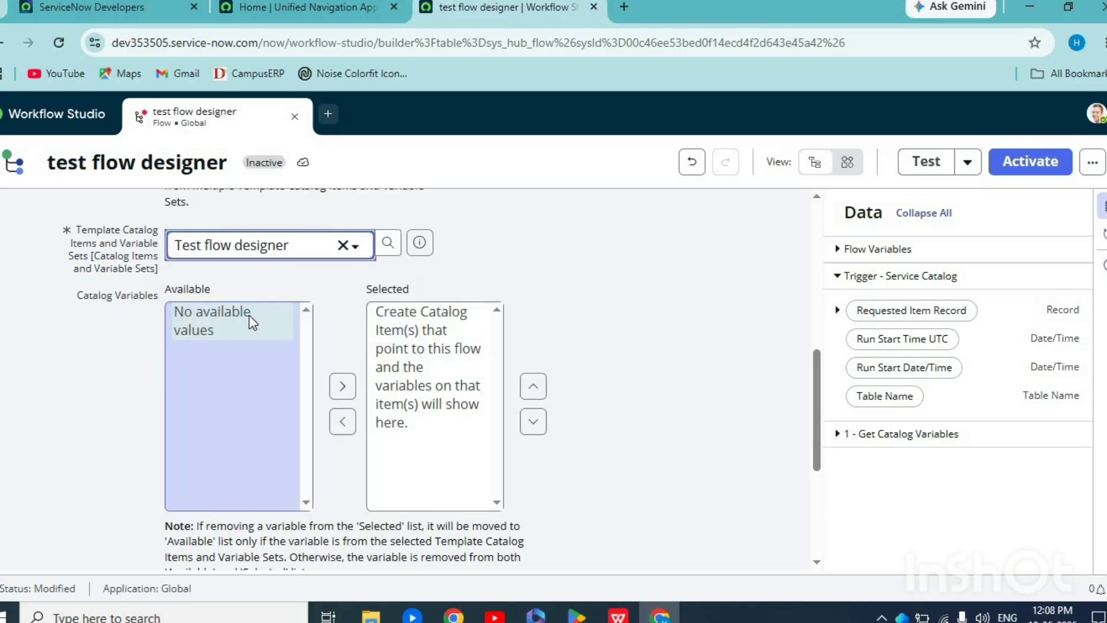
Move requested_for, window_type and additional_comments to the selected catalog variables and finish the action.
left_click(246, 317)
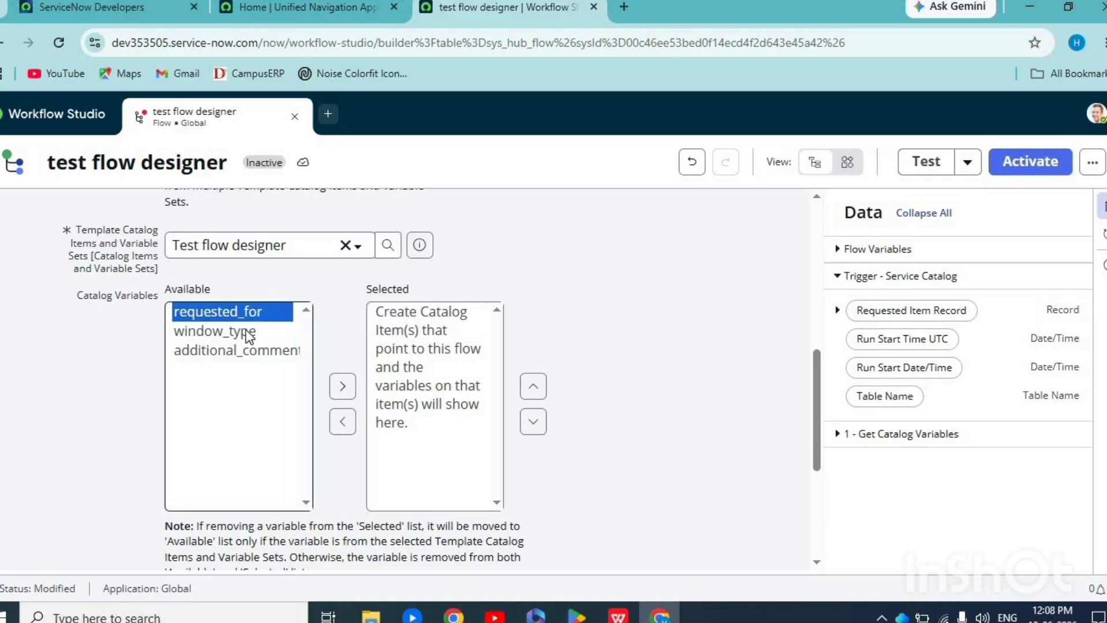
left_click(248, 334, "shift")
left_click(244, 346, "shift")
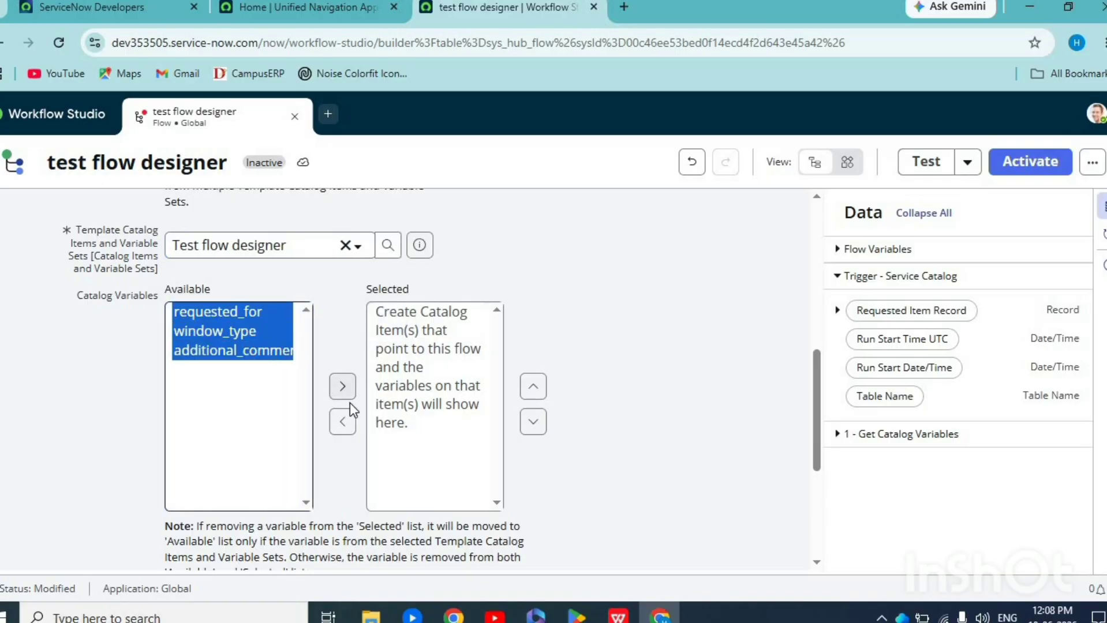
left_click(343, 386)
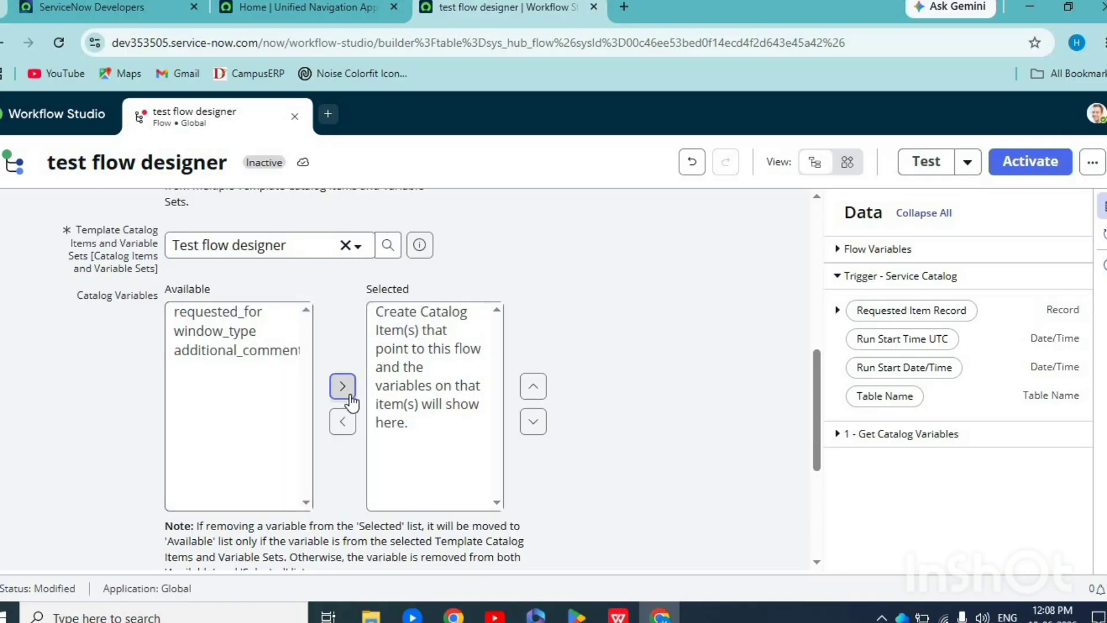
left_click(626, 501)
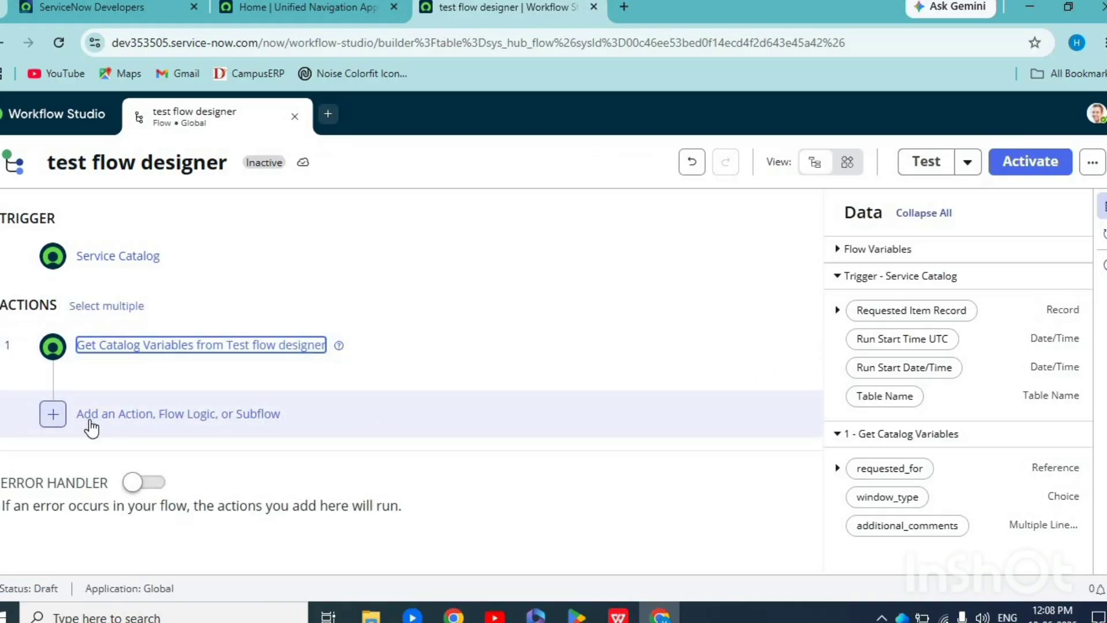
Add an Update Record action after the Get Catalog Variables action.
left_click(104, 424)
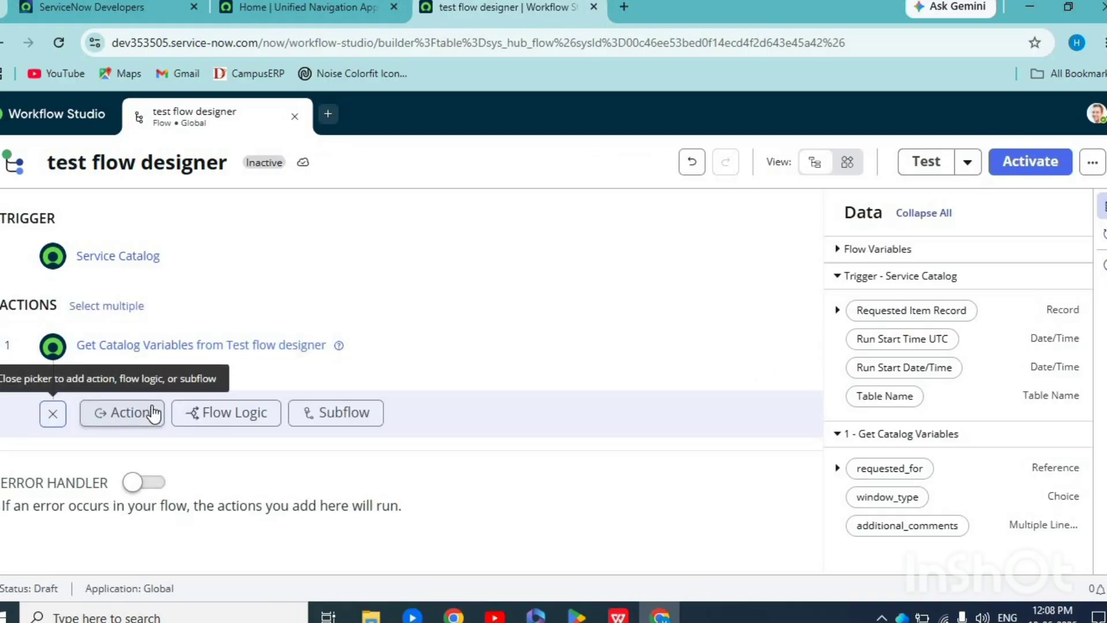
left_click(151, 413)
type("update")
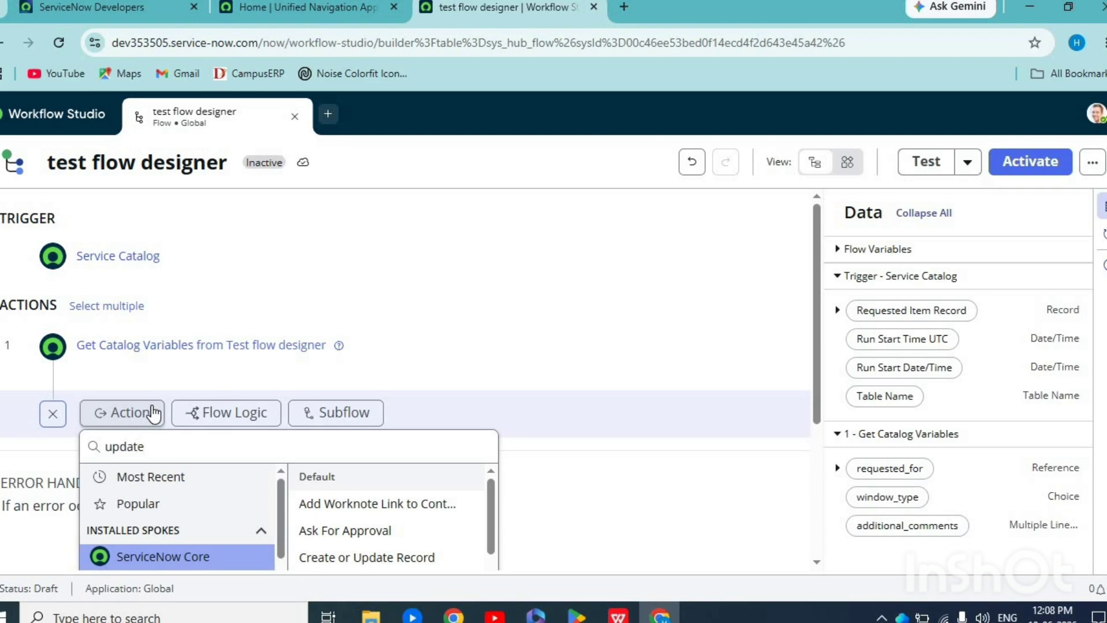
type(" re")
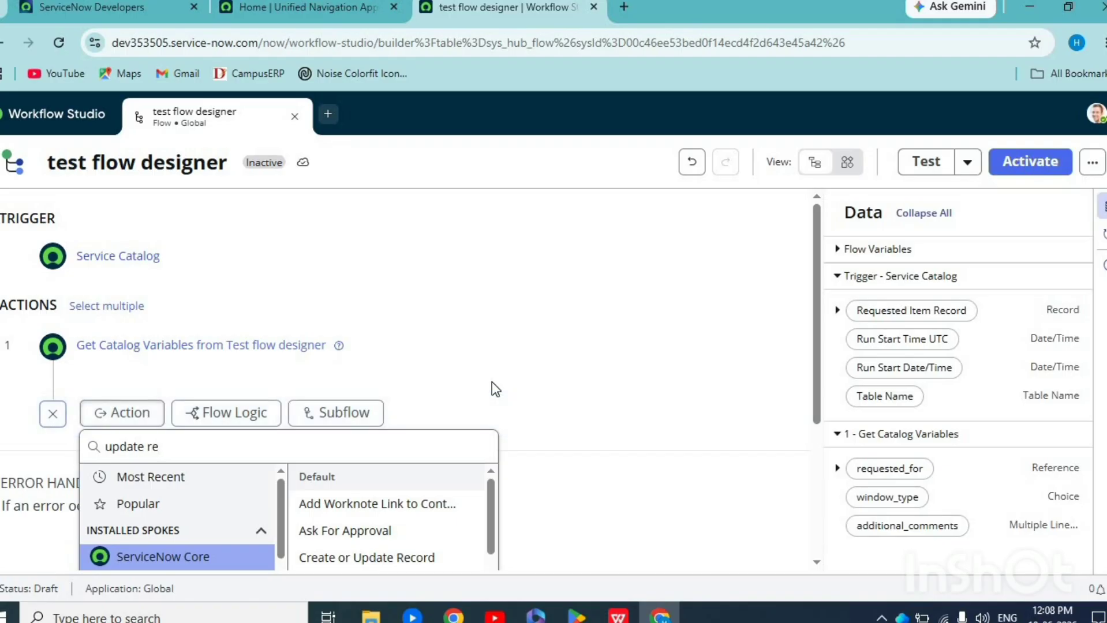
type("cord")
scroll(471, 448, "down", 3)
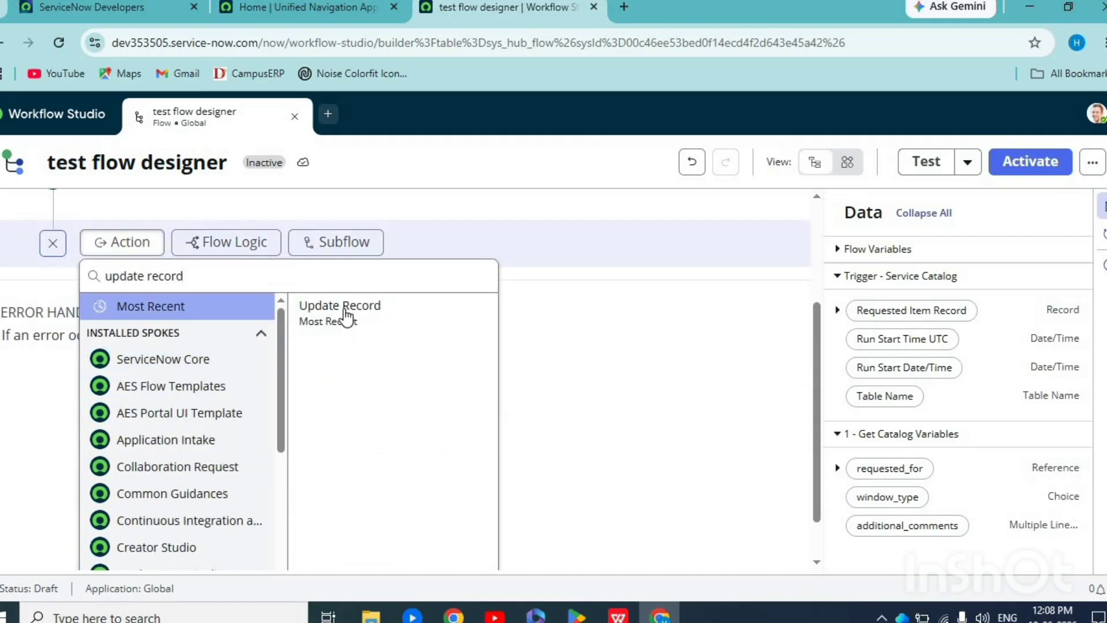
left_click(345, 312)
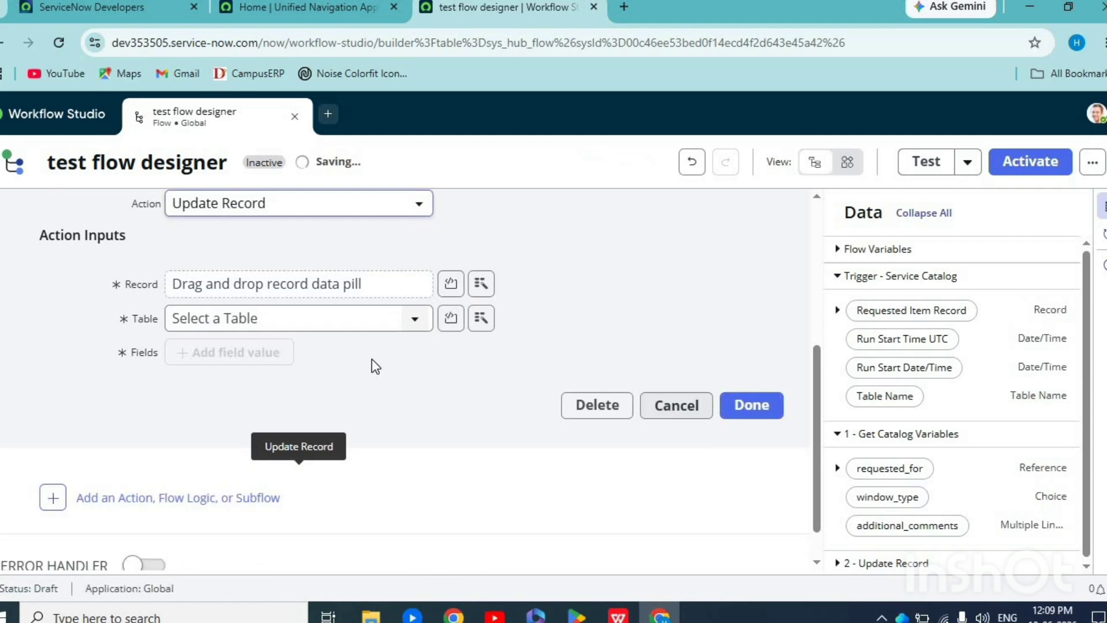
Set the Update Record action's record to the Service Catalog trigger's Requested Item Record and add a field value row.
left_click(480, 284)
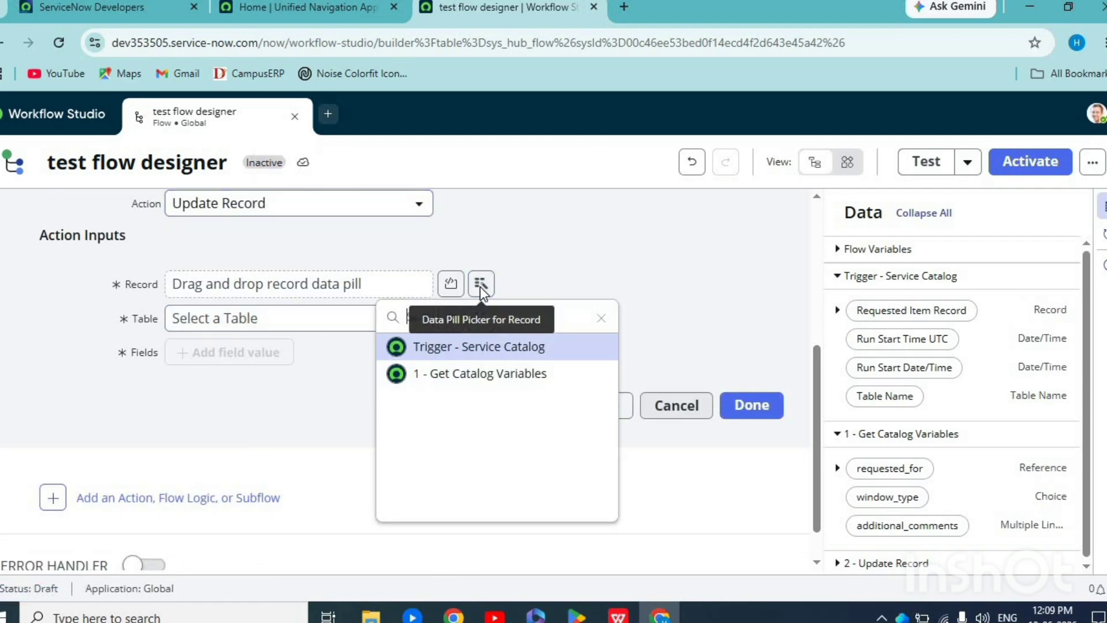
left_click(492, 352)
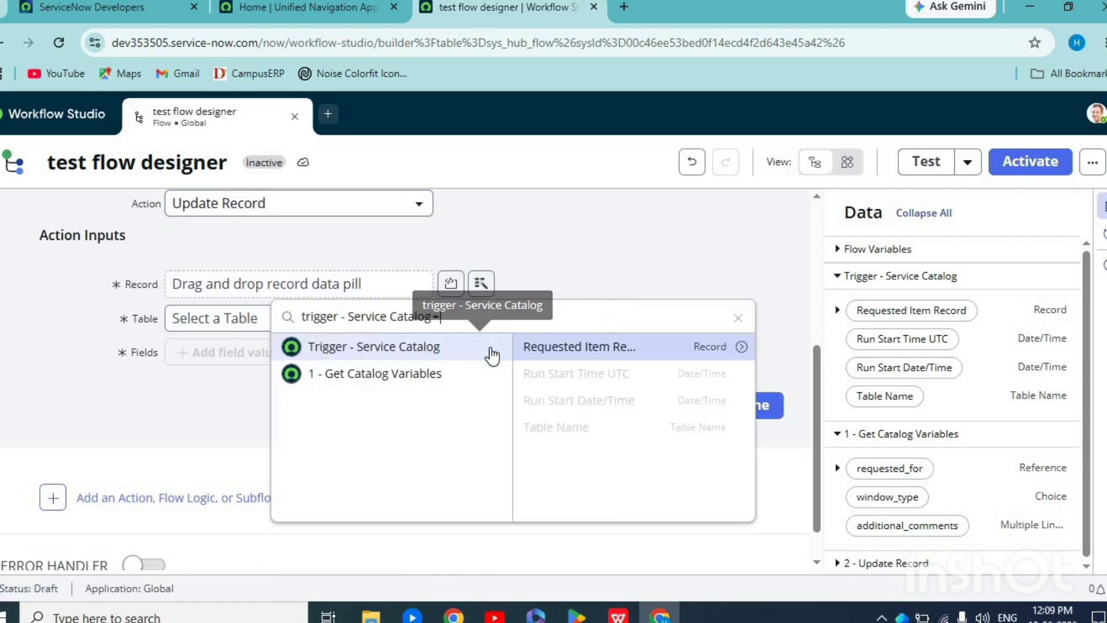
left_click(548, 347)
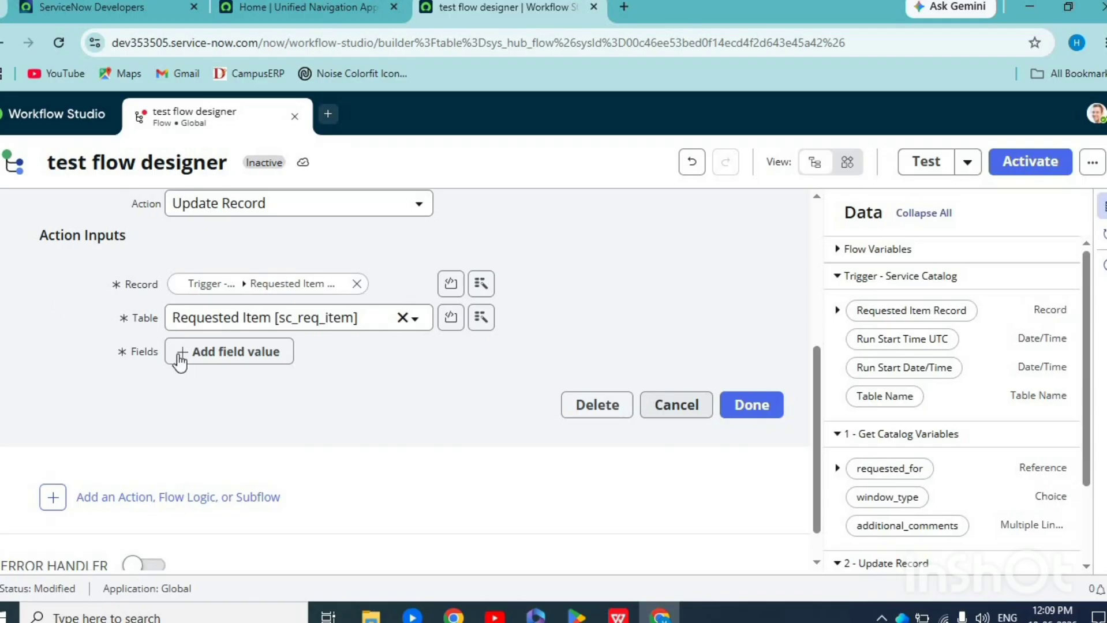
left_click(196, 362)
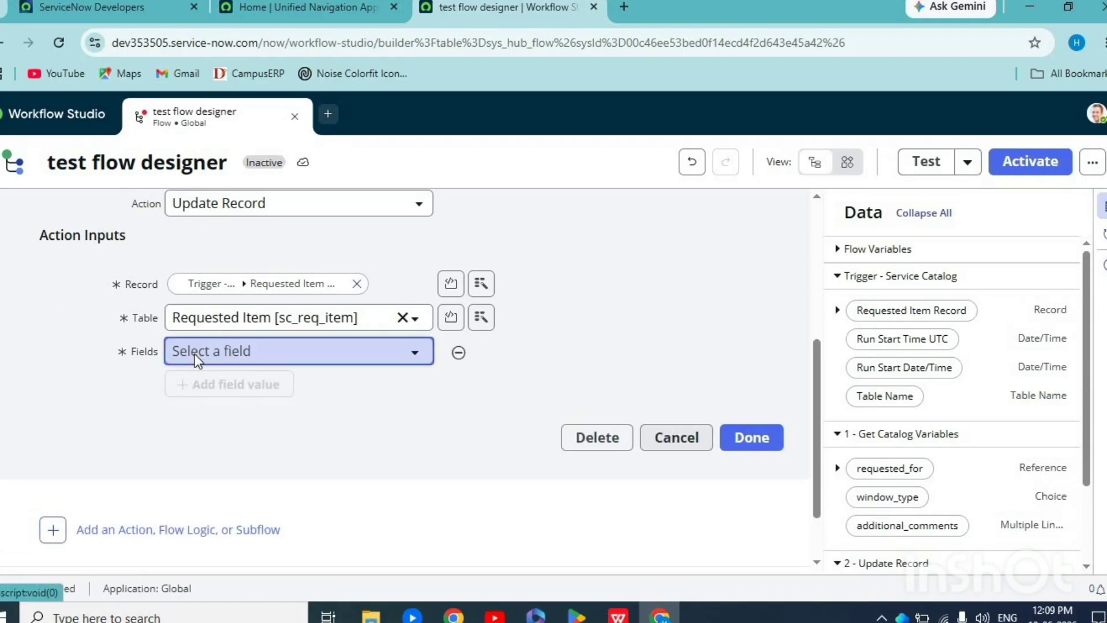
left_click(194, 354)
type("sc")
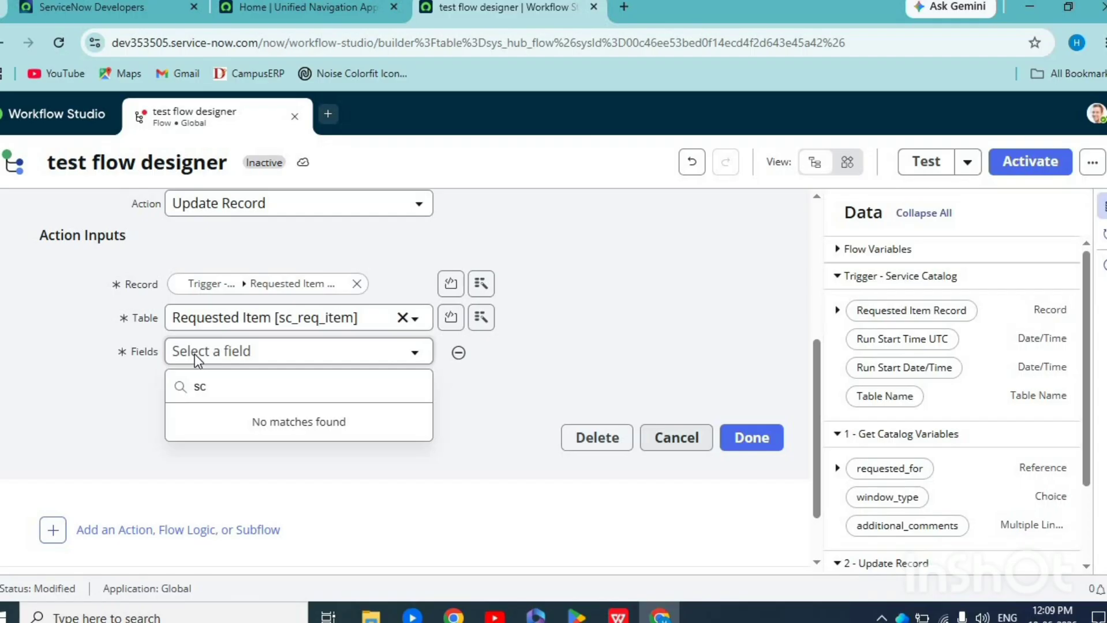
key("BackSpace")
type("tate")
key("BackSpace")
key("BackSpace")
key("BackSpace")
key("BackSpace")
key("BackSpace")
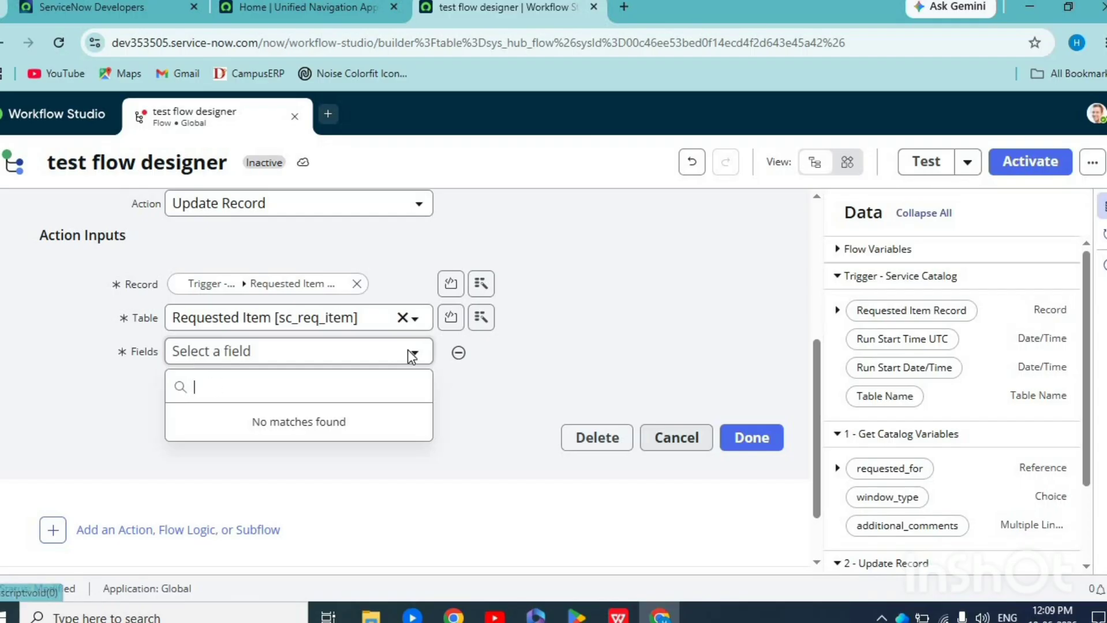
left_click(411, 353)
Set the requested item's State field to Open and finish the Update Record action.
left_click(408, 350)
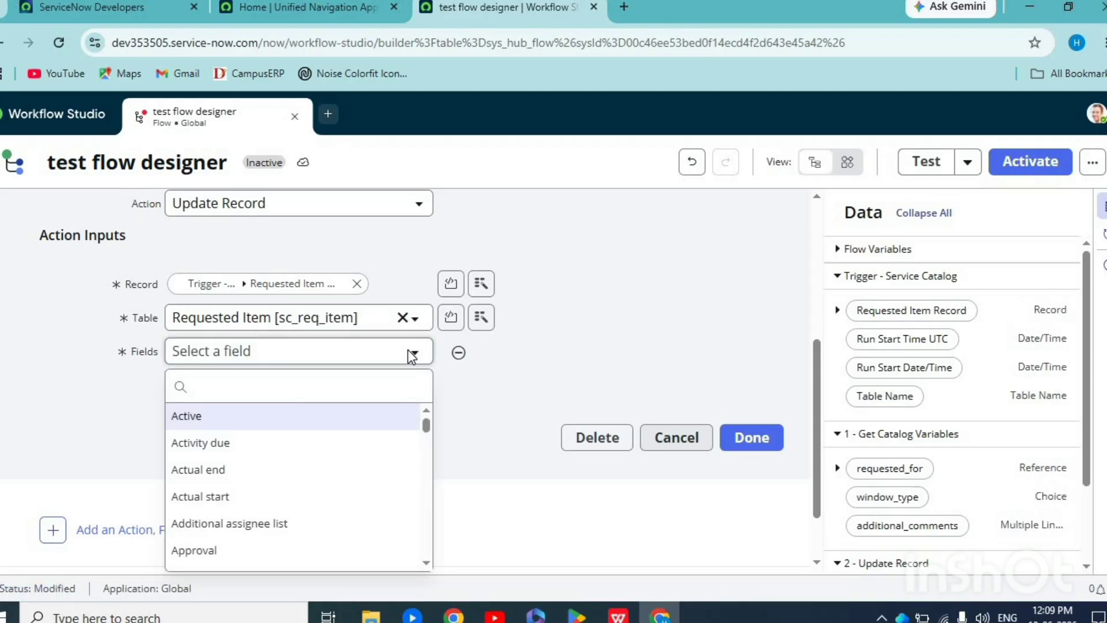
type("stat")
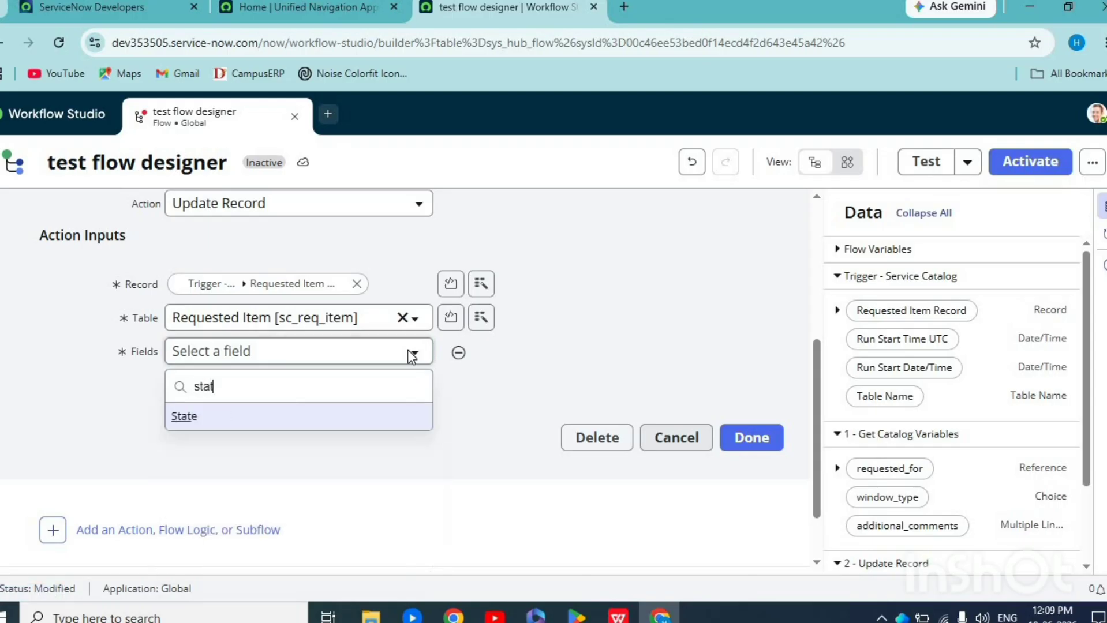
left_click(351, 417)
left_click(524, 355)
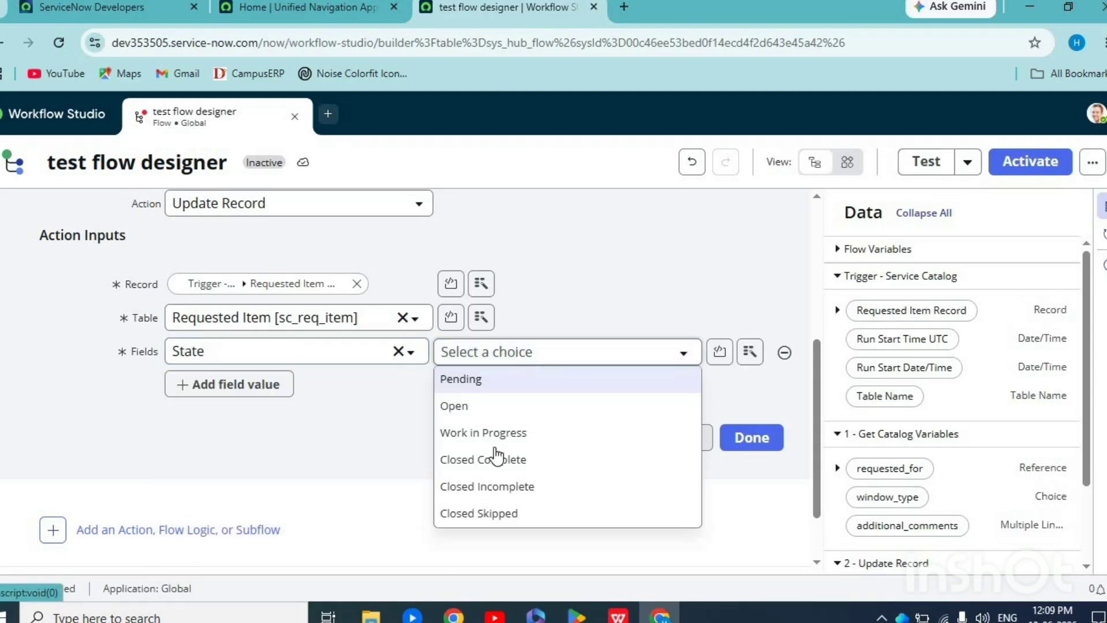
left_click(459, 407)
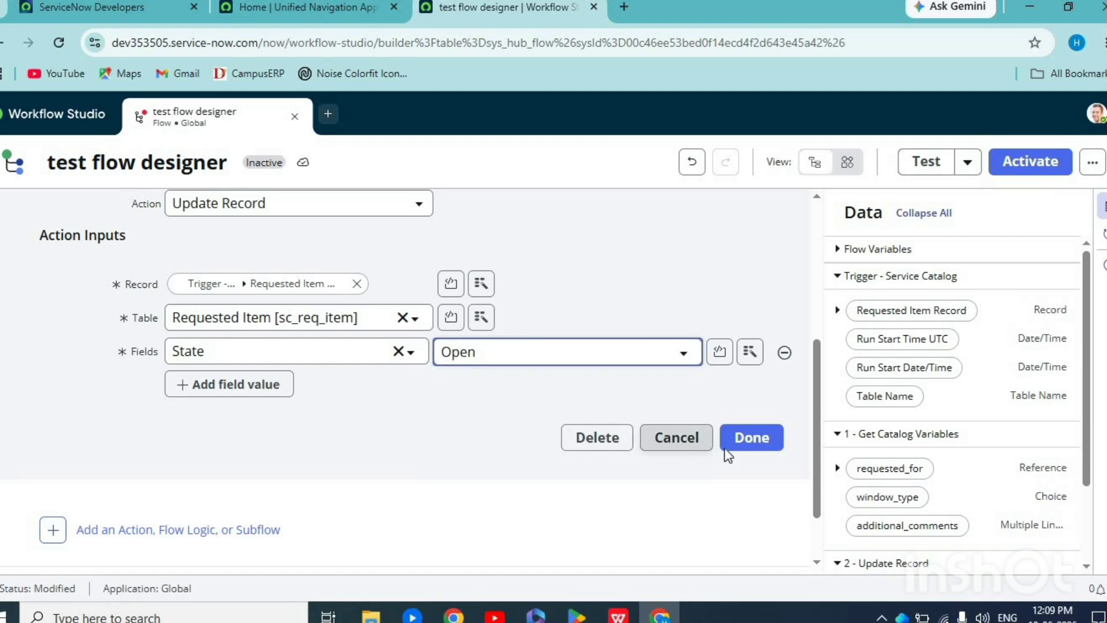
left_click(564, 354)
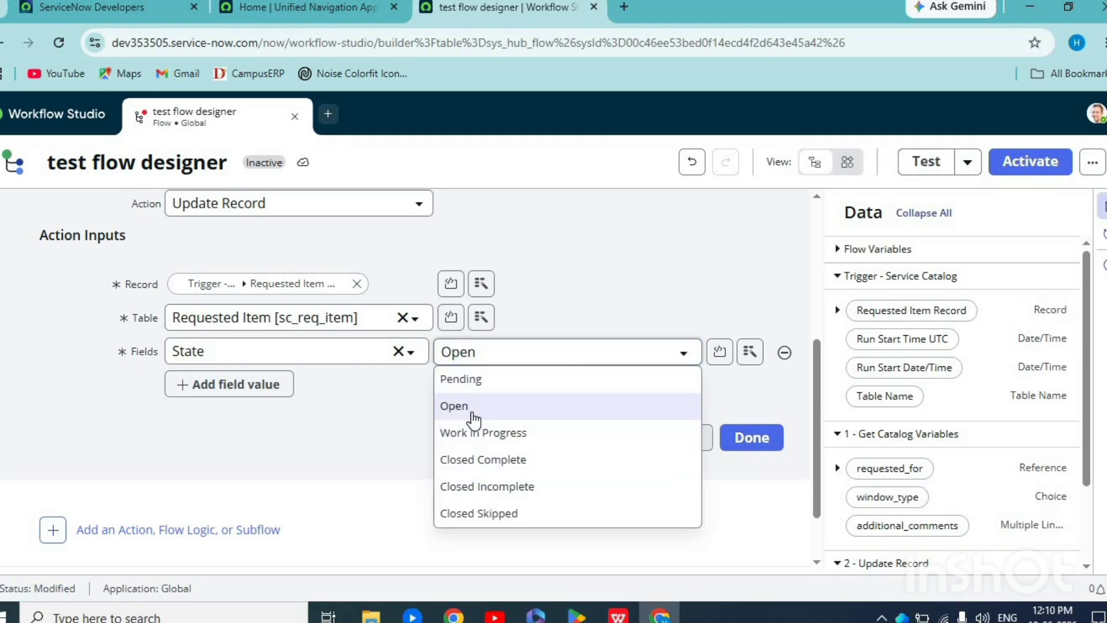
left_click(758, 448)
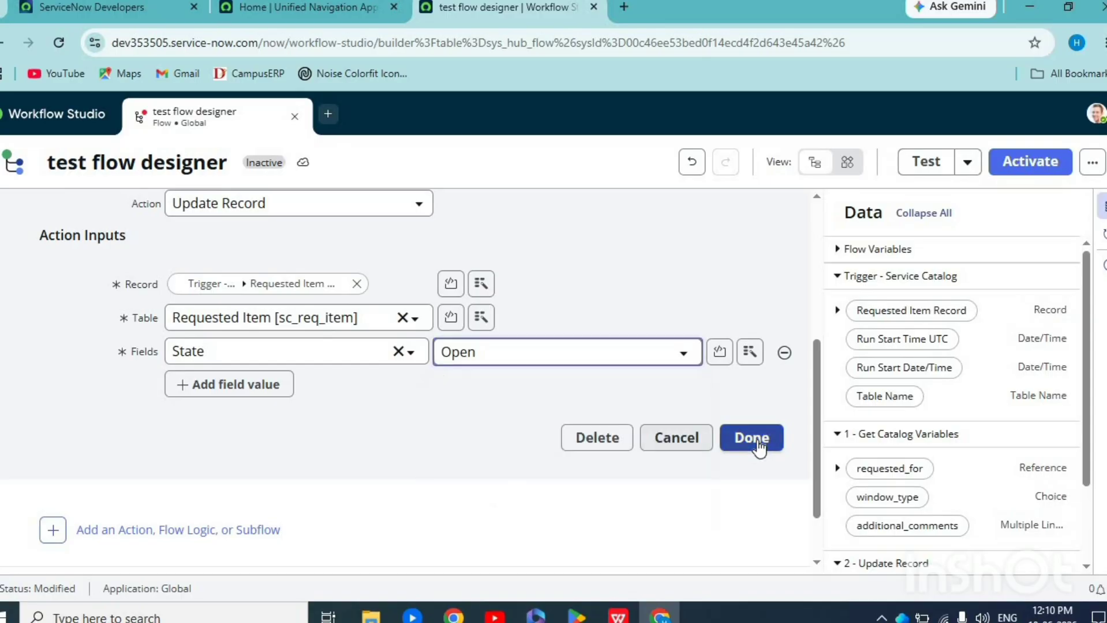
left_click(758, 447)
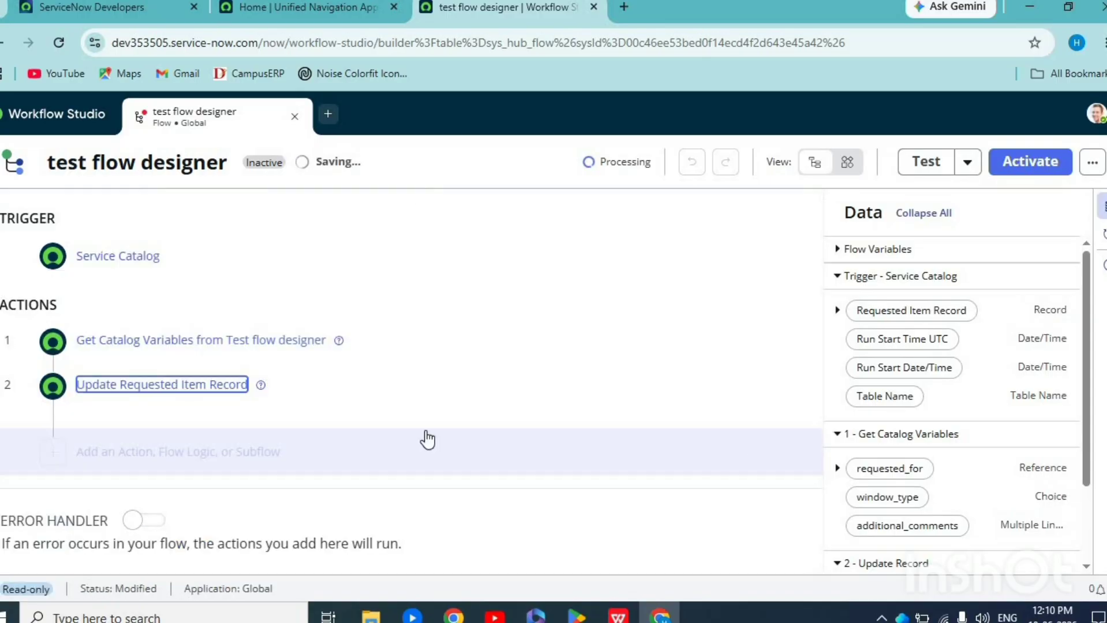
Add an Ask For Approval action as the flow's third action.
left_click(53, 462)
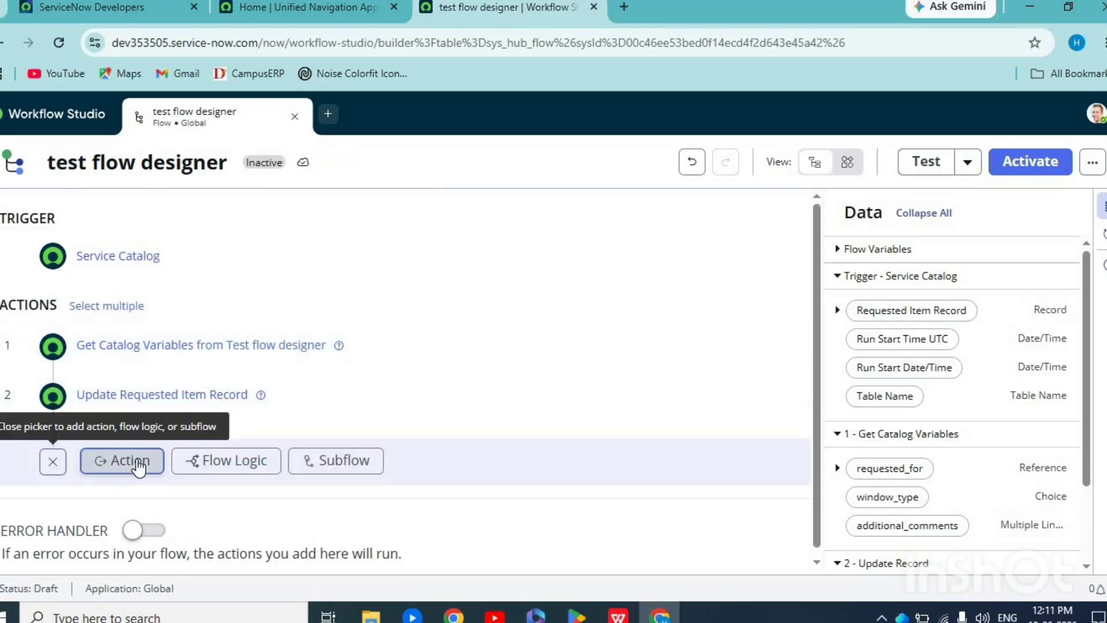
left_click(131, 461)
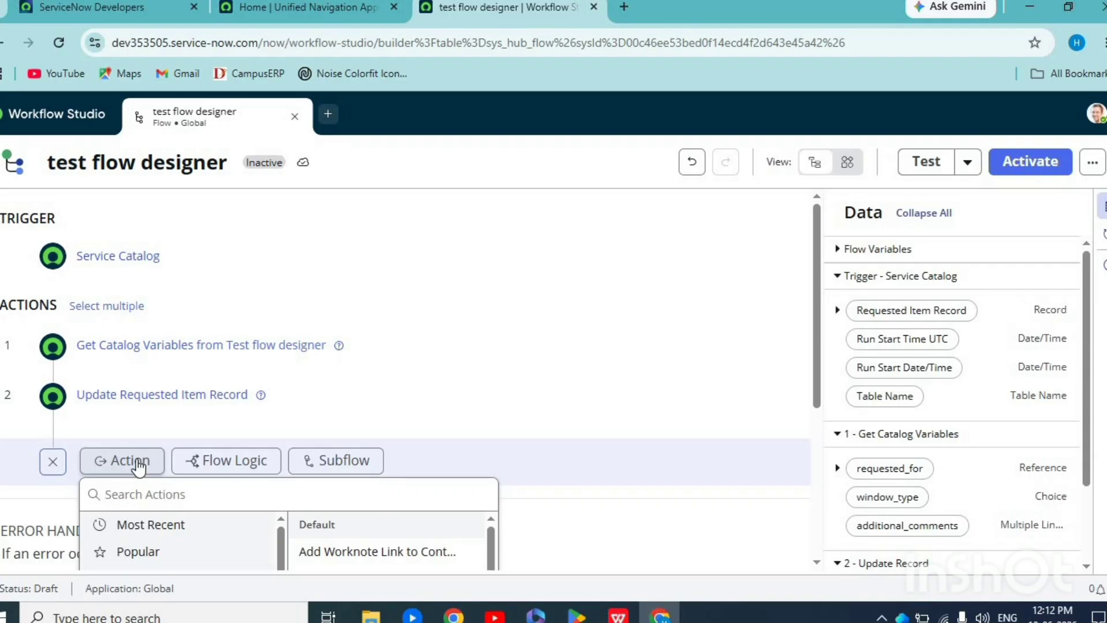
type("ask for appr")
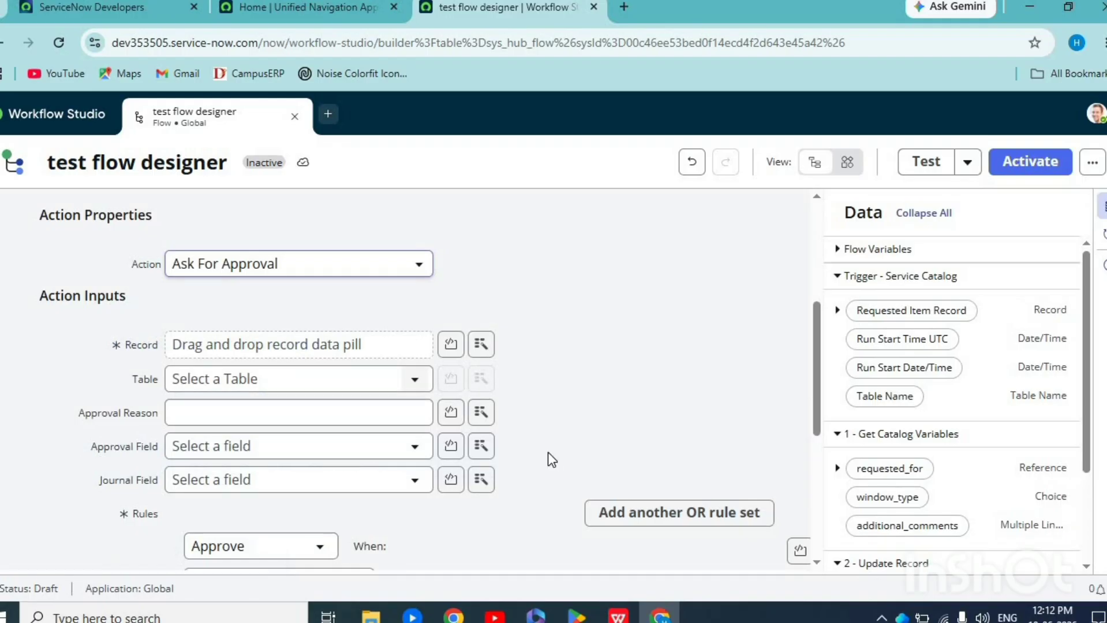
Set the Ask For Approval action's record to the Service Catalog trigger's Requested Item Record.
left_click(480, 347)
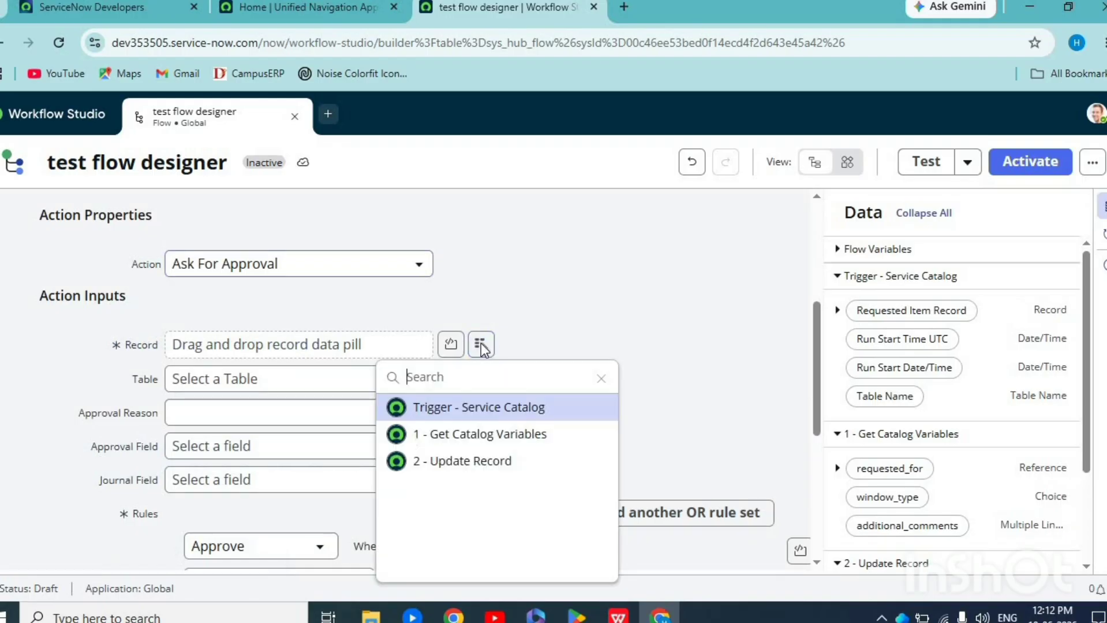
left_click(483, 416)
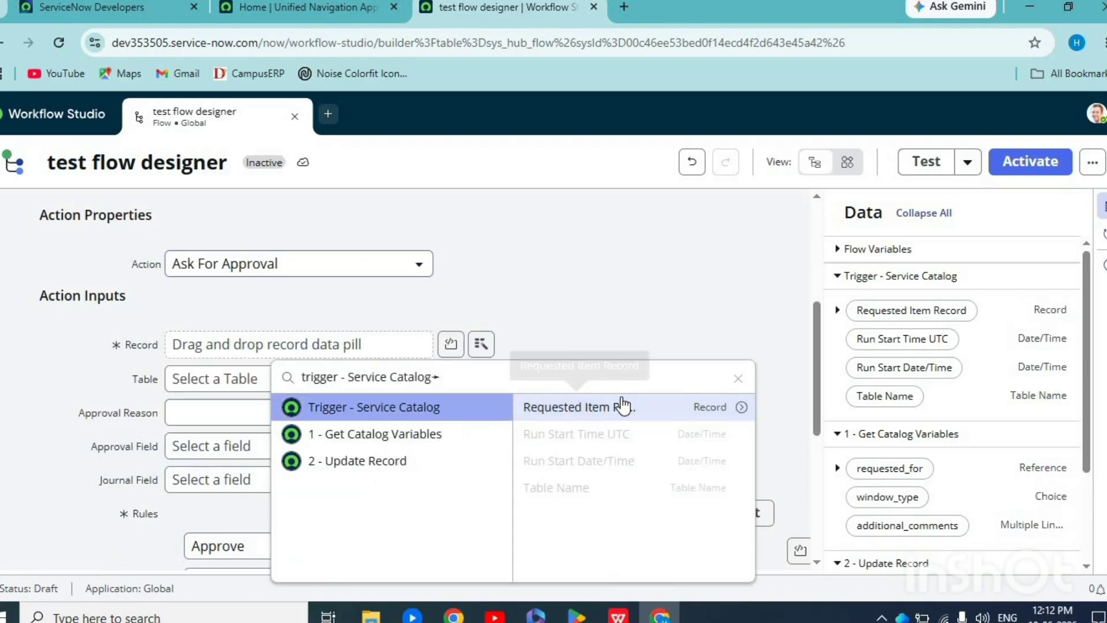
left_click(620, 403)
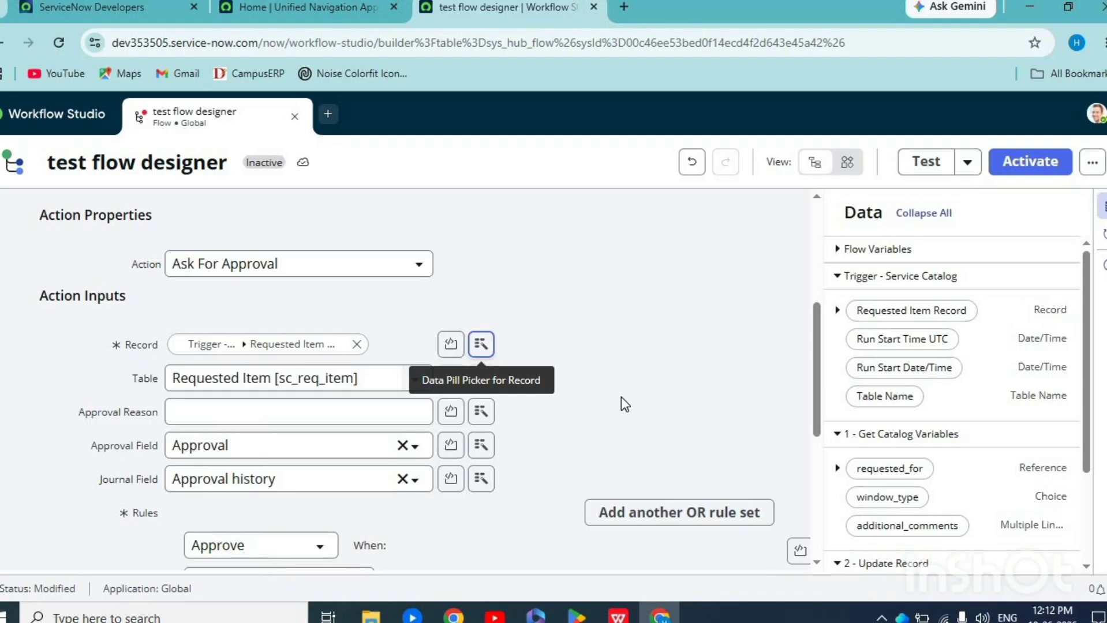
Set the approval rule to Approve or Reject when Anyone approves or rejects.
scroll(621, 397, "down", 2)
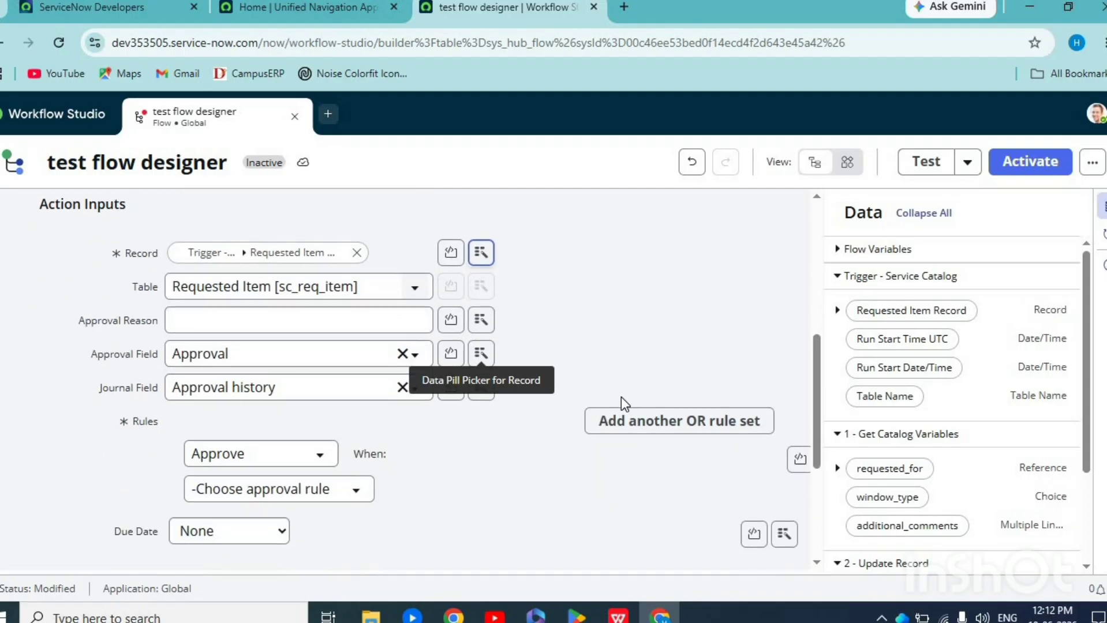
scroll(622, 397, "down", 1)
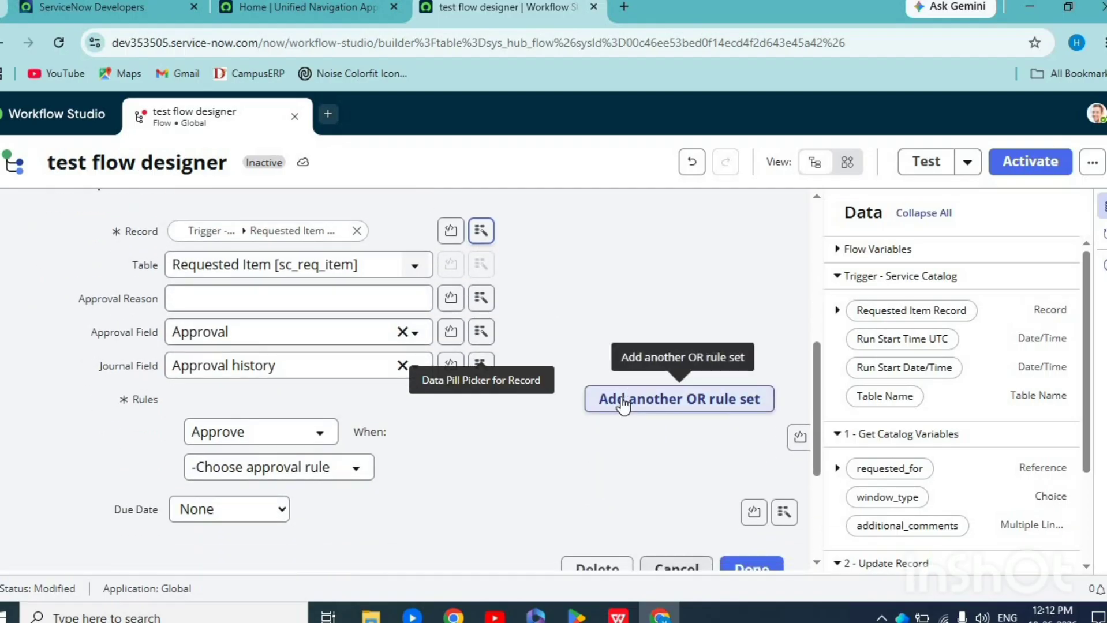
scroll(621, 404, "down", 1)
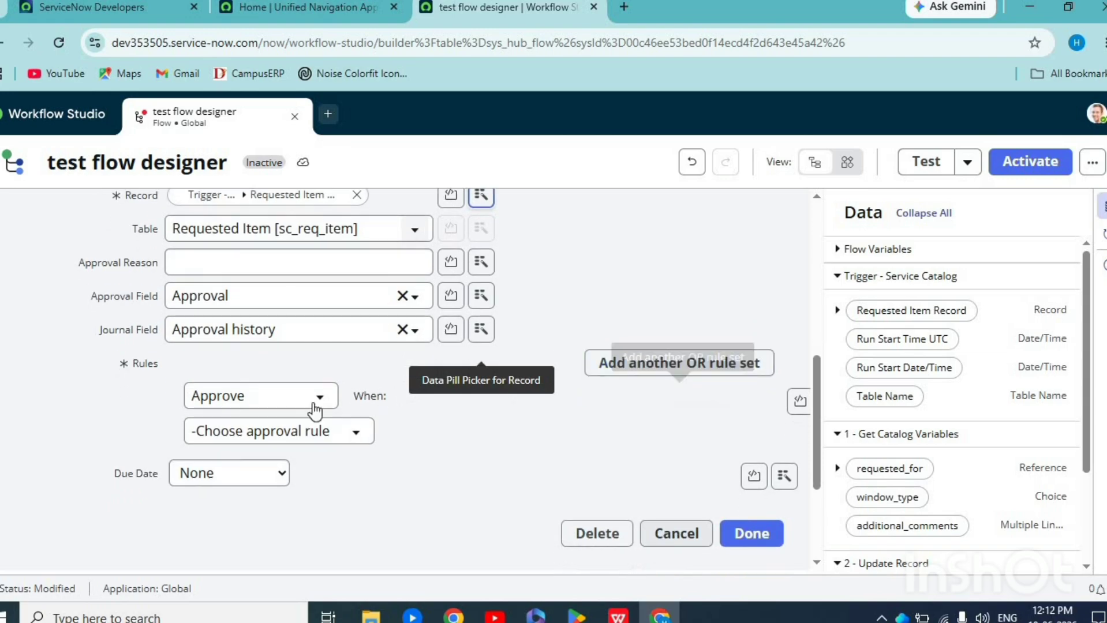
left_click(300, 403)
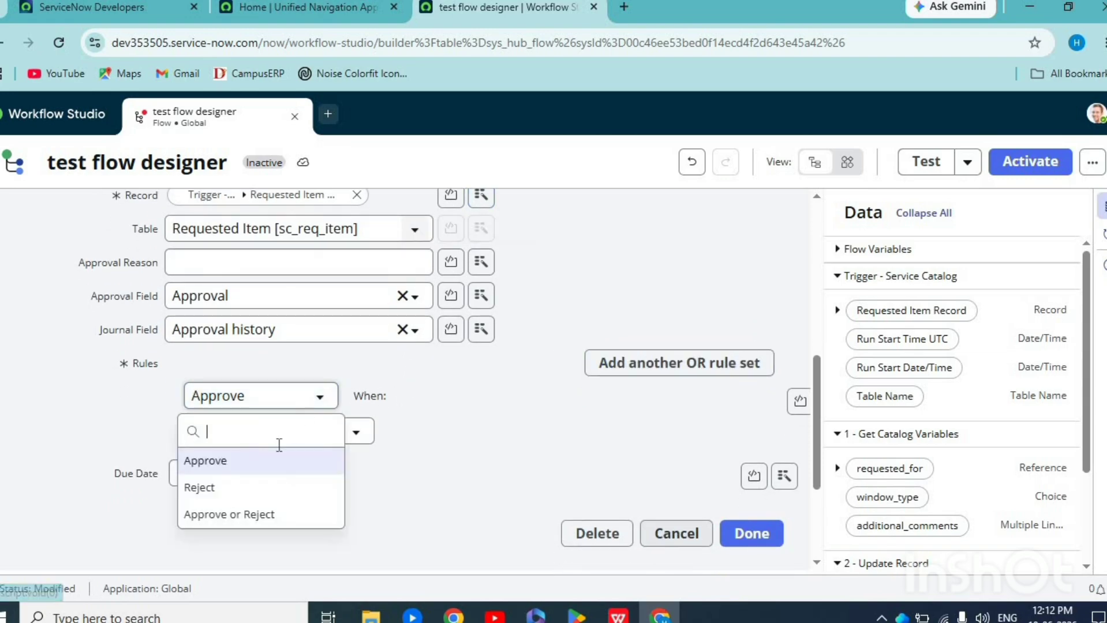
left_click(258, 514)
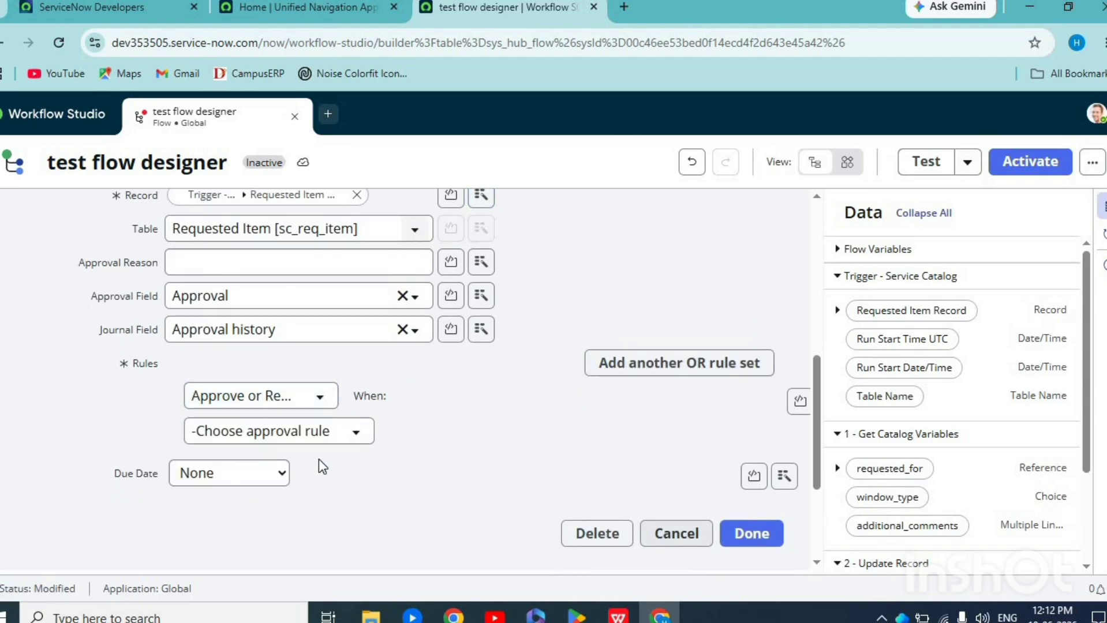
left_click(321, 438)
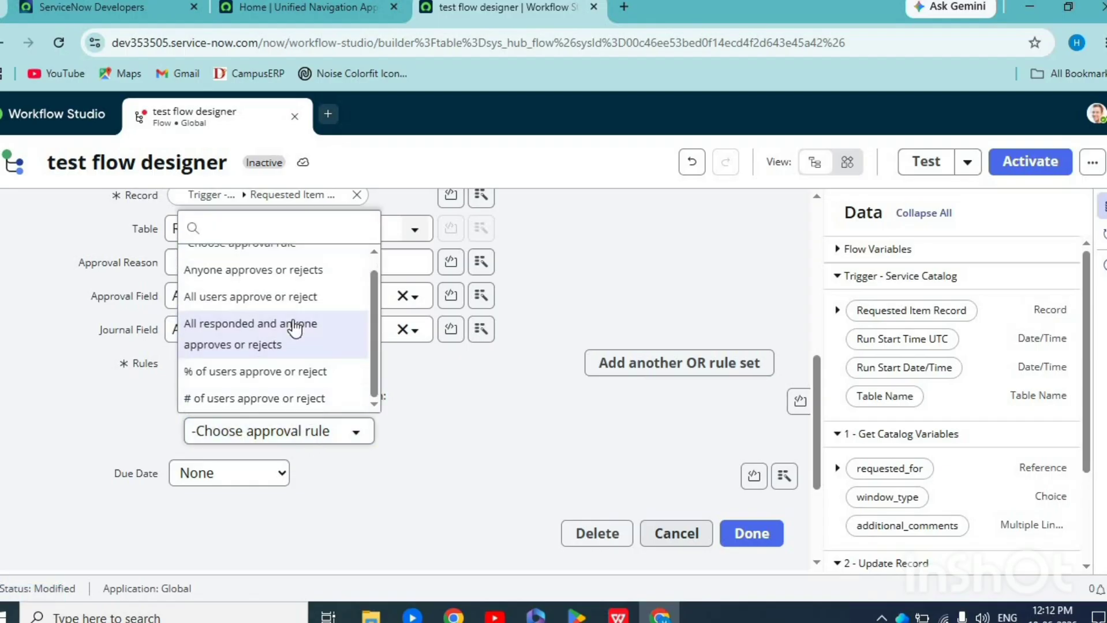
left_click(280, 273)
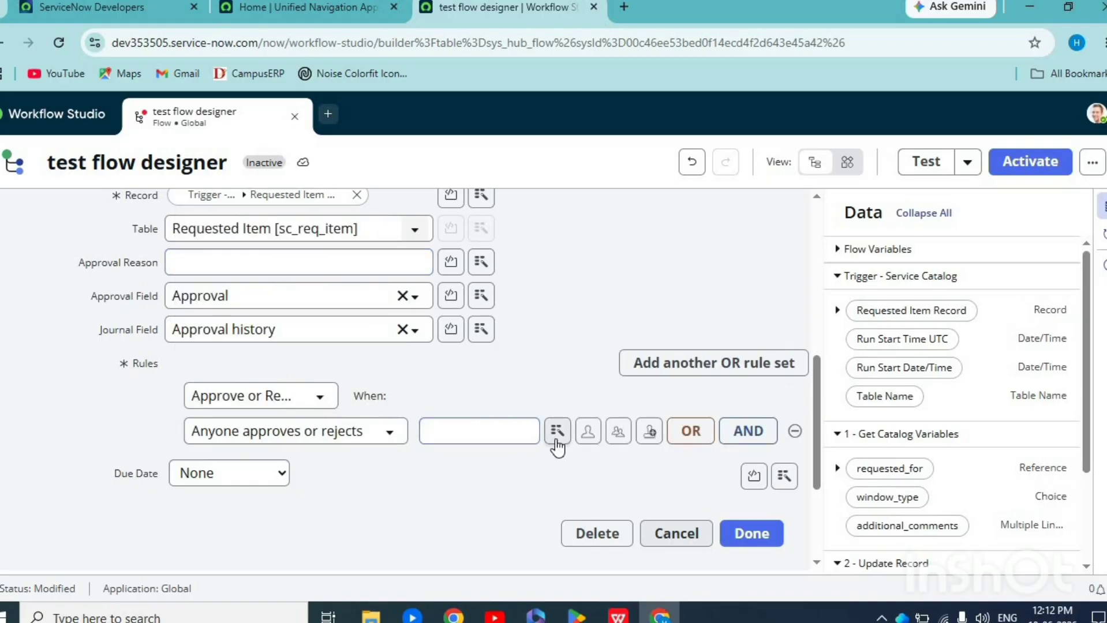
Assign the CAB Approval group as approver in the approval rule and finish the Ask For Approval action.
left_click(613, 440)
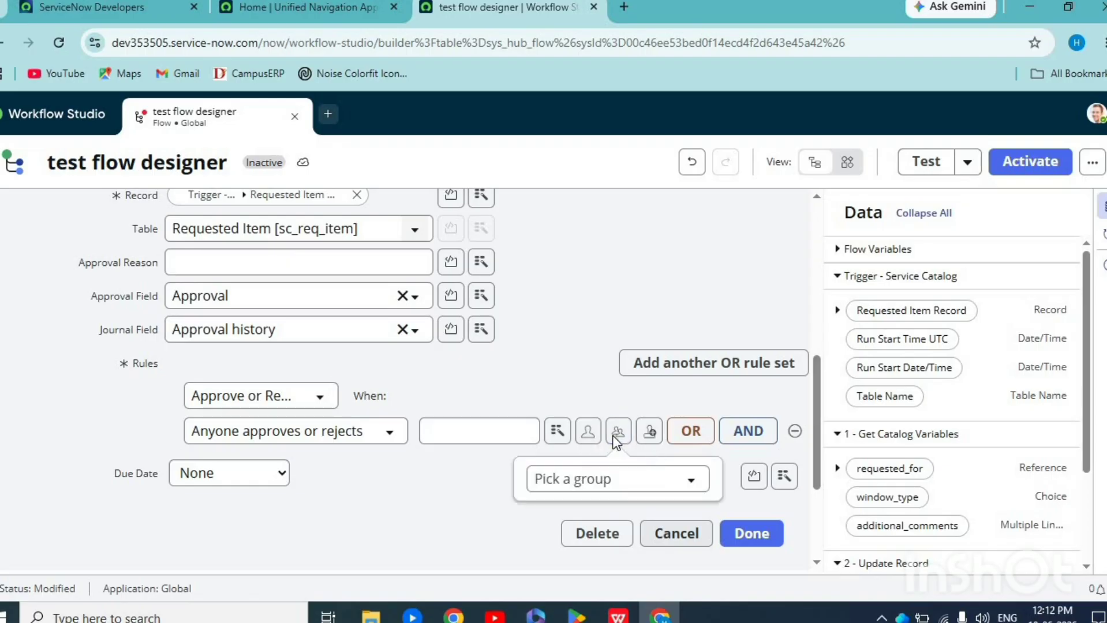
left_click(569, 474)
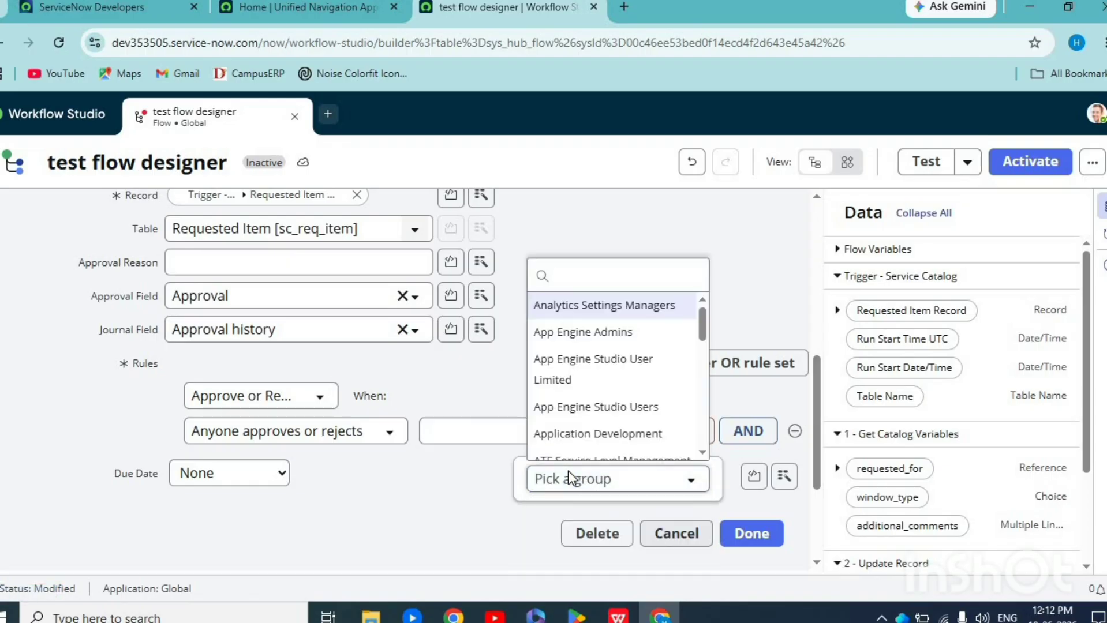
scroll(597, 403, "down", 1)
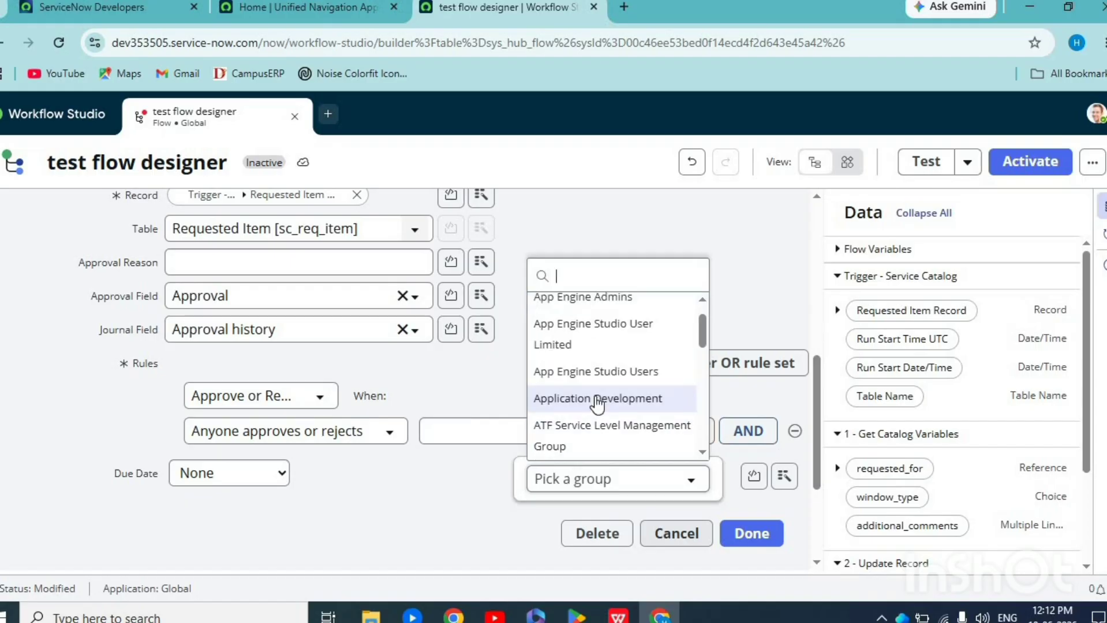
scroll(598, 405, "down", 4)
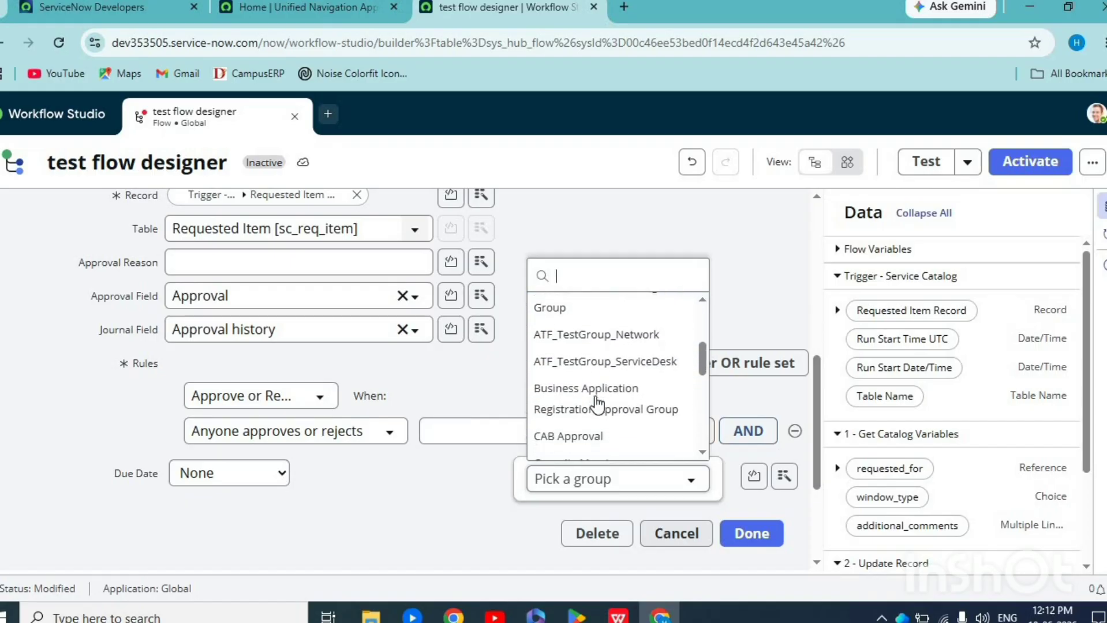
left_click(580, 381)
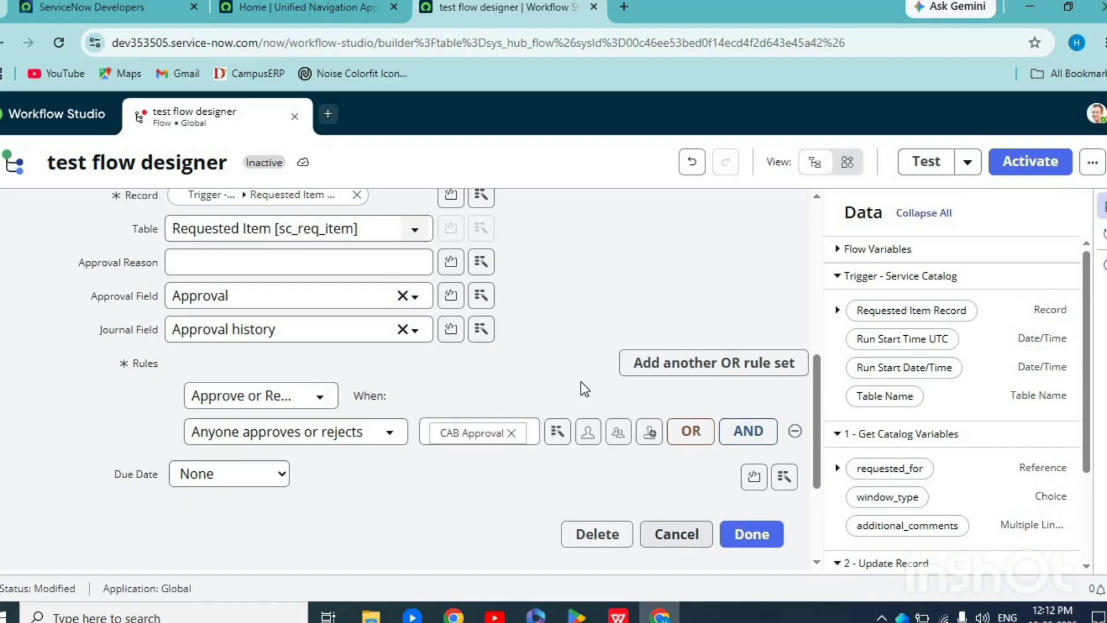
left_click(757, 534)
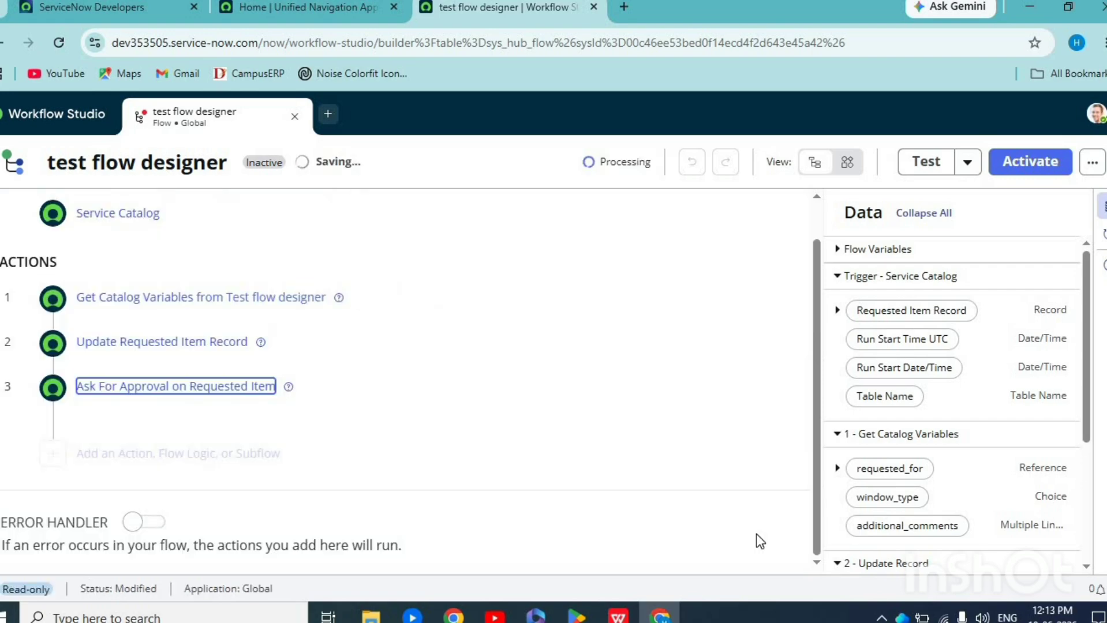
Add an If flow logic as the flow's fourth step, after the Ask For Approval action.
left_click(519, 477)
left_click(239, 450)
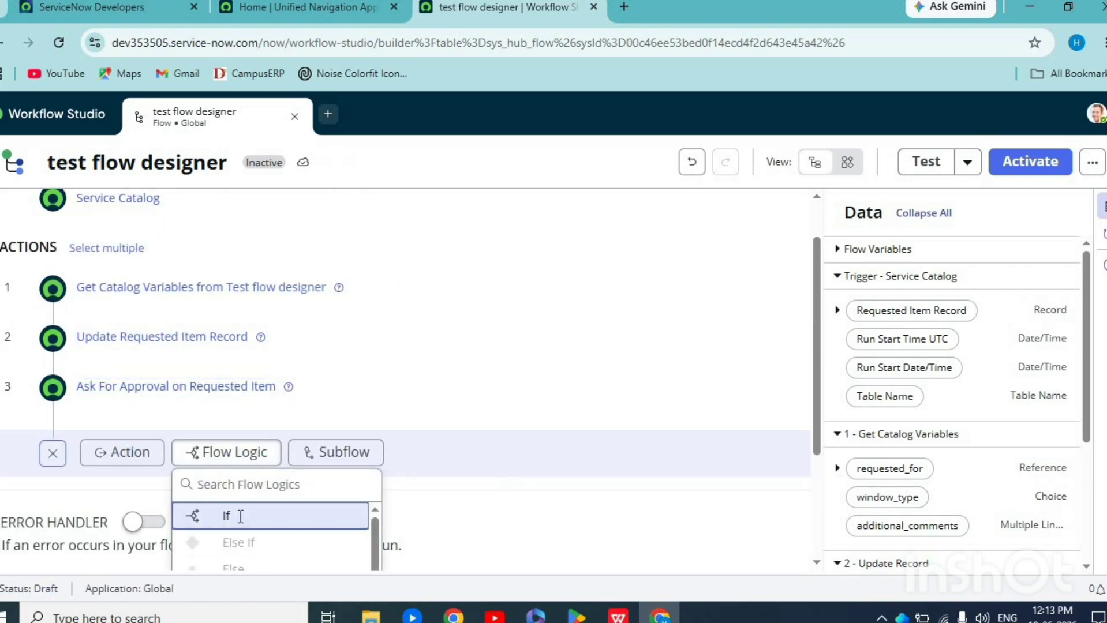
left_click(240, 514)
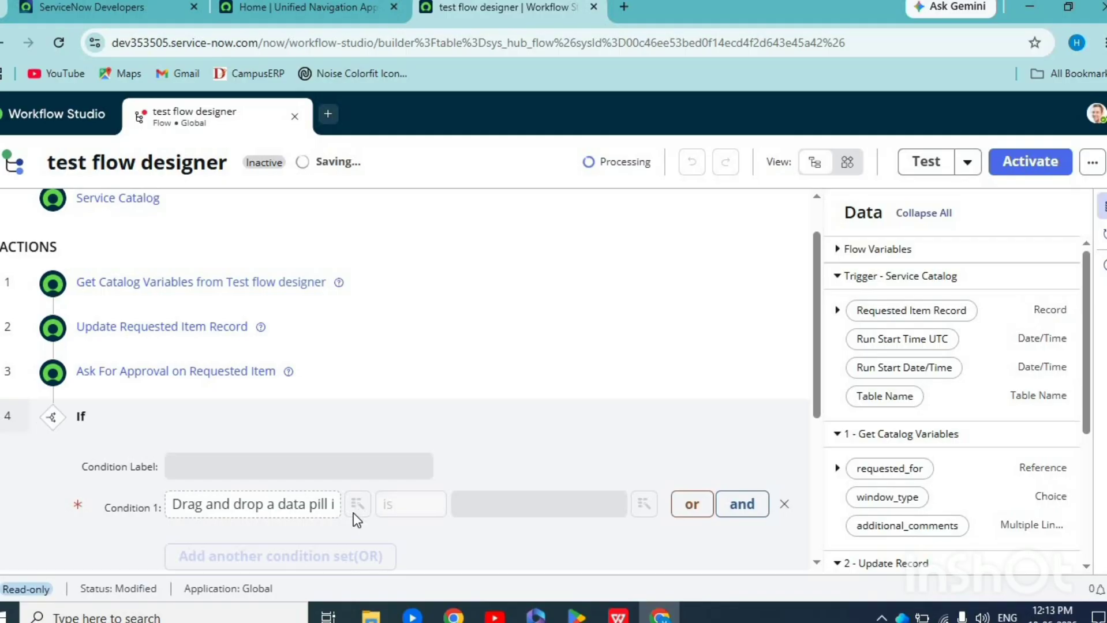
Set the If step's Condition 1 data pill to the Ask For Approval action's Approval State.
scroll(353, 514, "down", 2)
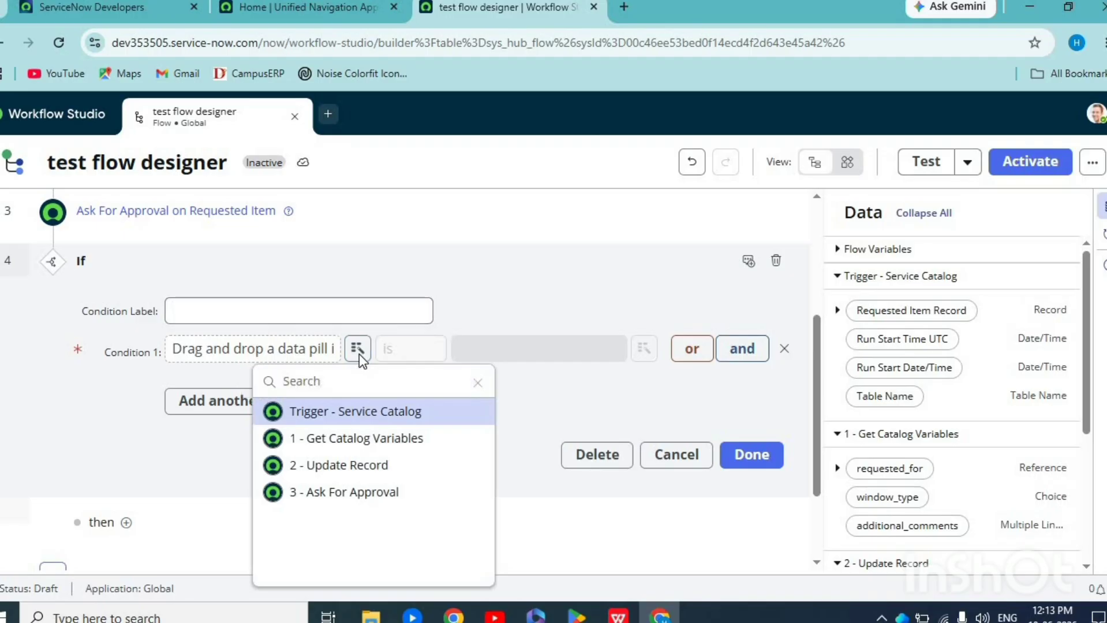
left_click(351, 503)
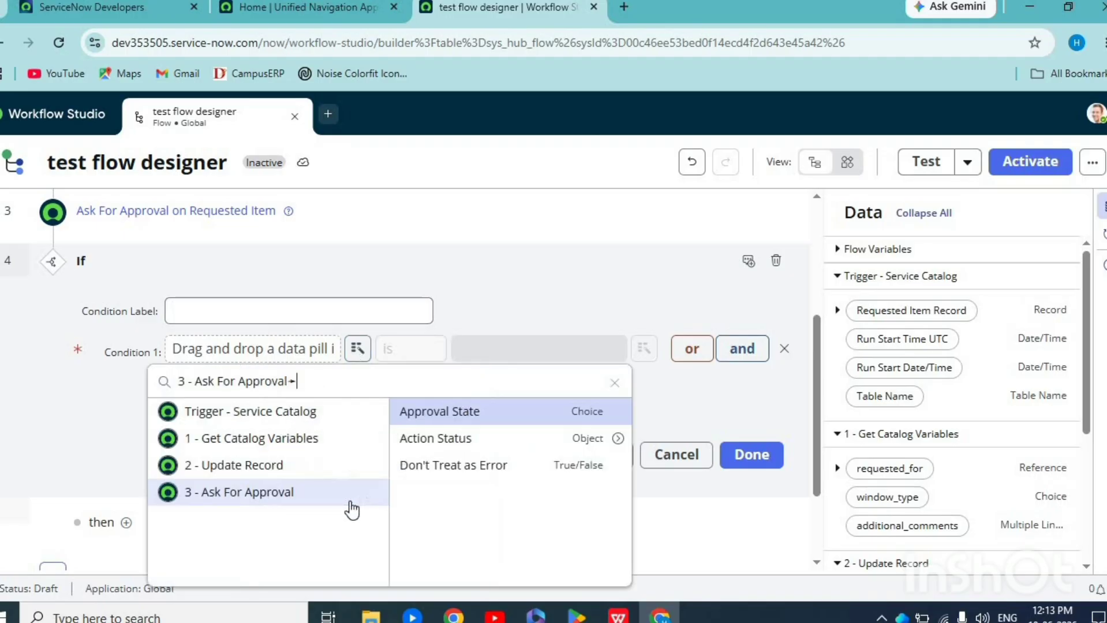
left_click(462, 439)
left_click(283, 349)
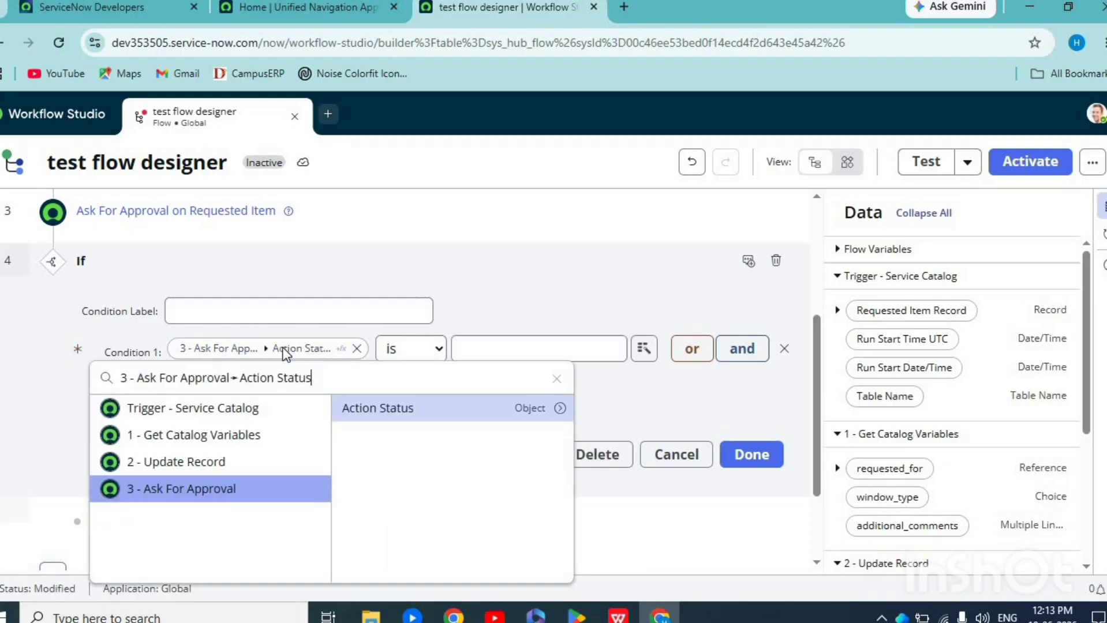
left_click(219, 491)
left_click(411, 410)
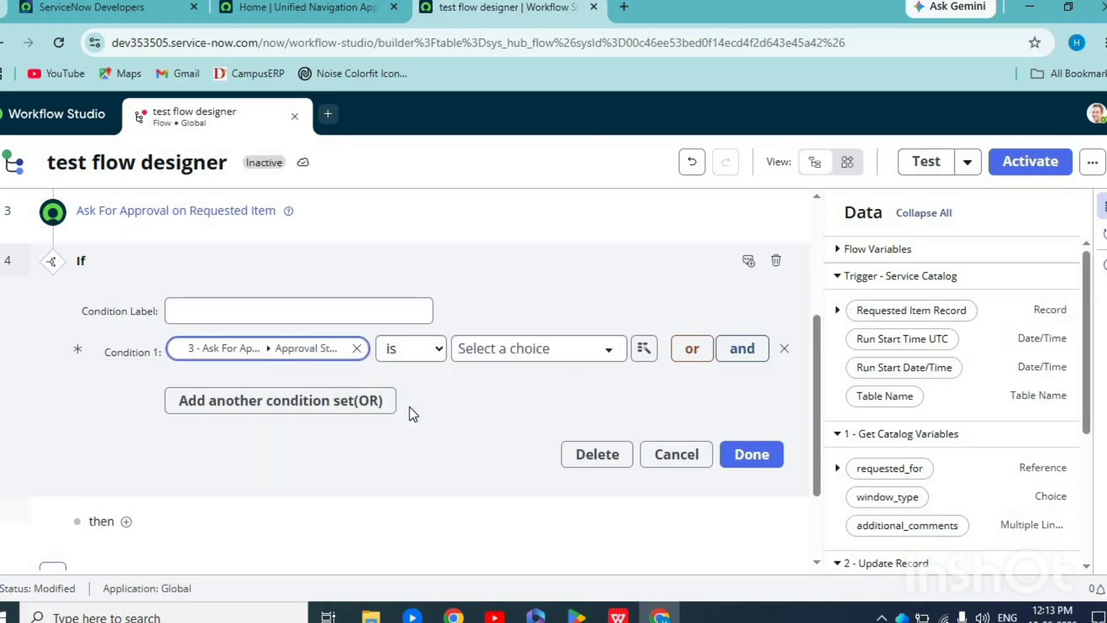
Set Condition 1 to require the value Approved and finish the If step.
left_click(474, 352)
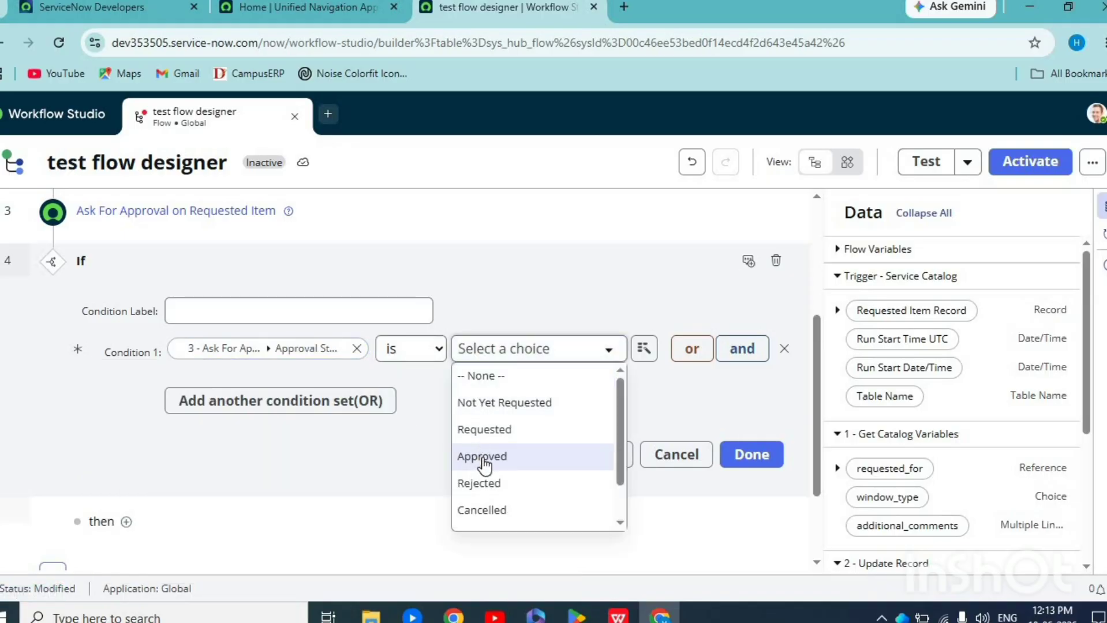
left_click(484, 459)
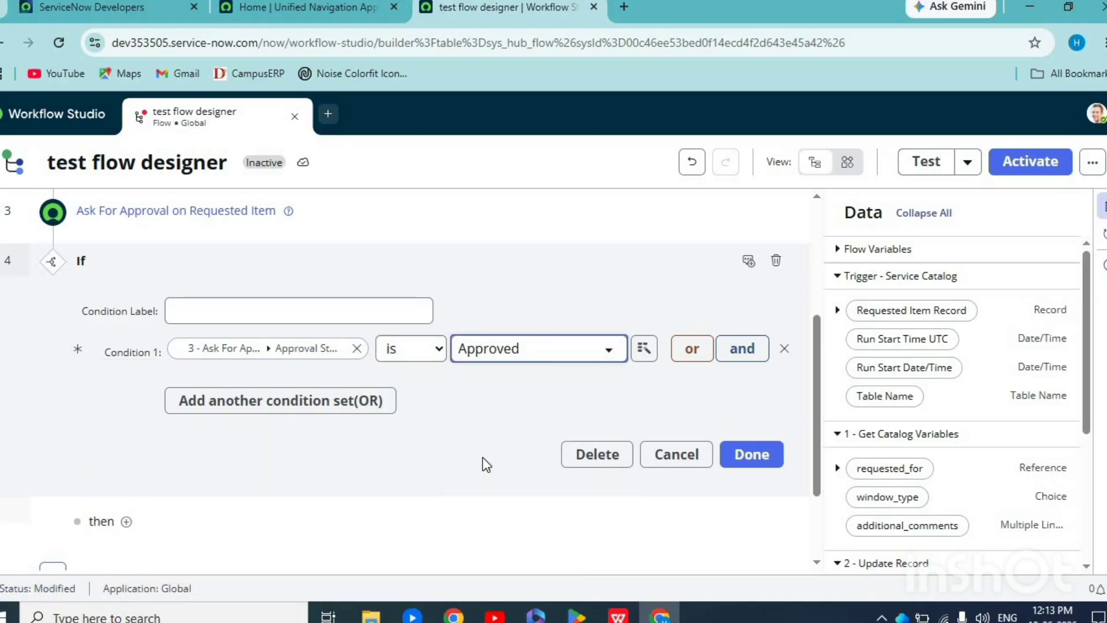
left_click(741, 456)
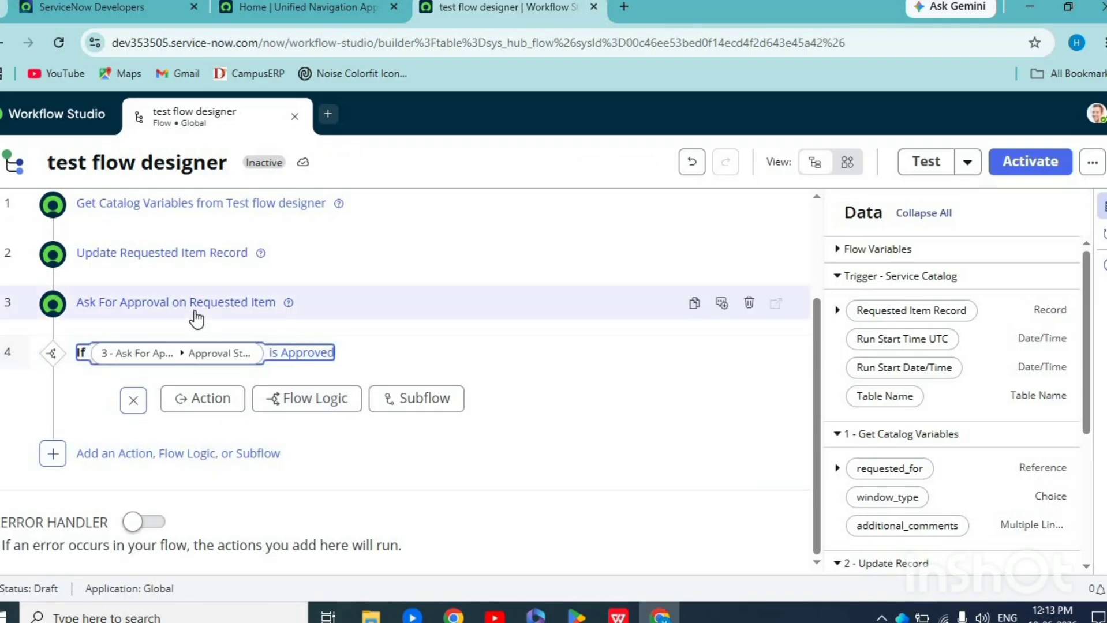
Add a Create Catalog Task action inside the If Approved branch.
left_click(180, 406)
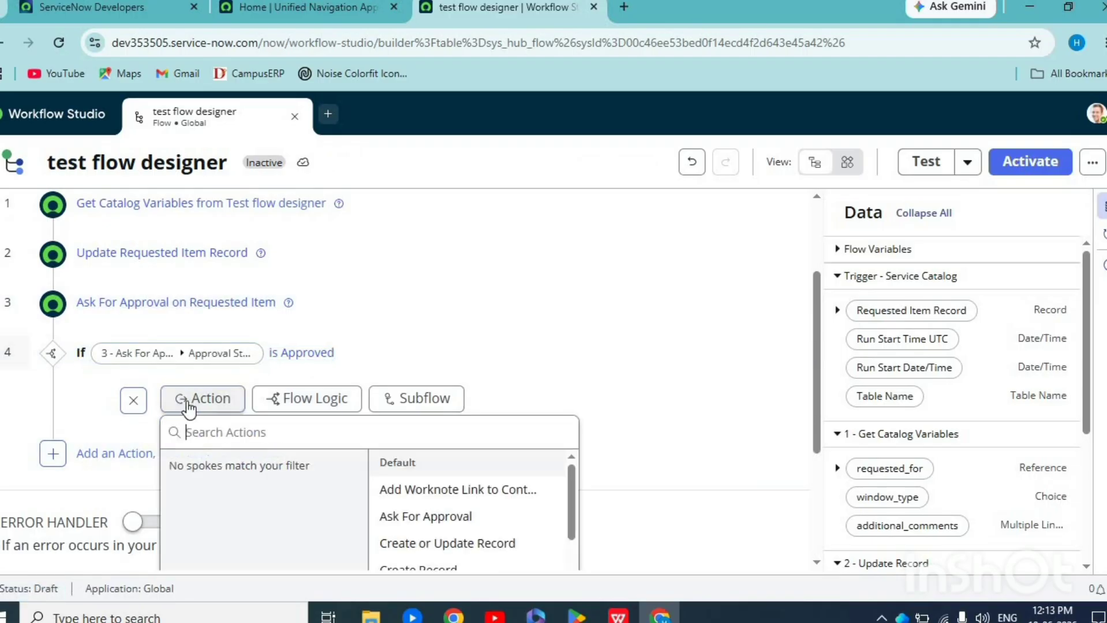
type("create ca")
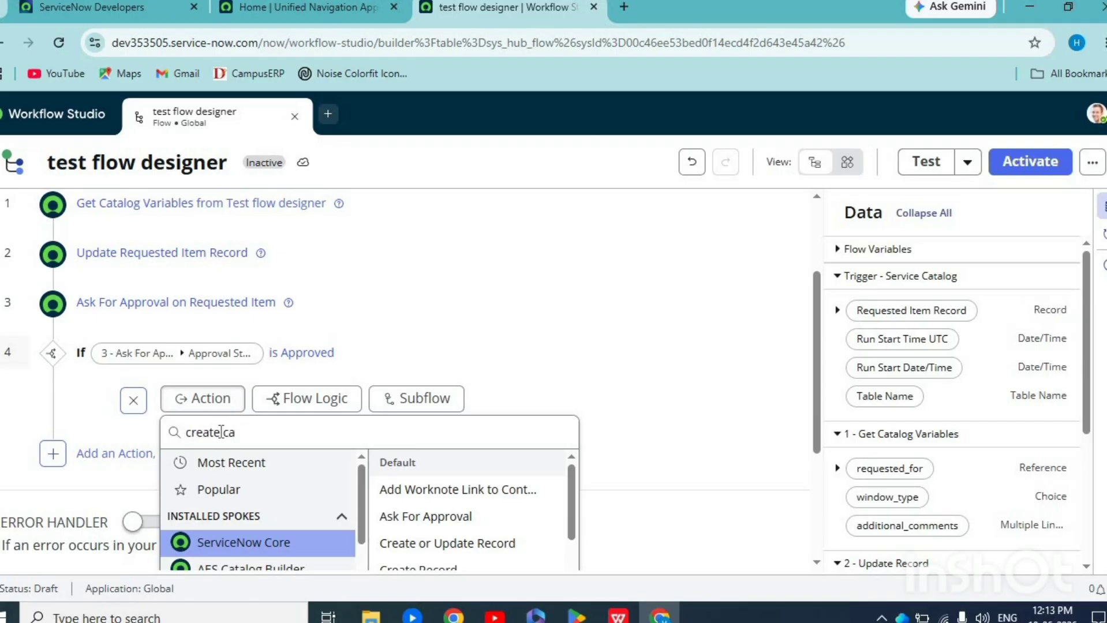
type("talog")
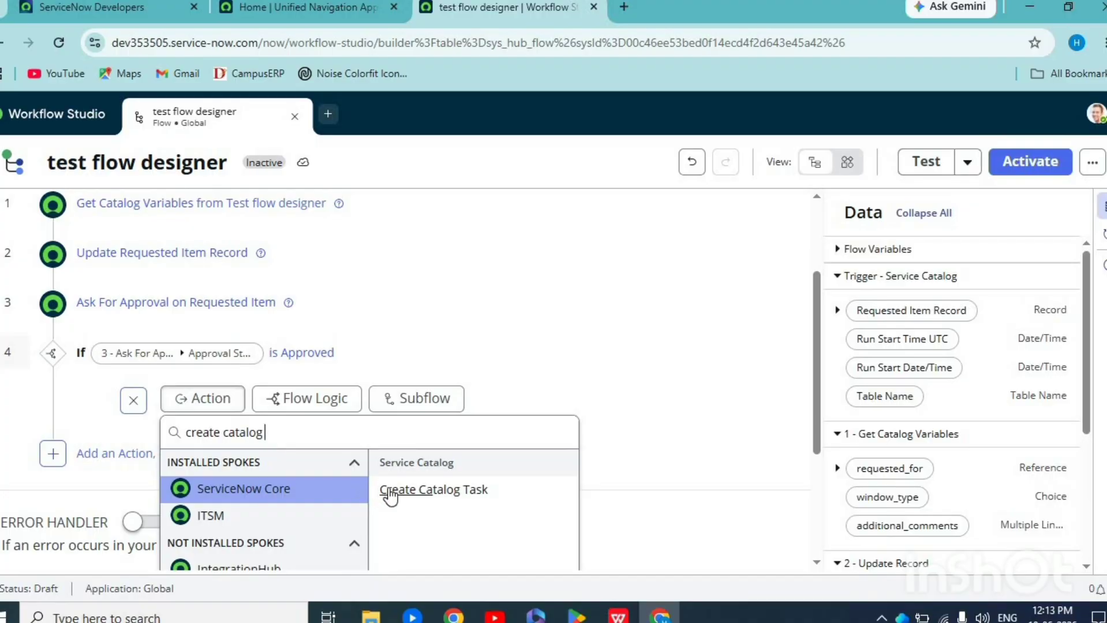
left_click(392, 495)
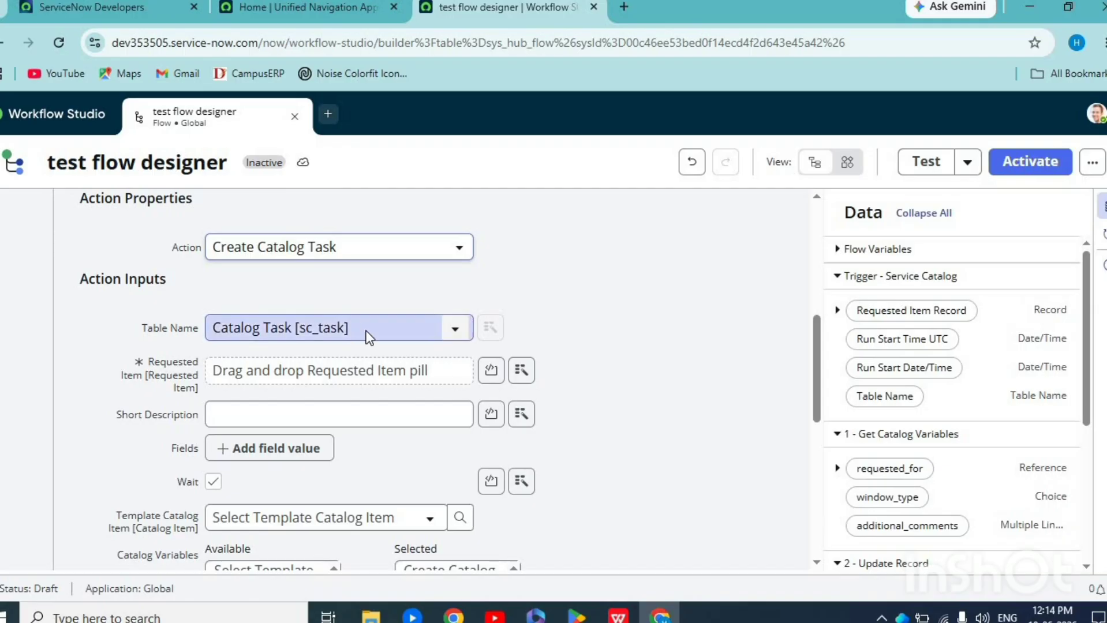
Set the Create Catalog Task action's Requested Item to the Service Catalog trigger's Requested Item Record.
left_click(512, 377)
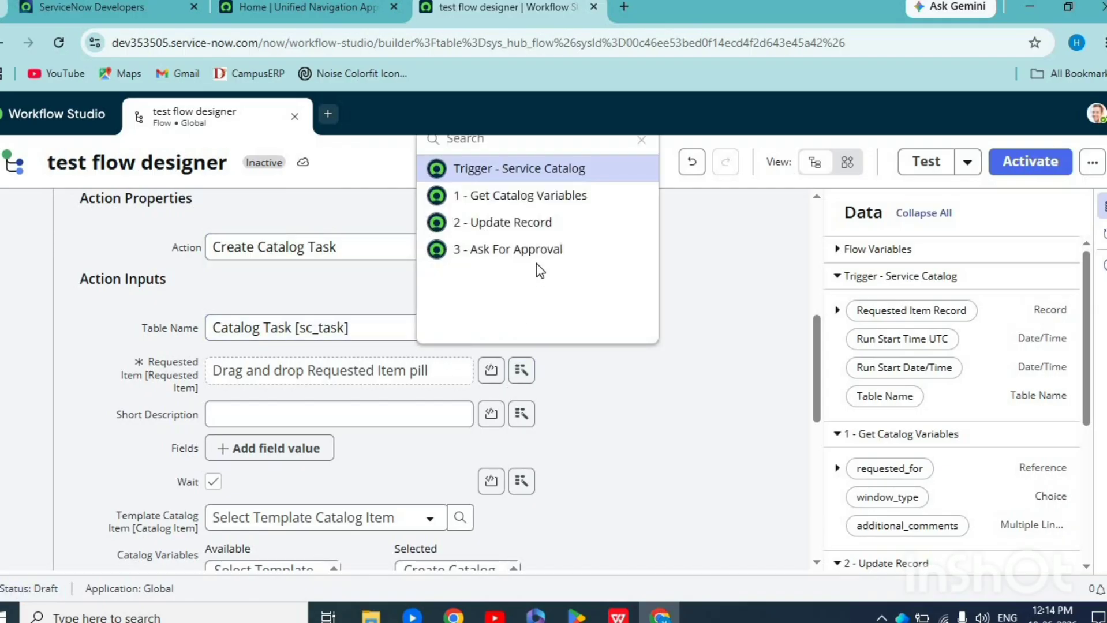
left_click(538, 173)
left_click(619, 174)
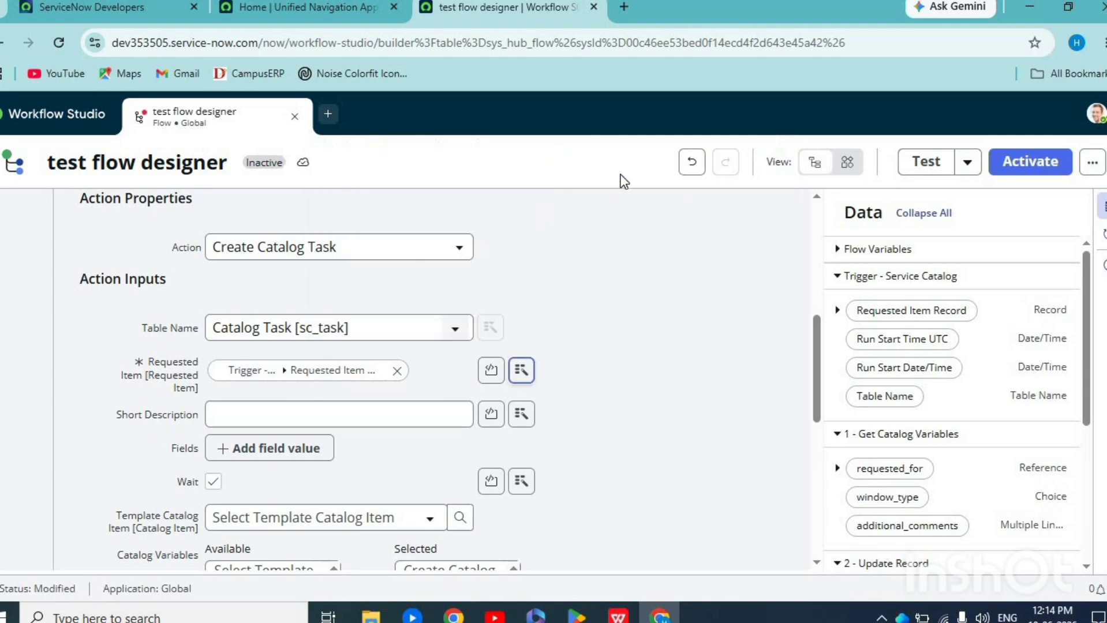
Enter "Please check window are aligned with user." as the catalog task's short description.
scroll(617, 396, "down", 2)
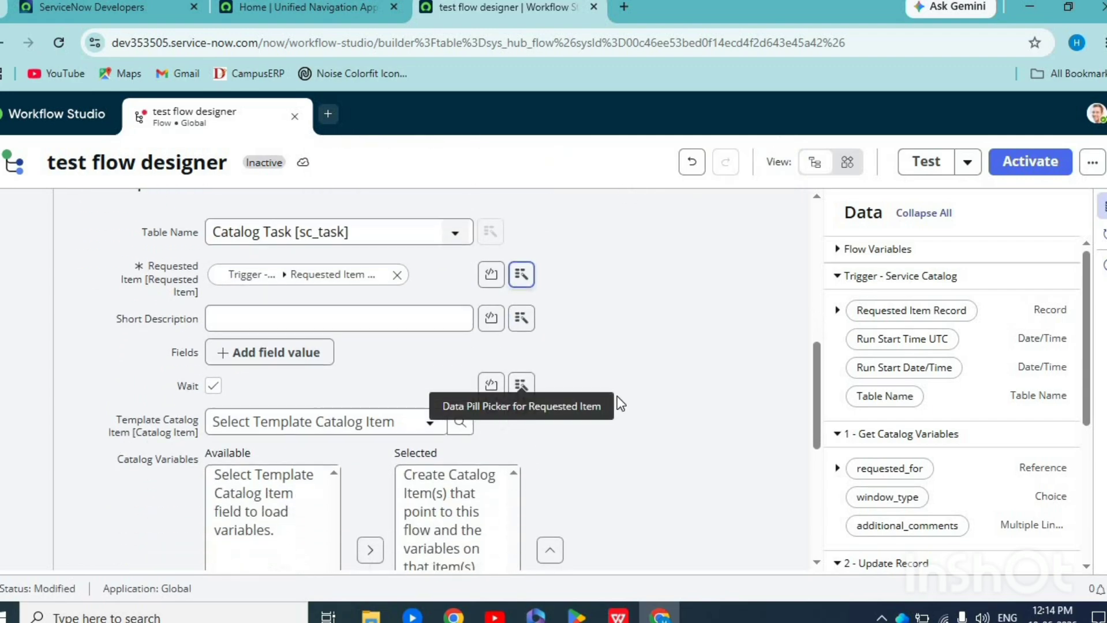
left_click(345, 318)
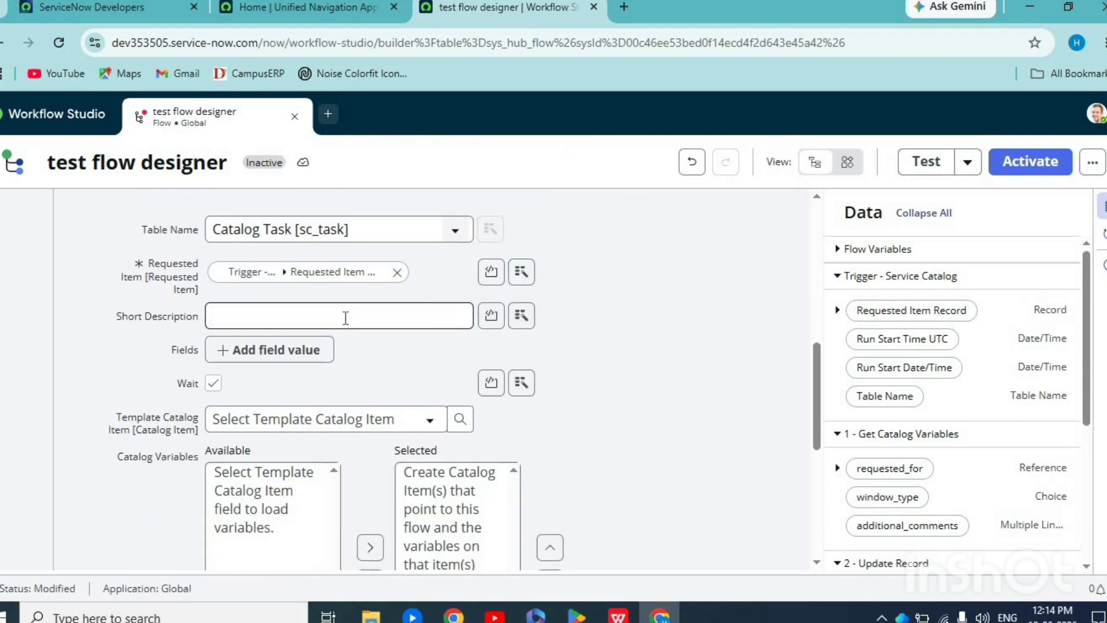
type("PLeas")
key("BackSpace")
key("BackSpace")
key("BackSpace")
key("BackSpace")
type("se check windo")
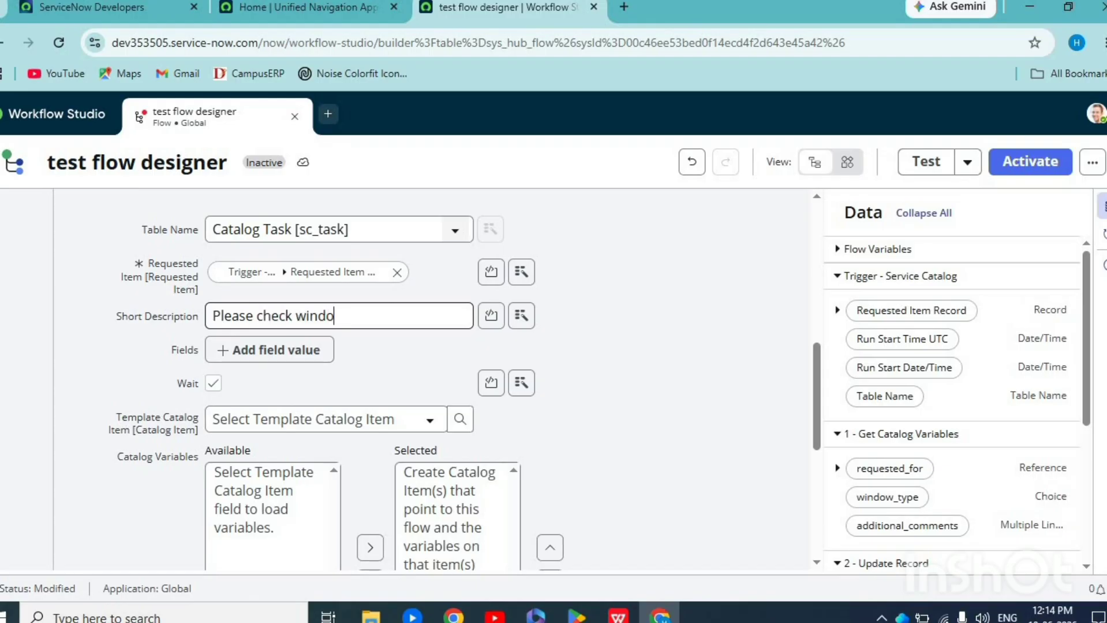
type("w are aligned with")
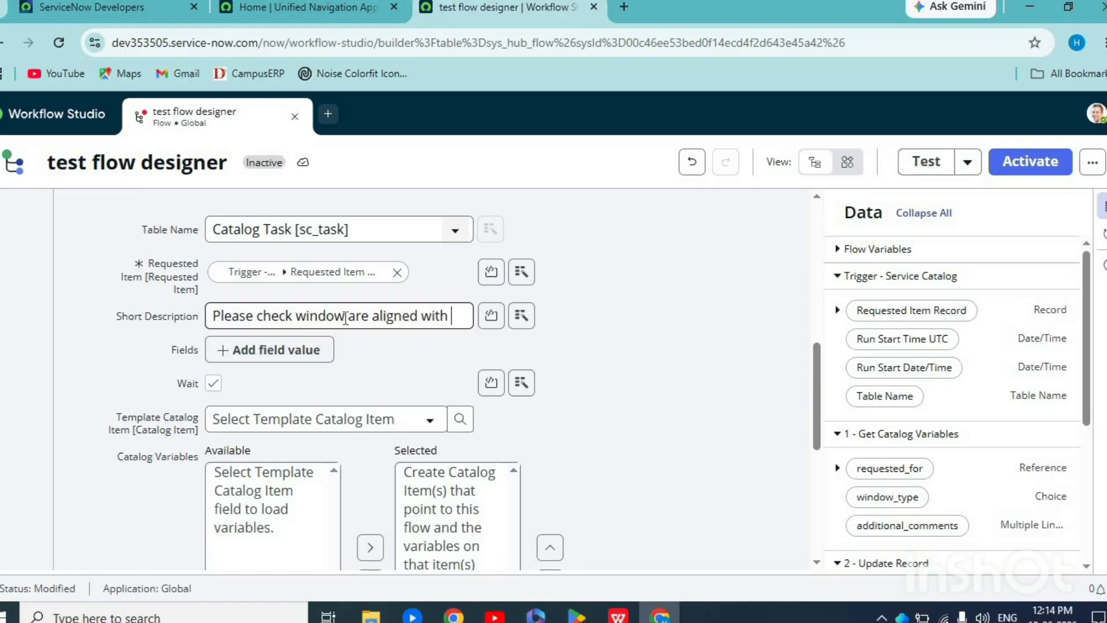
type(" user.")
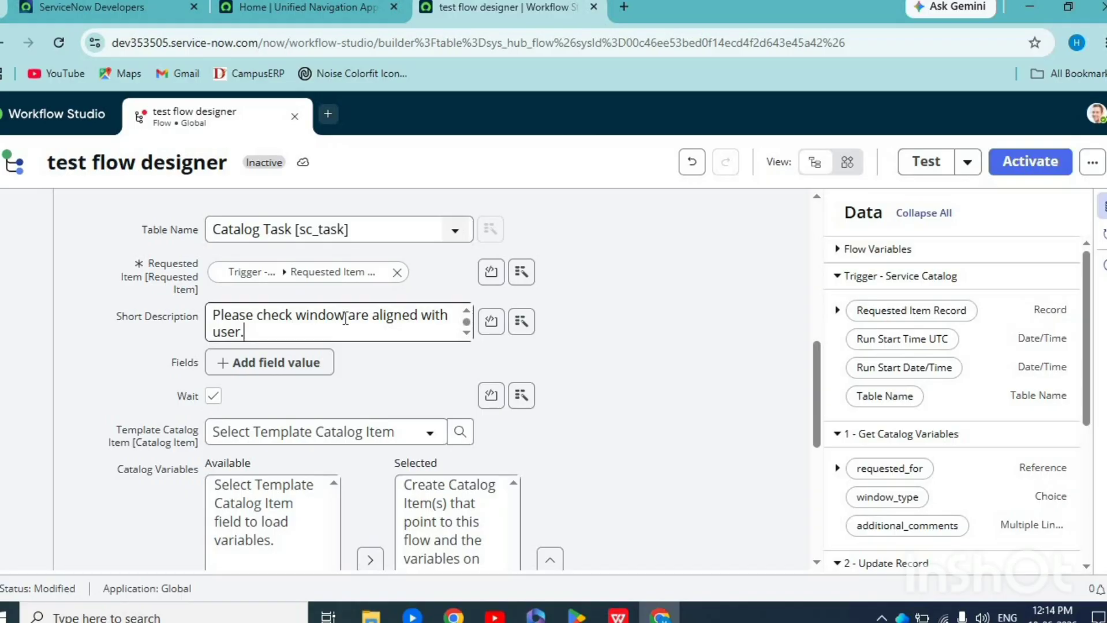
Add an Assignment group field value to the catalog task and set it to Database.
left_click(293, 368)
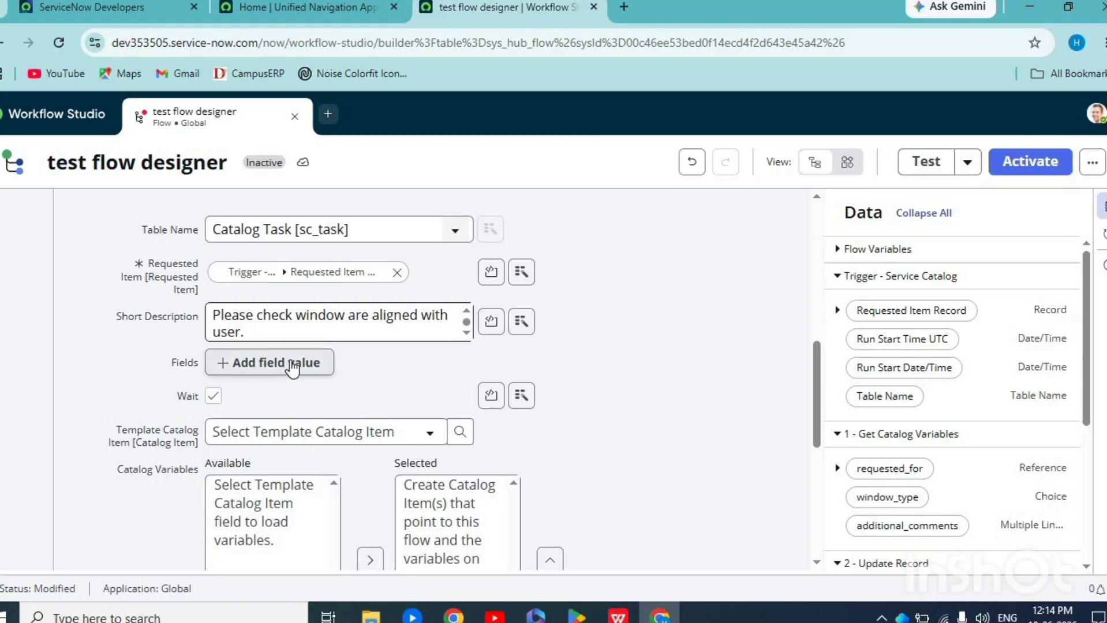
left_click(293, 364)
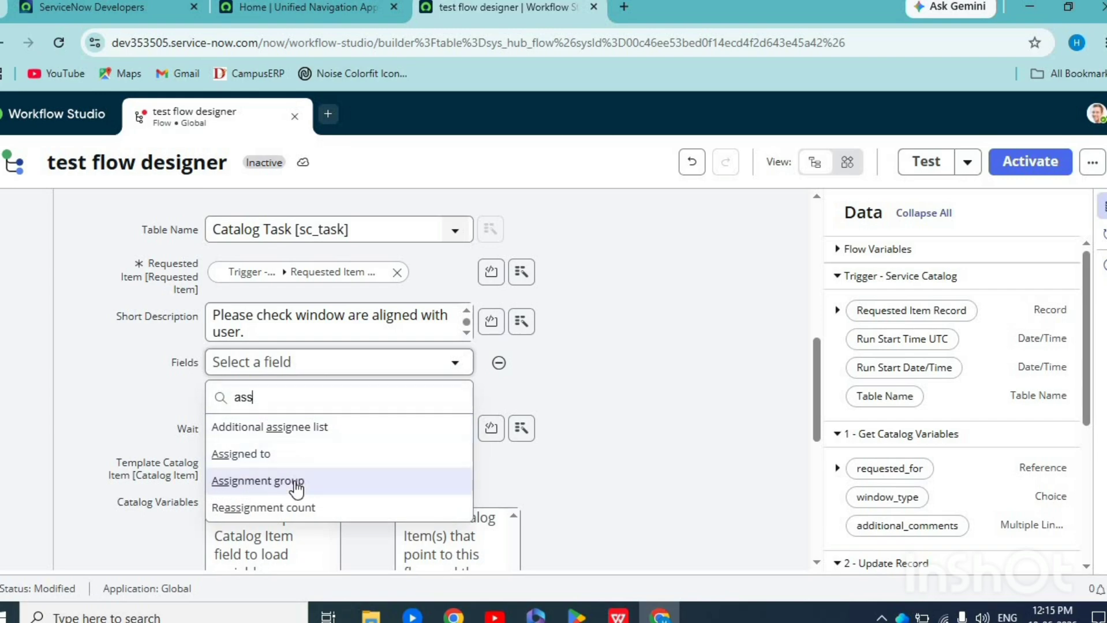
left_click(298, 483)
left_click(478, 372)
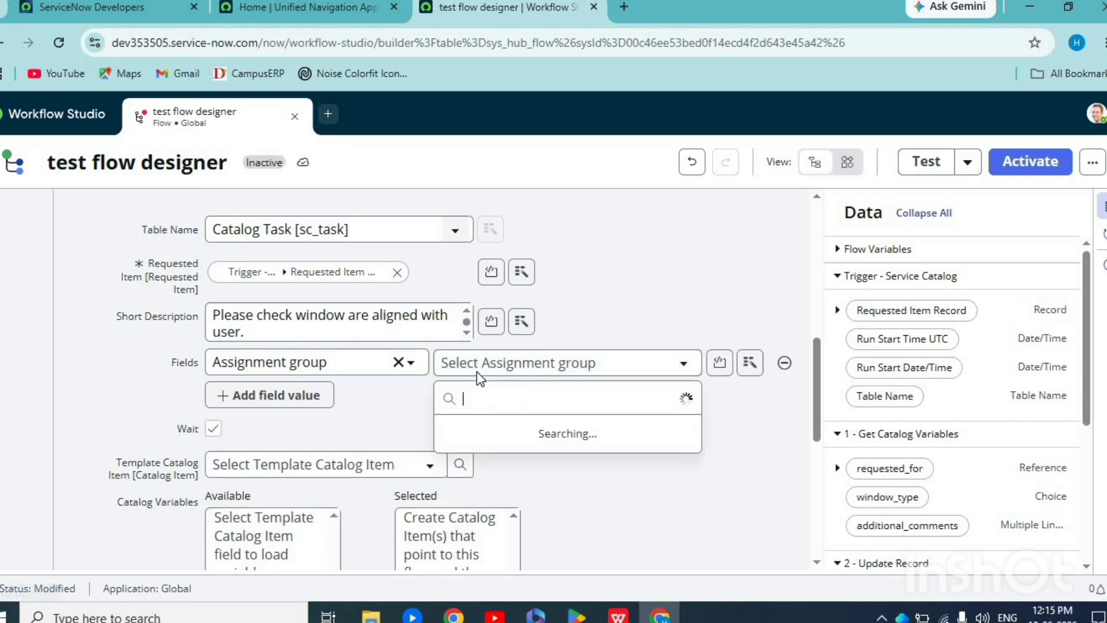
scroll(536, 472, "down", 5)
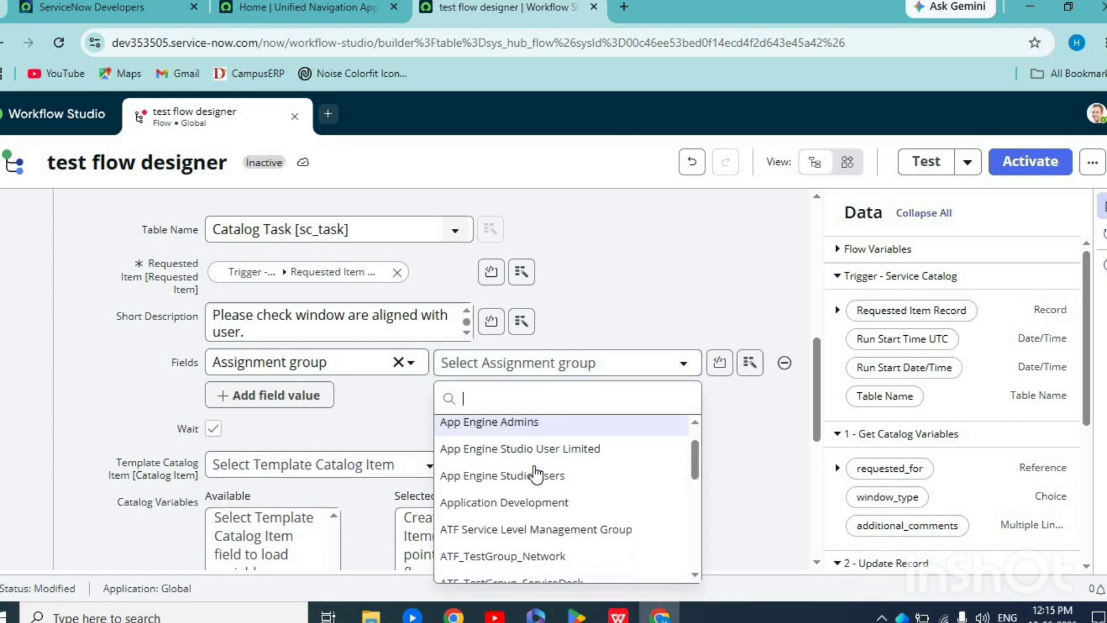
left_click(536, 461)
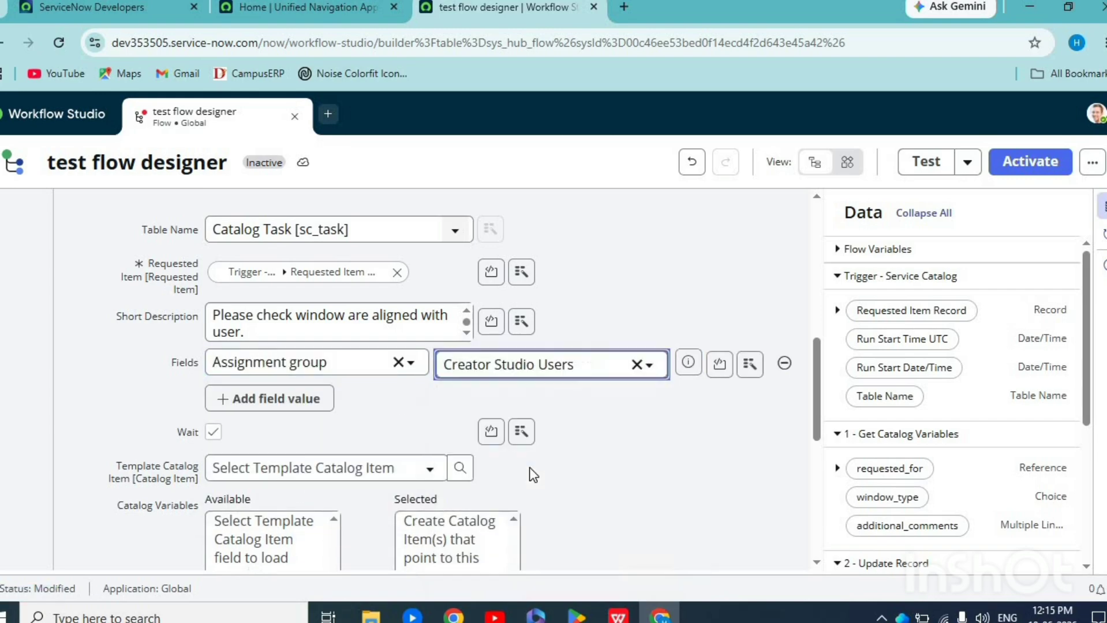
left_click(538, 363)
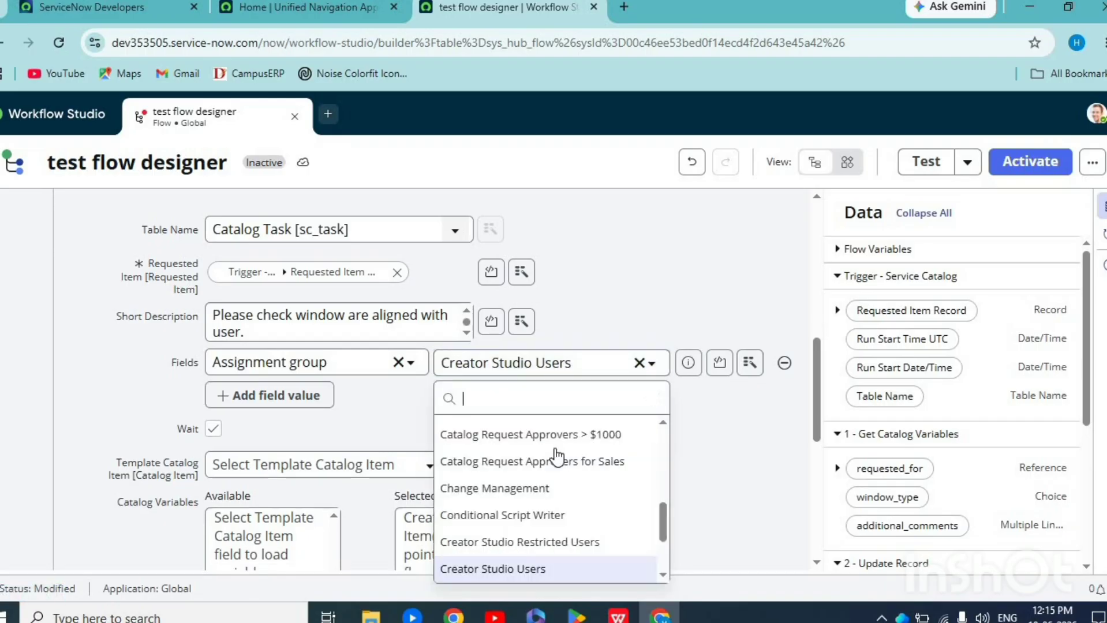
scroll(558, 450, "down", 2)
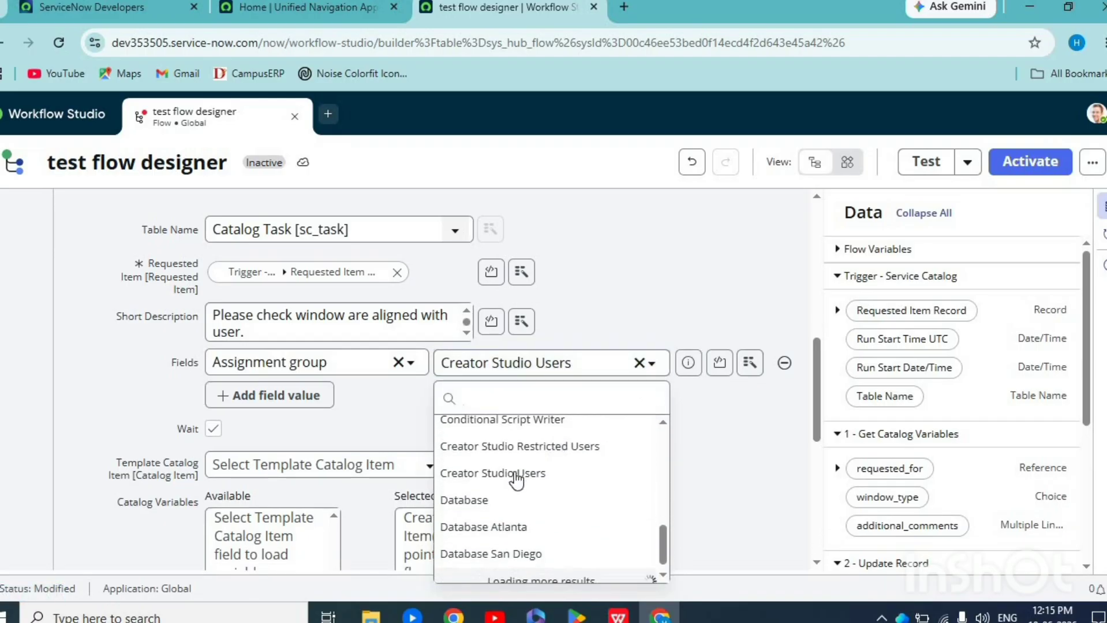
left_click(490, 501)
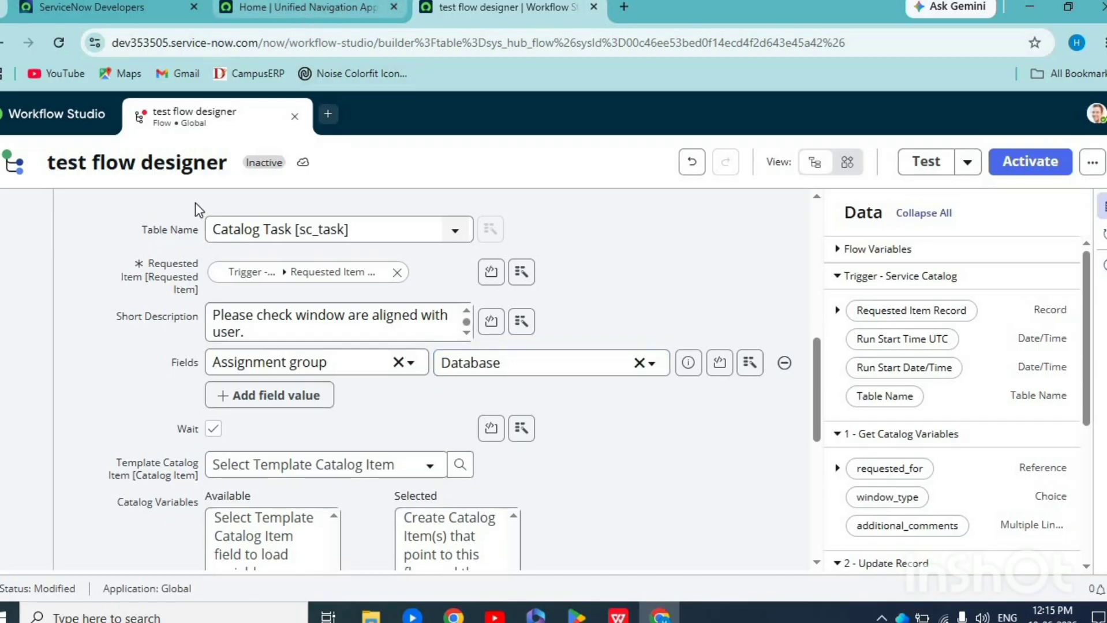
Switch to the instance's home page and open the full application navigator.
left_click(304, 15)
left_click(218, 118)
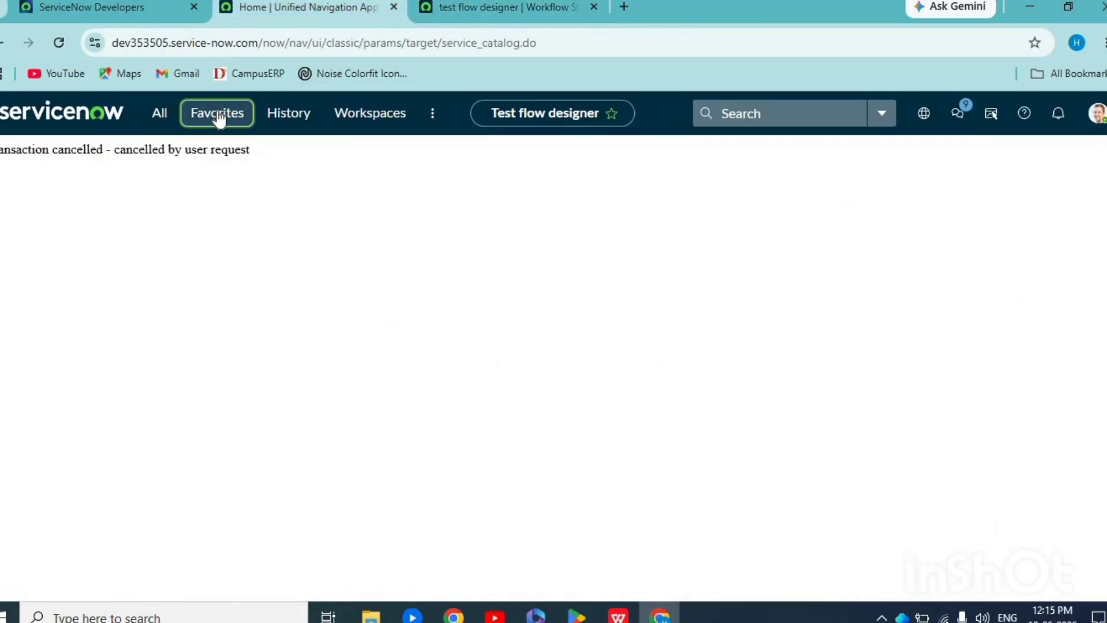
left_click(157, 114)
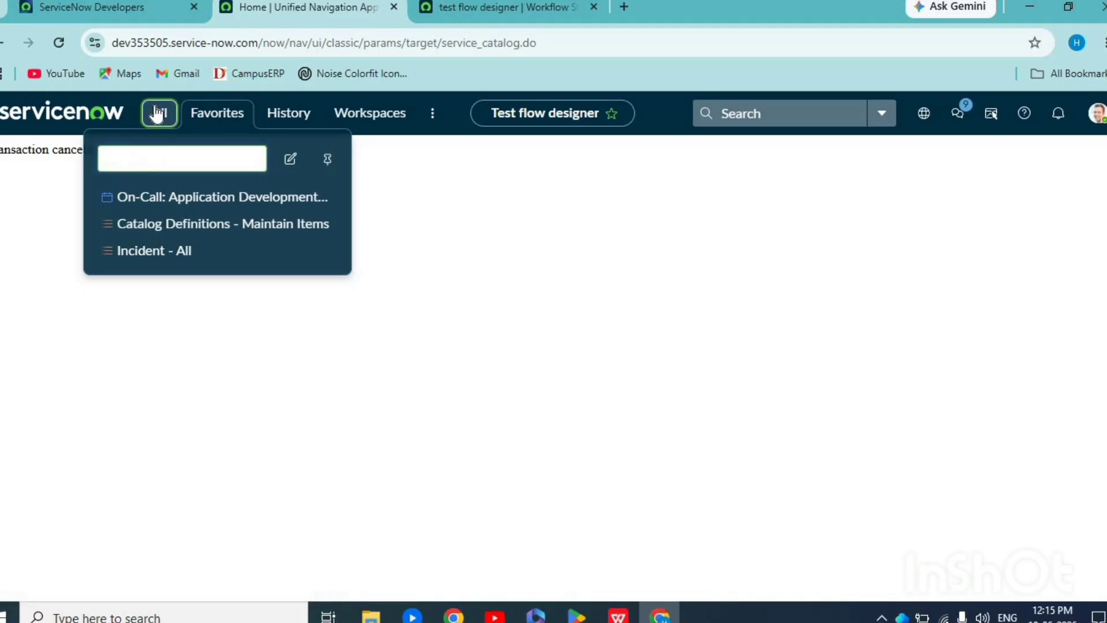
type("flow des")
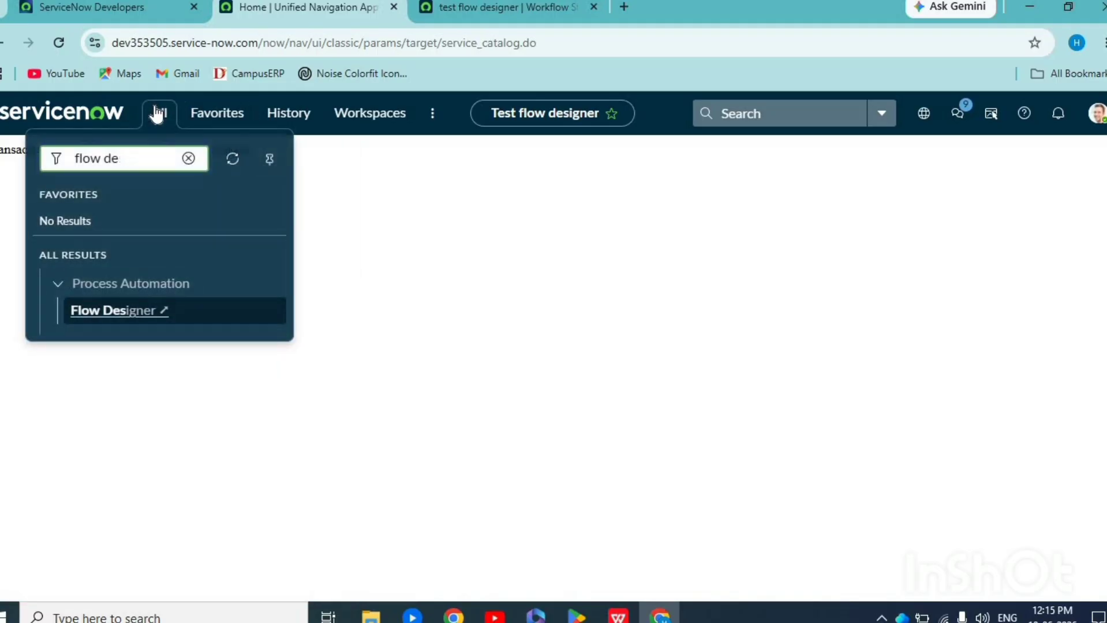
key("BackSpace")
key("BackSpace")
key("BackSpace")
key("BackSpace")
key("BackSpace")
key("BackSpace")
key("BackSpace")
Search the navigator for "groups" and open the user Groups list in a new browser tab.
type("groups")
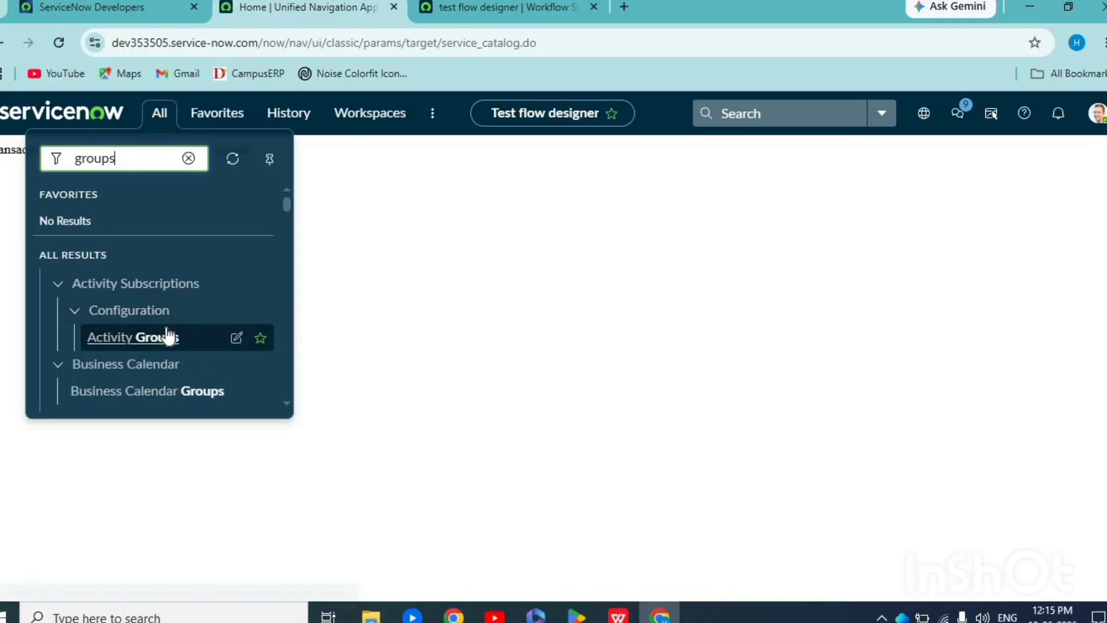
scroll(167, 333, "down", 5)
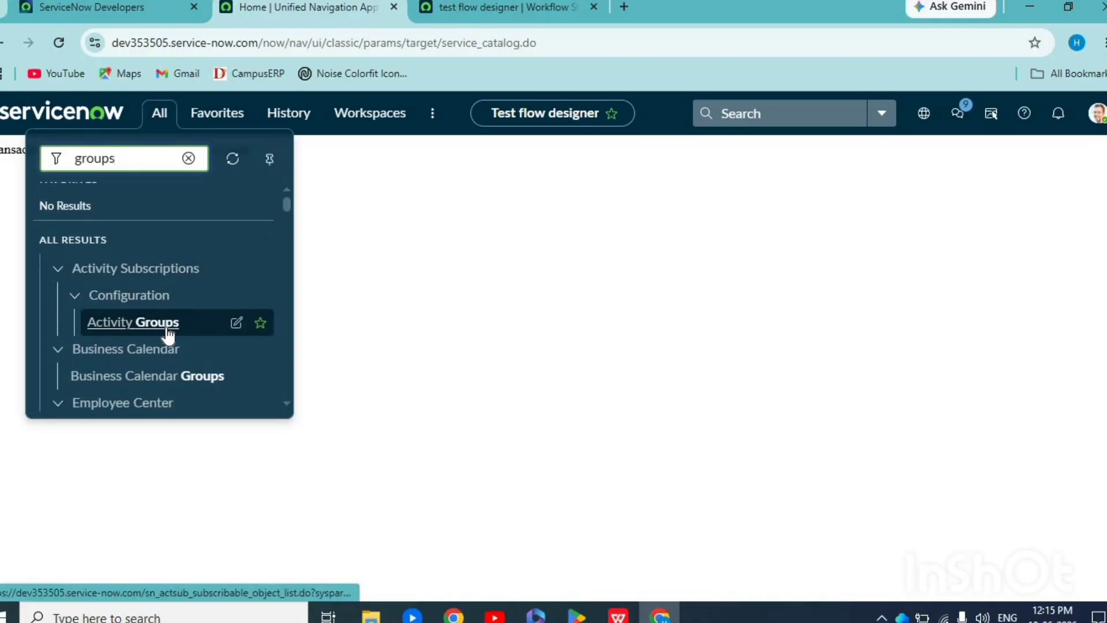
scroll(167, 334, "down", 10)
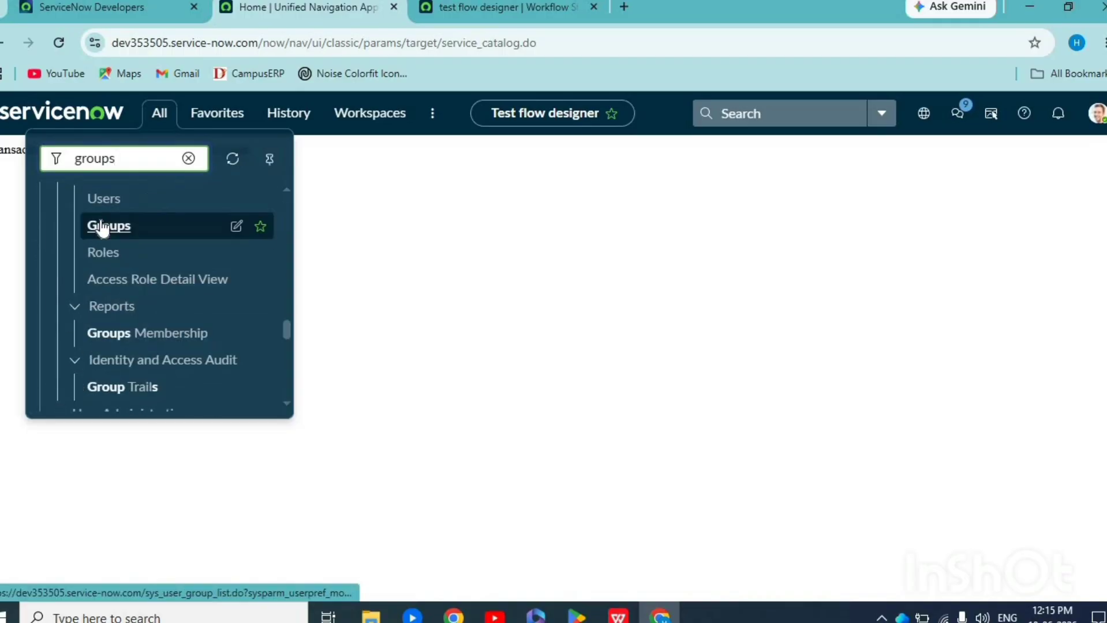
left_click(109, 225)
middle_click(115, 223)
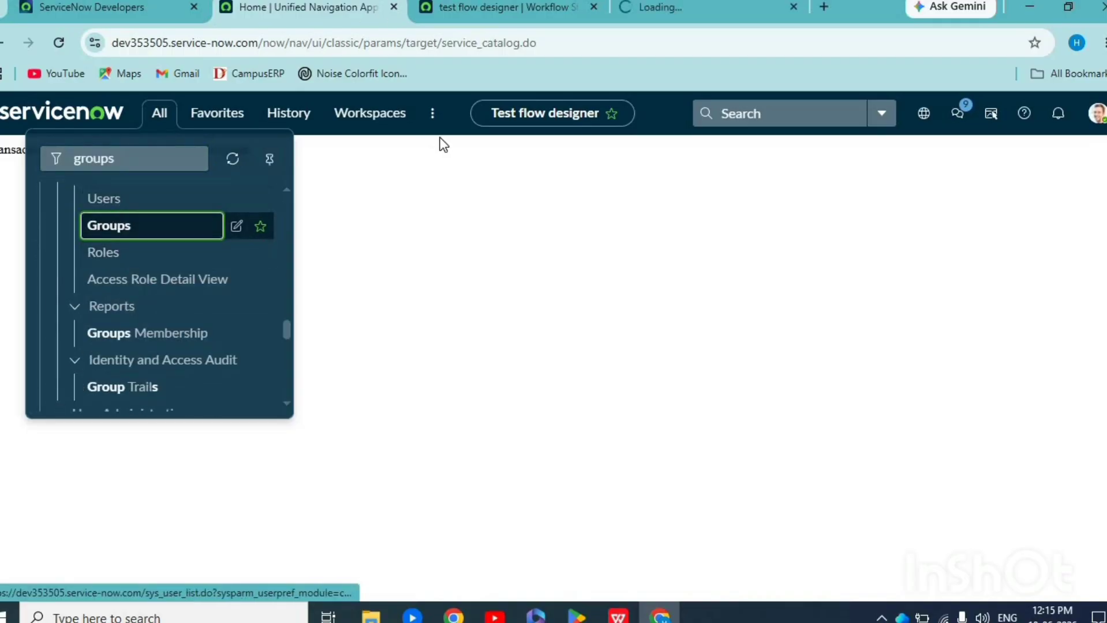
left_click(649, 9)
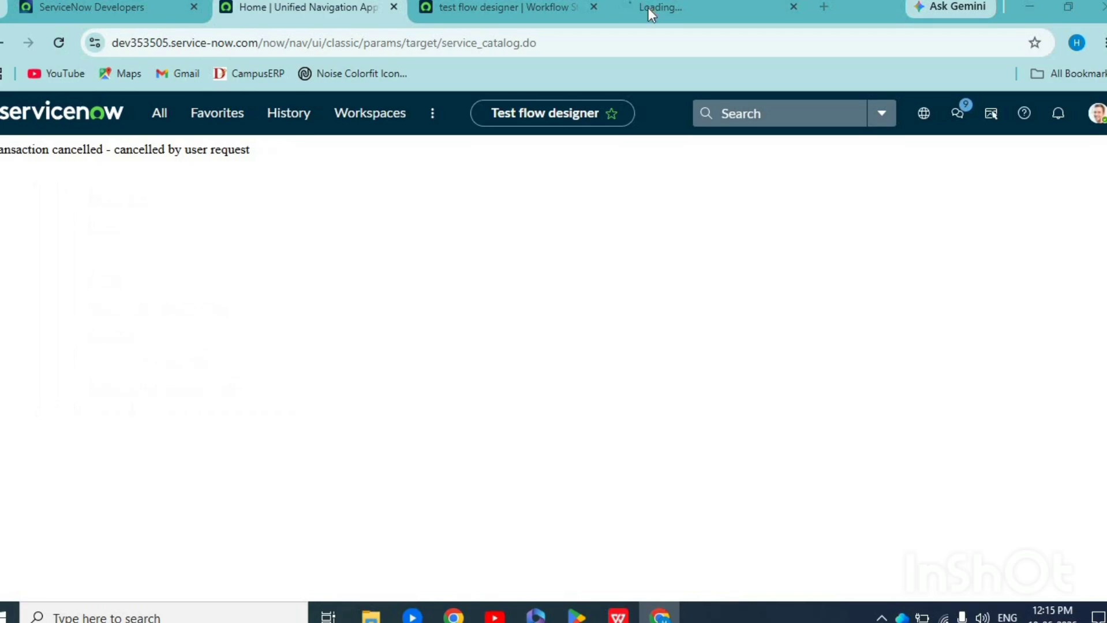
left_click(648, 7)
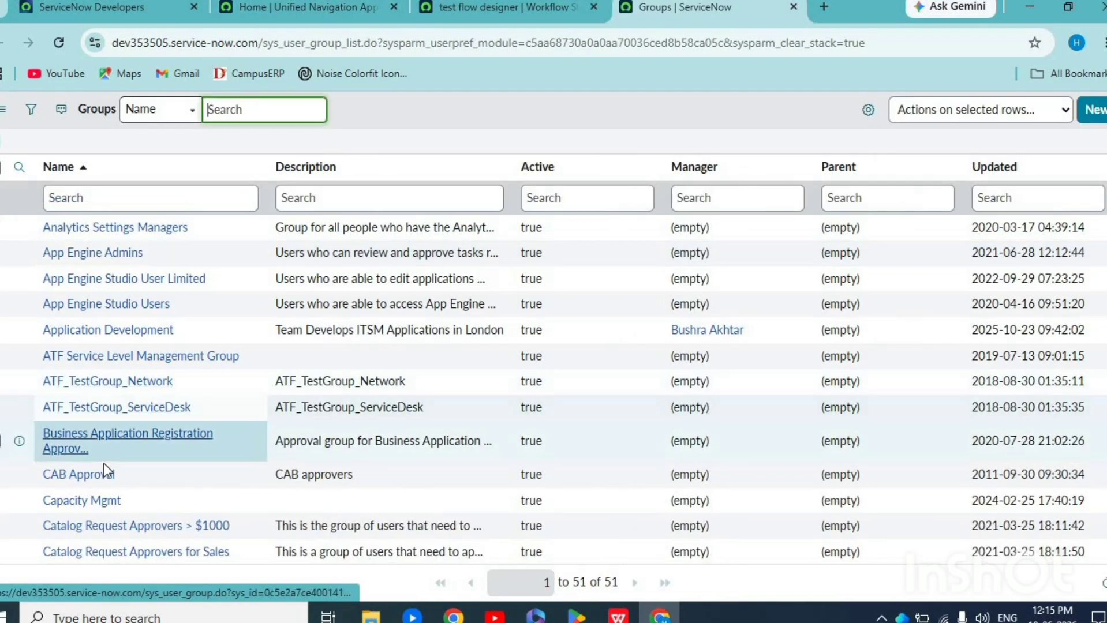
Open the CAB Approval and Database groups in separate tabs and review the CAB Approval group's members.
middle_click(101, 475)
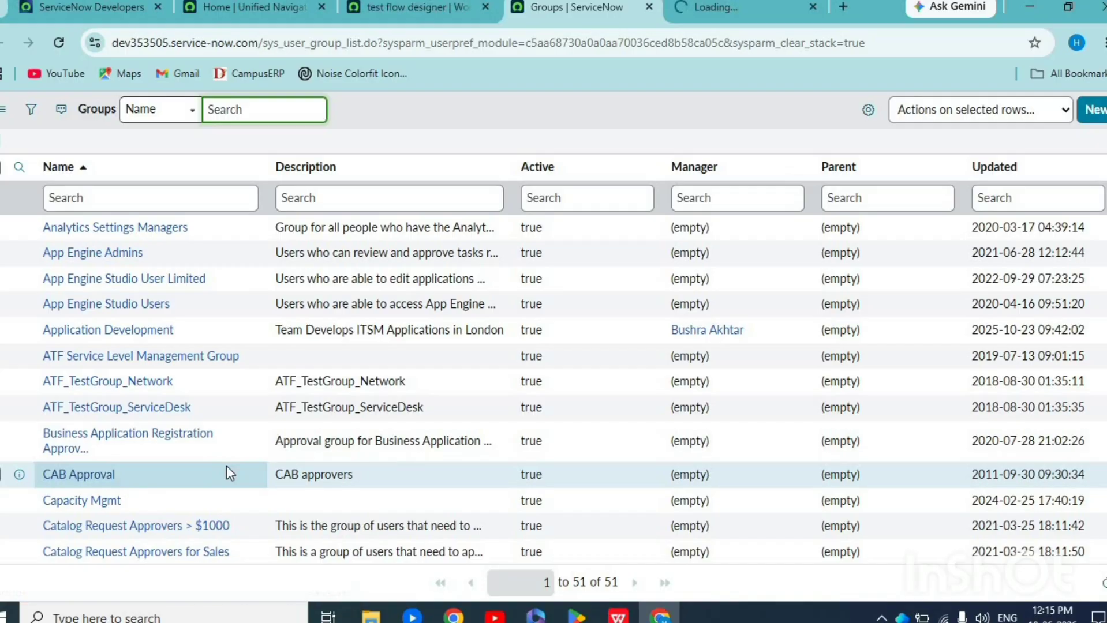
scroll(227, 469, "down", 6)
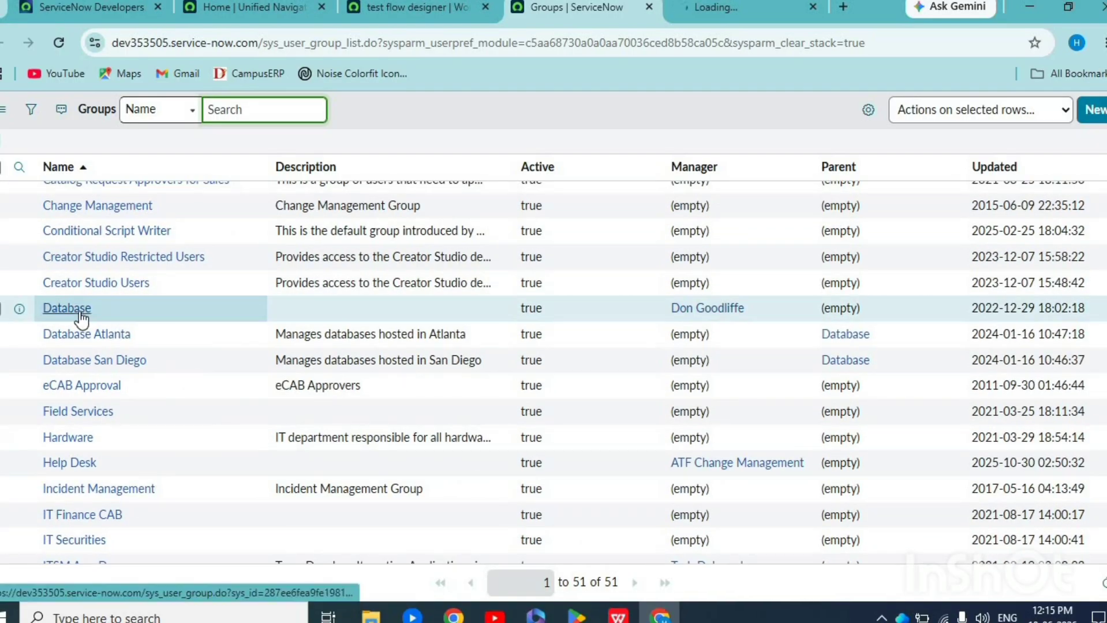
middle_click(81, 312)
key("ctrl+Tab")
left_click(121, 363)
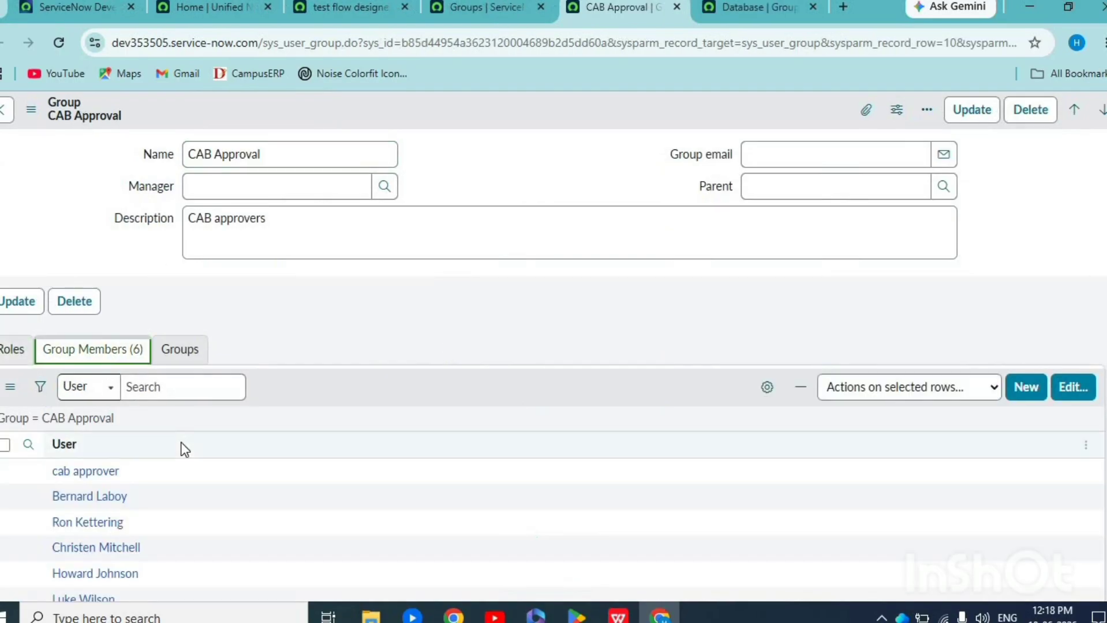
scroll(180, 442, "down", 1)
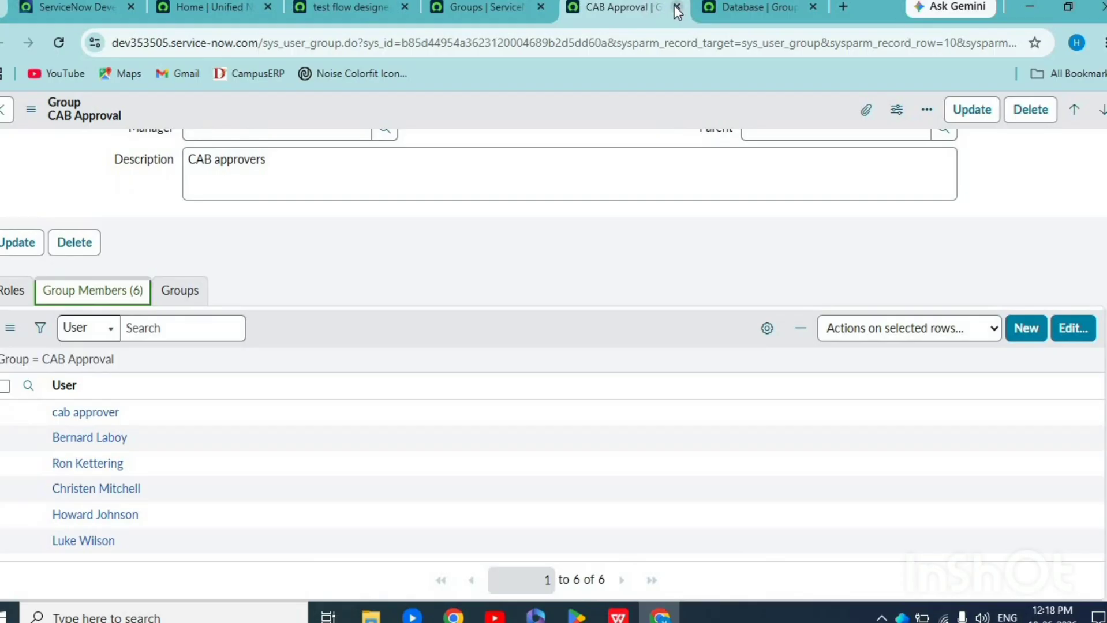
left_click(675, 6)
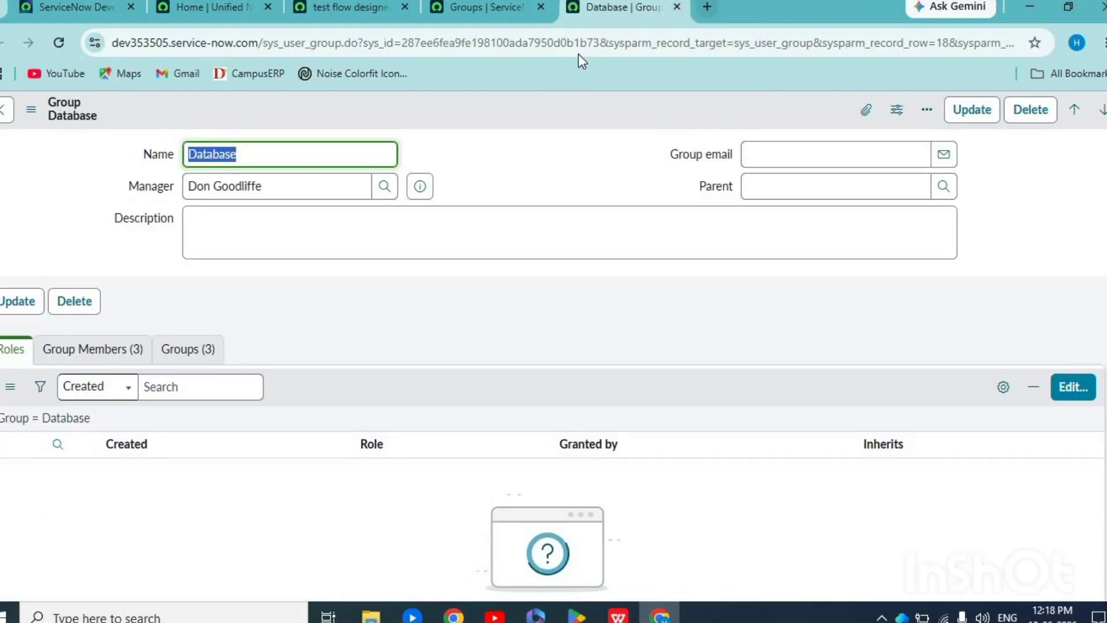
Review the Database group's members, then close the group pages to return to the flow.
left_click(115, 349)
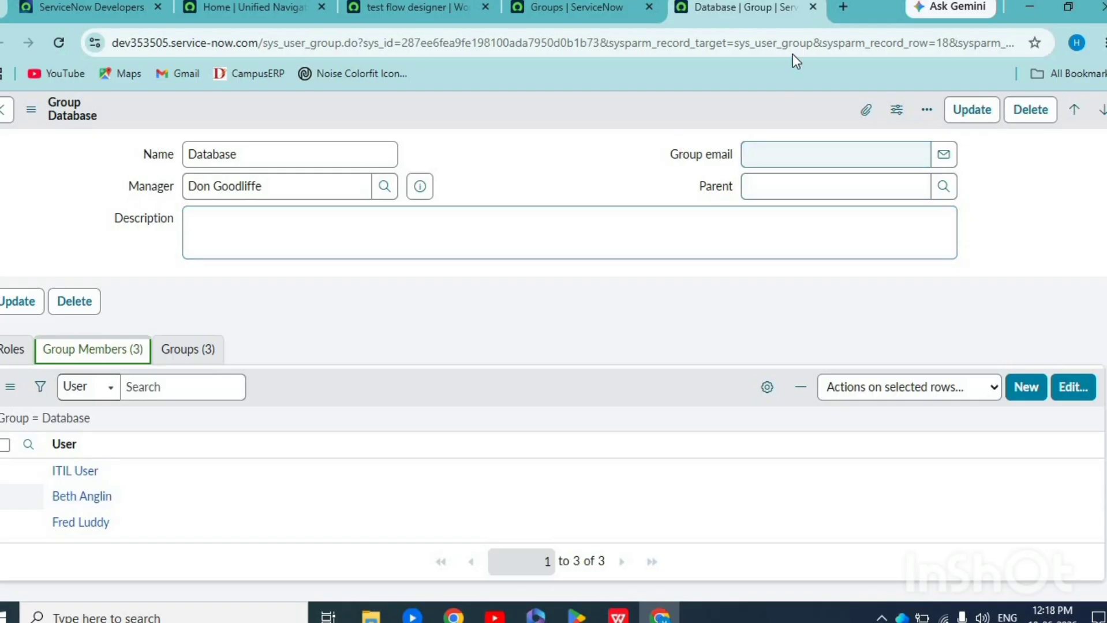
left_click(813, 7)
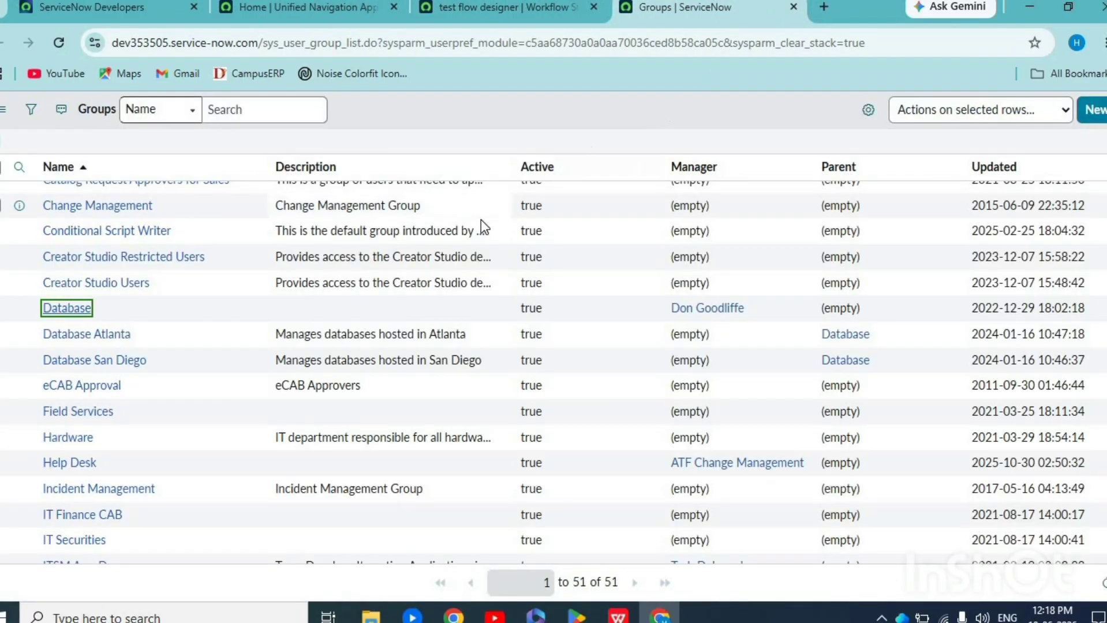
left_click(795, 7)
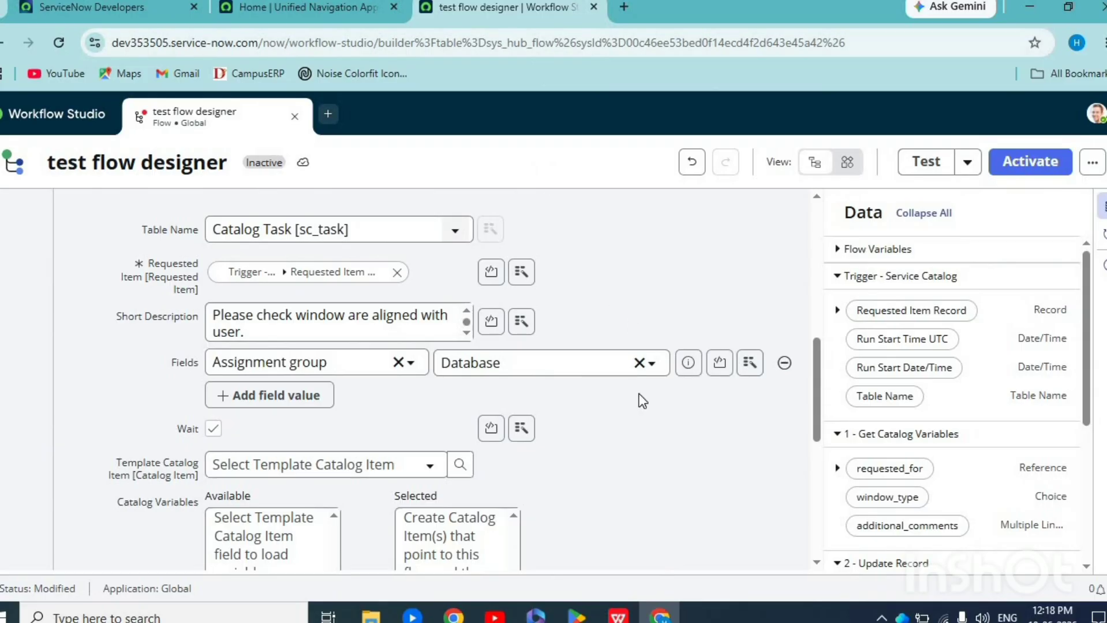
Set the catalog task's Template Catalog Item to Test flow designer.
scroll(519, 430, "down", 2)
left_click(290, 369)
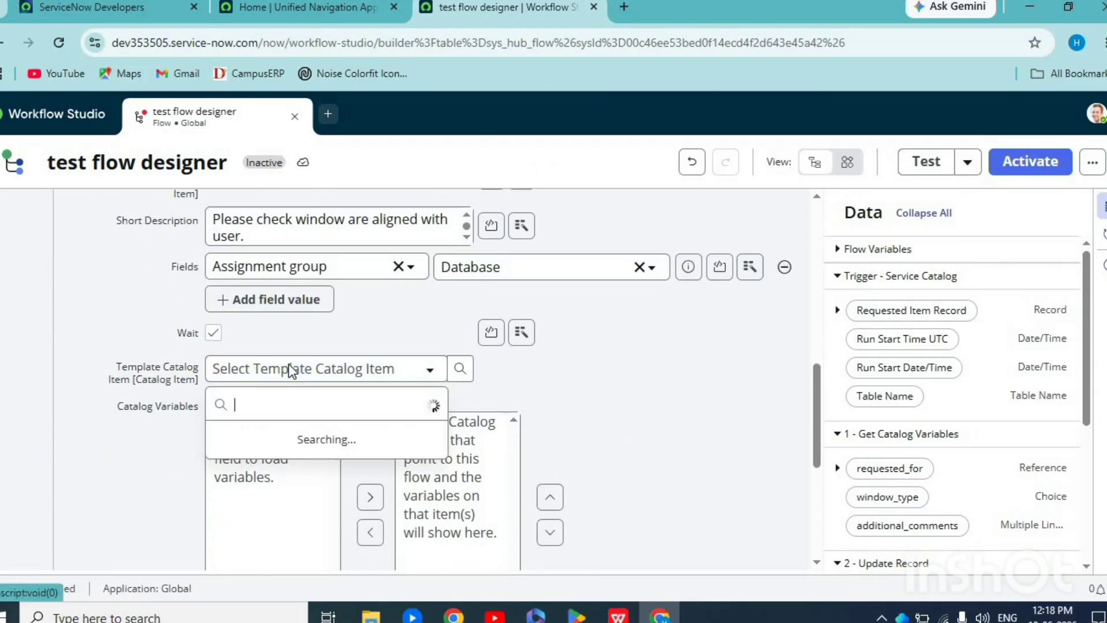
type("test")
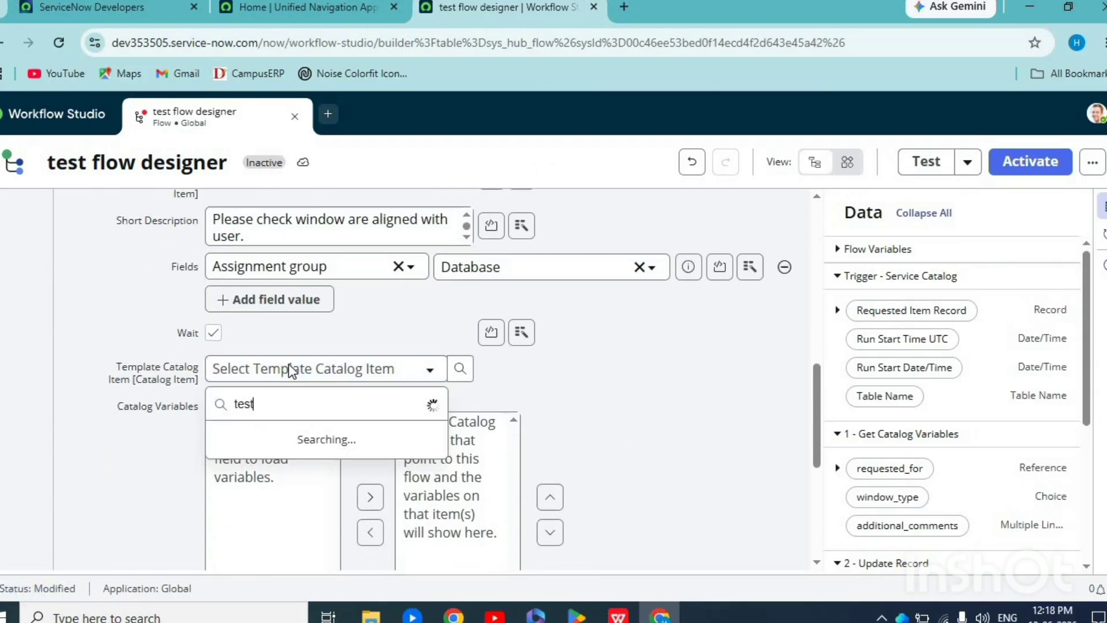
left_click(287, 440)
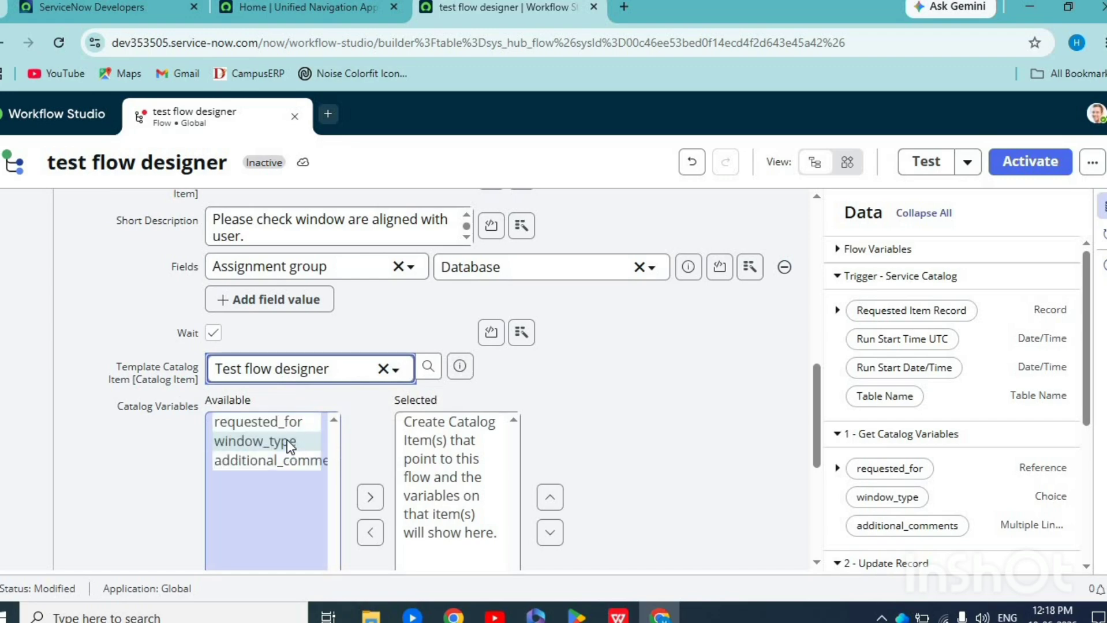
Add the requested_for, window_type and additional_comments variables to the catalog task's selected variables and save the action.
left_click(274, 426)
scroll(275, 432, "down", 1)
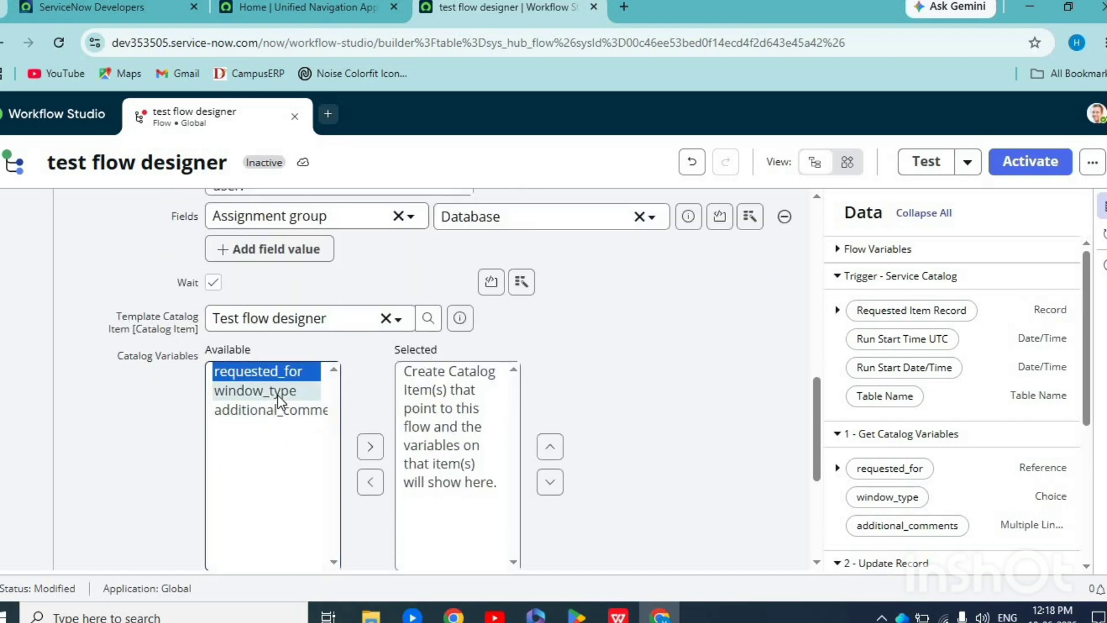
left_click(277, 395, "shift")
left_click(277, 411, "shift")
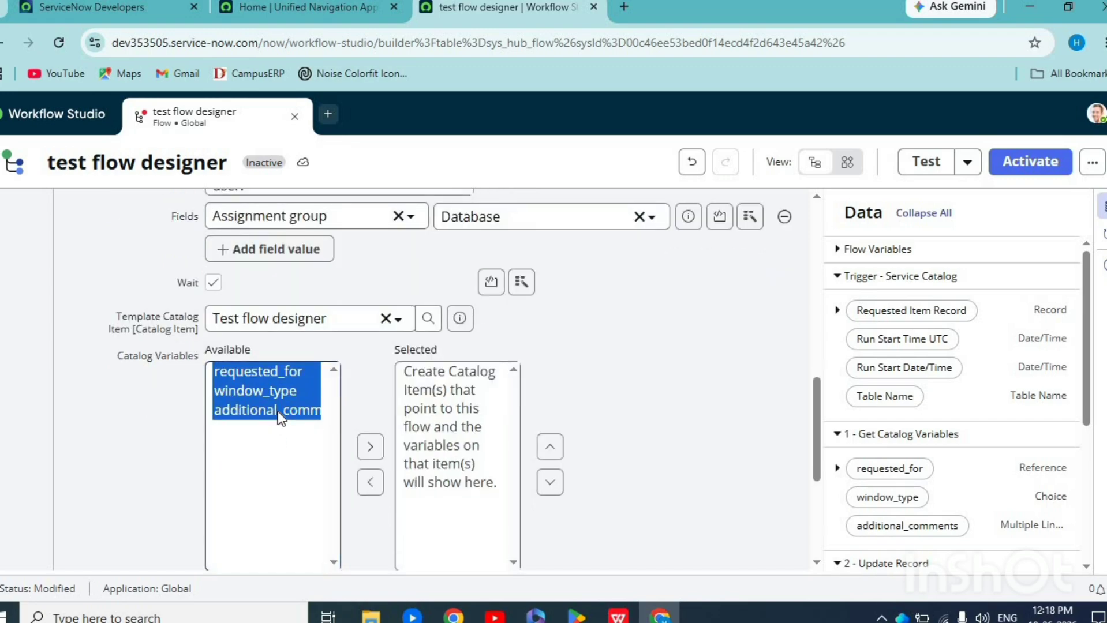
left_click(370, 448)
scroll(691, 503, "down", 4)
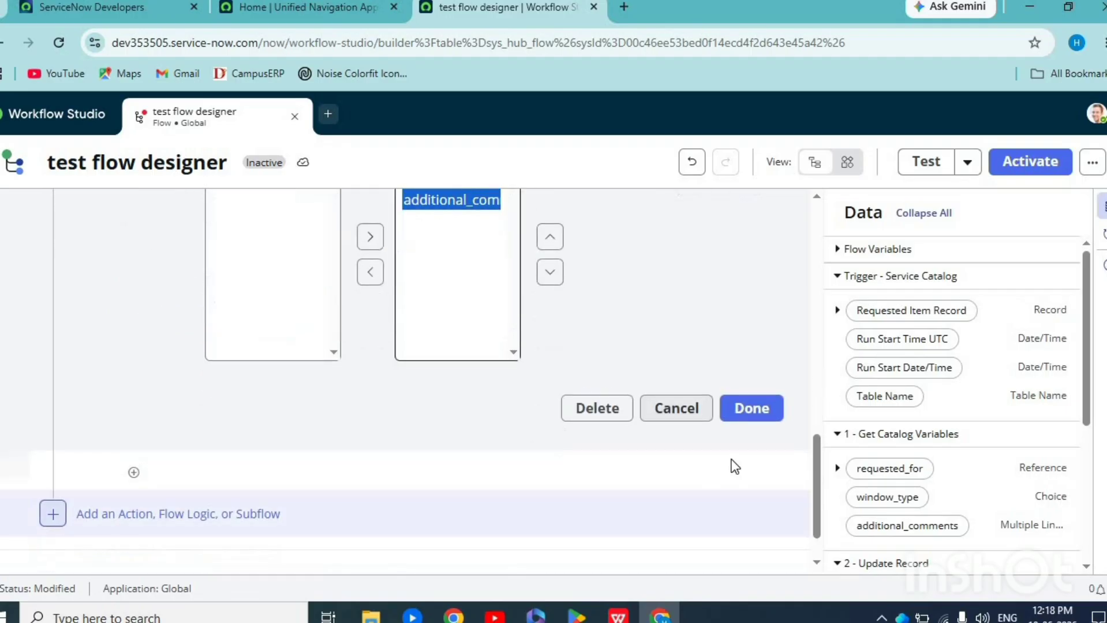
left_click(744, 409)
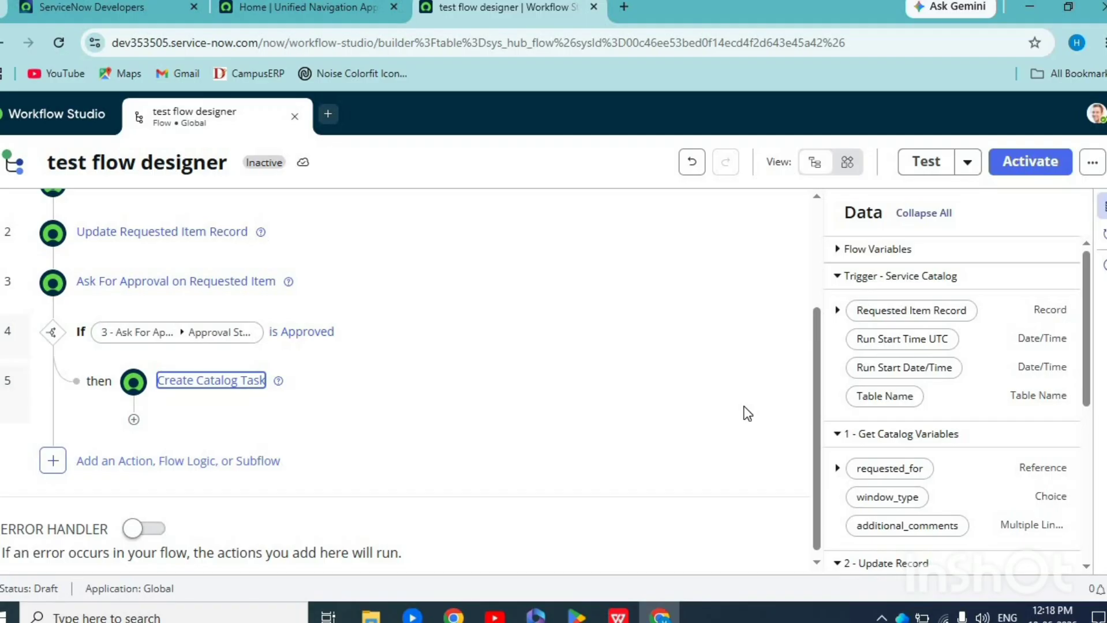
Add an If flow logic after Create Catalog Task inside the Approved branch.
left_click(134, 420)
left_click(268, 432)
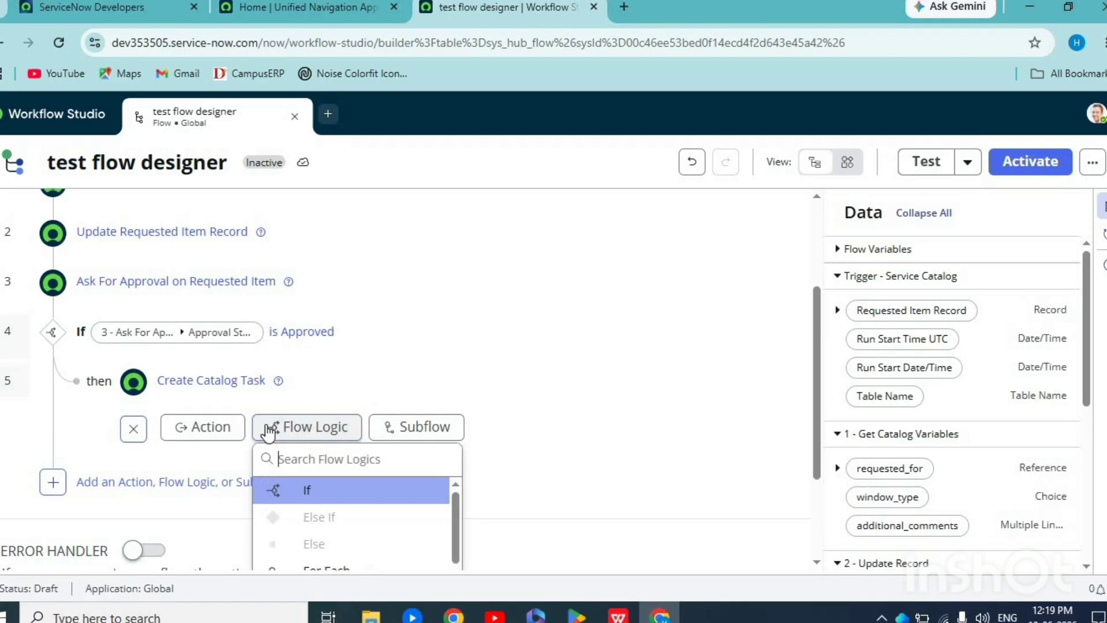
left_click(301, 491)
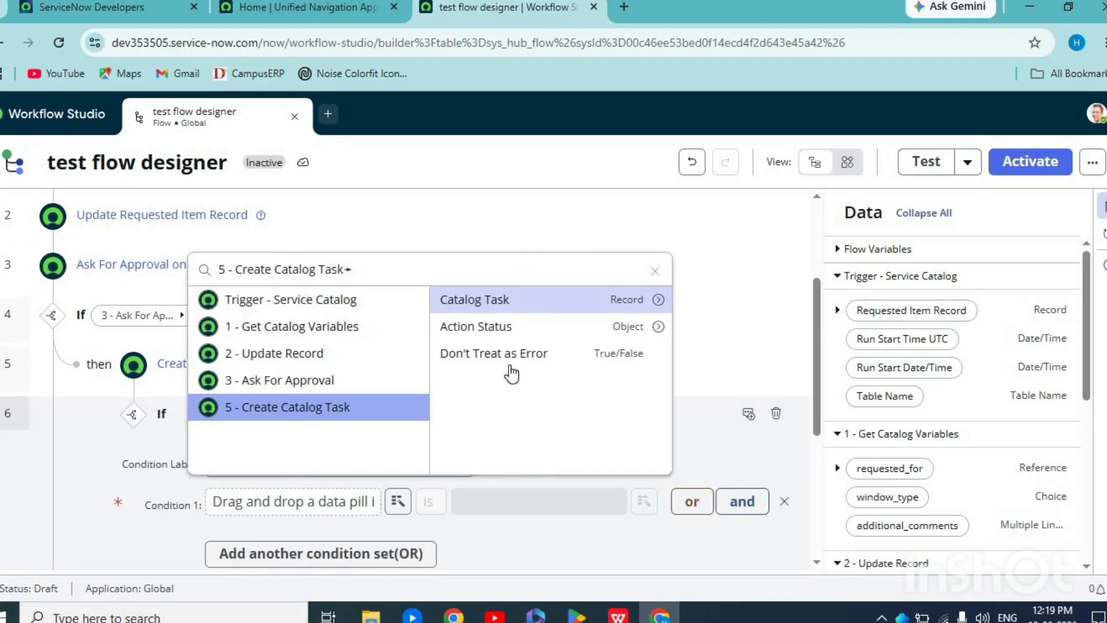
Set the new If's first condition to the created Catalog Task's State is Closed Incomplete.
left_click(657, 301)
type("s")
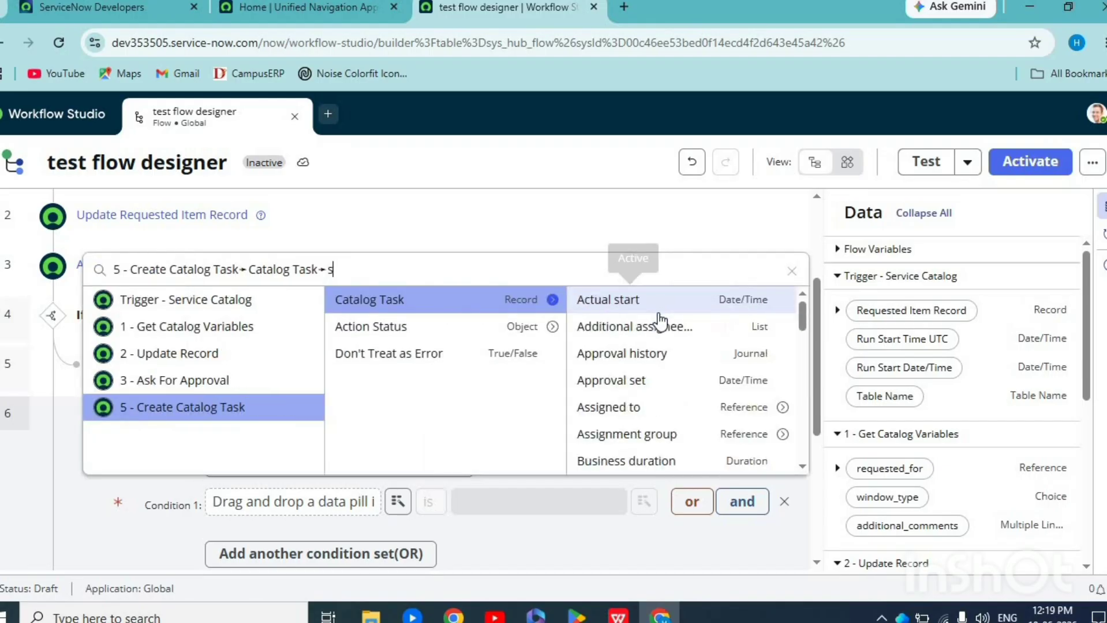
type("tat")
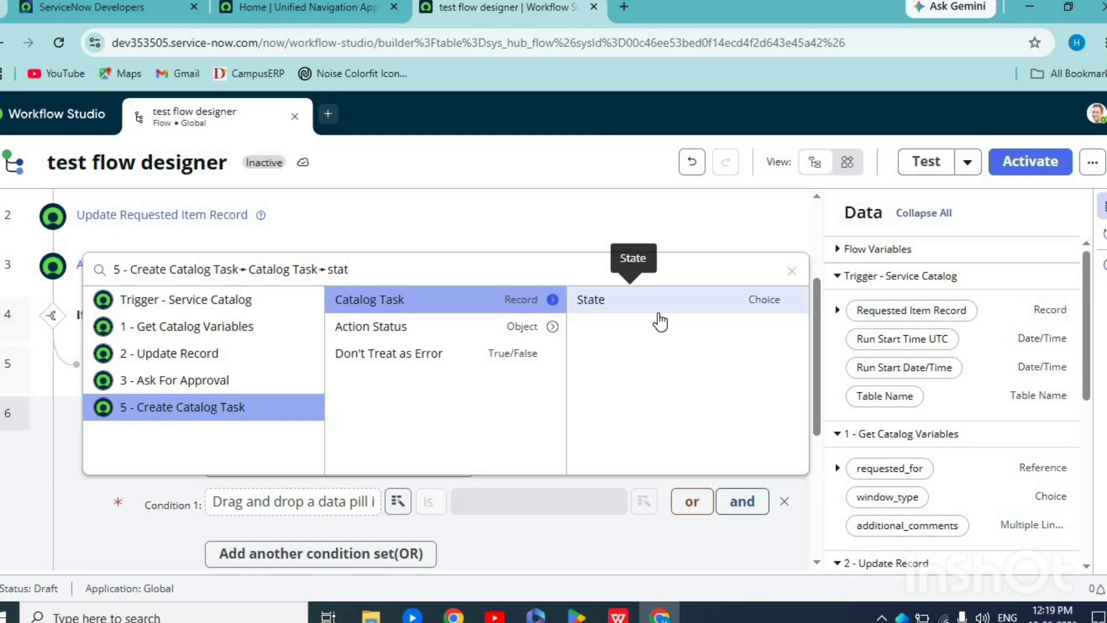
left_click(660, 322)
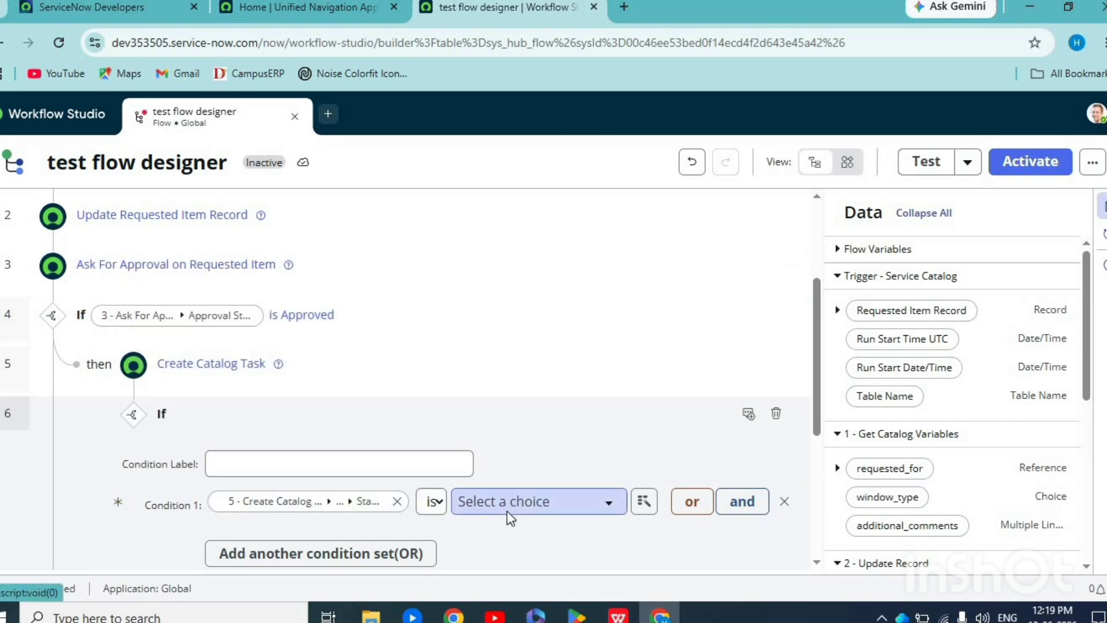
left_click(507, 510)
left_click(541, 442)
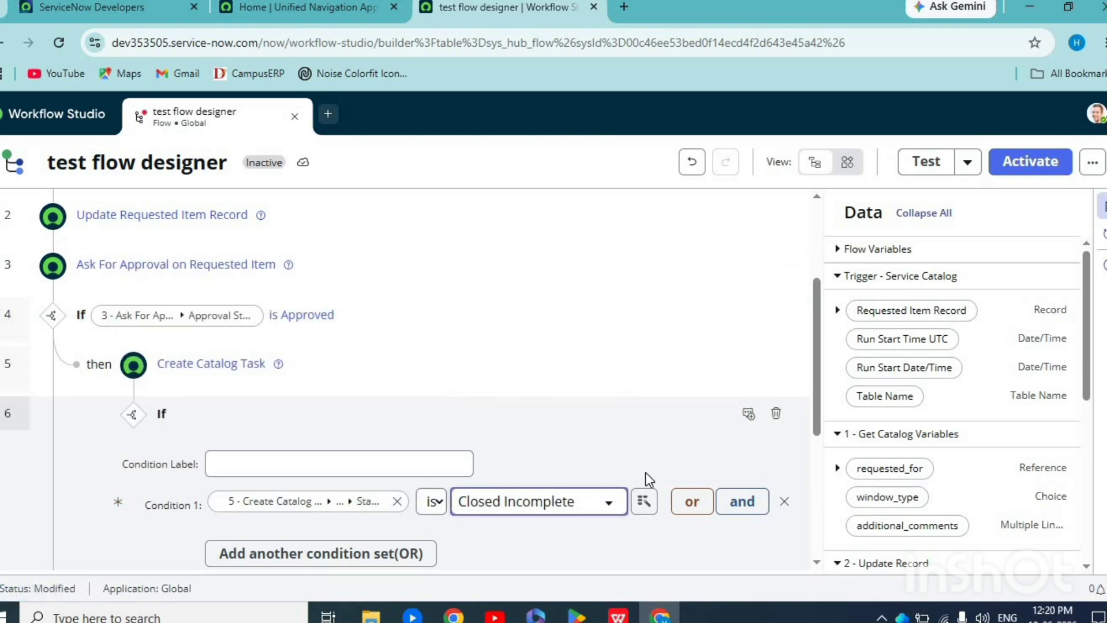
Add an OR condition that the created Catalog Task's State is Closed Skipped, and save the If logic.
left_click(690, 511)
scroll(510, 533, "down", 4)
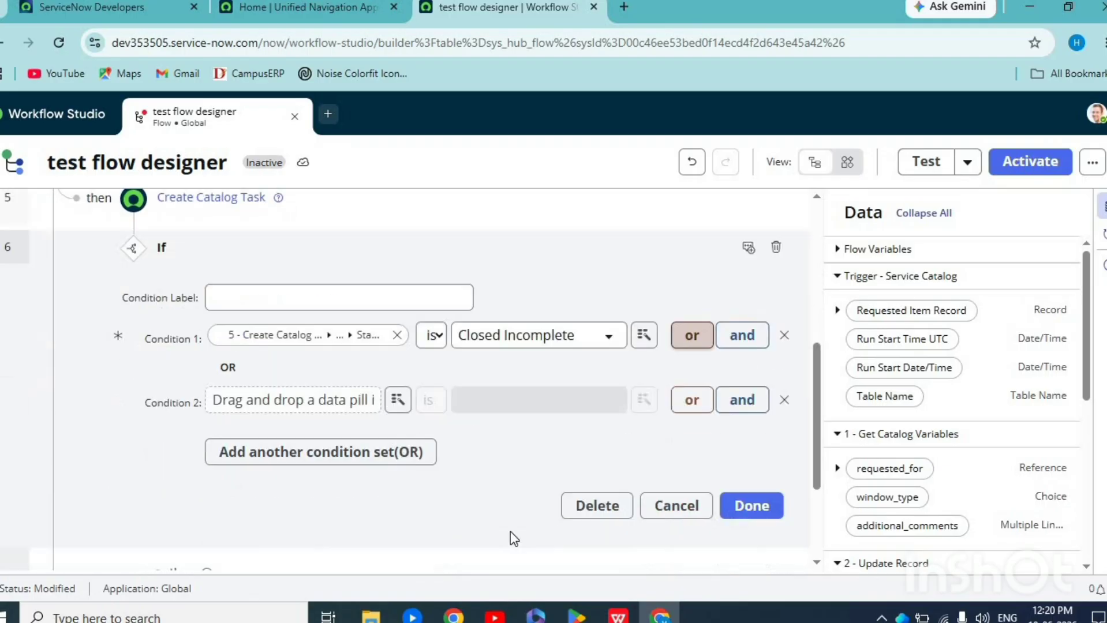
left_click(398, 344)
type("stat")
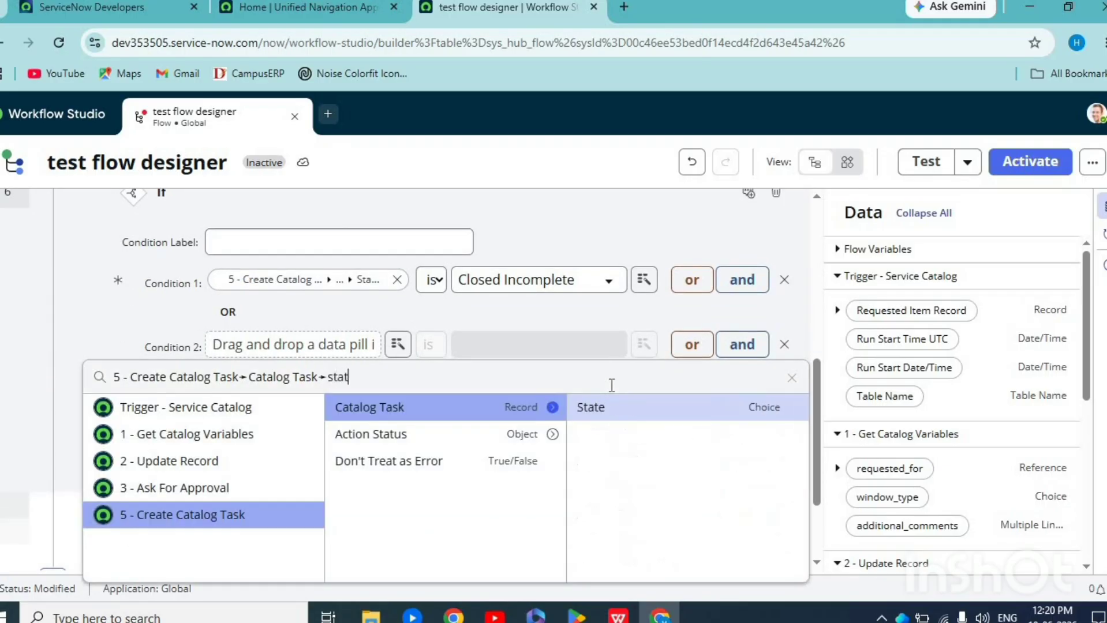
left_click(620, 407)
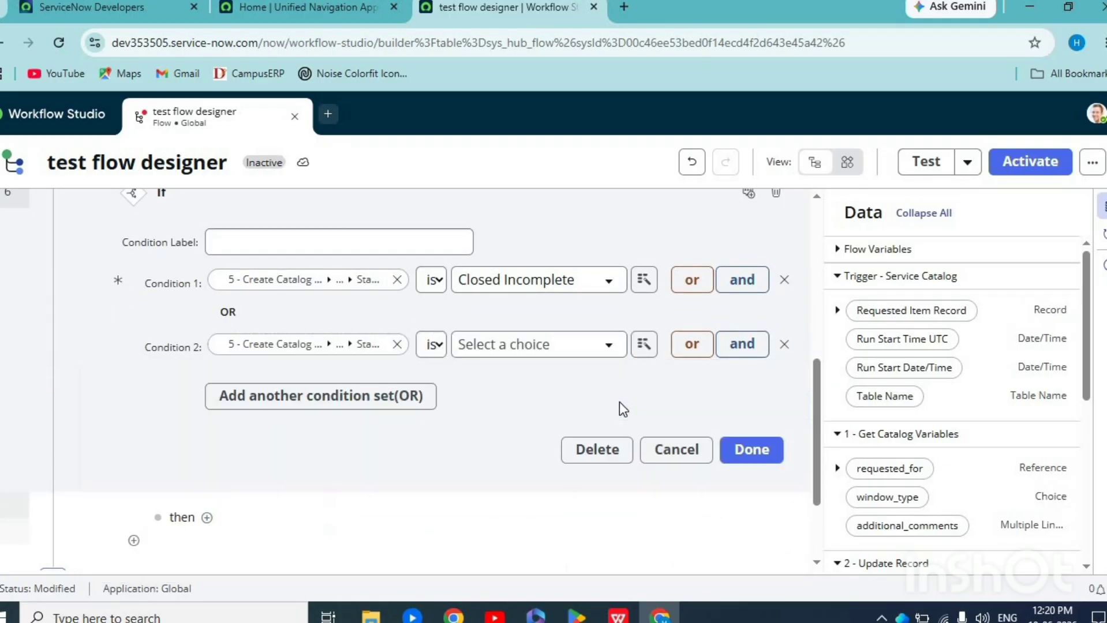
left_click(592, 345)
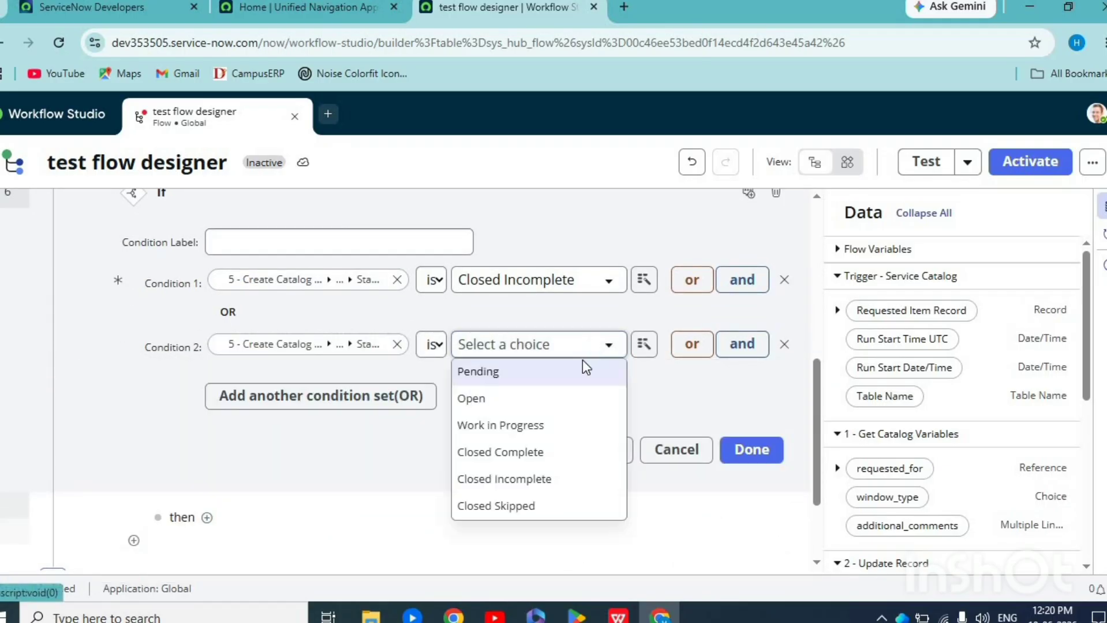
left_click(529, 510)
left_click(751, 451)
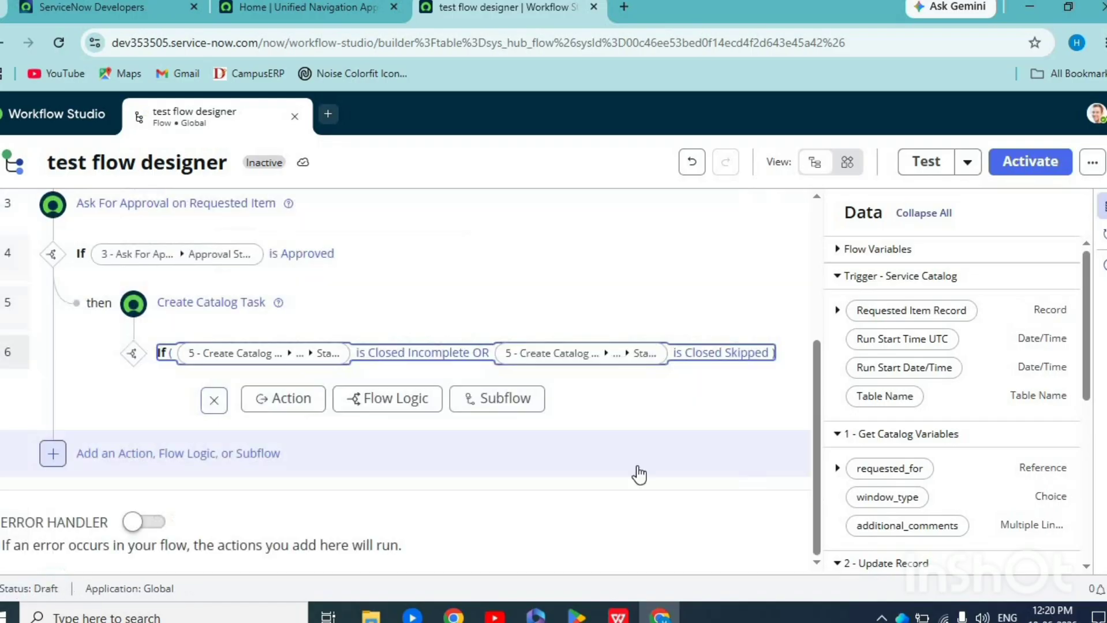
Add an Update Record action inside the Closed Incomplete/Closed Skipped branch, using the trigger's Requested Item Record as its record.
left_click(289, 398)
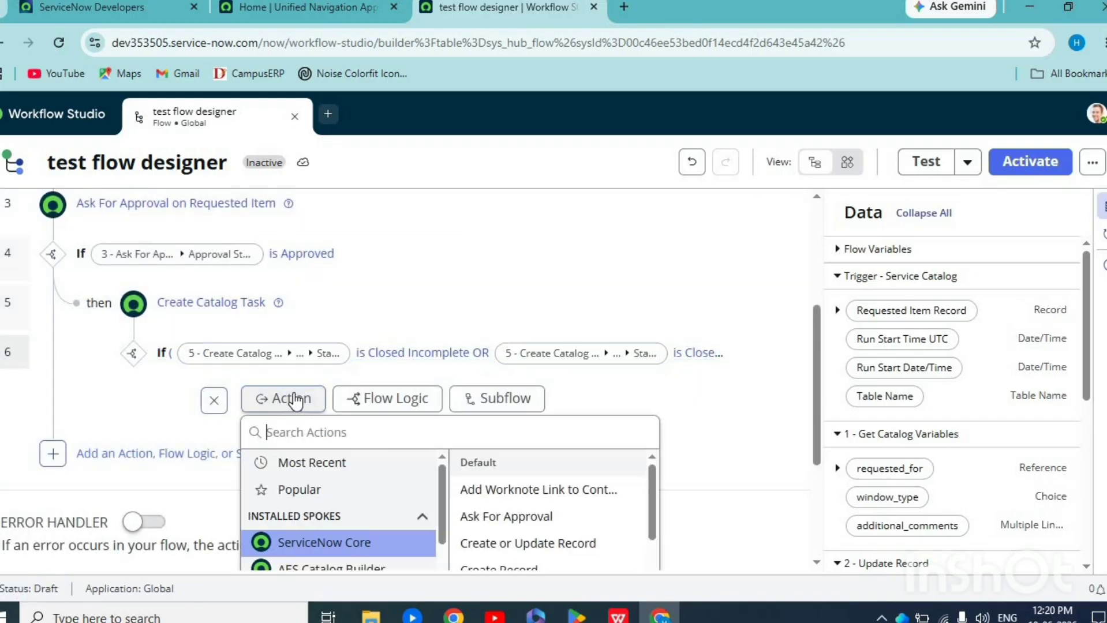
type("update record")
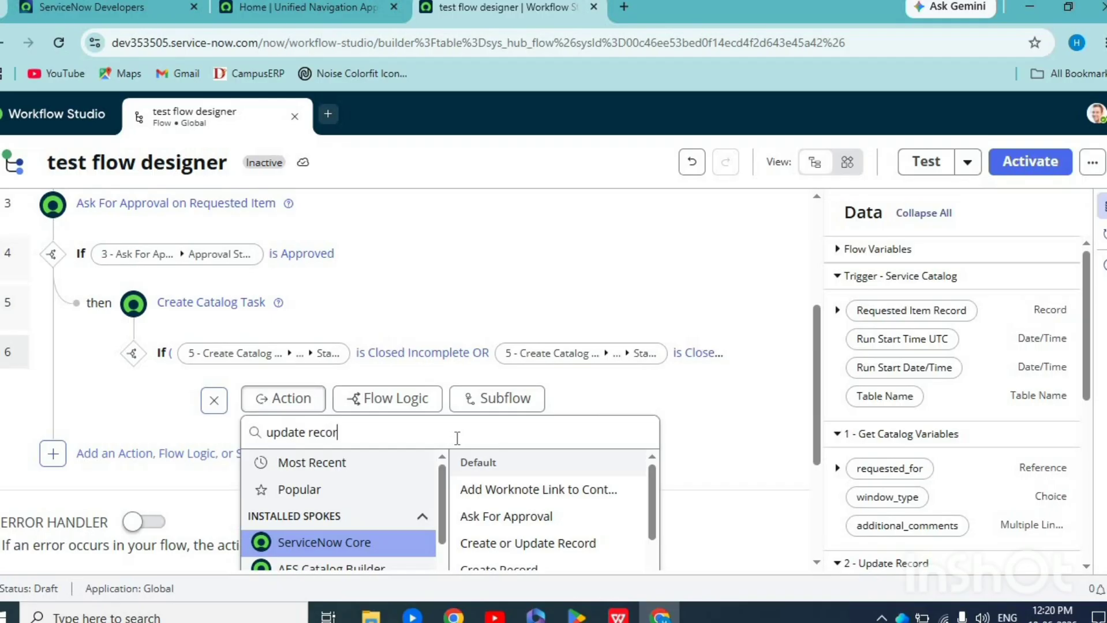
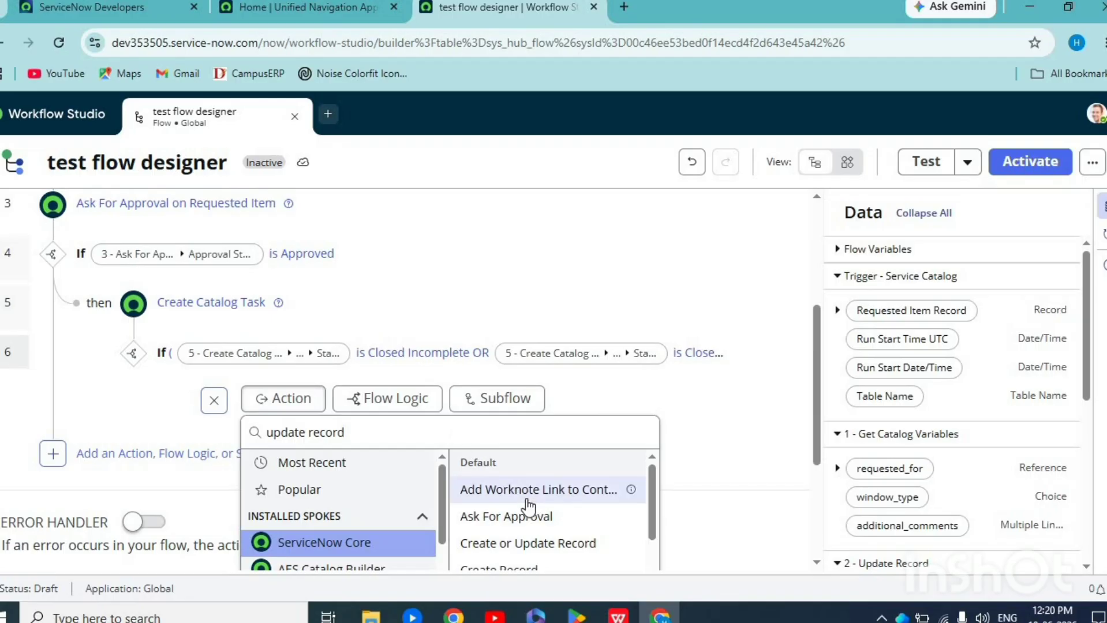
left_click(501, 370)
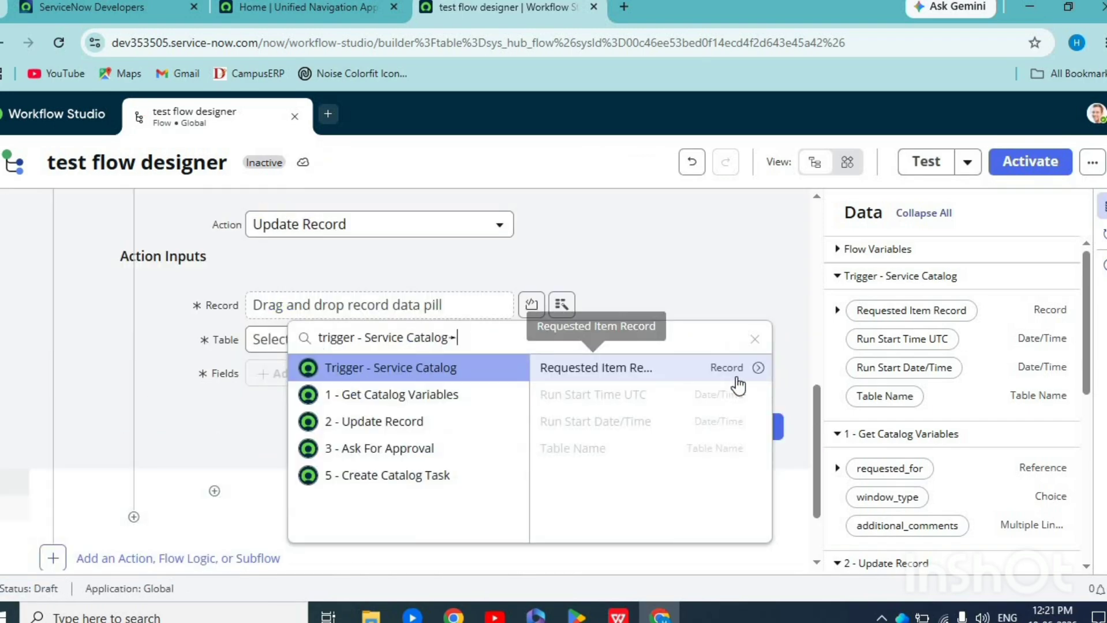
left_click(758, 369)
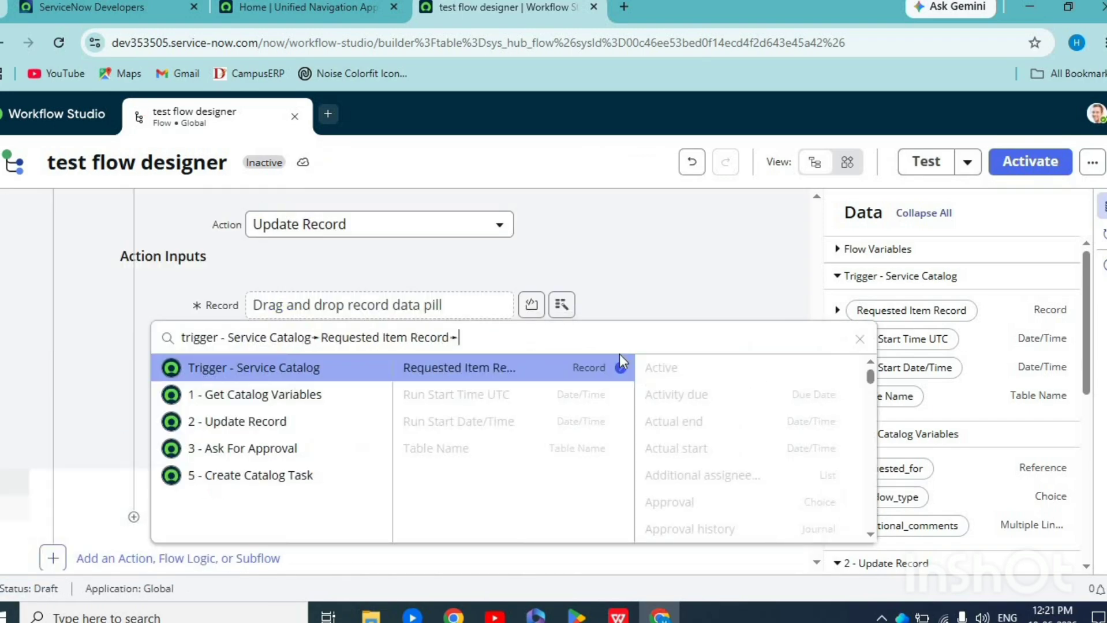
left_click(491, 368)
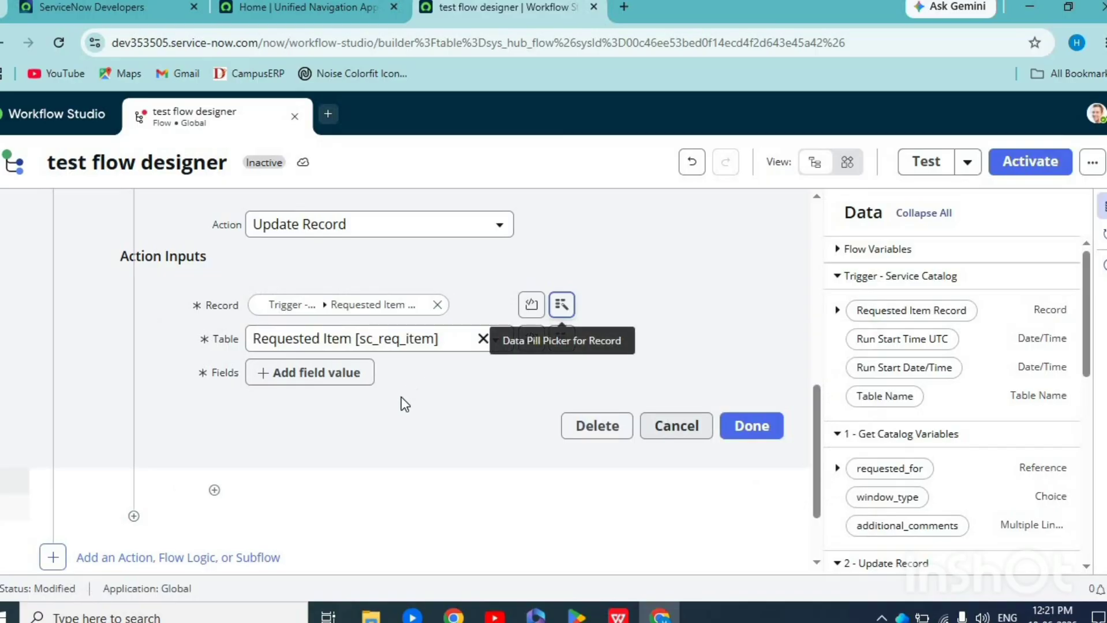
Set the requested item's State field to Closed Incomplete in this Update Record action and save it.
left_click(345, 375)
left_click(345, 375)
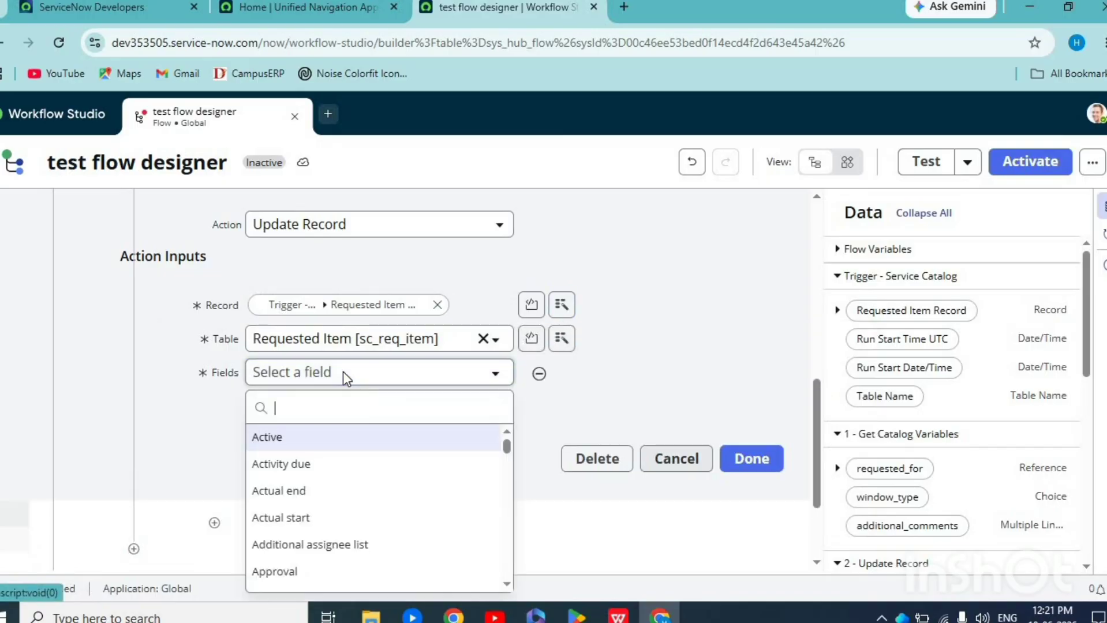
type("state")
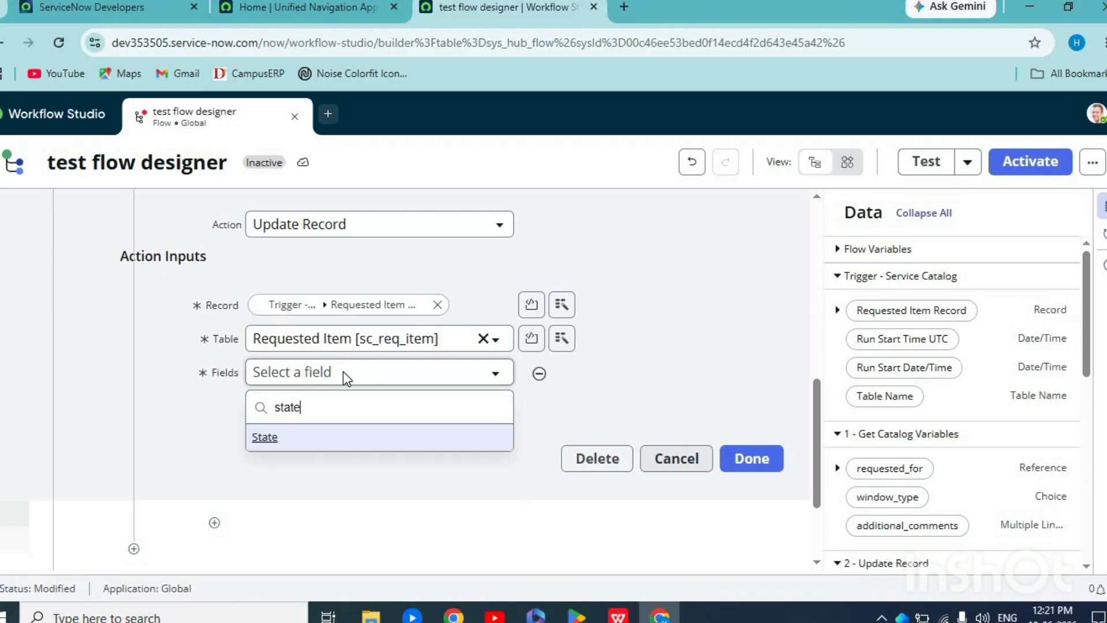
left_click(346, 438)
left_click(526, 381)
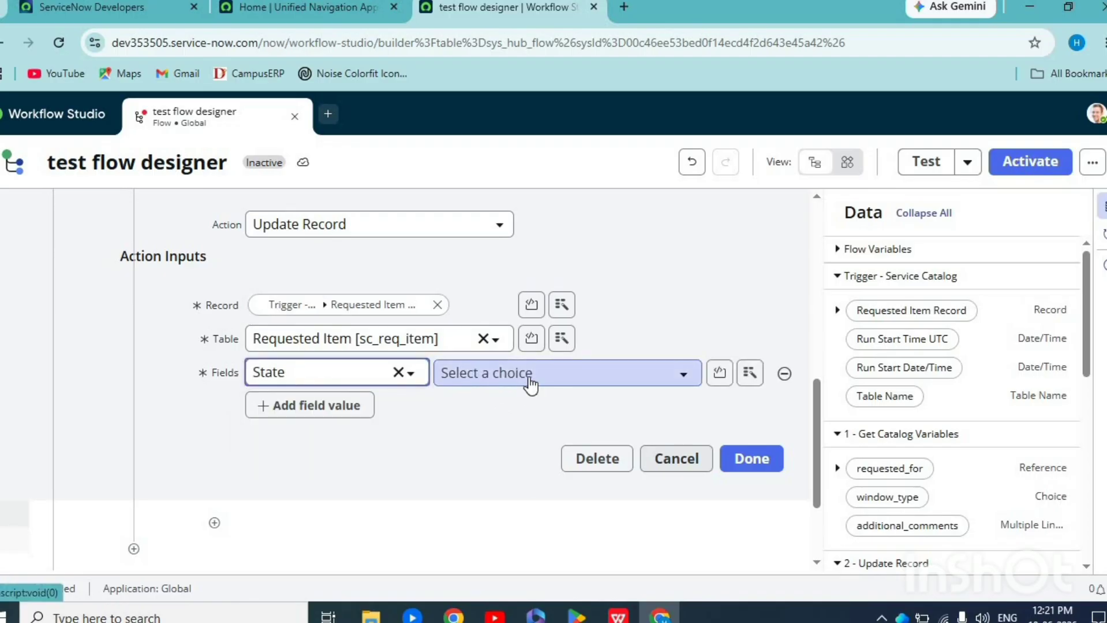
left_click(500, 509)
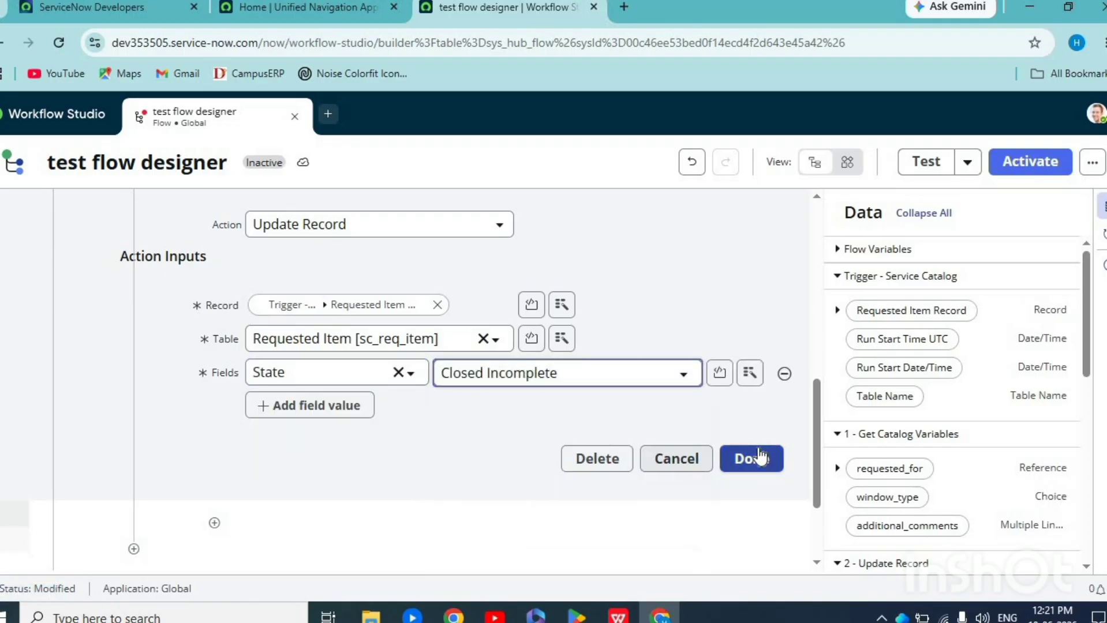
left_click(758, 465)
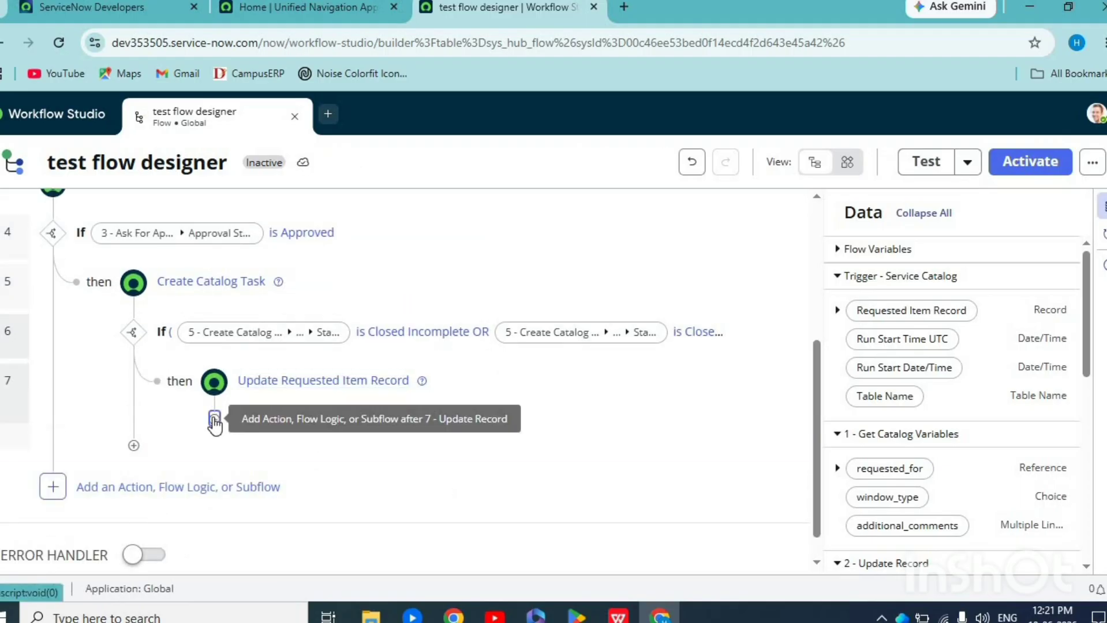
Add an End Flow logic after the requested item update inside the Closed Incomplete/Closed Skipped branch.
left_click(214, 419)
left_click(362, 439)
type("end")
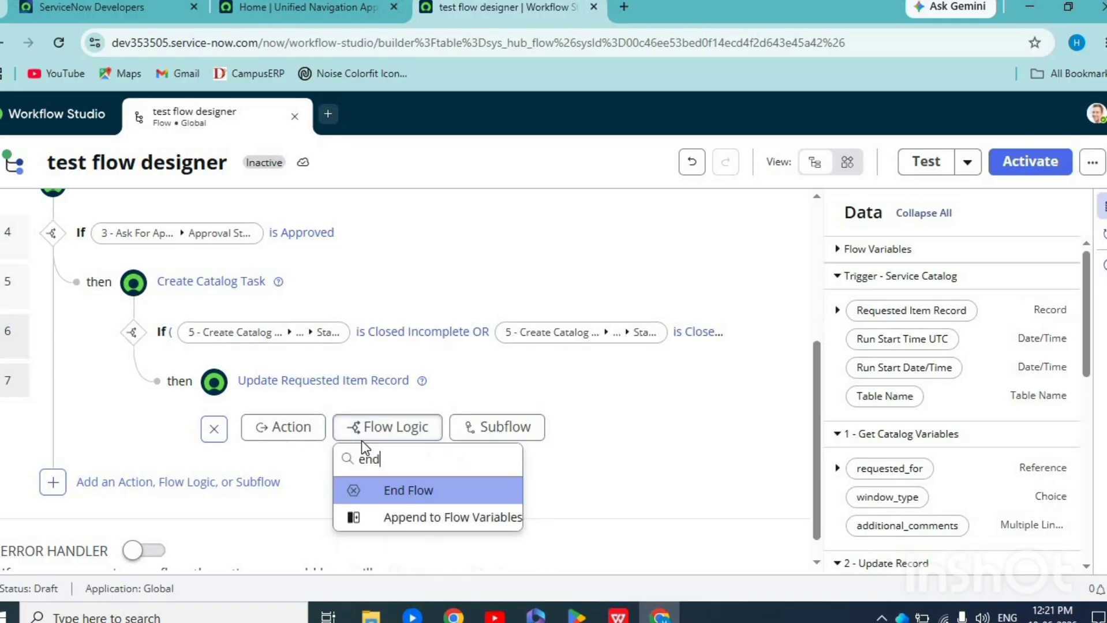
key("Return")
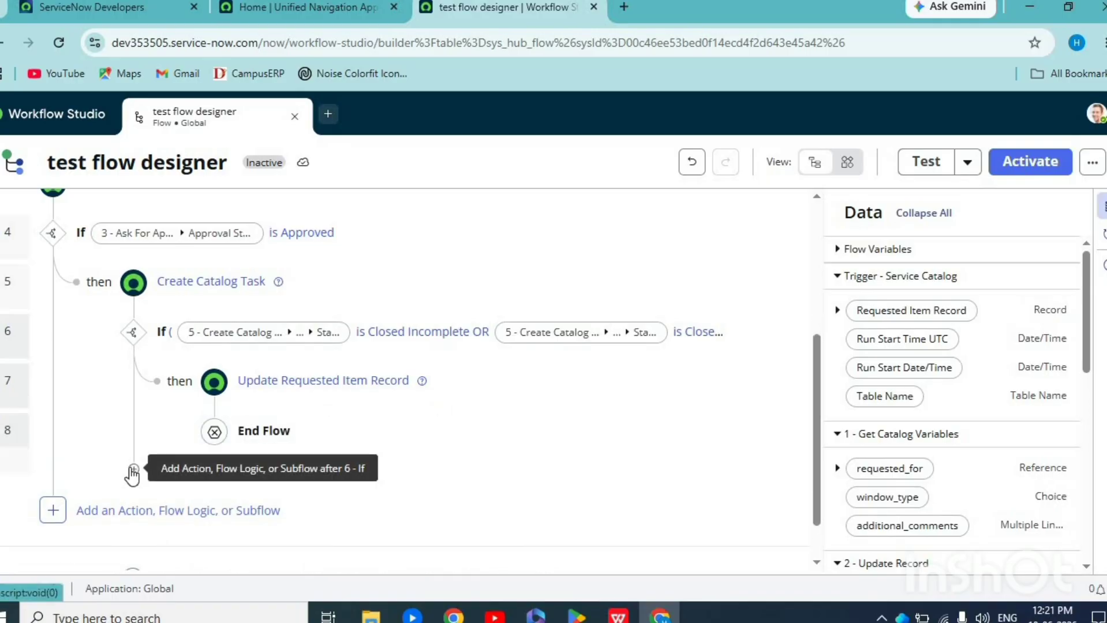
Add an Update Record action after the inner If, still within the Approved branch.
left_click(133, 472)
left_click(223, 483)
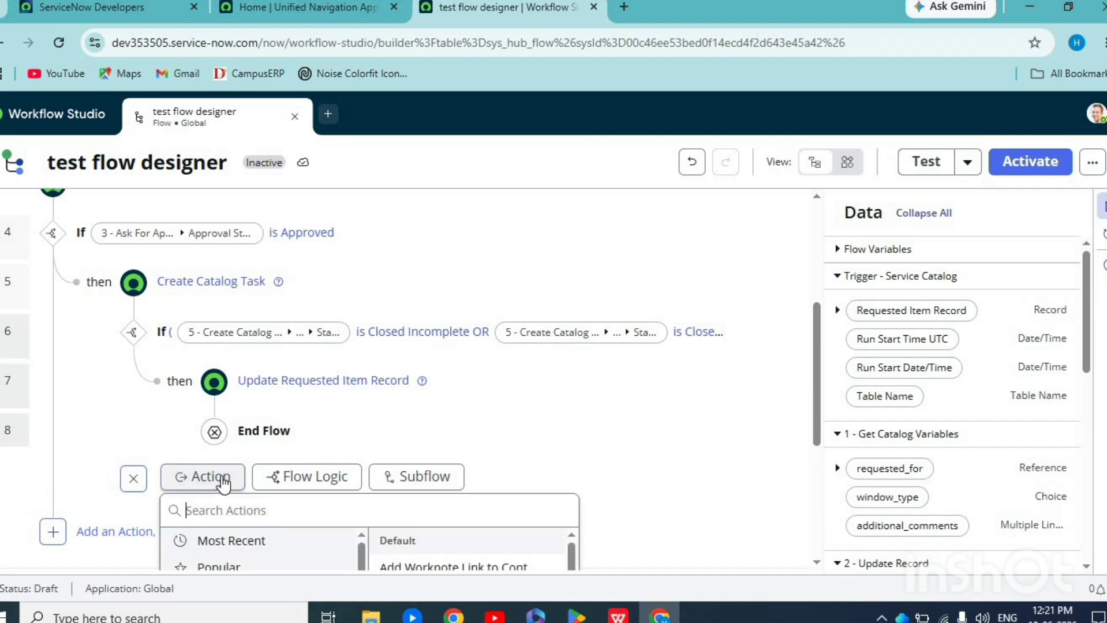
type("update r")
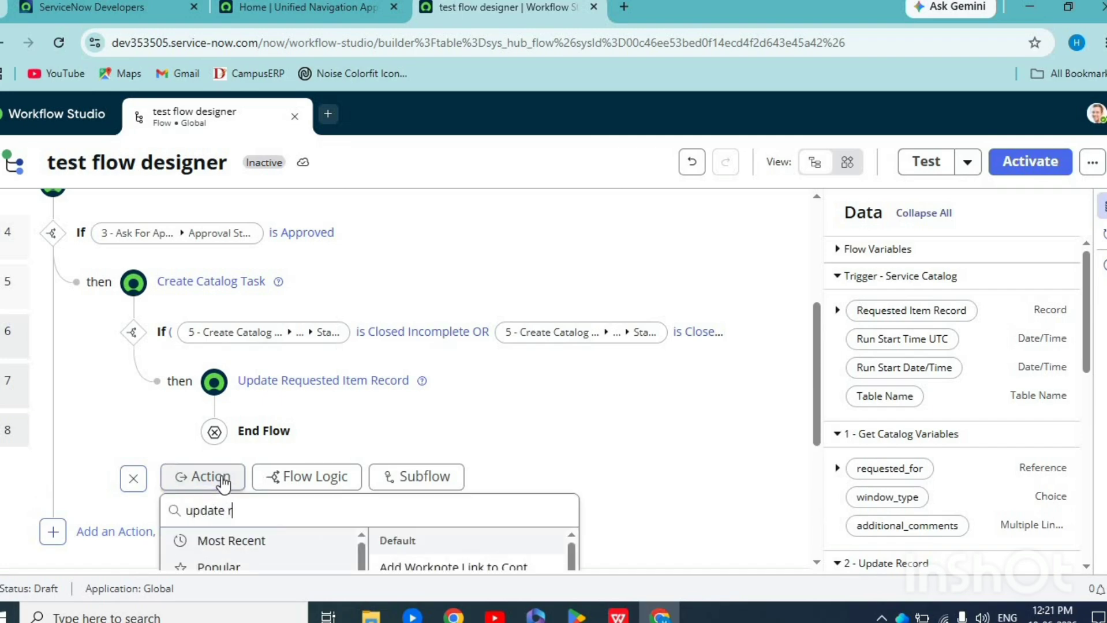
type("ecor")
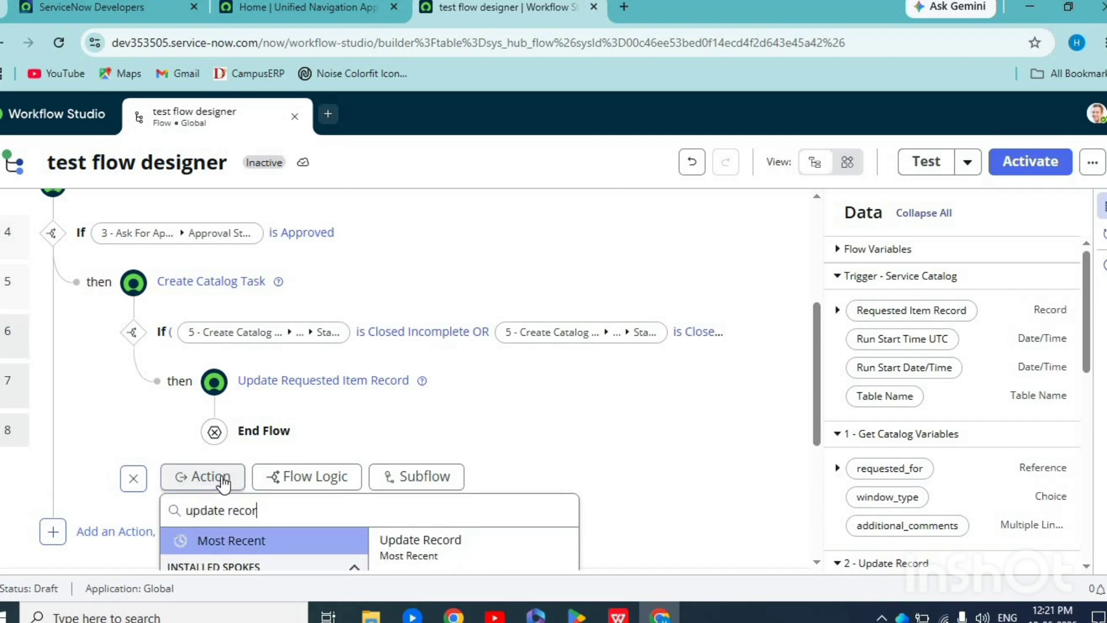
scroll(576, 401, "down", 3)
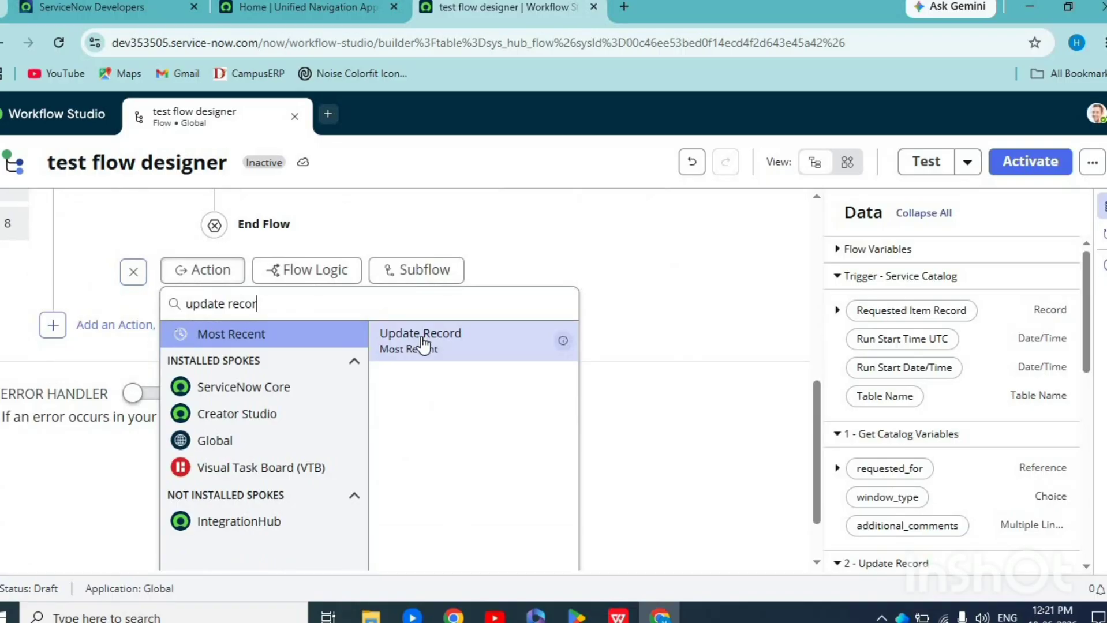
left_click(423, 342)
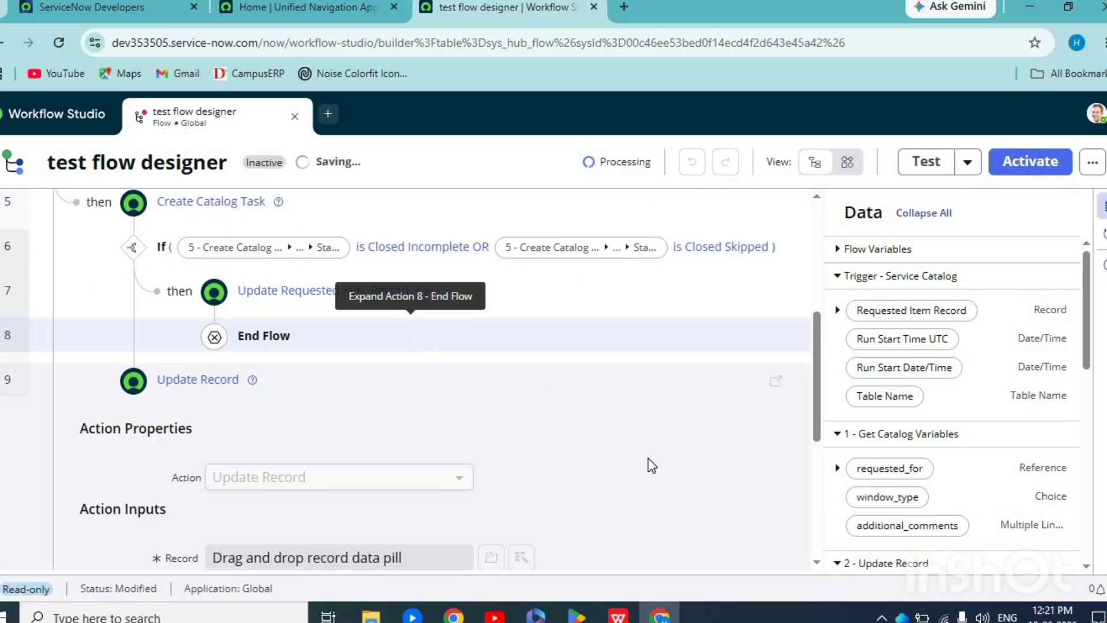
Set the new Update Record action's record to the Service Catalog trigger's Requested Item Record.
scroll(648, 455, "down", 3)
scroll(649, 455, "down", 2)
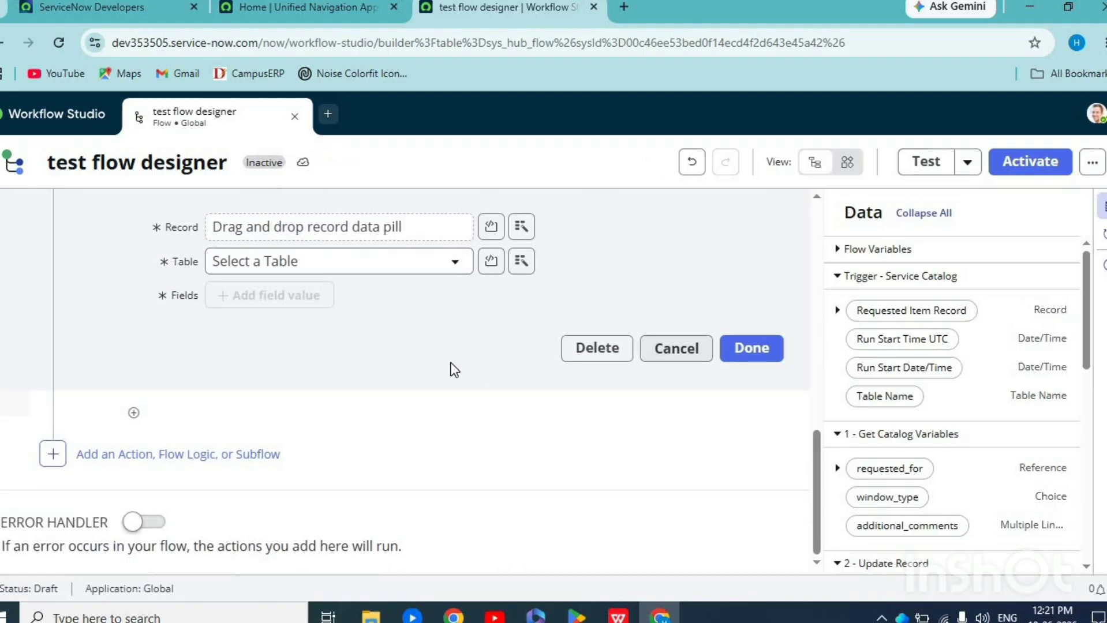
left_click(526, 228)
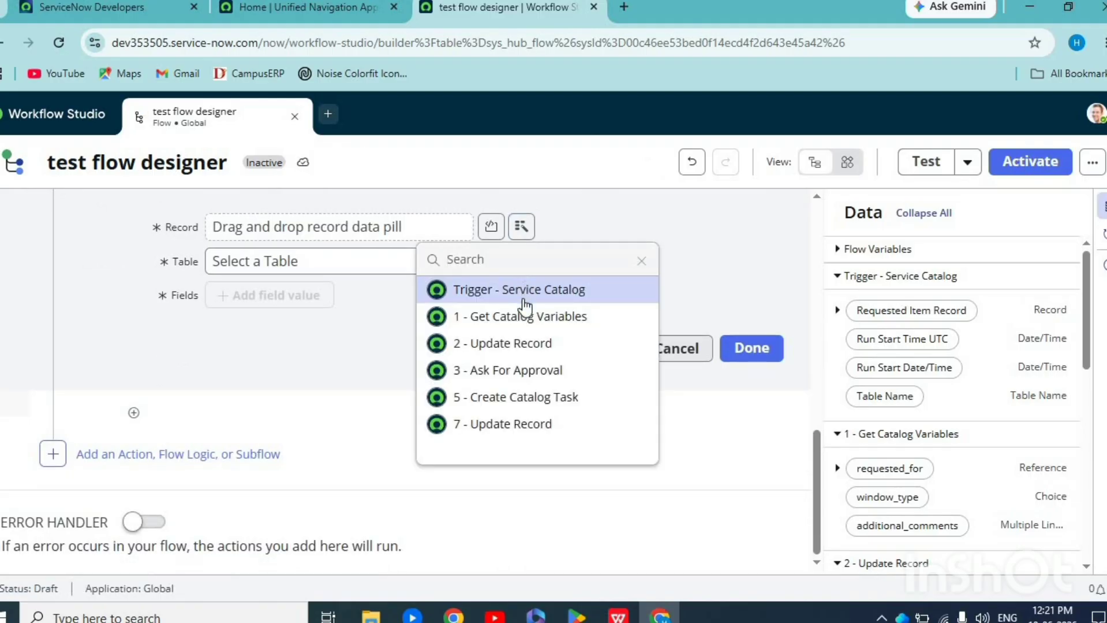
left_click(525, 306)
left_click(638, 308)
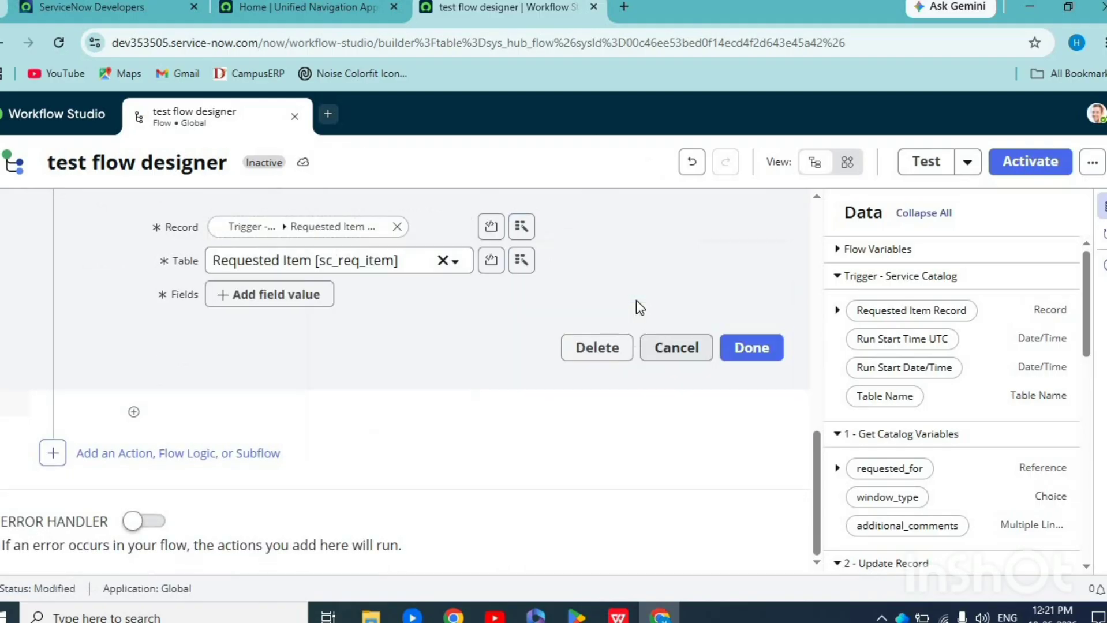
Set the requested item's State field to Closed Complete in the new Update Record action and save it.
left_click(284, 293)
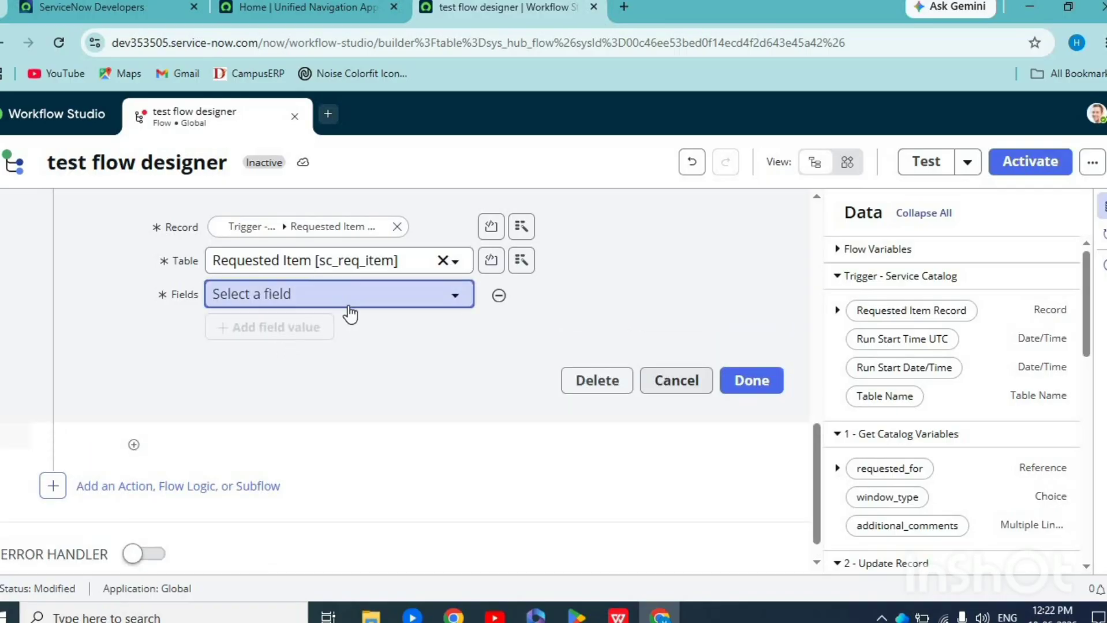
left_click(366, 297)
type("stat")
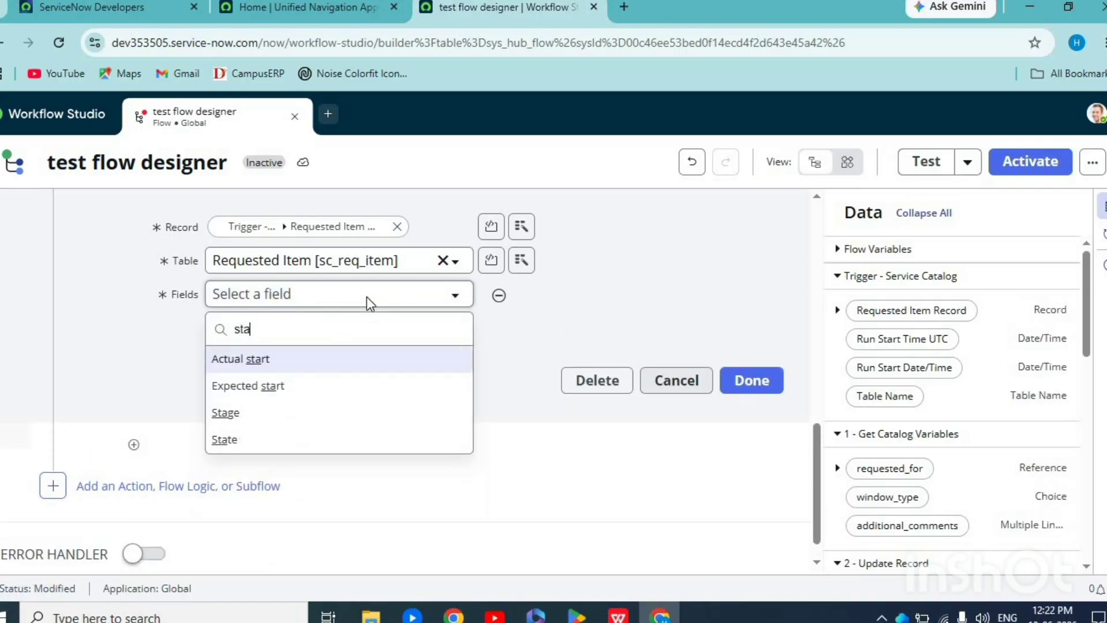
left_click(342, 361)
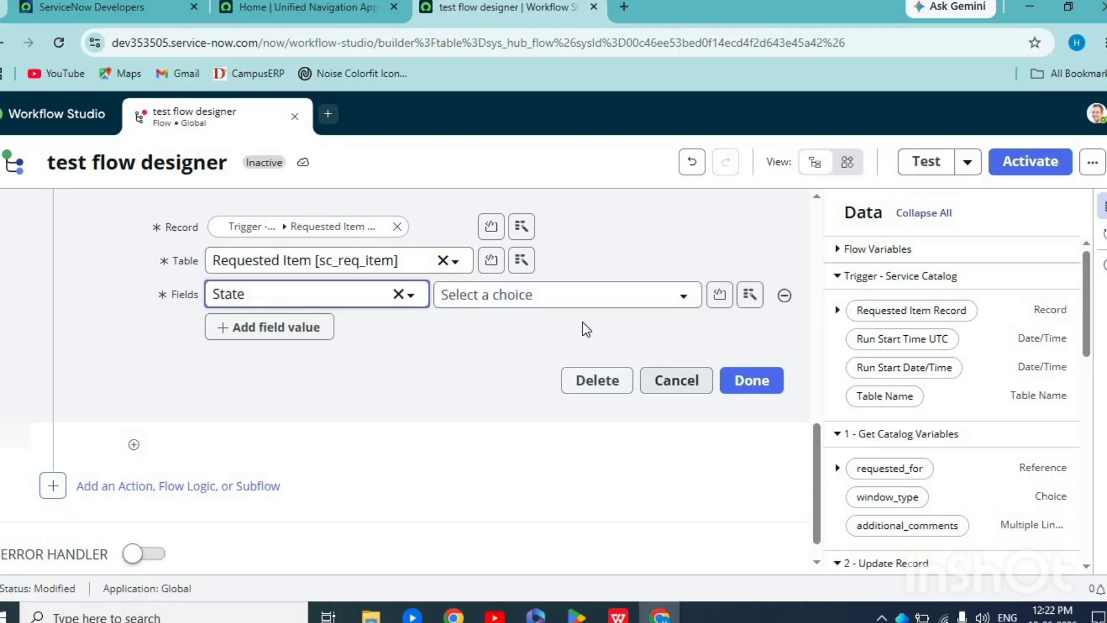
left_click(560, 300)
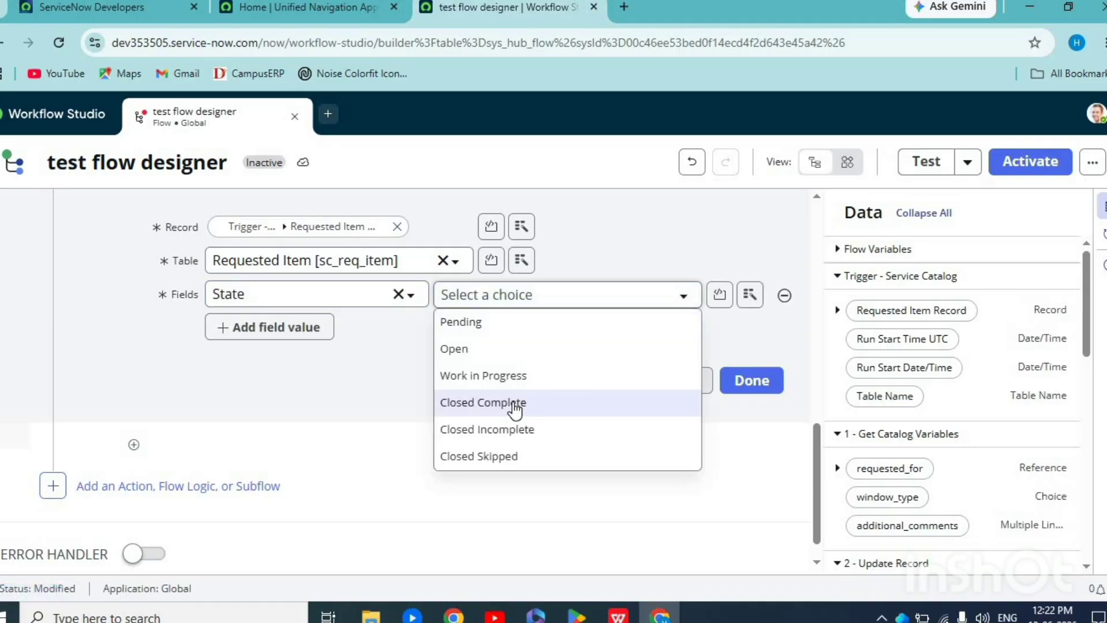
left_click(741, 385)
left_click(742, 385)
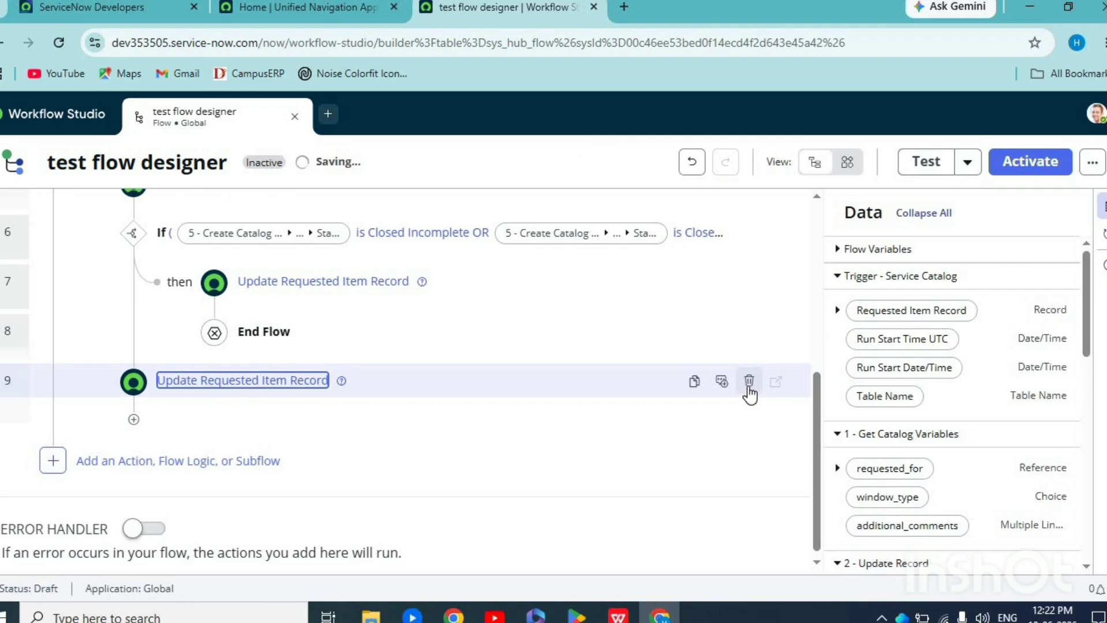
Add an End Flow logic after the Closed Complete update to finish the Approved branch.
left_click(134, 421)
left_click(302, 440)
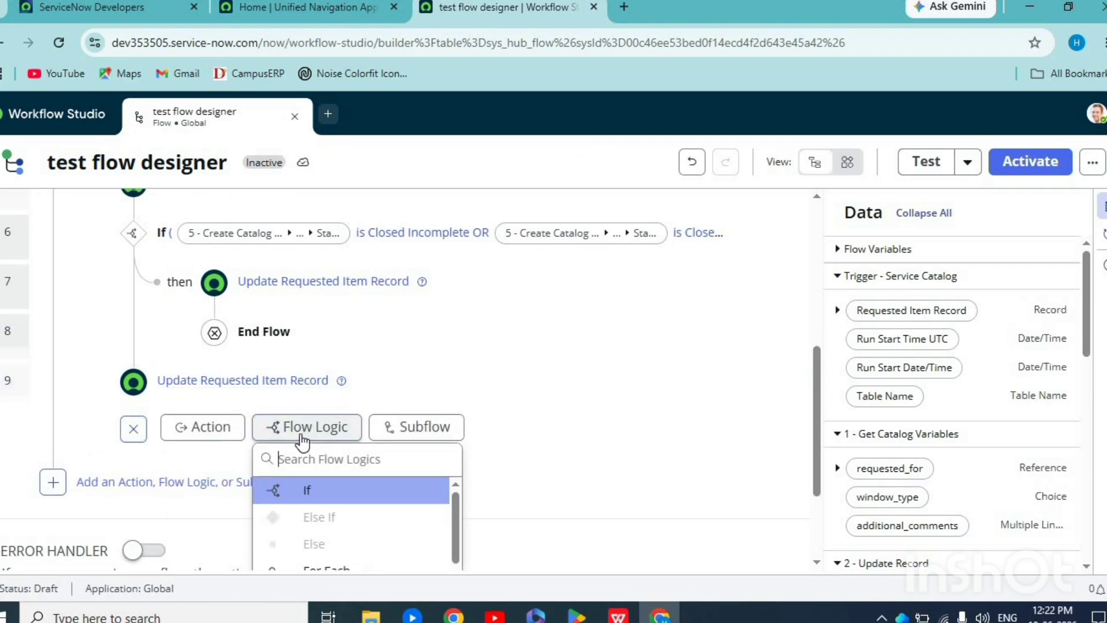
type("en")
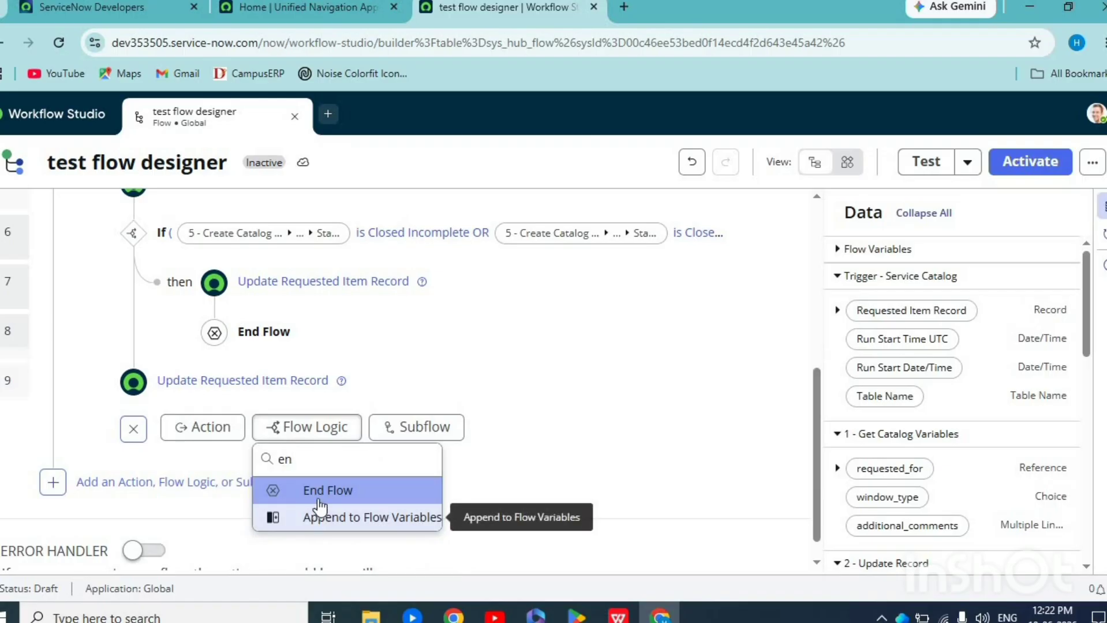
left_click(320, 500)
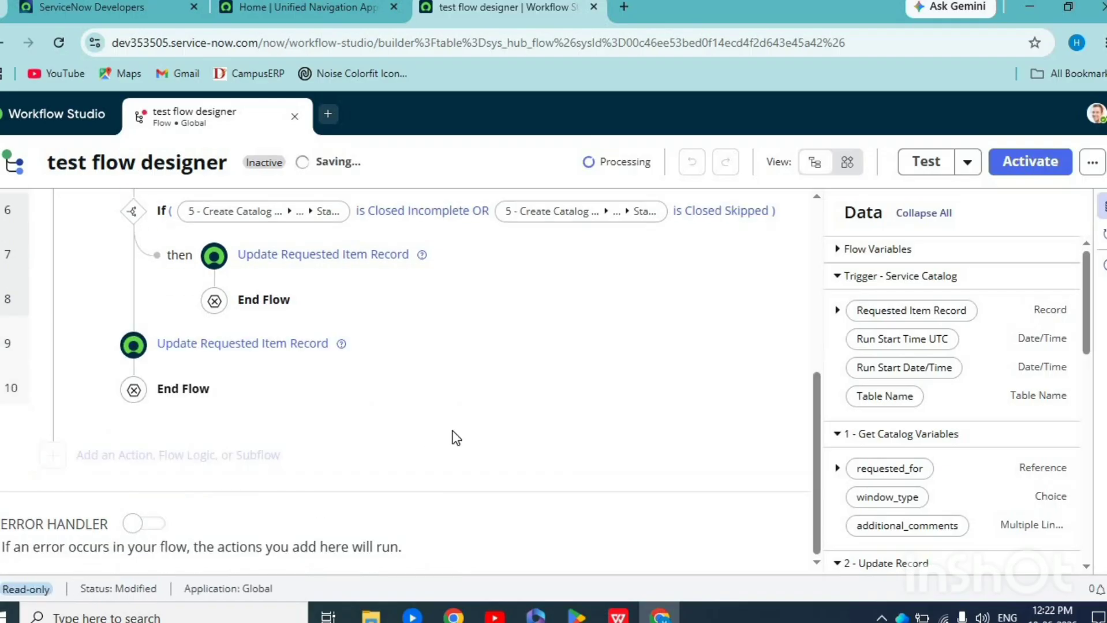
Add an Else flow logic after the Approved branch, at the same level as the approval If.
scroll(457, 436, "up", 6)
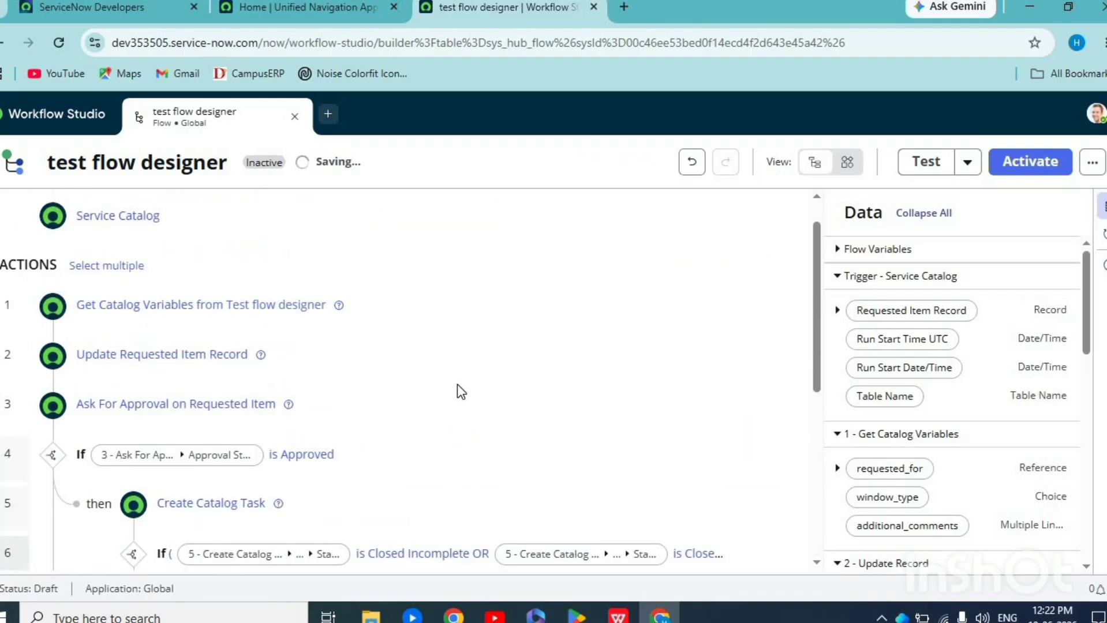
scroll(457, 391, "down", 2)
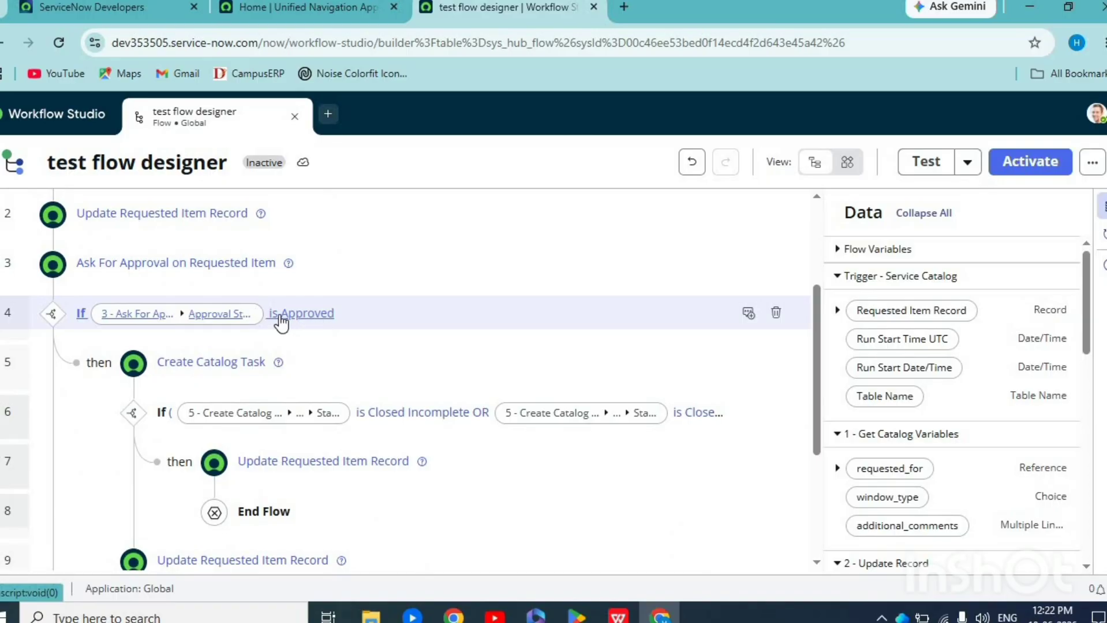
scroll(62, 410, "down", 2)
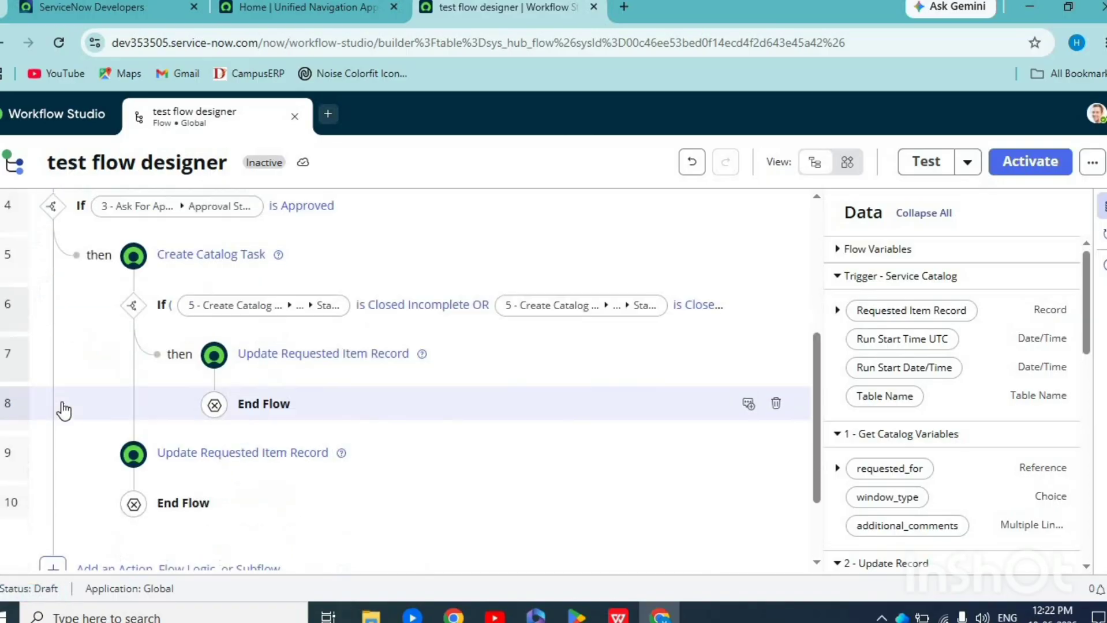
scroll(62, 407, "down", 2)
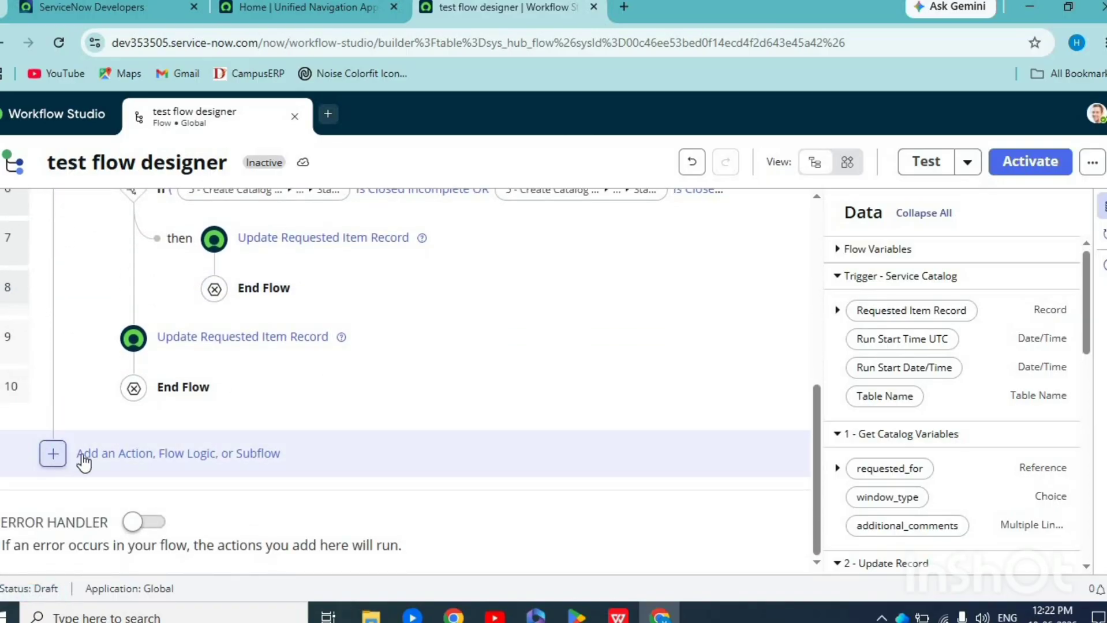
left_click(88, 456)
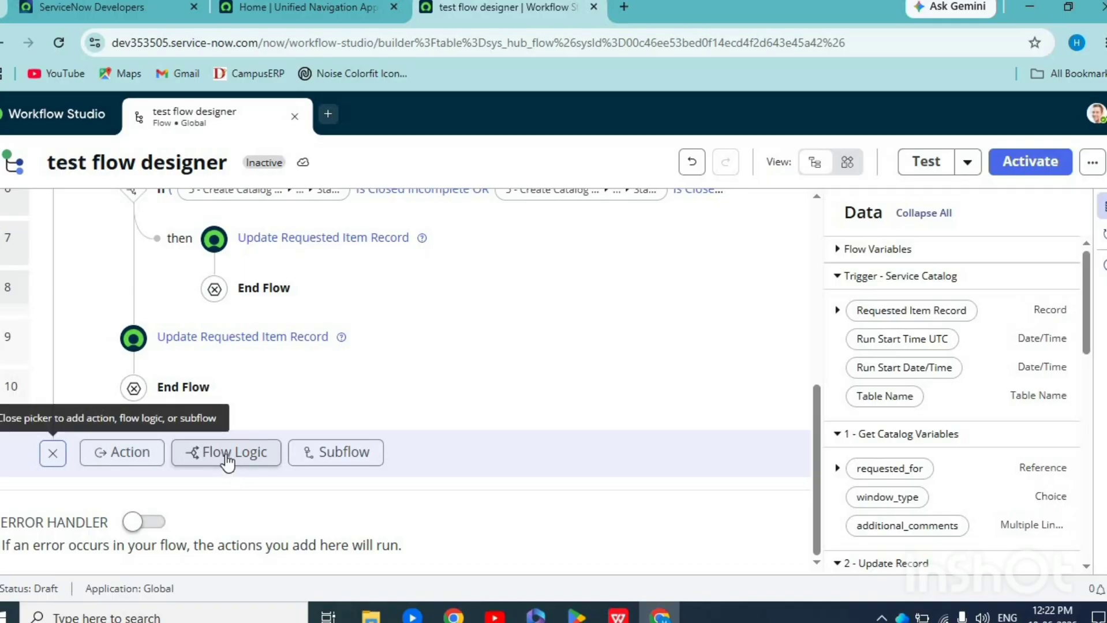
left_click(228, 460)
type("el")
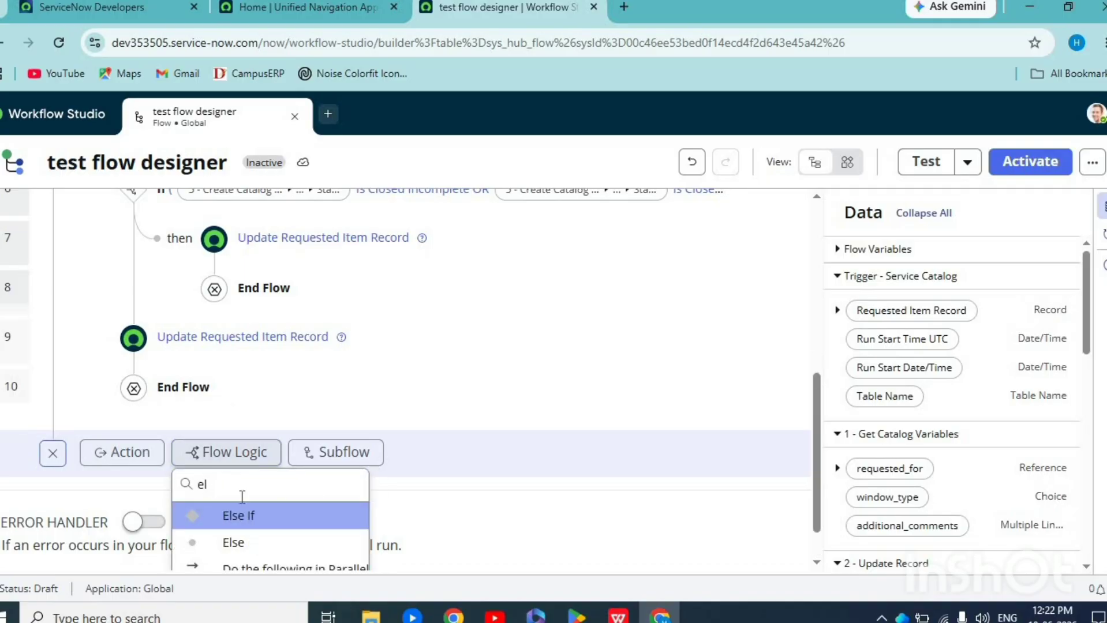
left_click(246, 541)
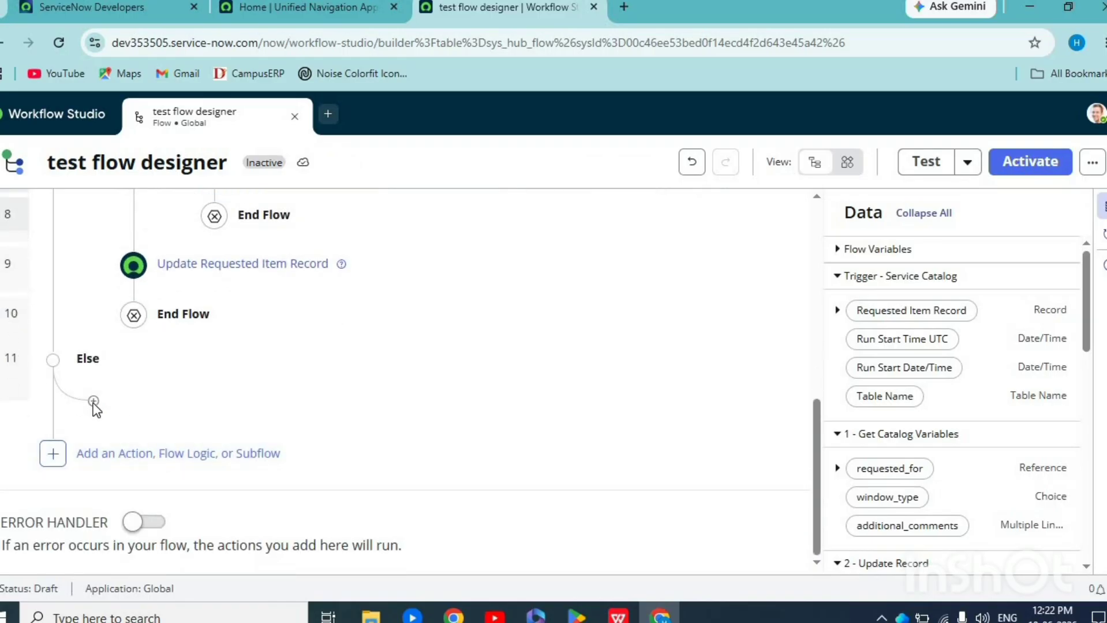
Add an Update Record action below the Else and set its record to the Service Catalog trigger's Requested Item Record.
left_click(121, 454)
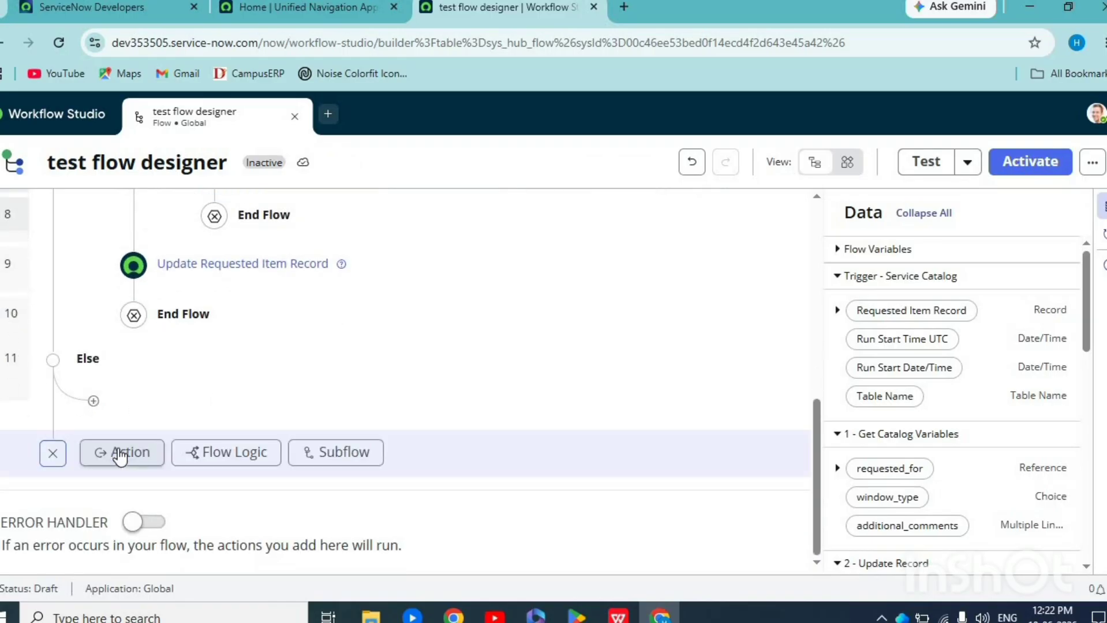
left_click(130, 454)
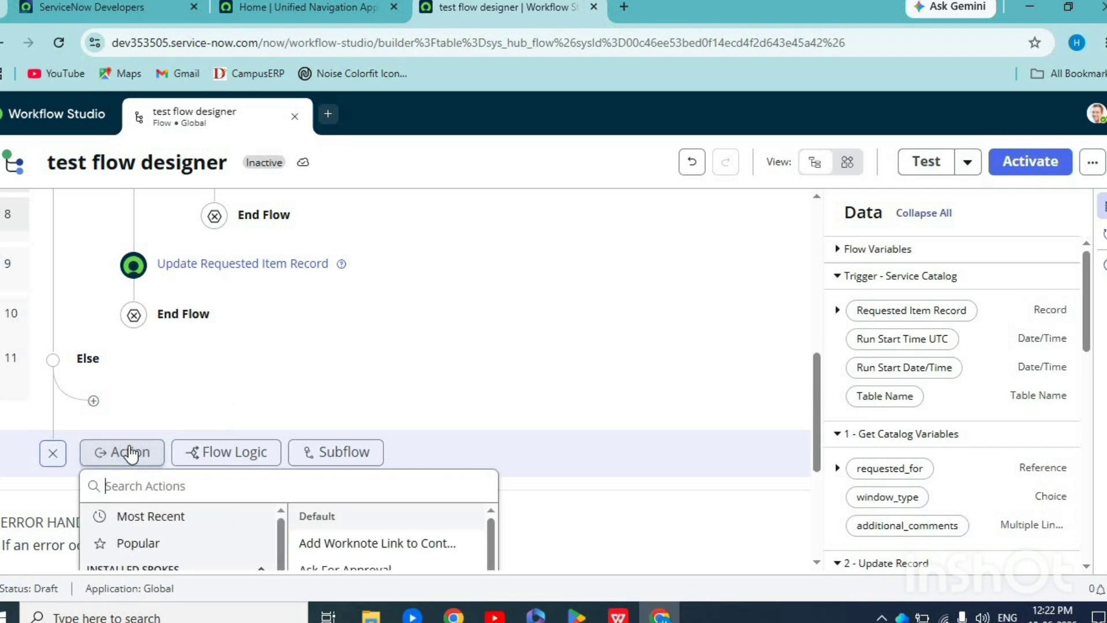
type("up")
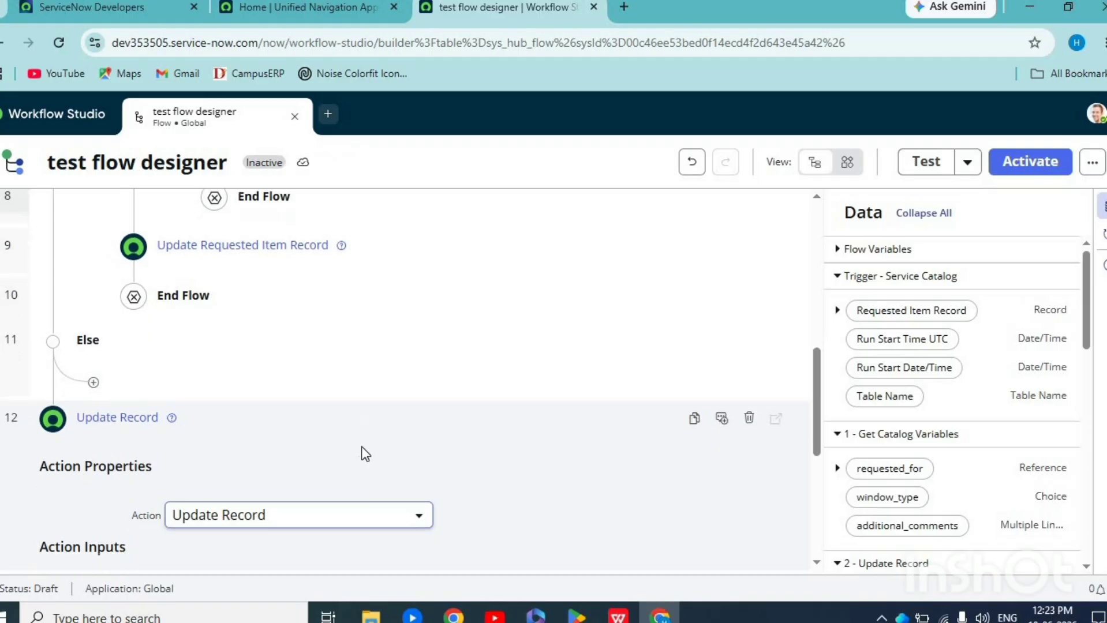
scroll(362, 450, "down", 4)
left_click(481, 362)
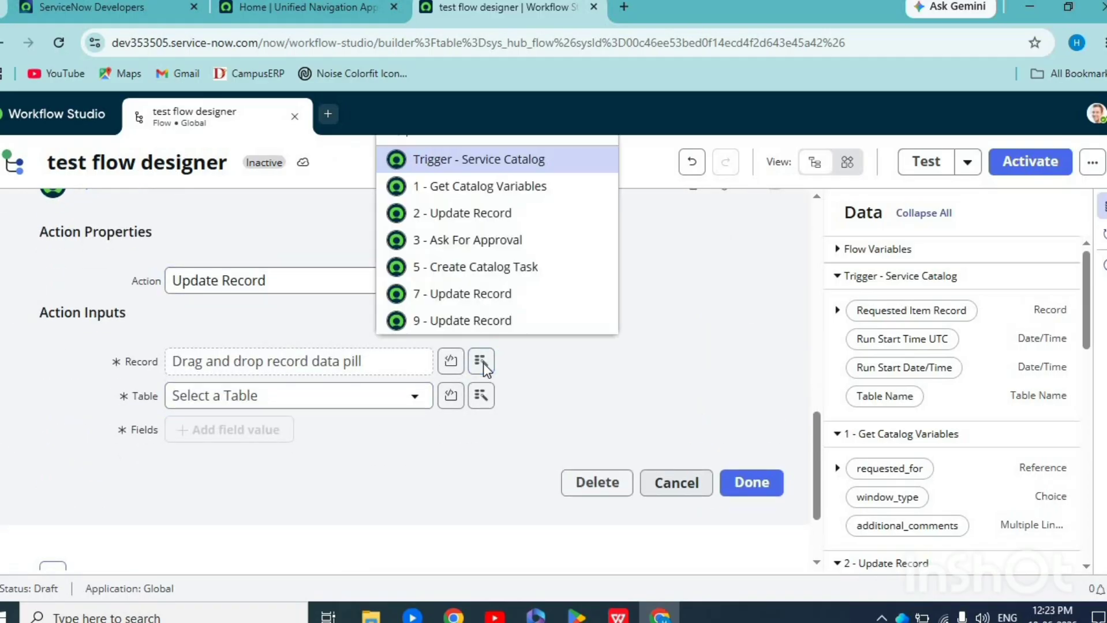
left_click(465, 165)
left_click(561, 163)
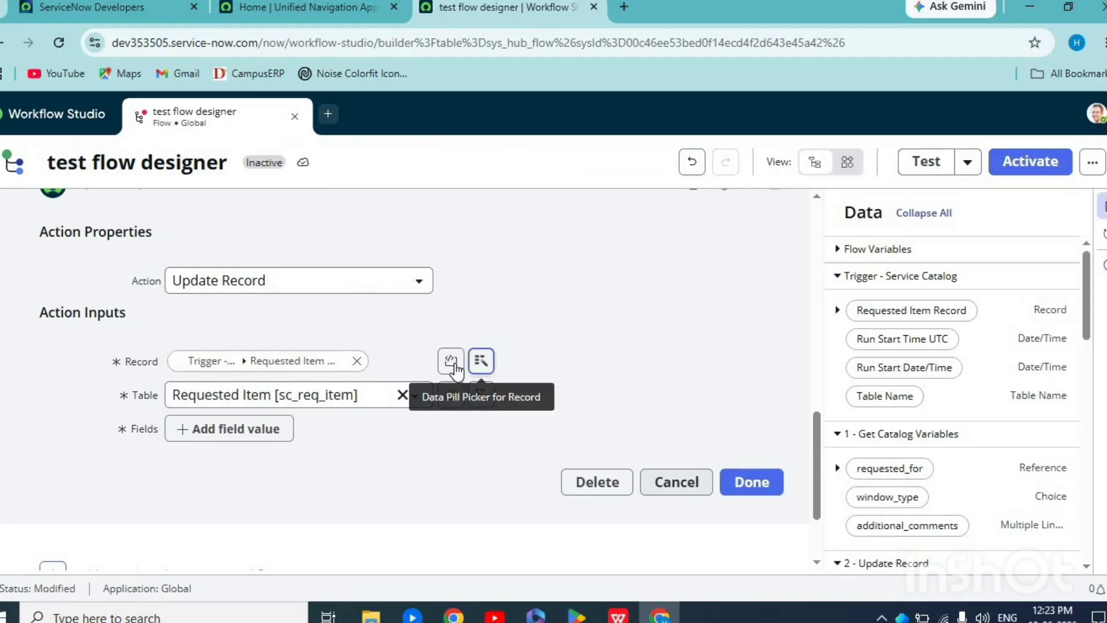
Set the requested item's State field to Closed Complete in the Update Record action below the Else and save it.
left_click(271, 427)
type("stat")
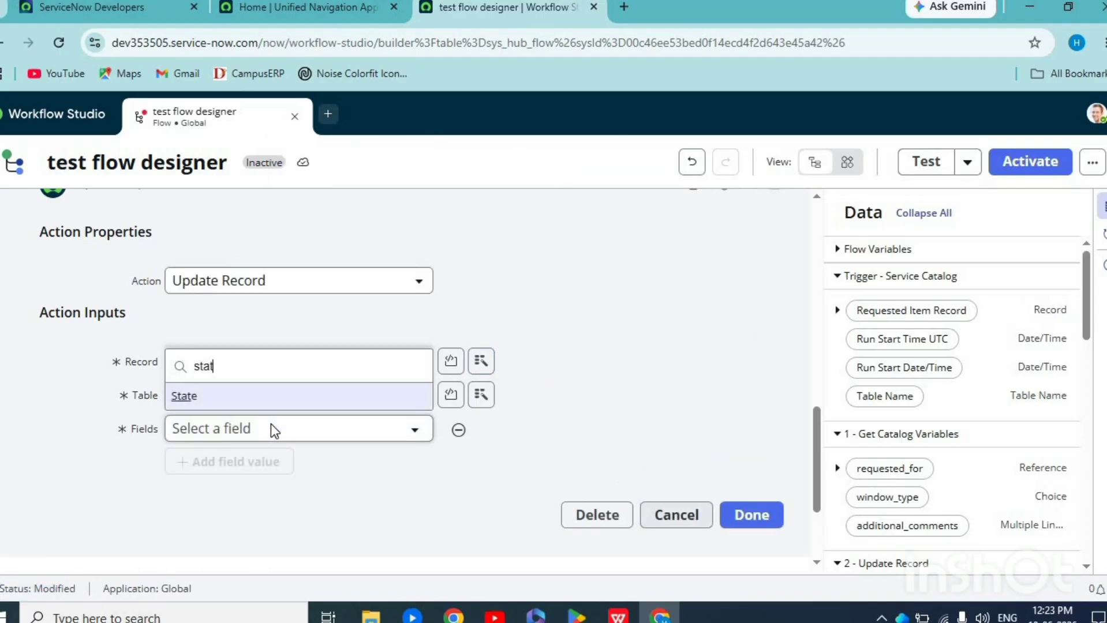
key("Return")
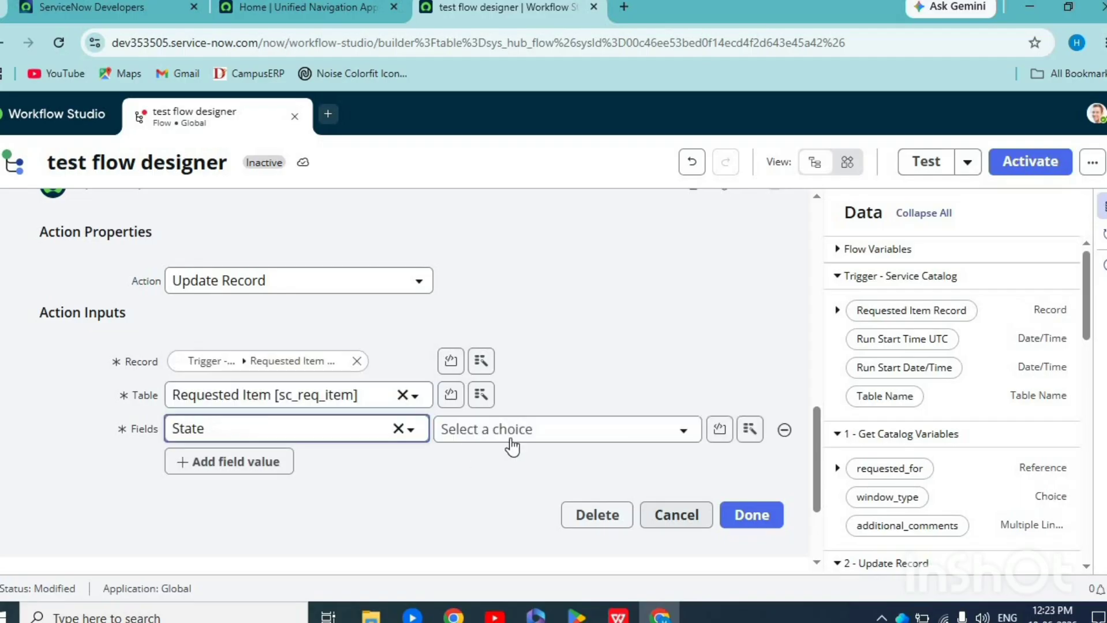
left_click(513, 434)
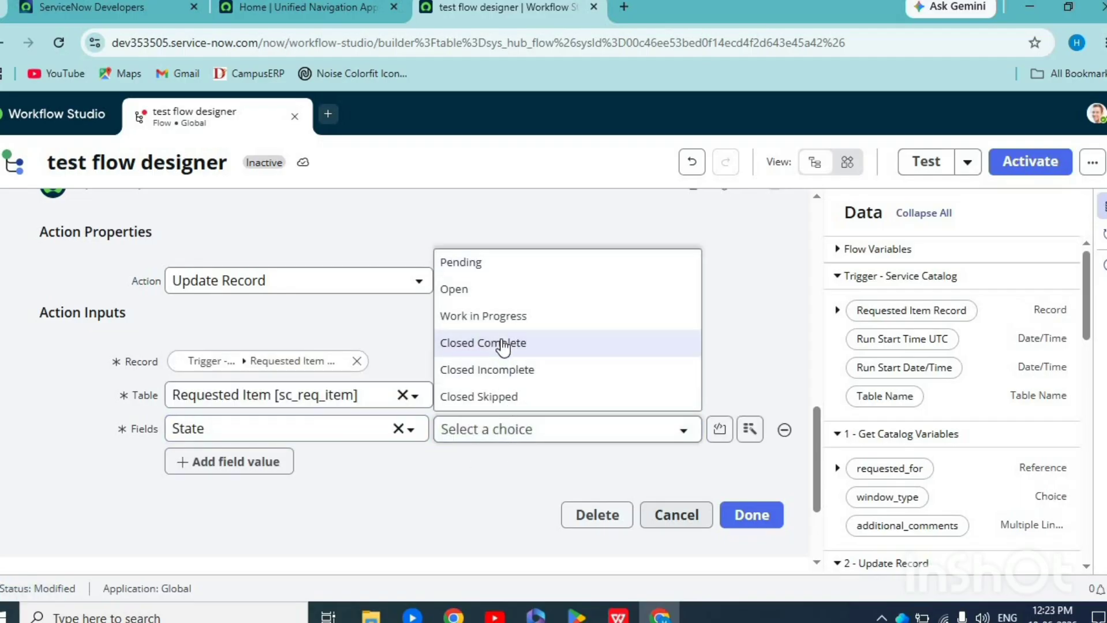
left_click(497, 343)
left_click(750, 515)
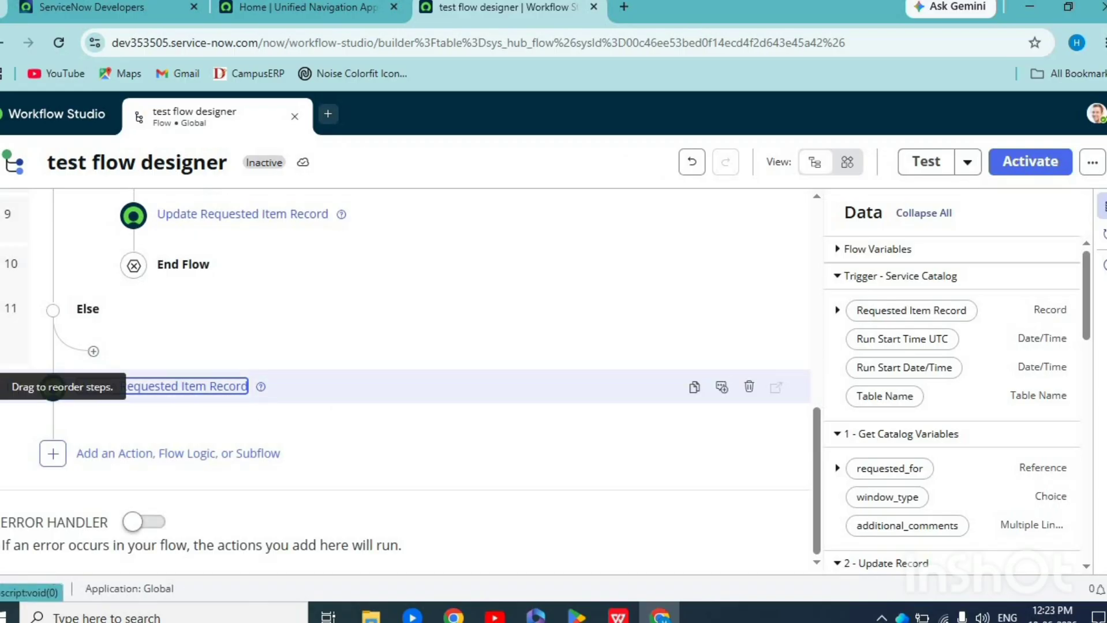
Move the last Update Requested Item Record action into the Else branch and add an End Flow logic after it.
left_click_drag(54, 387, 95, 377)
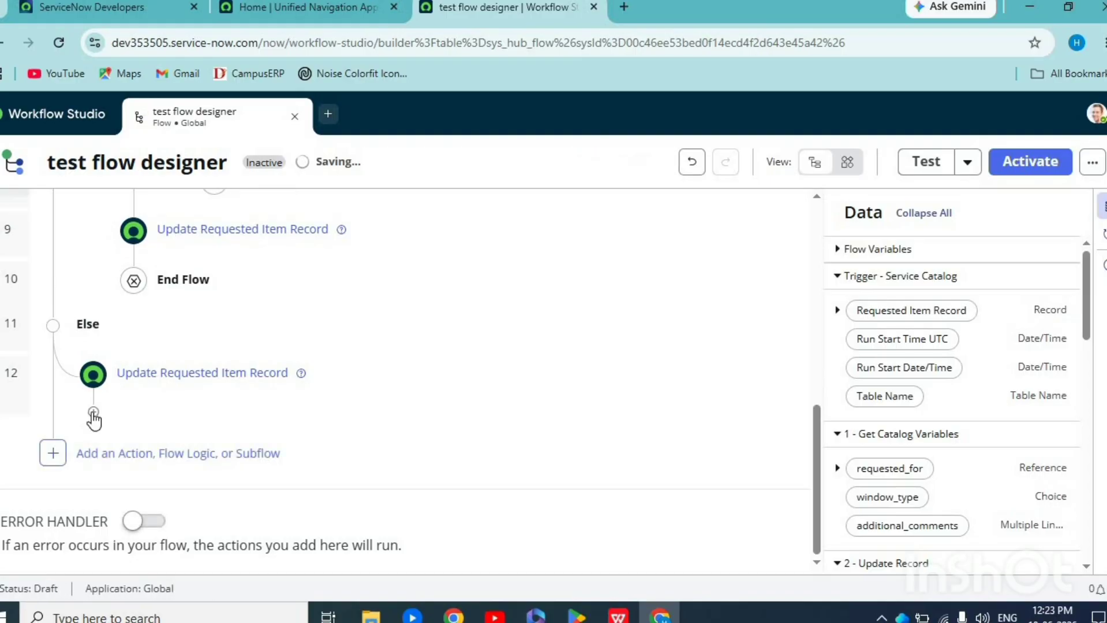
left_click(93, 412)
left_click(241, 428)
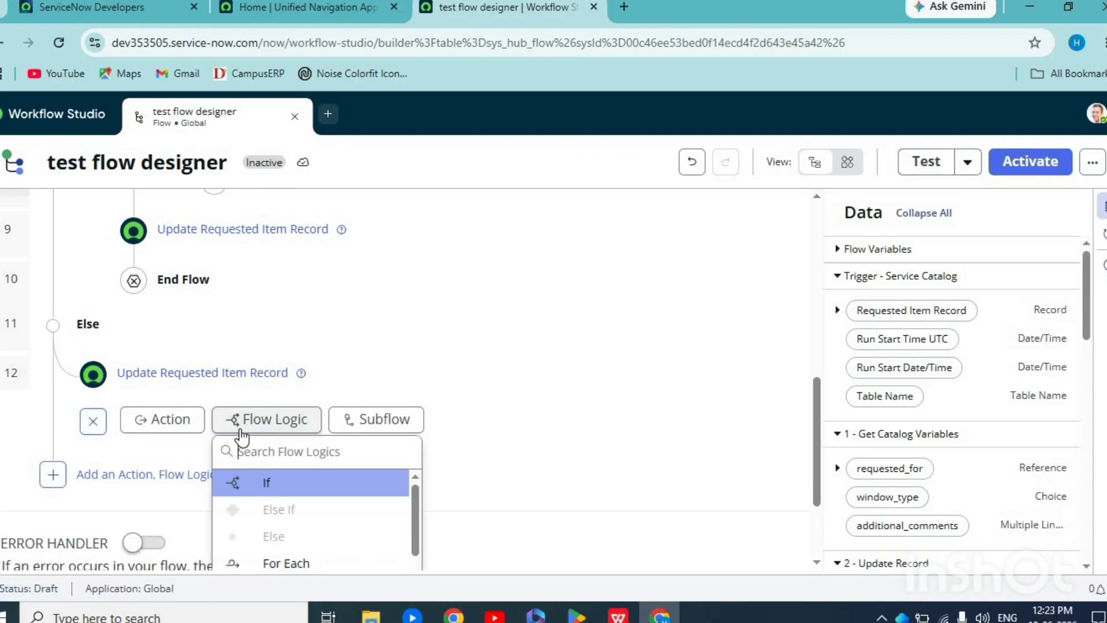
type("end")
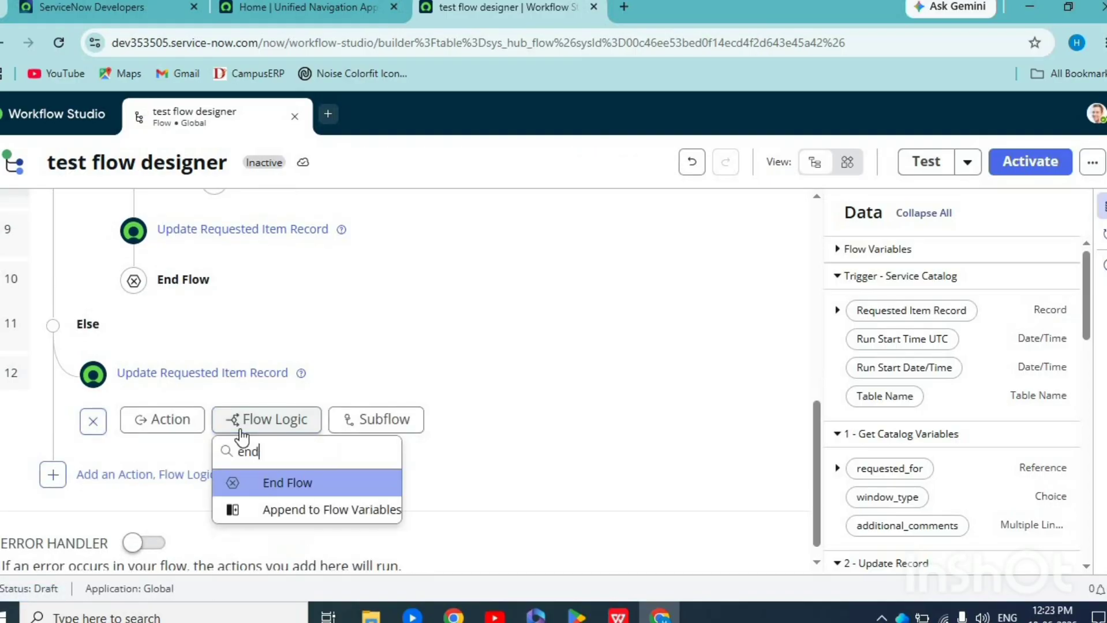
left_click(268, 487)
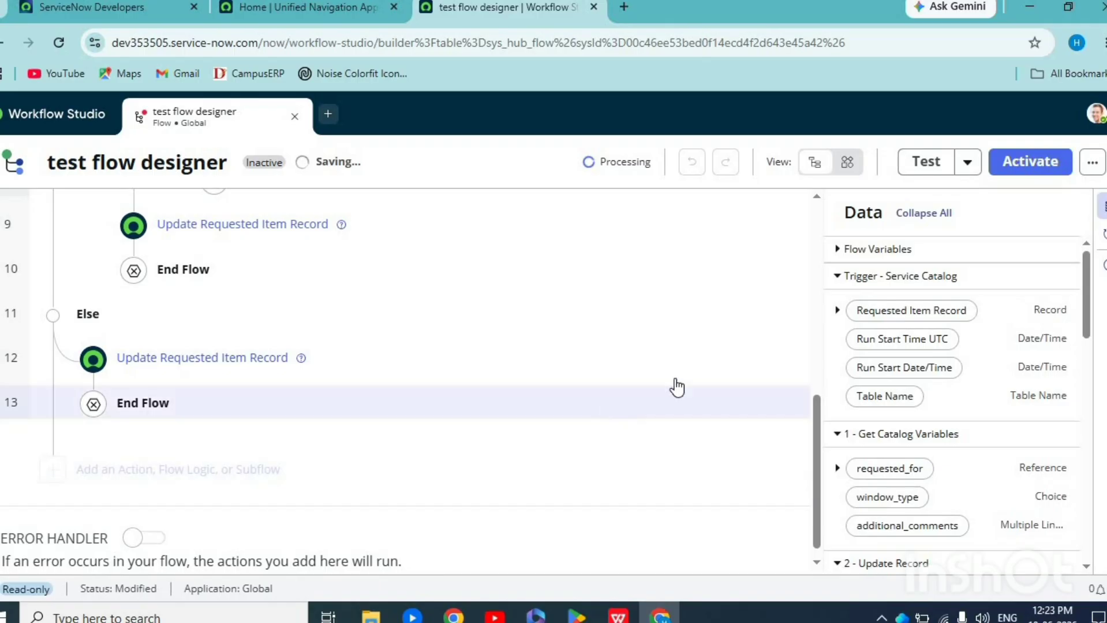
Activate the test flow designer flow and confirm the activation.
left_click(1020, 173)
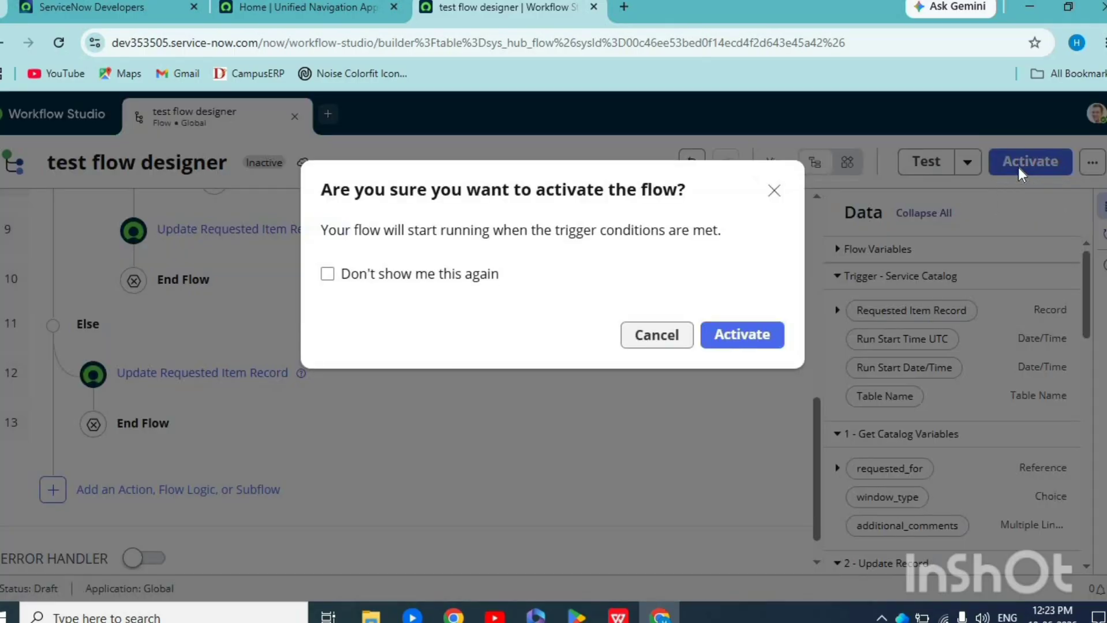
left_click(740, 335)
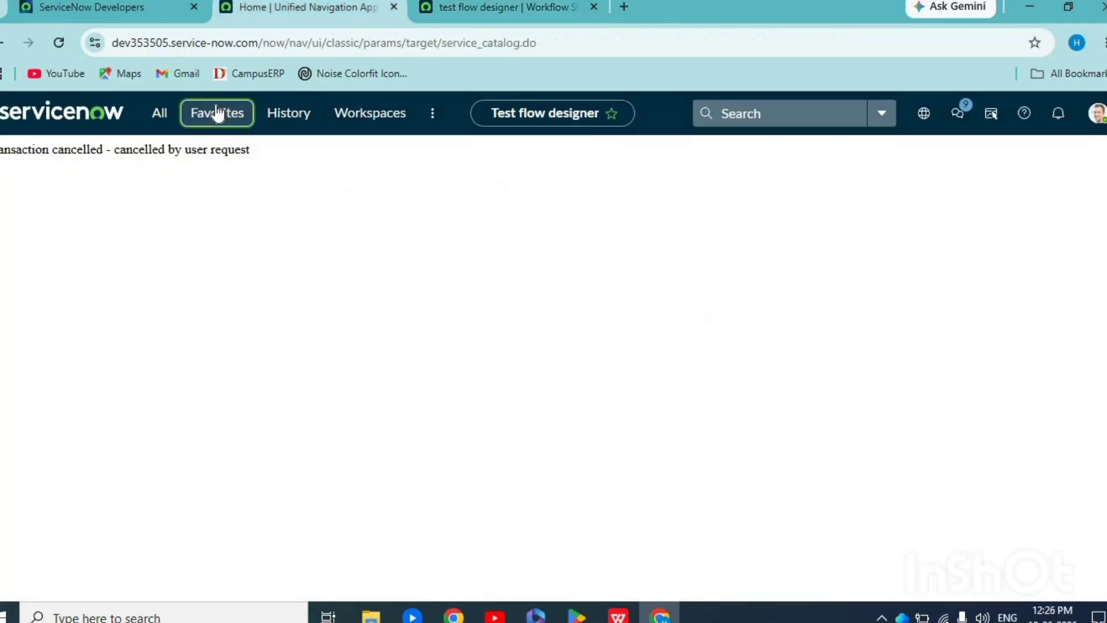
Open the Test flow designer catalog item from the favorited Catalog Definitions - Maintain Items list in the ServiceNow instance.
left_click(216, 112)
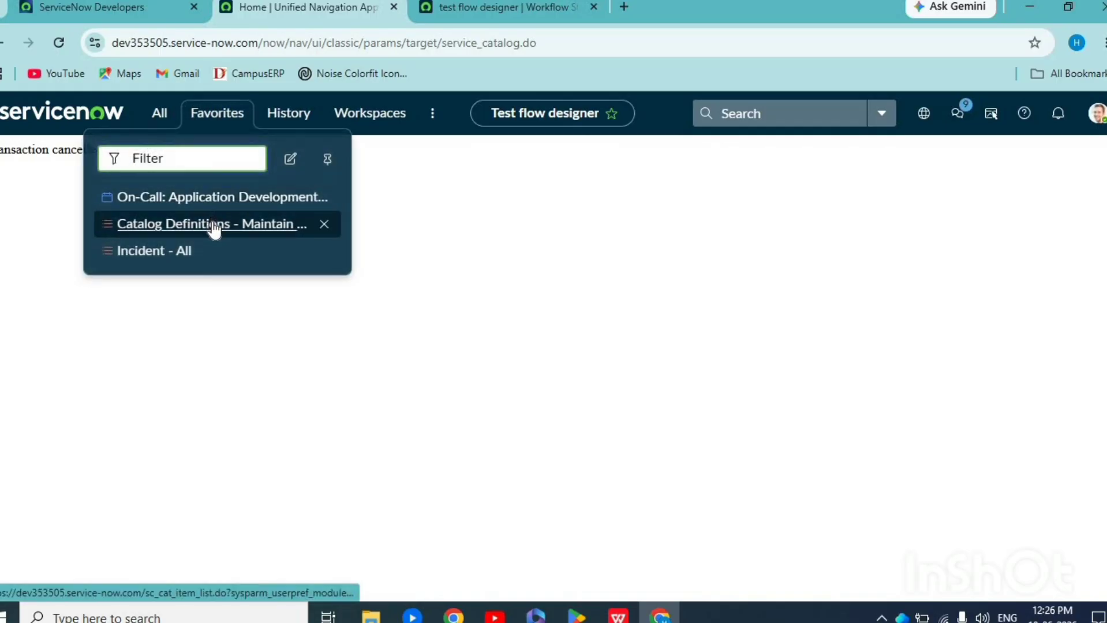
left_click(214, 228)
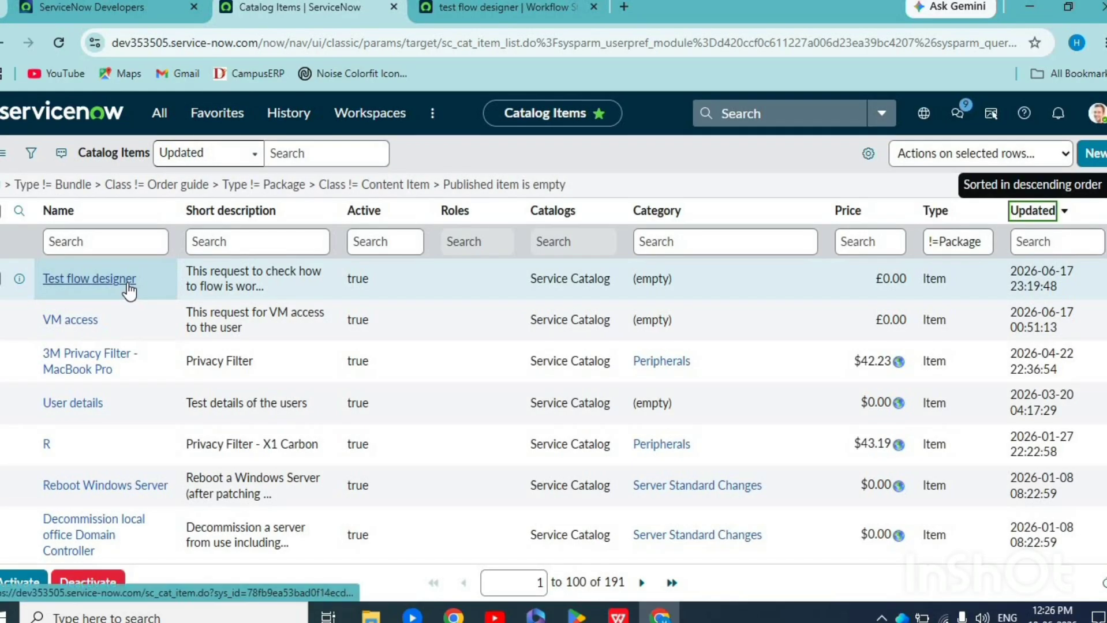
left_click(128, 284)
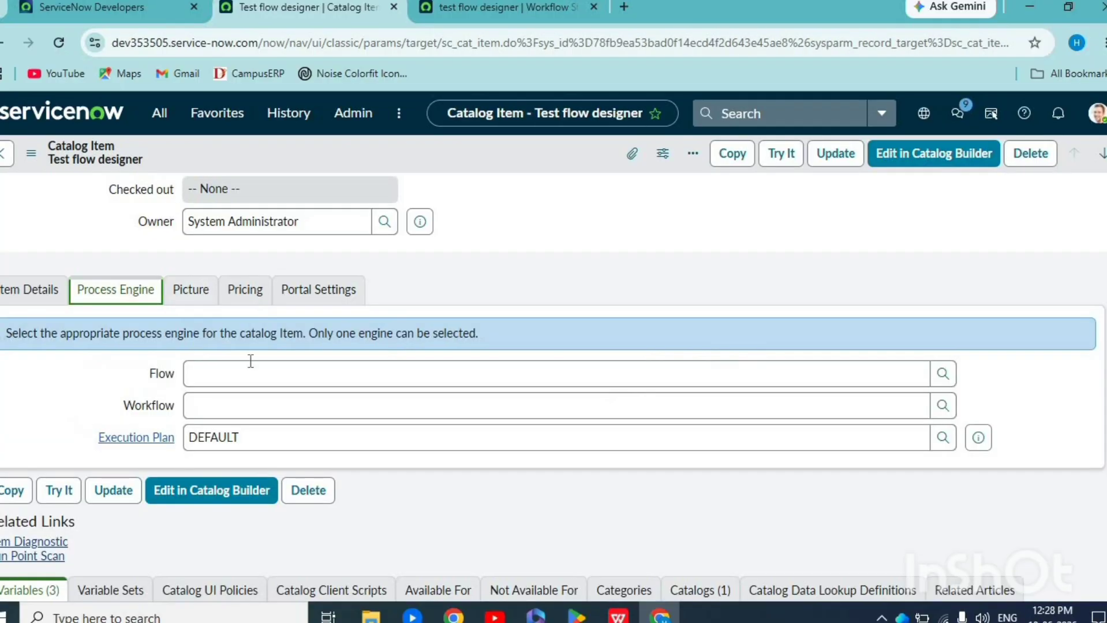
Assign the test flow designer flow as the catalog item's process engine and save the record.
left_click(250, 370)
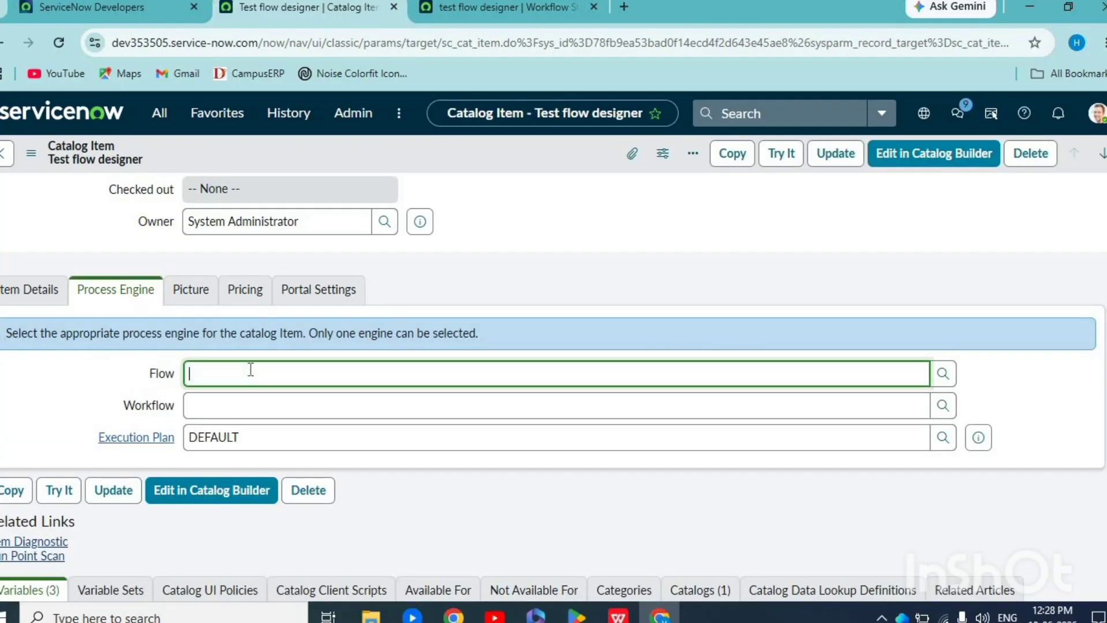
type("test")
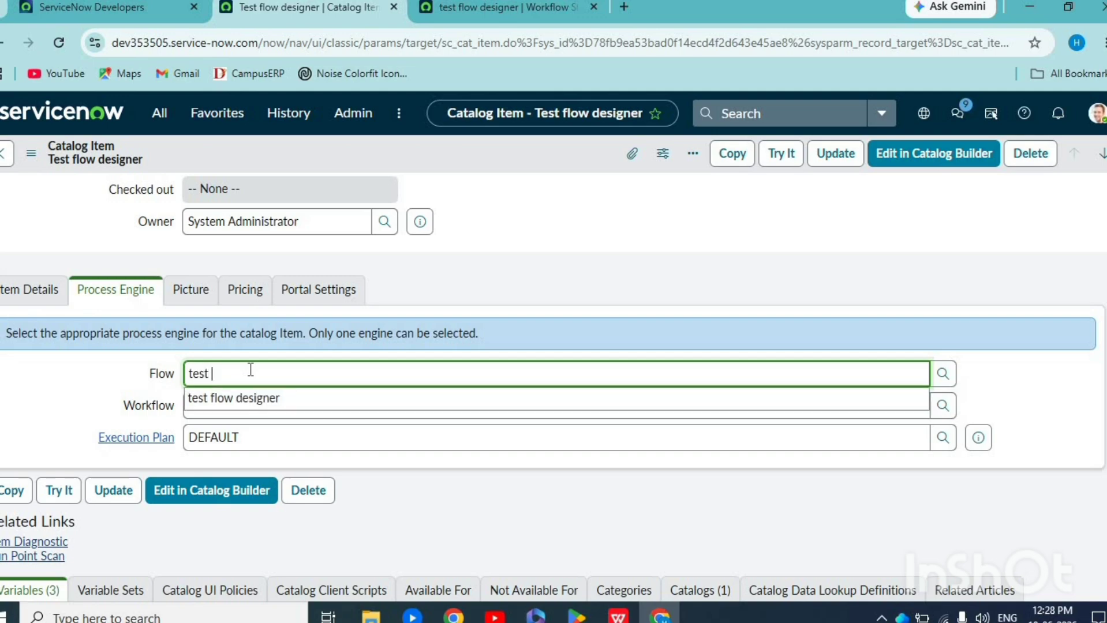
left_click(255, 400)
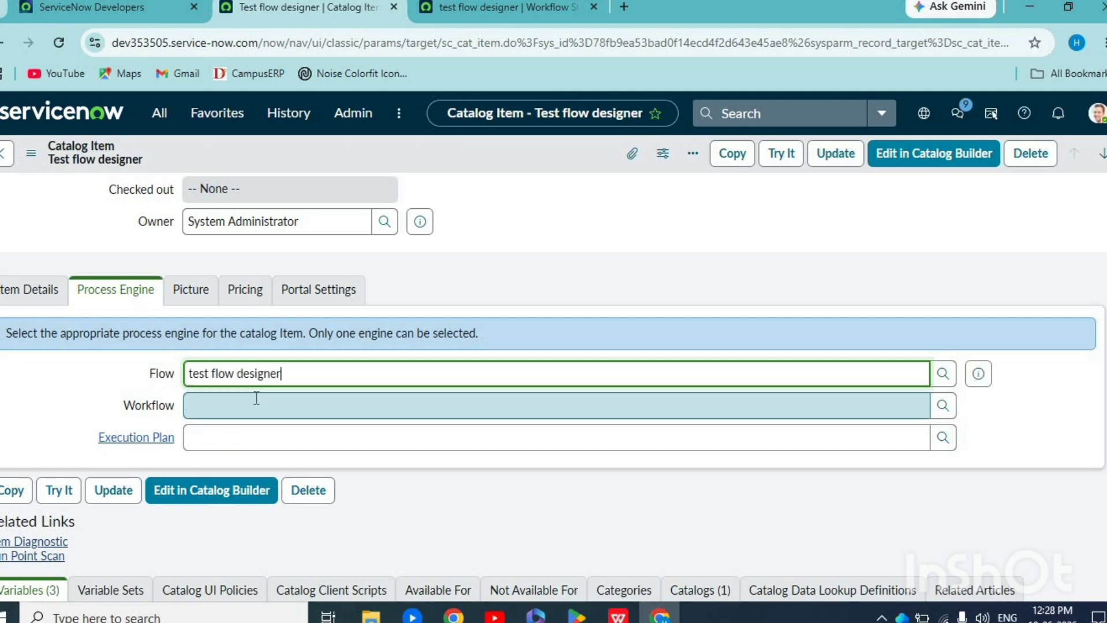
right_click(482, 149)
left_click(508, 159)
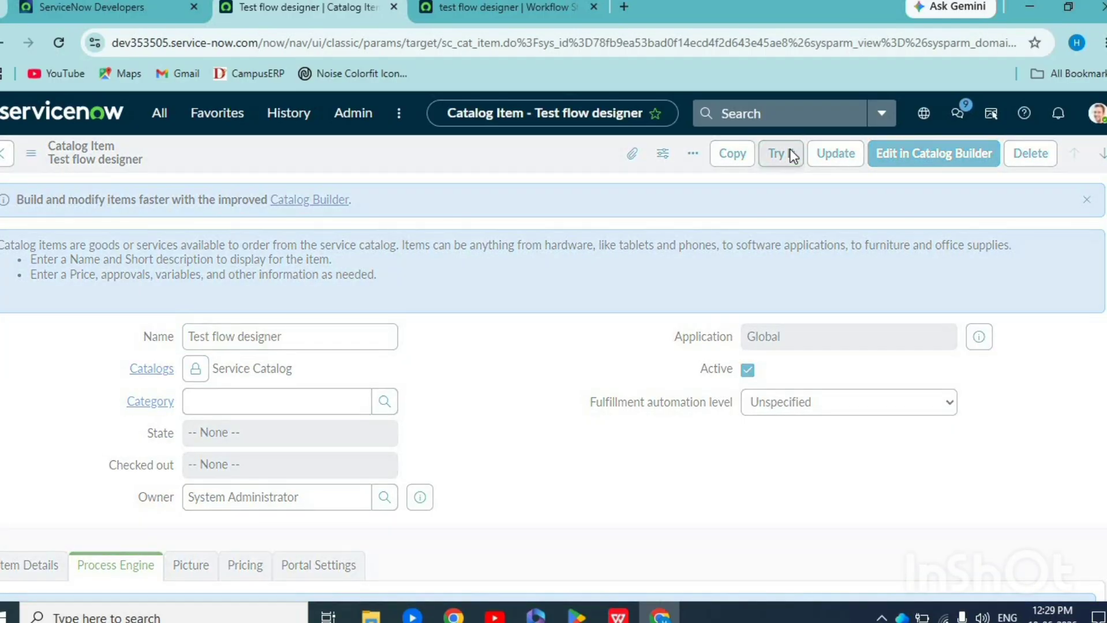
Try the catalog item, filling its request form with Window type Primary and the additional comment "test".
left_click(792, 154)
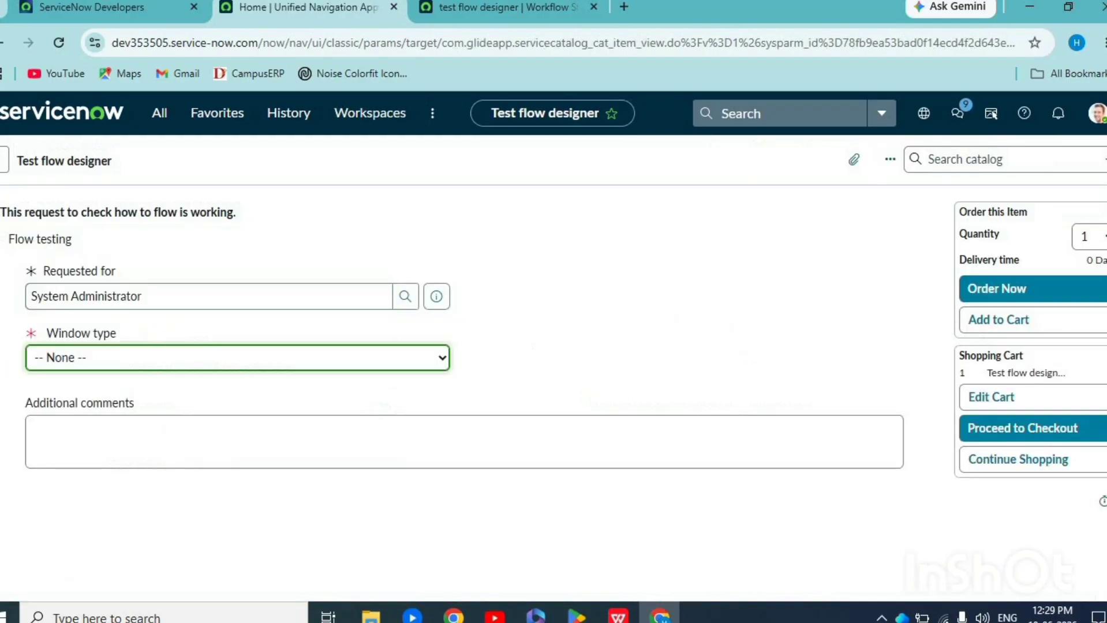
left_click(289, 358)
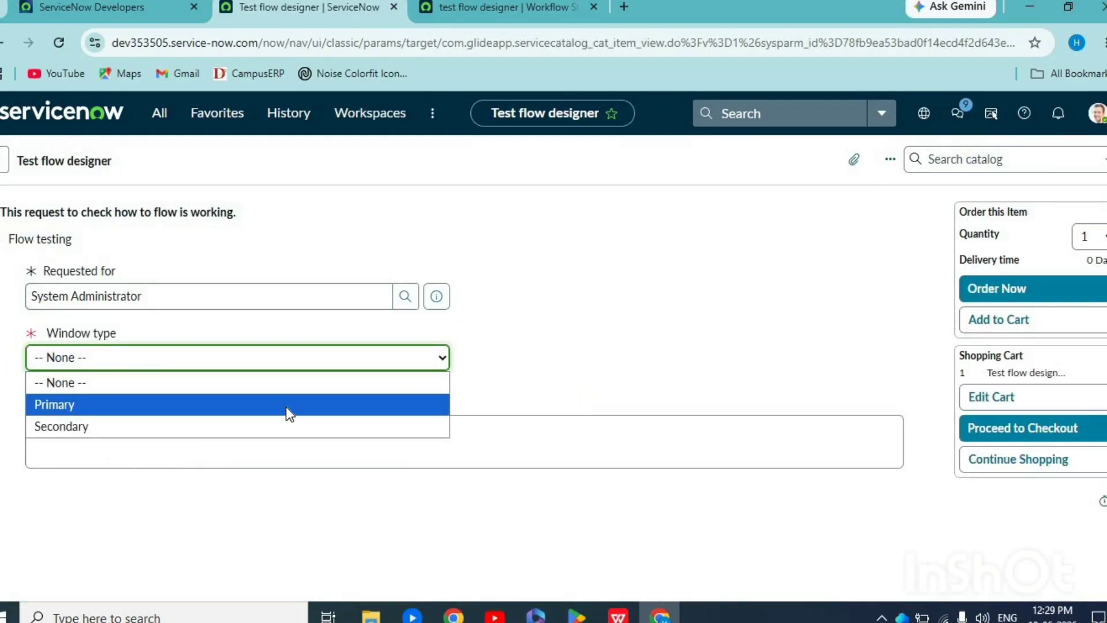
left_click(286, 407)
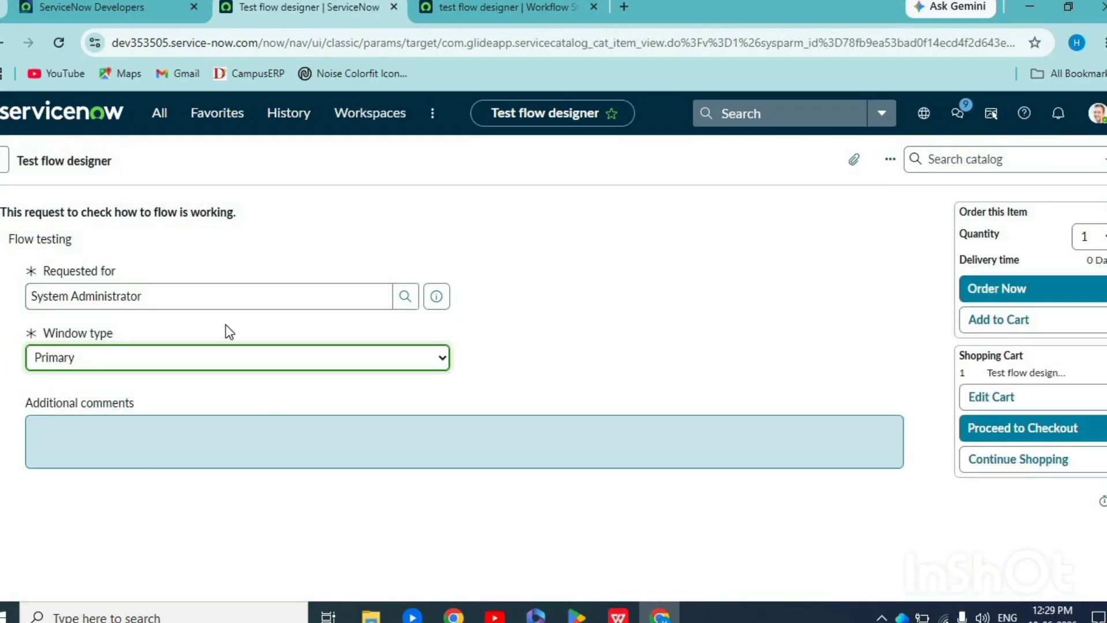
left_click(138, 445)
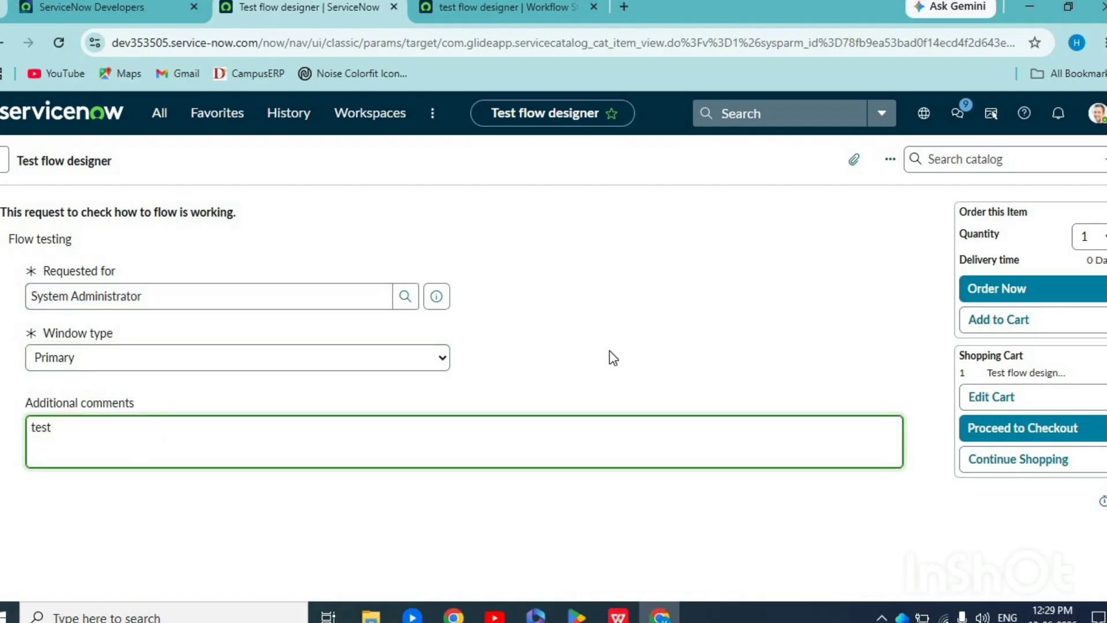
Order the Test flow designer item and open its requested item record from the order status.
left_click(988, 292)
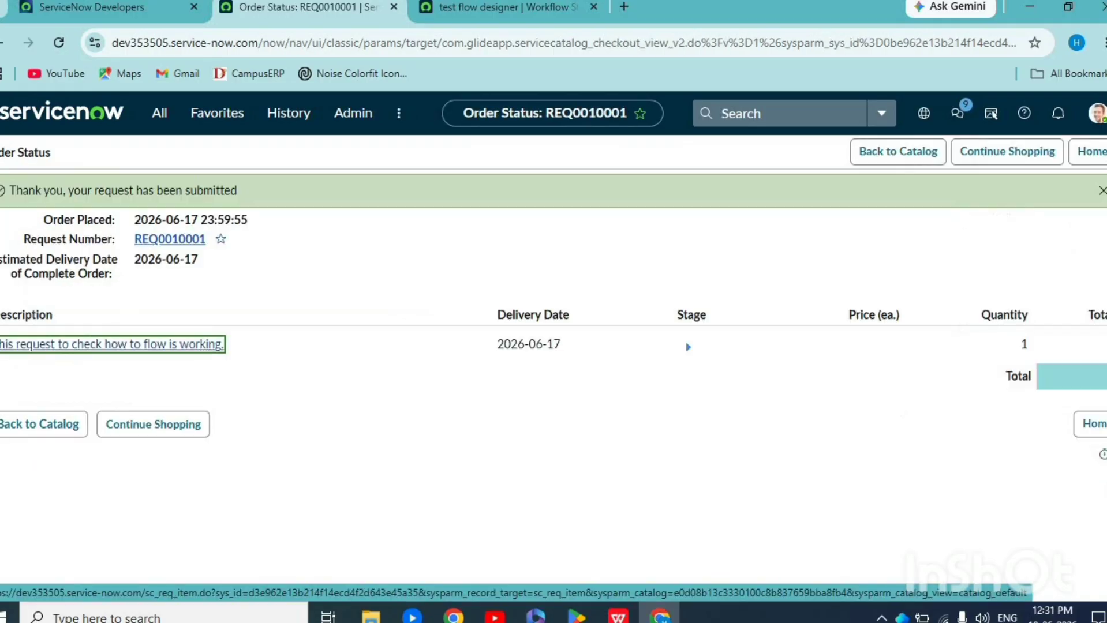
left_click(204, 347)
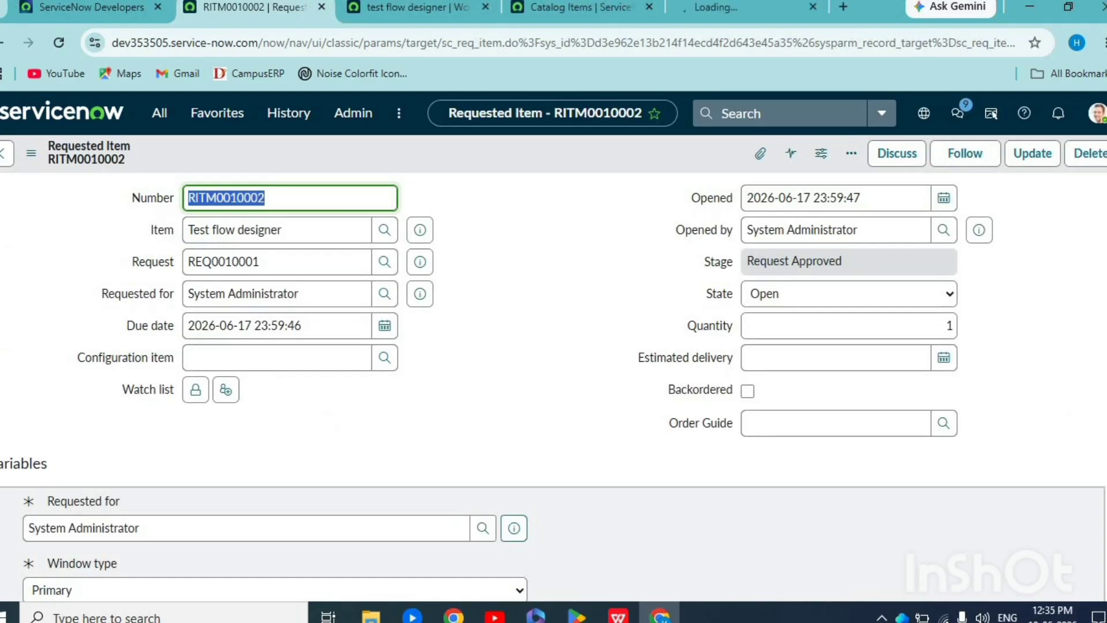
Check the requested item's approvers and CAB group approval, and approve the first approver's request.
scroll(460, 369, "down", 10)
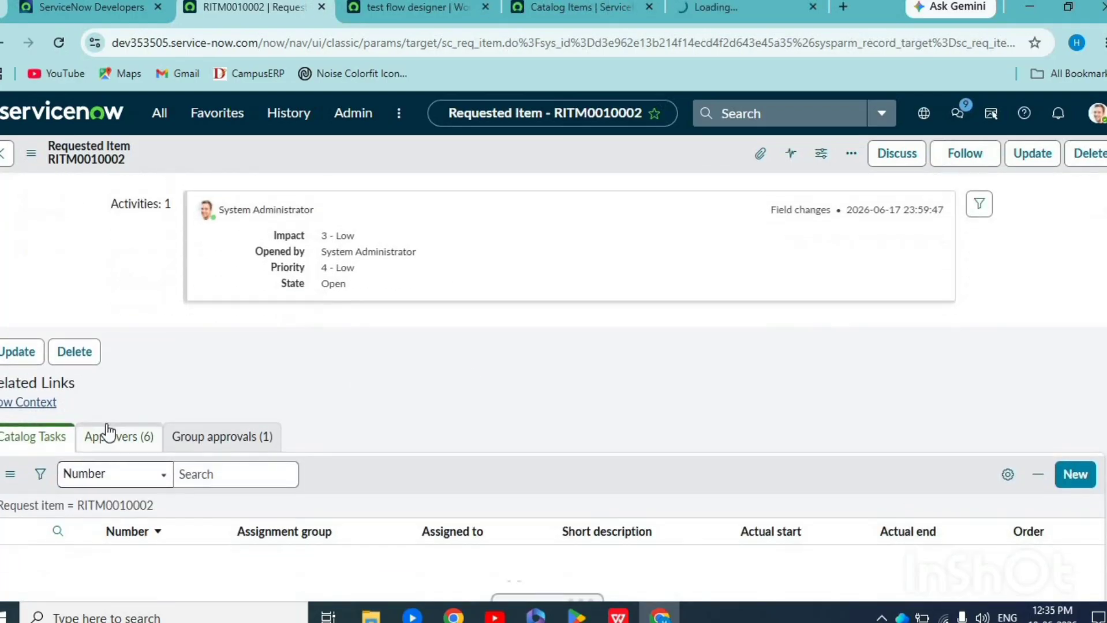
left_click(114, 438)
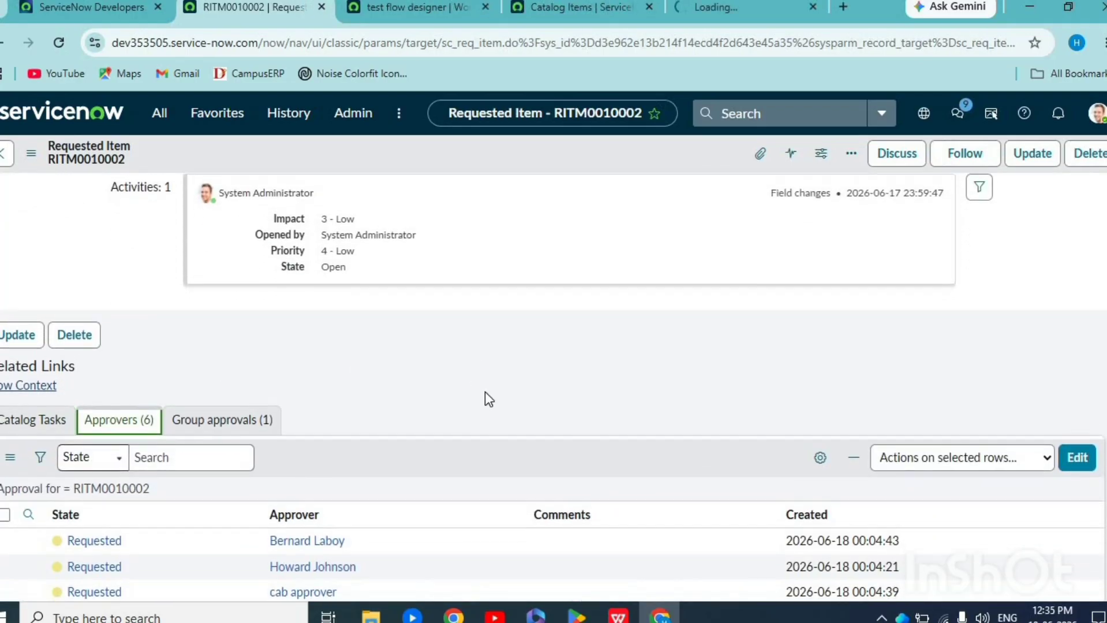
scroll(485, 392, "down", 1)
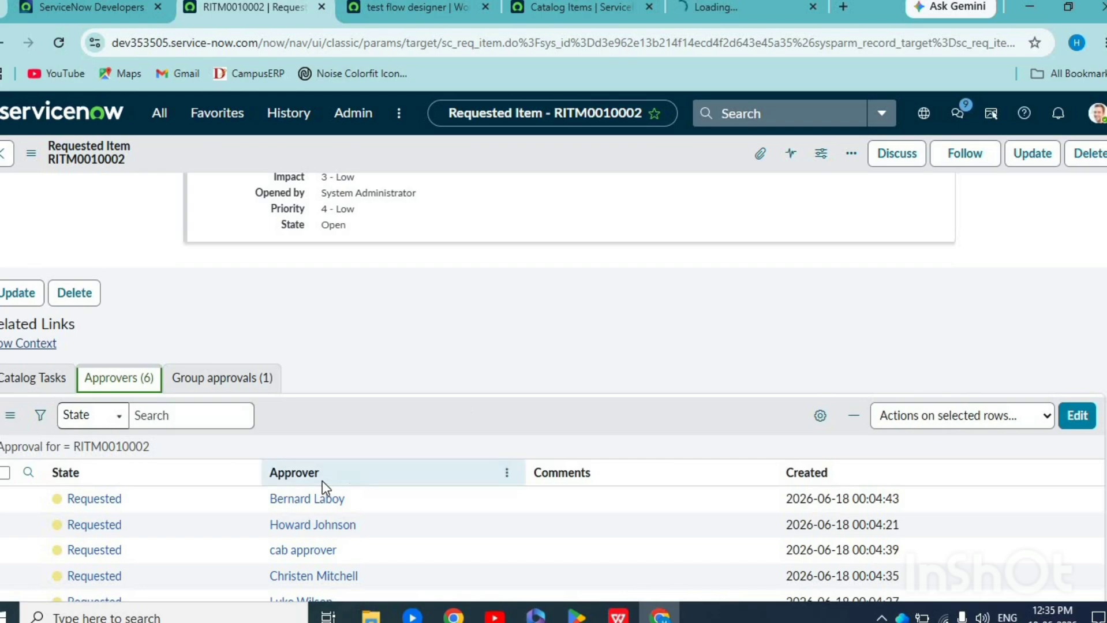
scroll(321, 481, "down", 1)
left_click(221, 325)
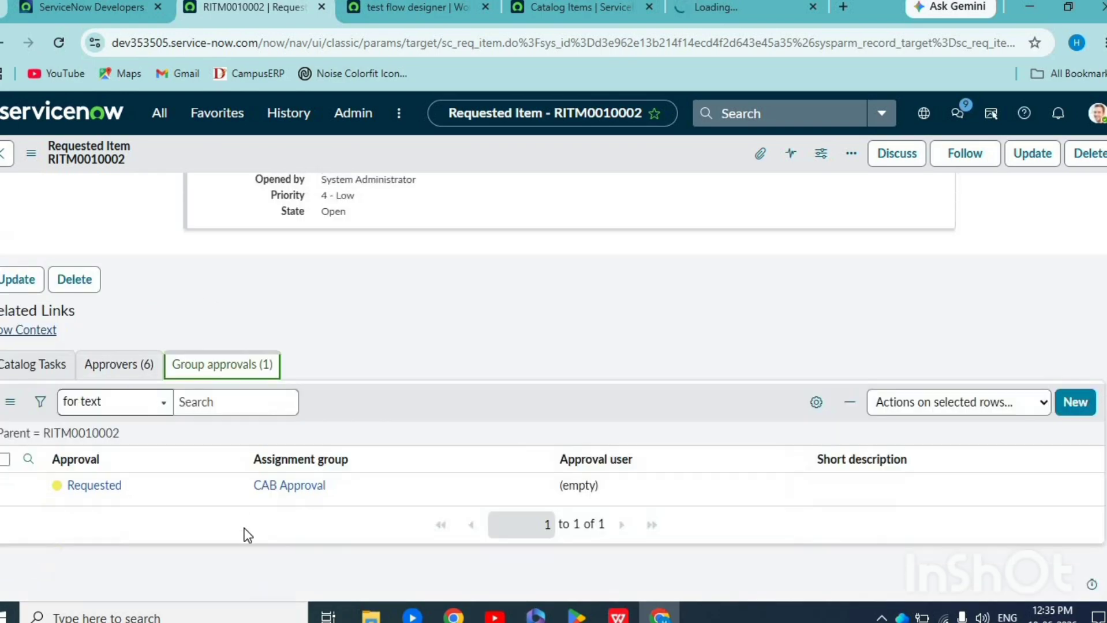
left_click(132, 381)
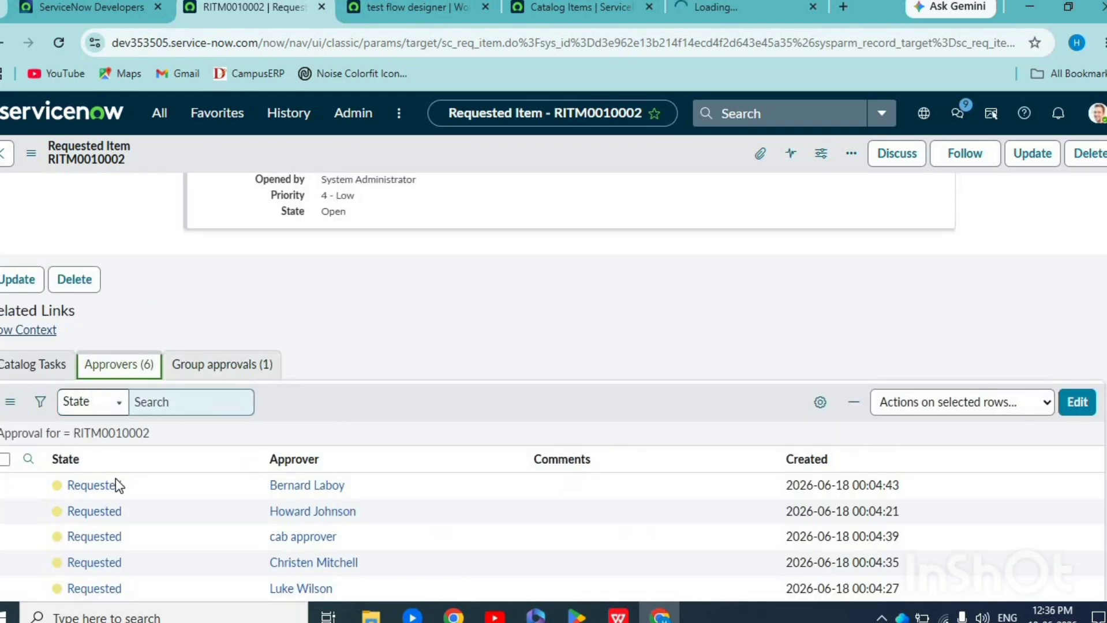
right_click(109, 487)
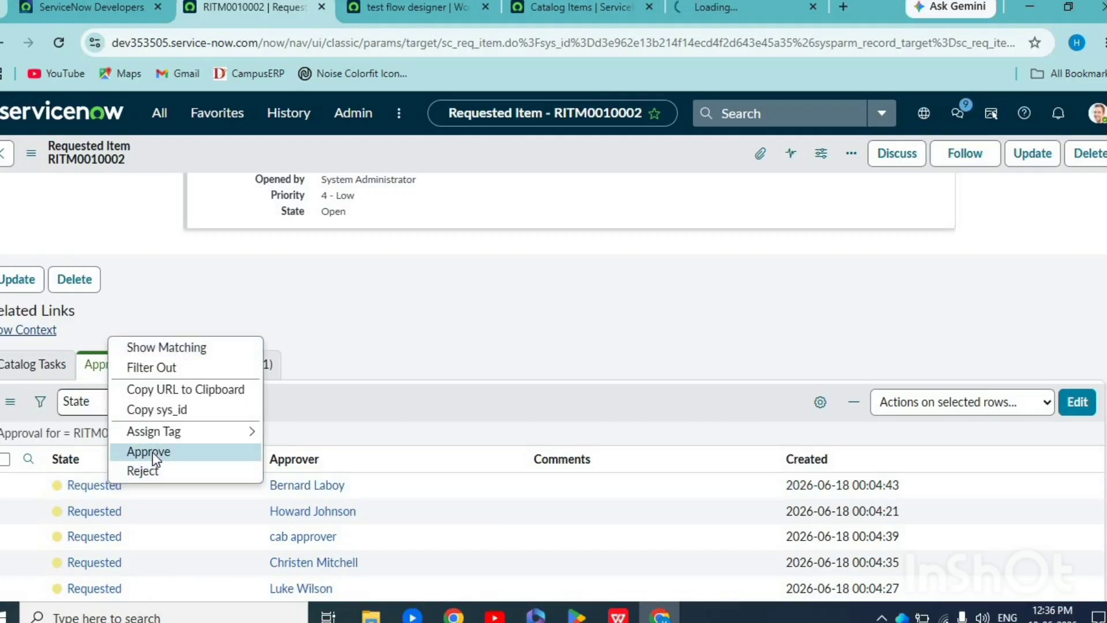
left_click(149, 452)
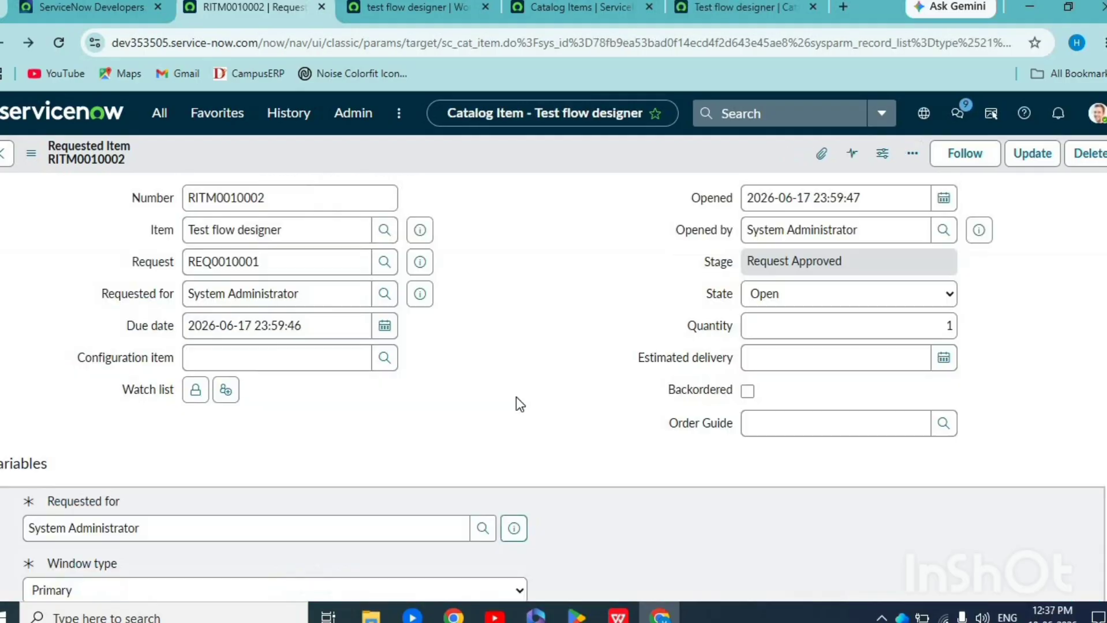
Check the updated approver states on the requested item and open its catalog task in a separate browser tab.
scroll(517, 397, "down", 5)
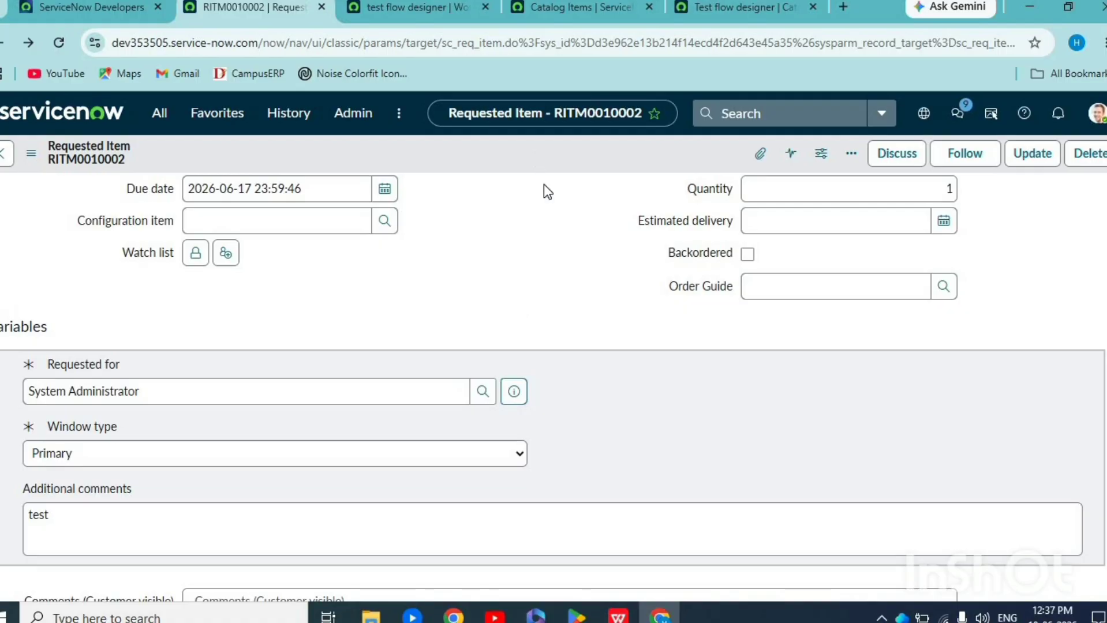
scroll(680, 371, "down", 10)
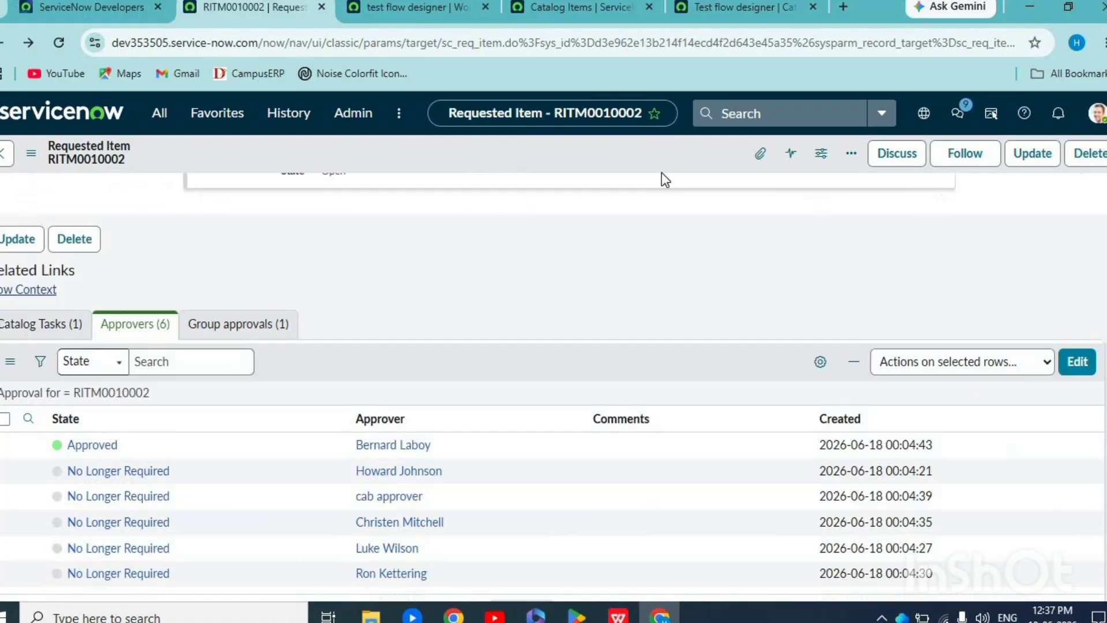
scroll(662, 173, "down", 2)
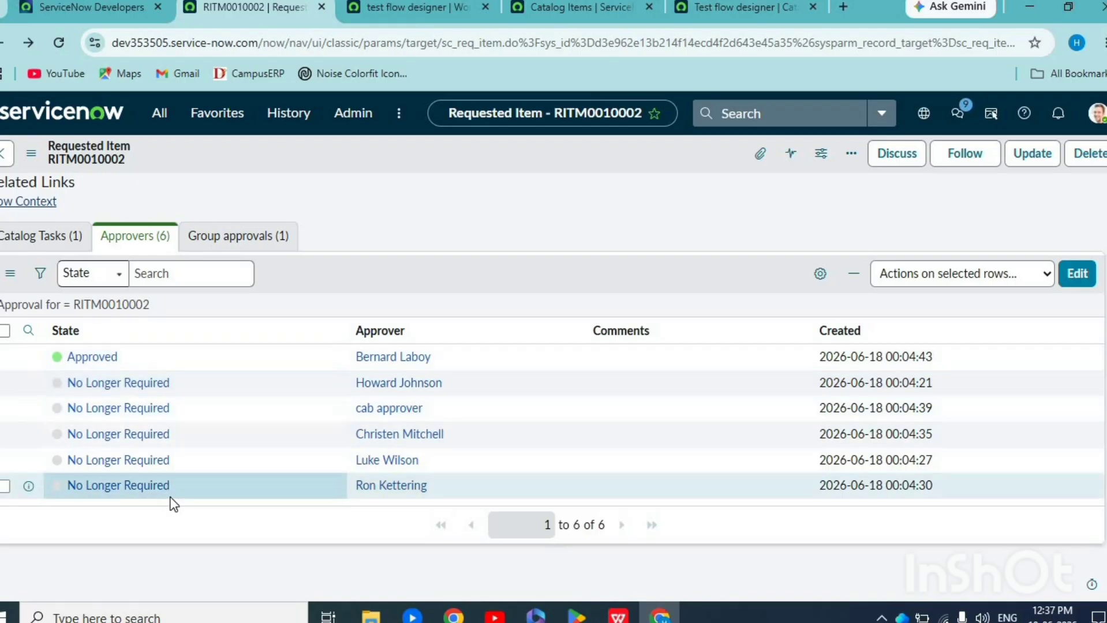
left_click(68, 240)
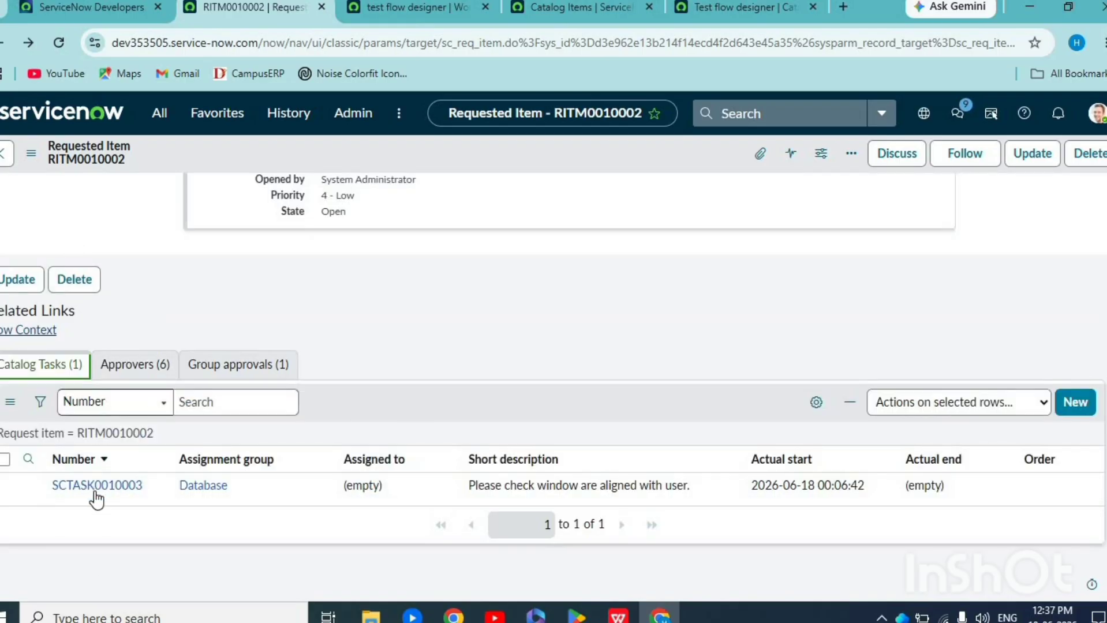
middle_click(96, 490)
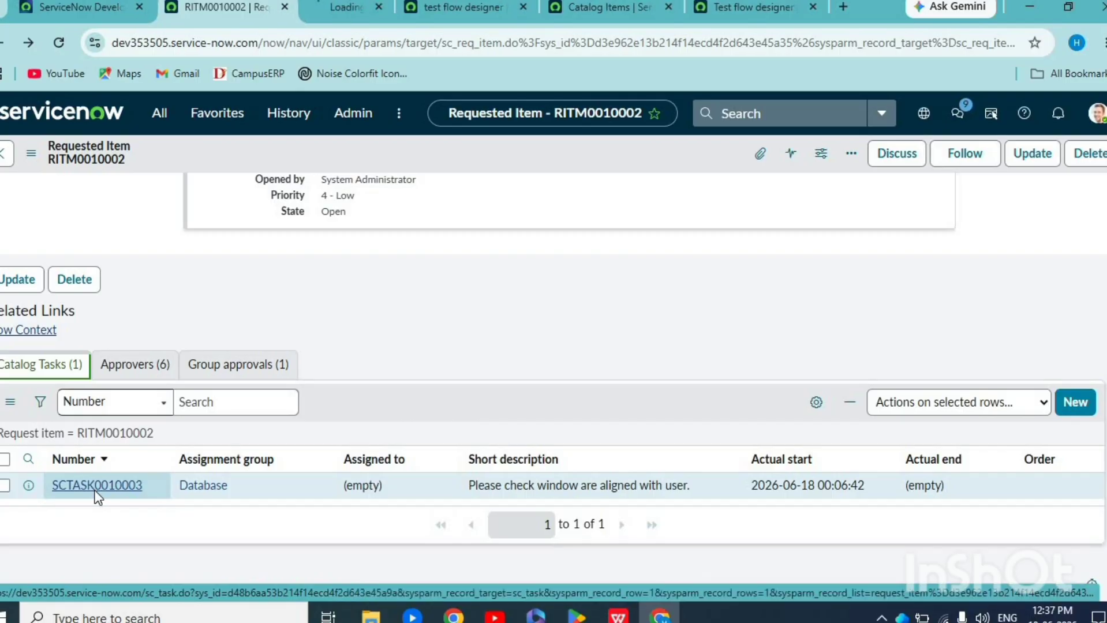
left_click(325, 11)
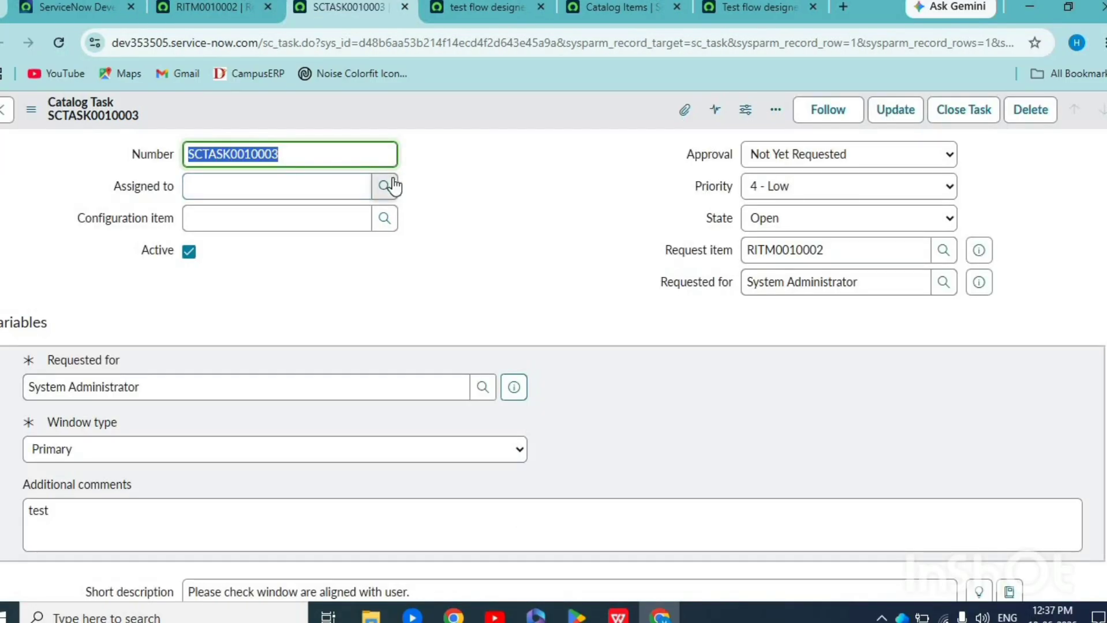
Assign the catalog task to the first user in the lookup list and save the record.
left_click(385, 186)
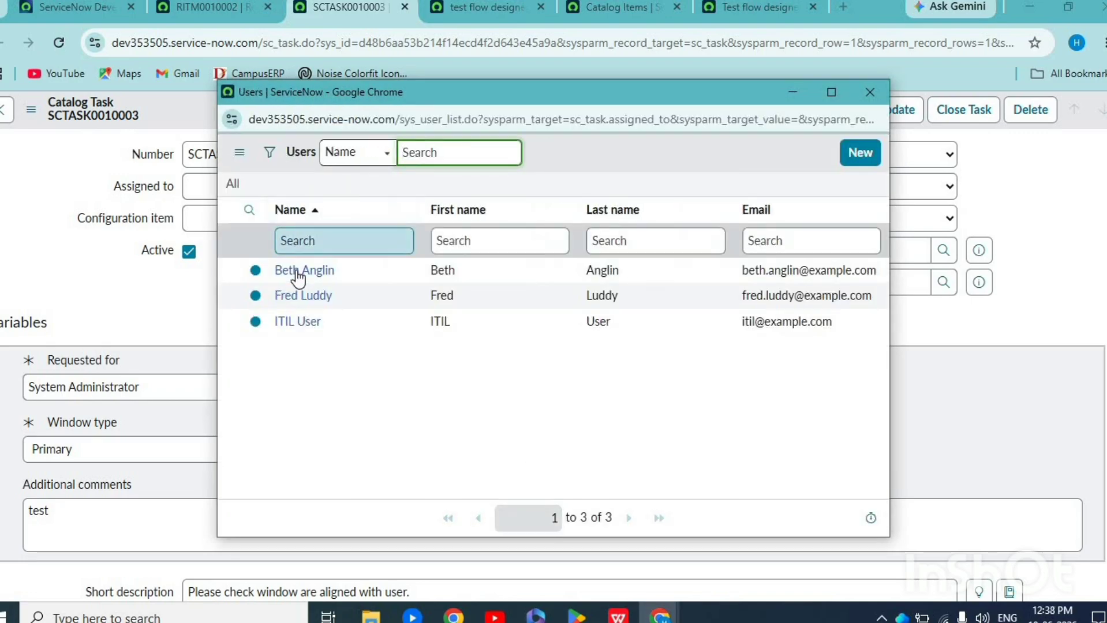
left_click(296, 269)
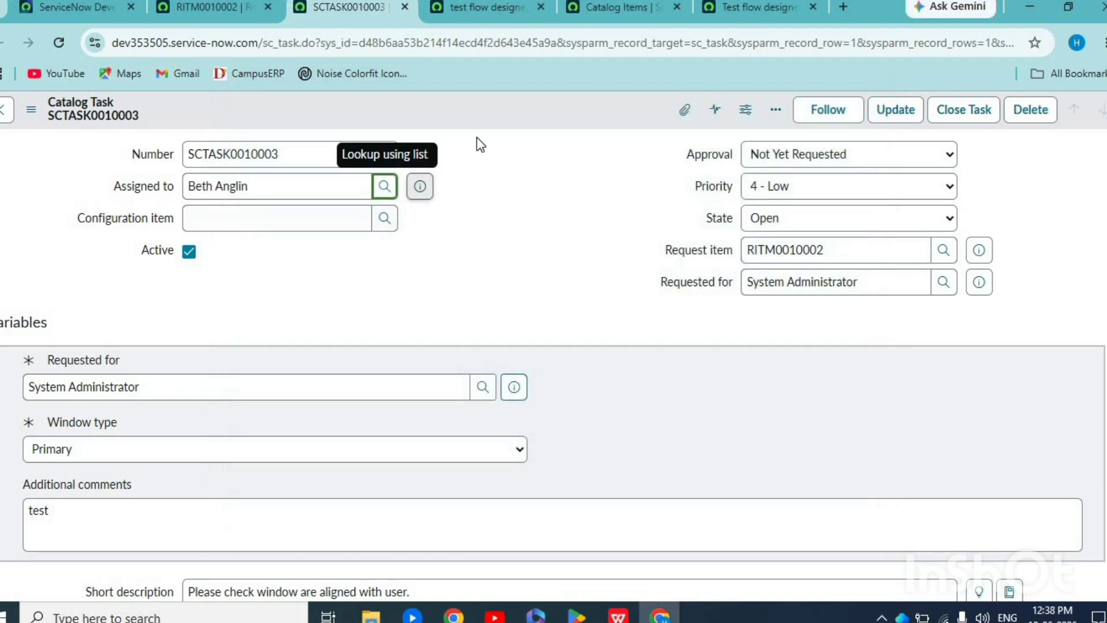
right_click(495, 114)
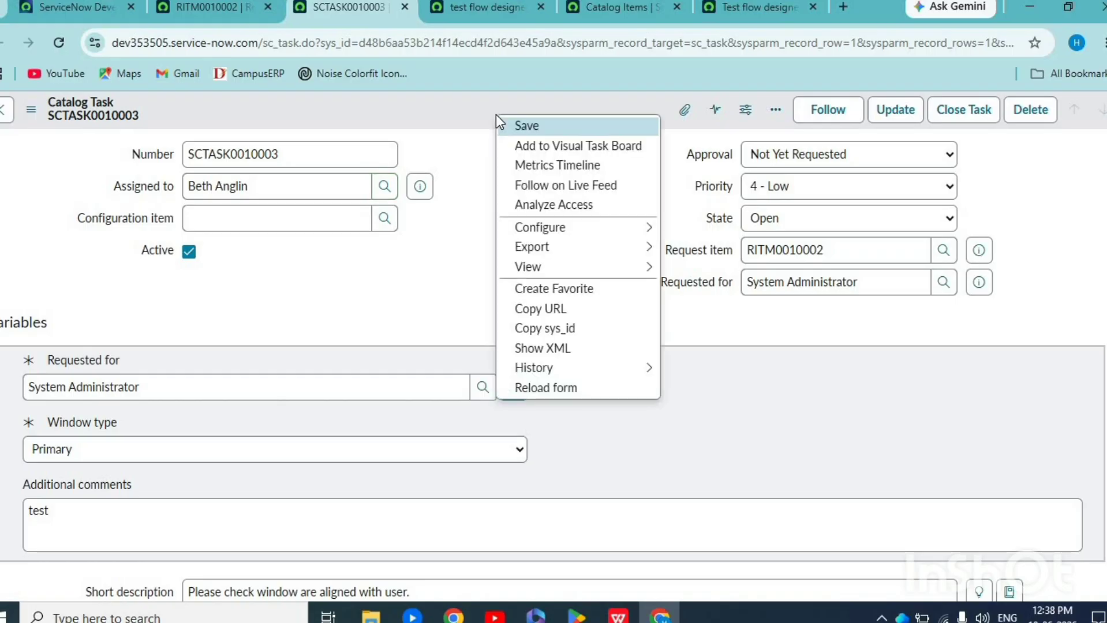
Set the catalog task's state to Closed Complete, add the work note "done" and save the record.
left_click(771, 226)
left_click(794, 309)
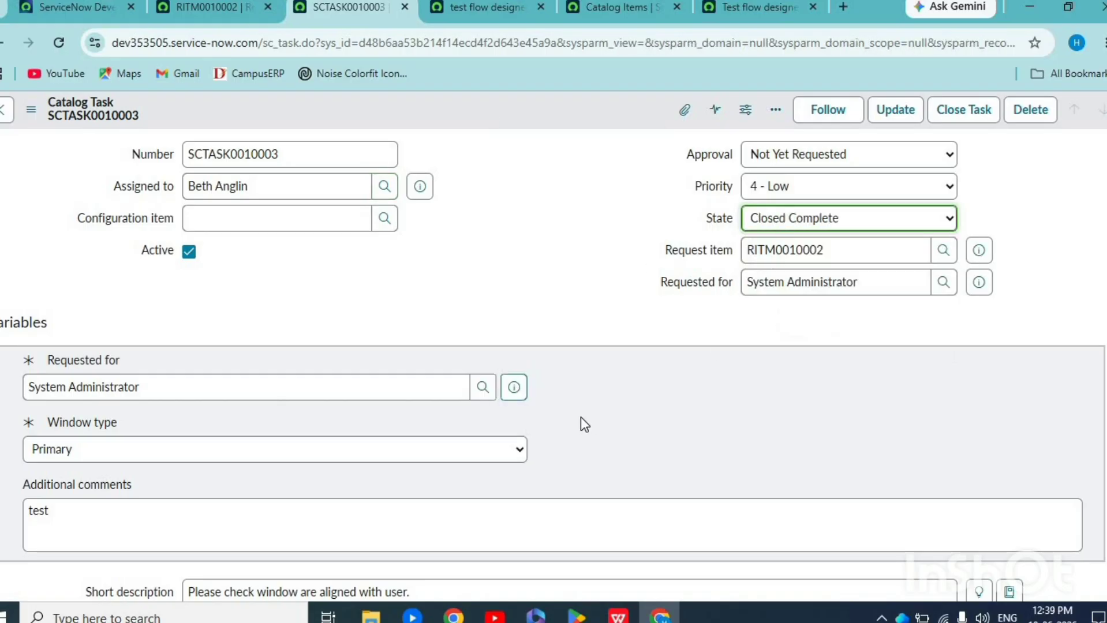
scroll(580, 417, "down", 5)
left_click(364, 408)
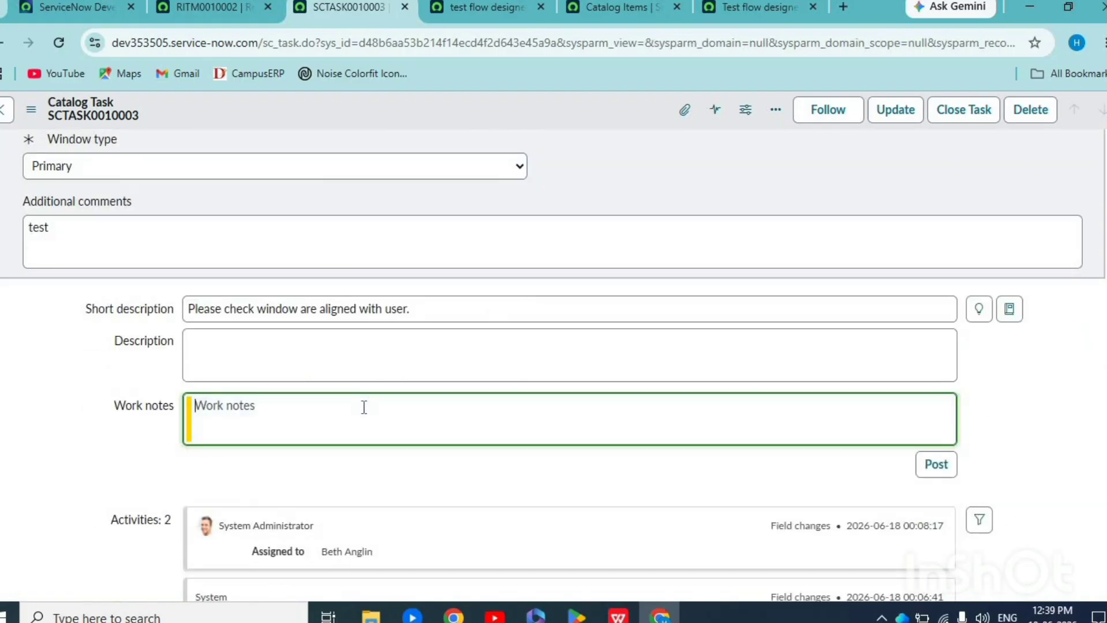
type("w")
key("BackSpace")
type("done")
scroll(579, 440, "up", 5)
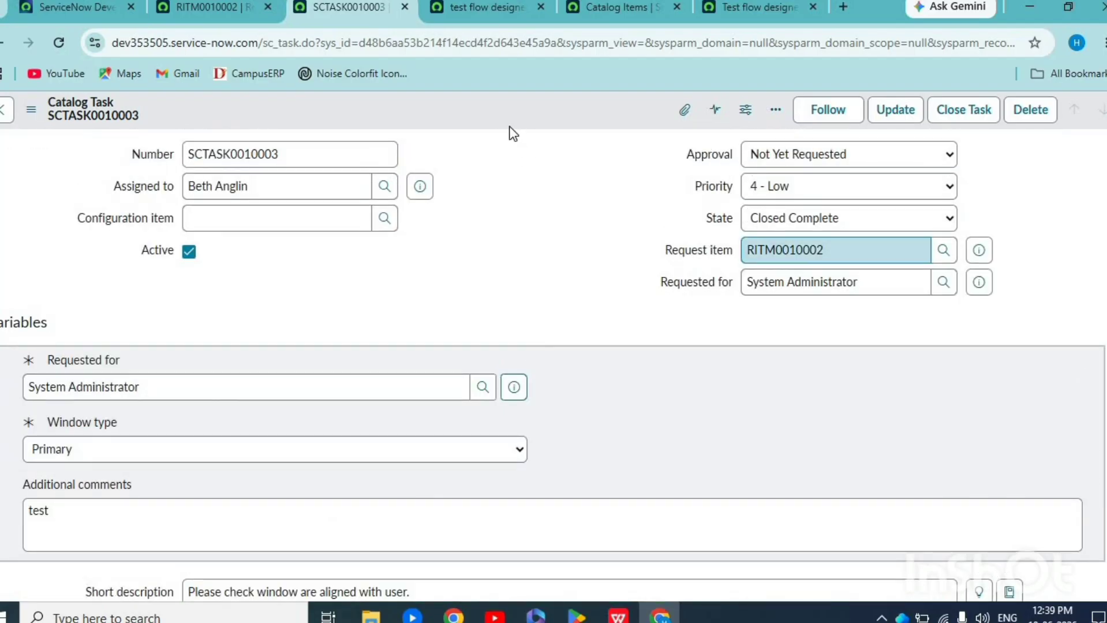
right_click(500, 111)
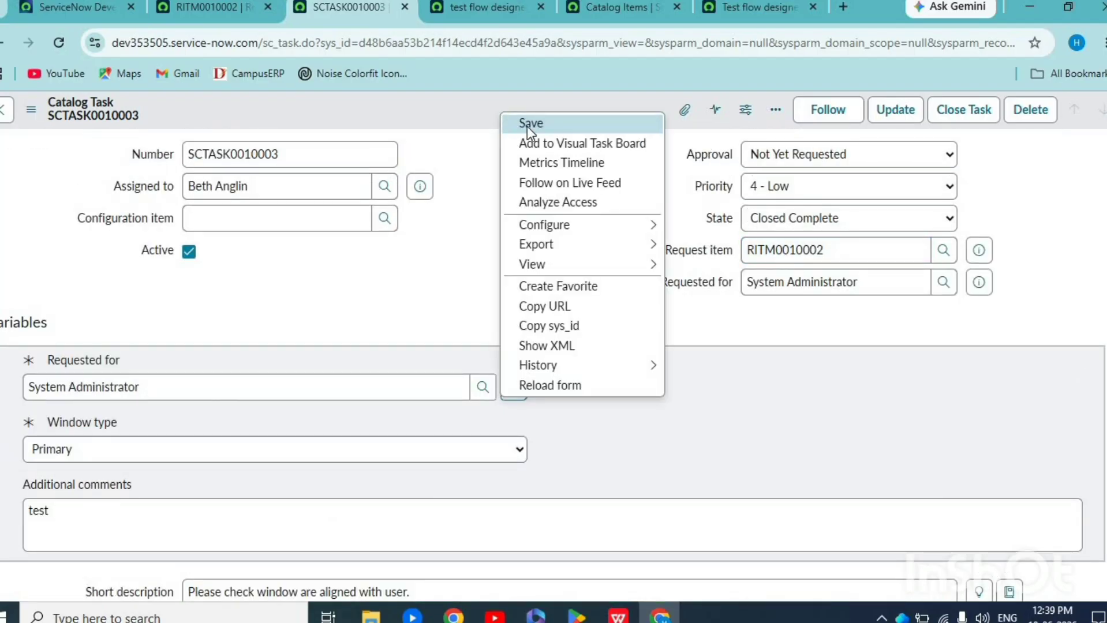
left_click(527, 124)
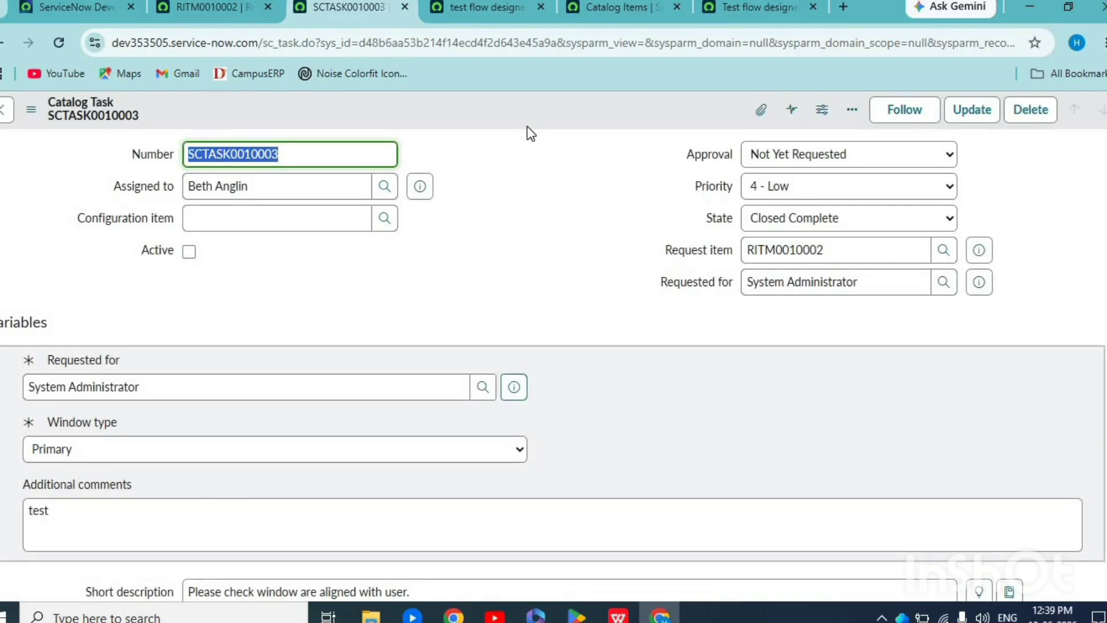
Reload the requested item and examine its state, activity history and related catalog task.
left_click(210, 7)
scroll(304, 375, "up", 10)
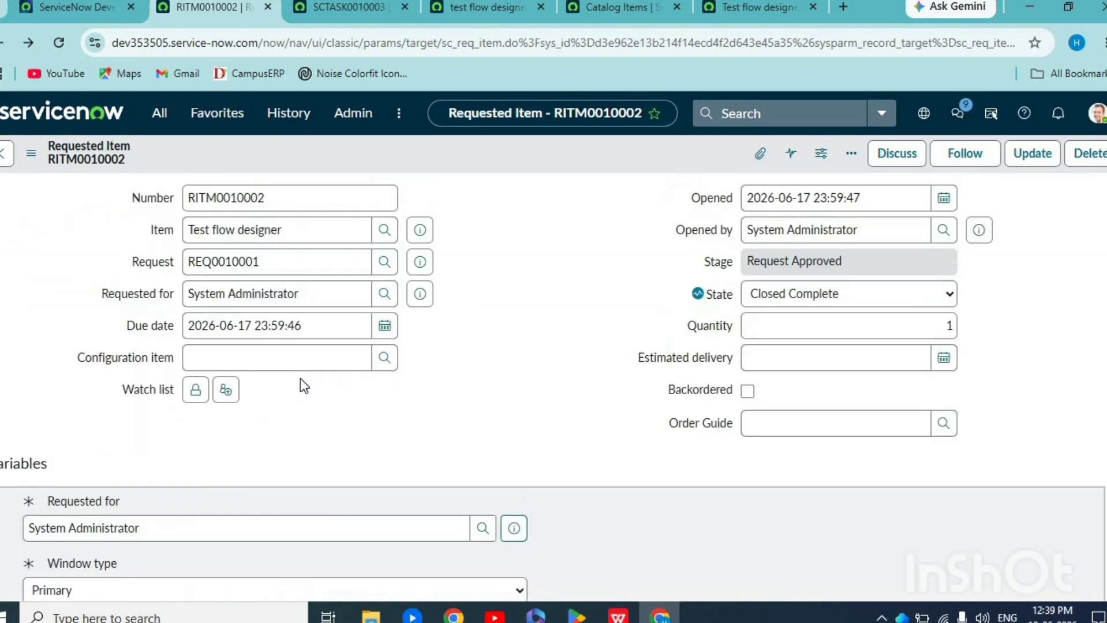
left_click(59, 43)
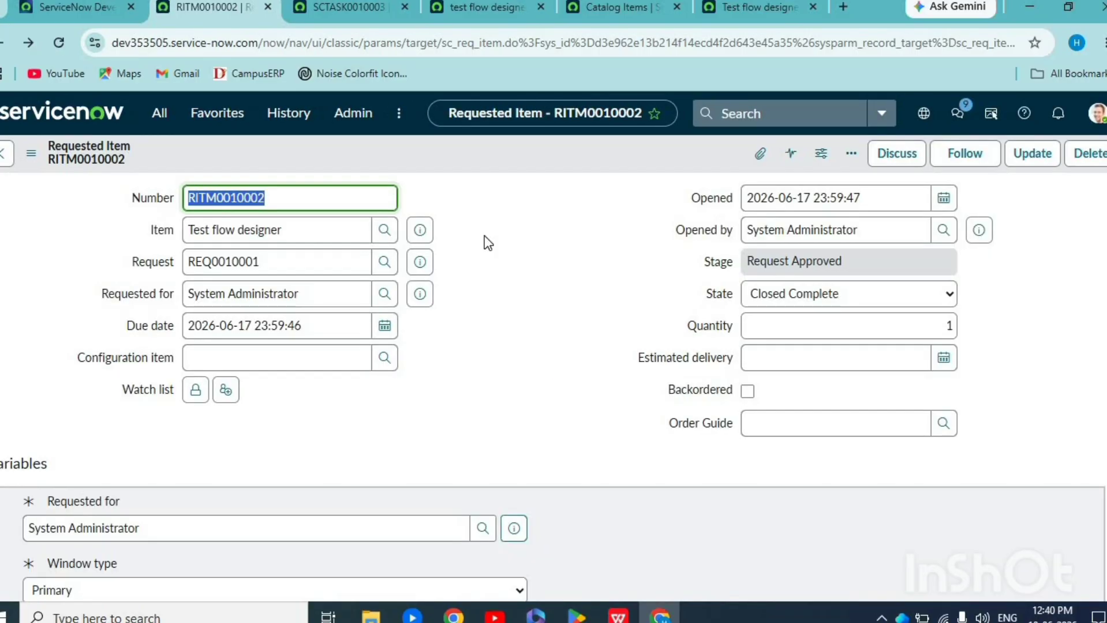
scroll(576, 298, "down", 3)
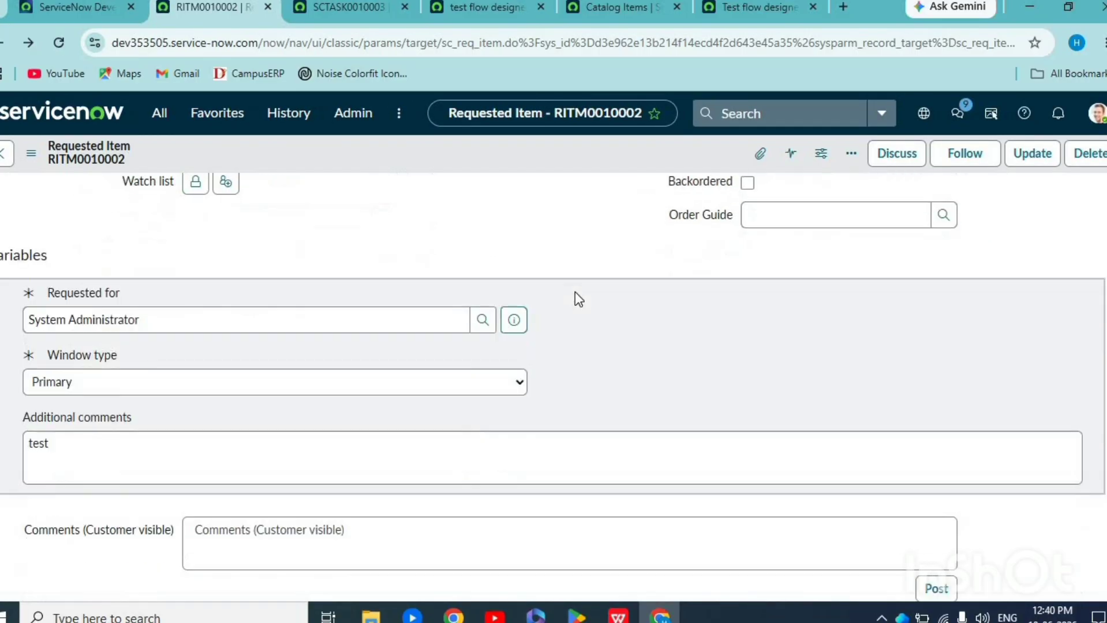
scroll(590, 266, "down", 2)
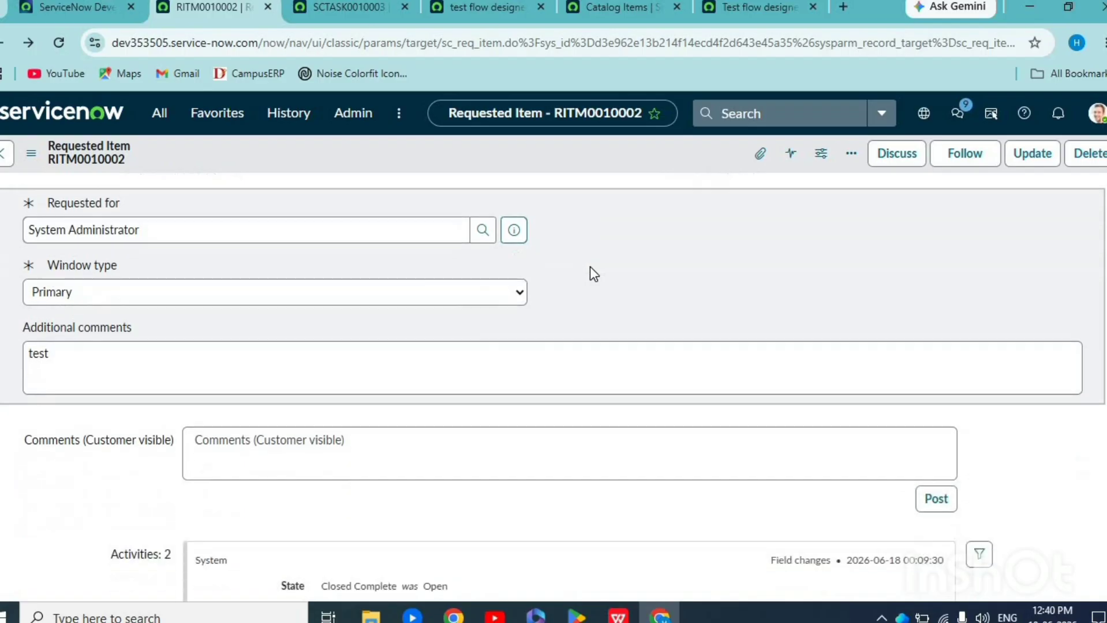
left_click(611, 344)
scroll(613, 341, "down", 5)
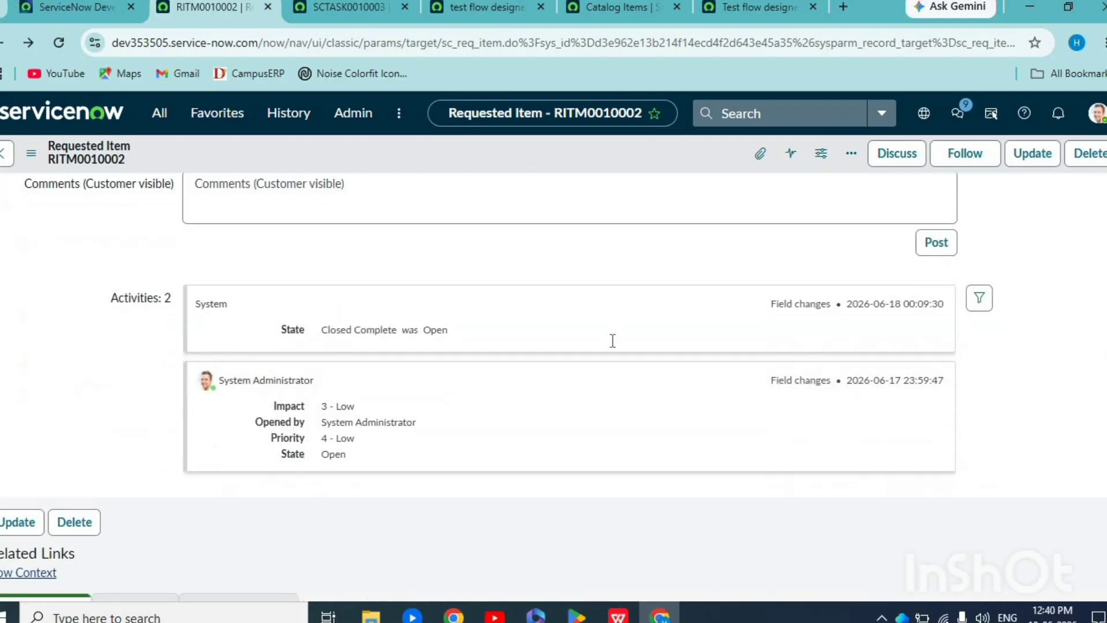
scroll(612, 346, "up", 2)
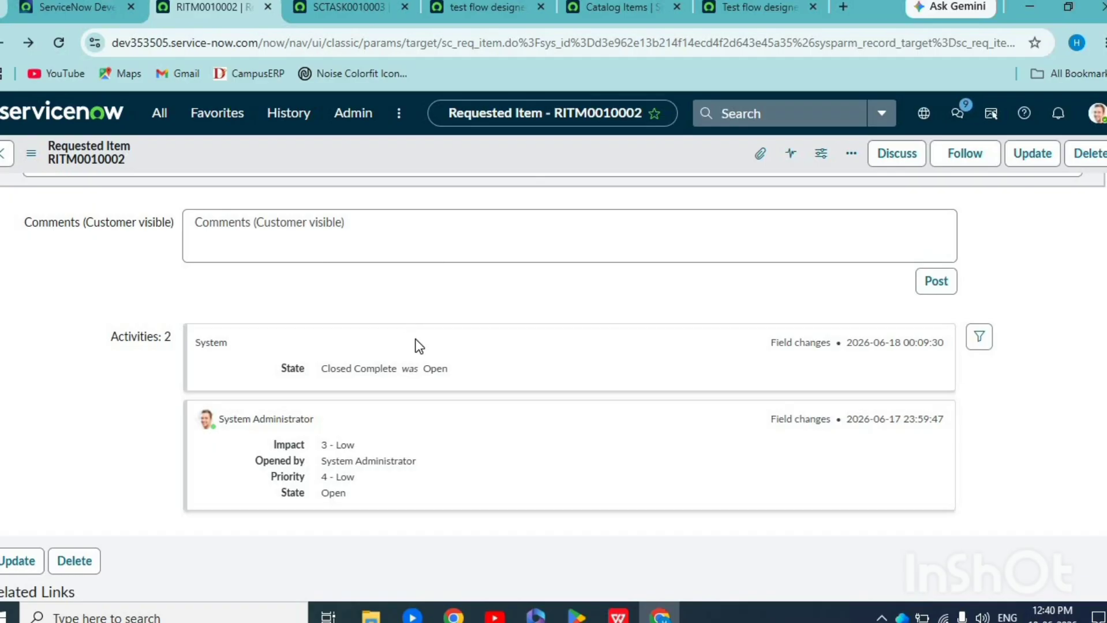
scroll(415, 343, "down", 1)
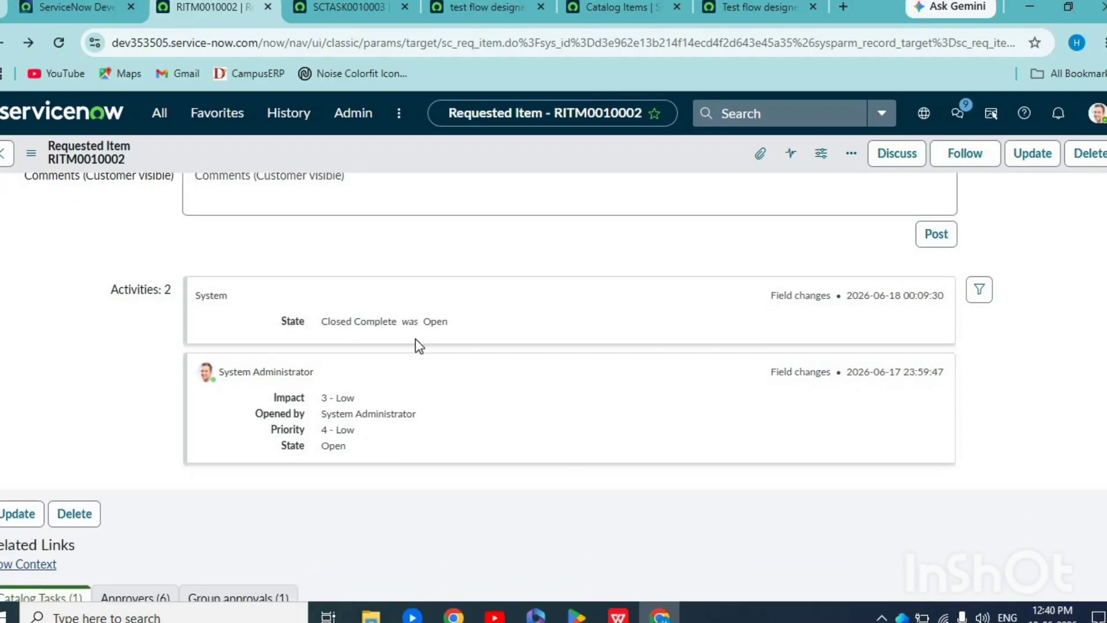
scroll(415, 343, "up", 6)
scroll(409, 346, "up", 3)
scroll(409, 345, "down", 13)
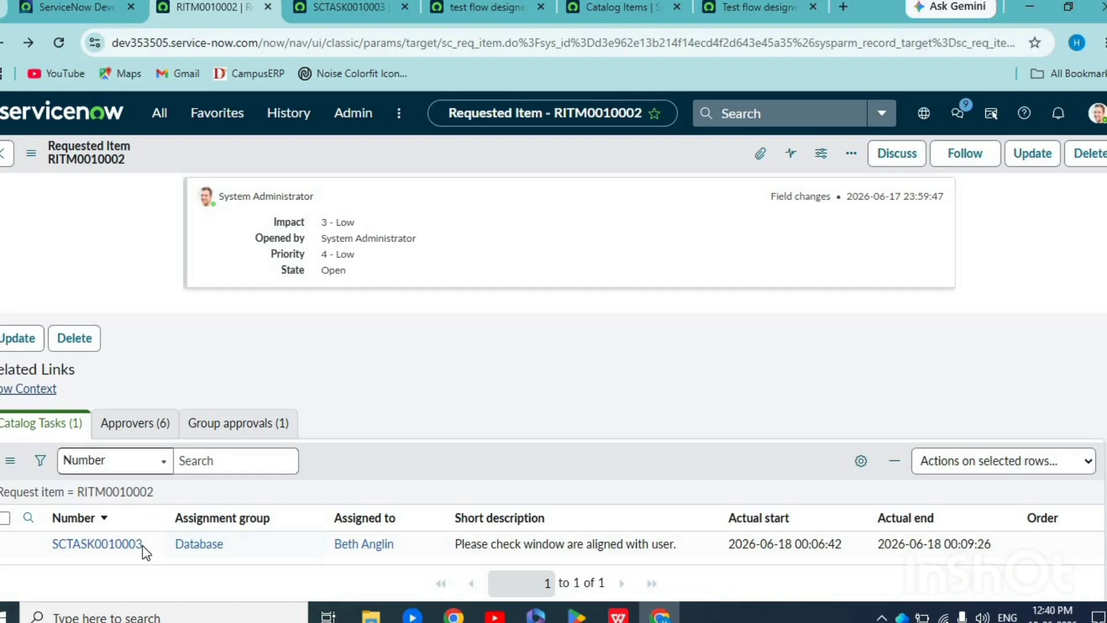
Check the catalog task's activity history for the work note, state change and assignment.
left_click(337, 11)
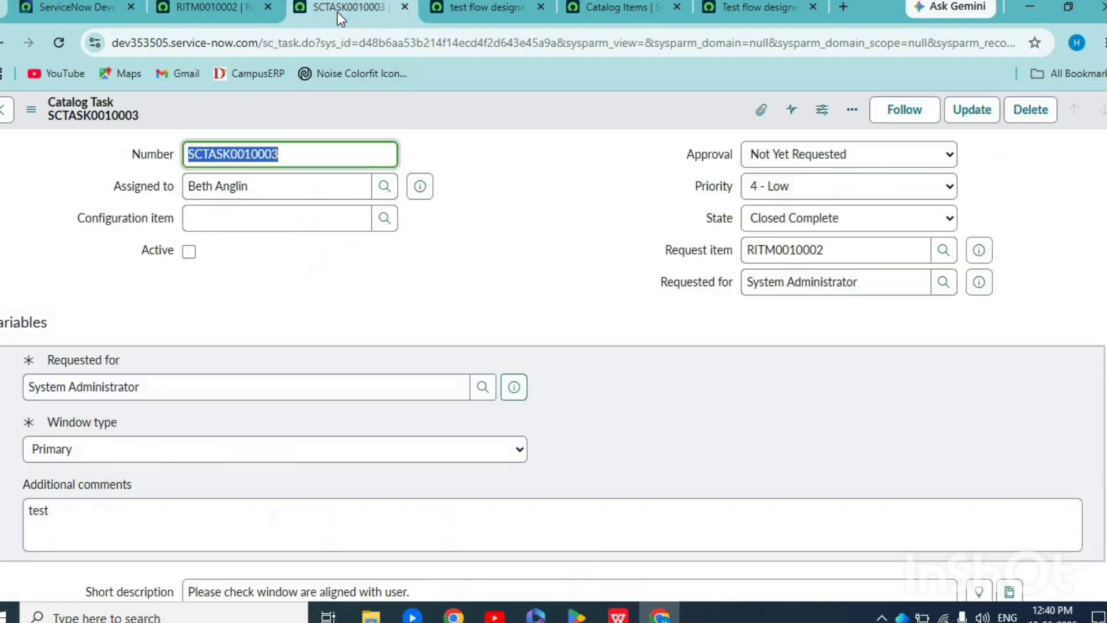
scroll(349, 385, "down", 4)
left_click(241, 443)
left_click(316, 509)
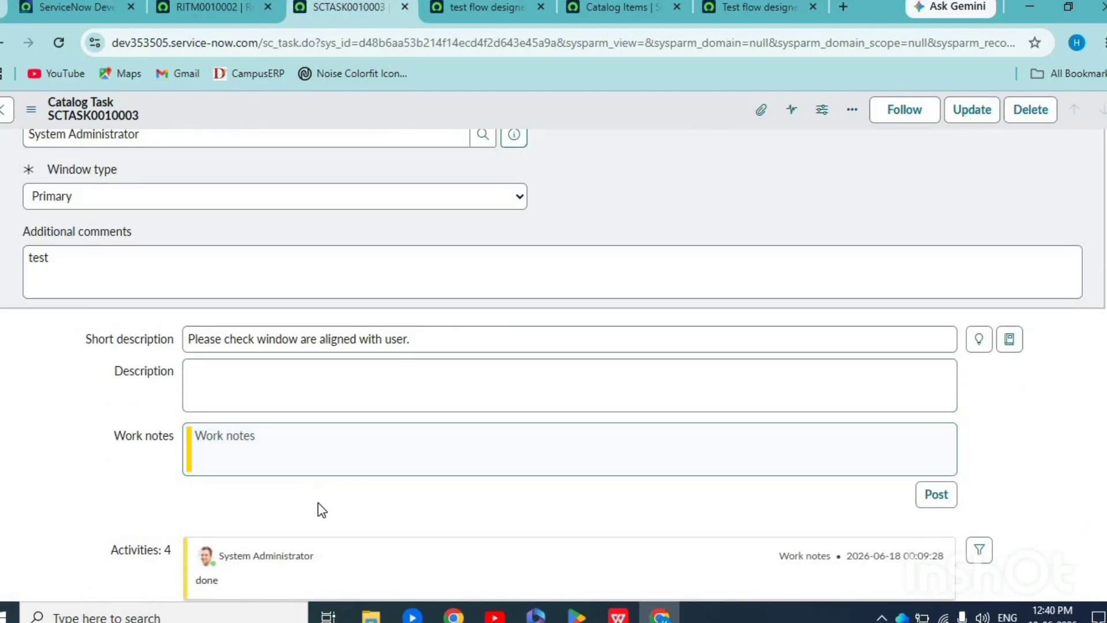
scroll(316, 509, "down", 3)
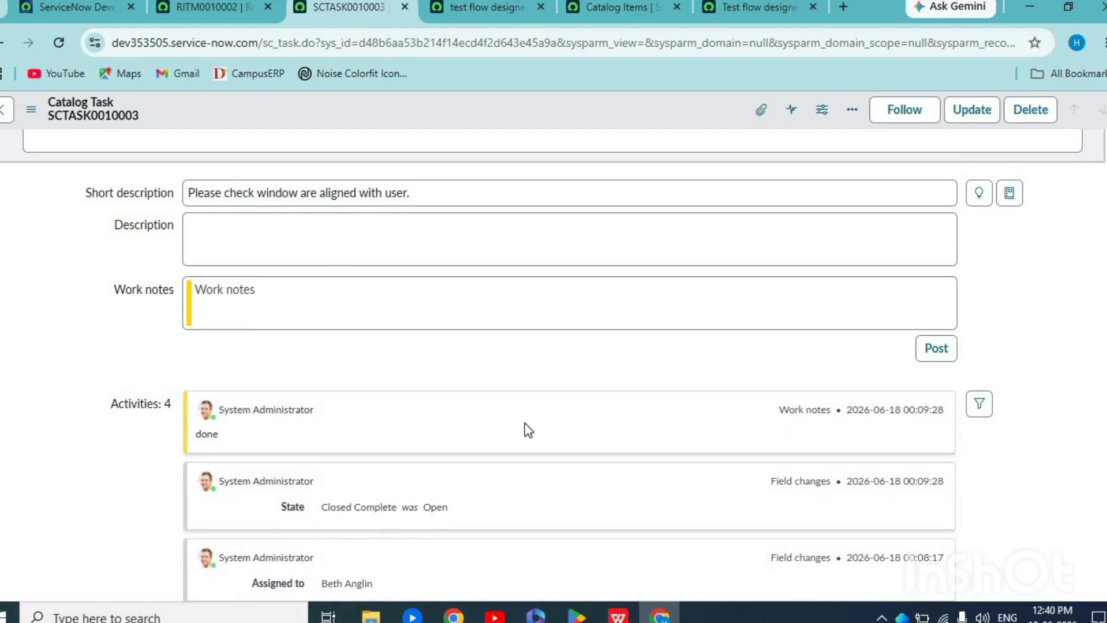
scroll(519, 413, "up", 7)
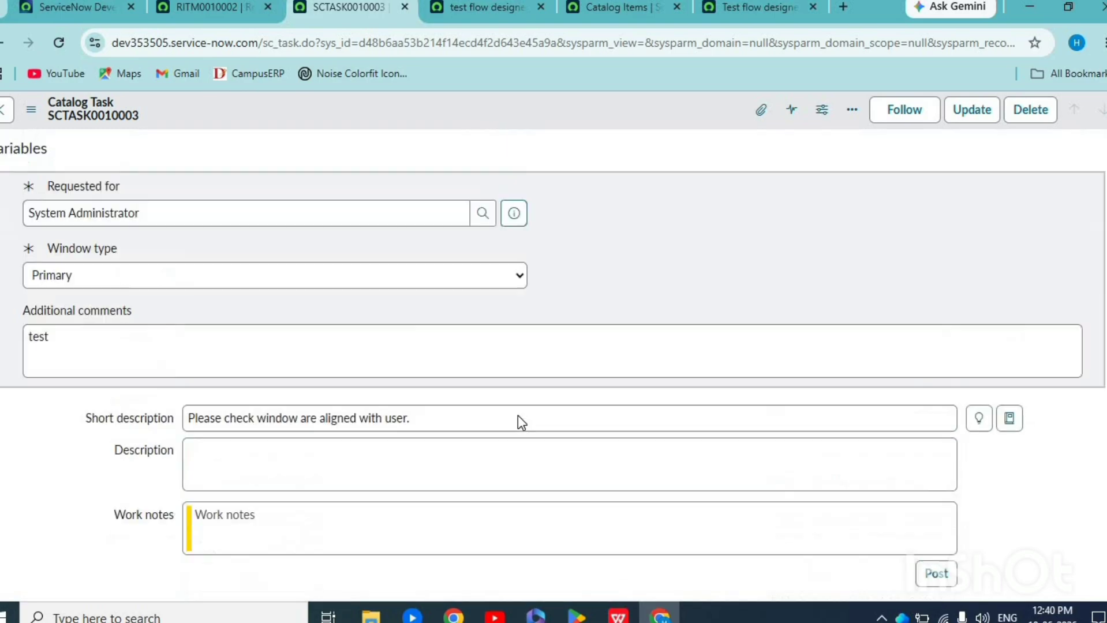
Compare the requested item's activity history and state with the actions in the test flow designer flow.
left_click(236, 11)
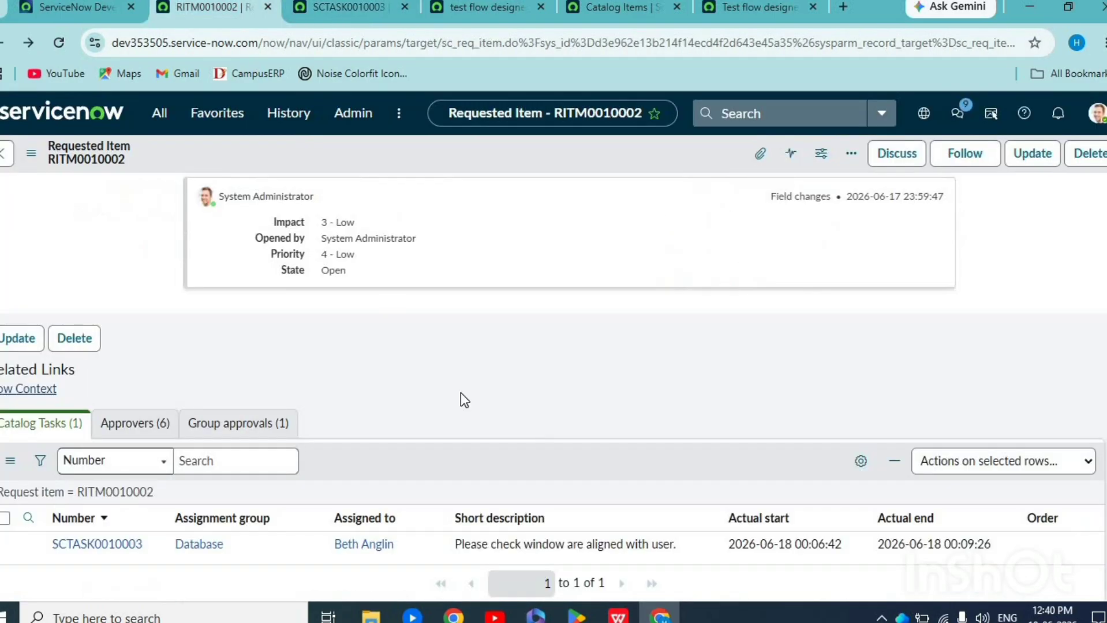
scroll(461, 392, "up", 5)
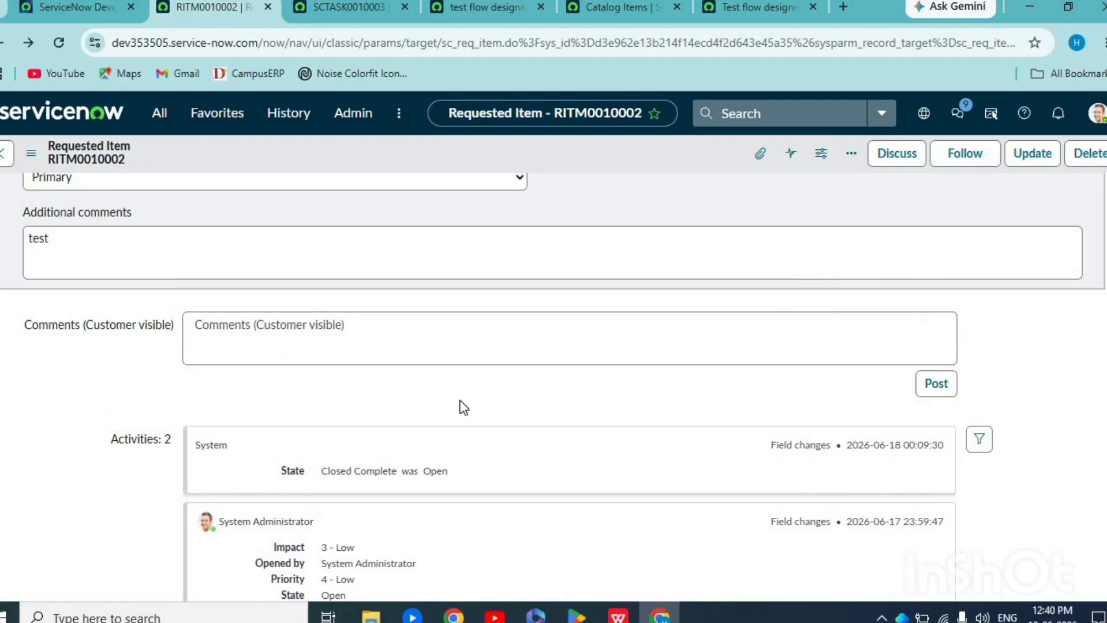
left_click(494, 9)
scroll(406, 404, "up", 4)
scroll(407, 410, "up", 5)
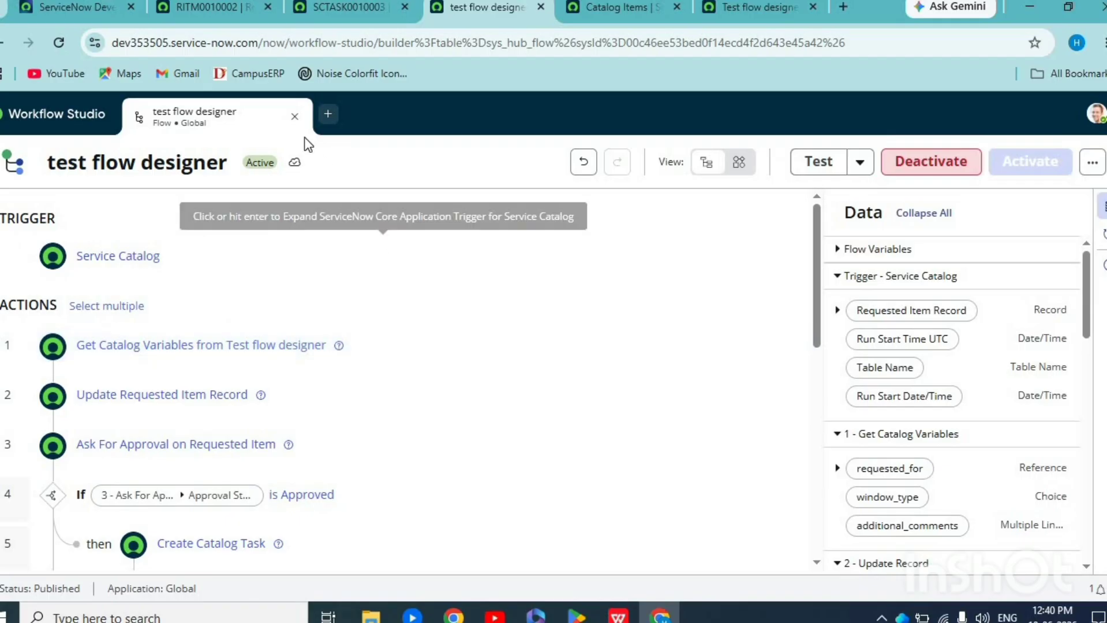
left_click(209, 9)
scroll(204, 341, "up", 3)
scroll(205, 341, "up", 4)
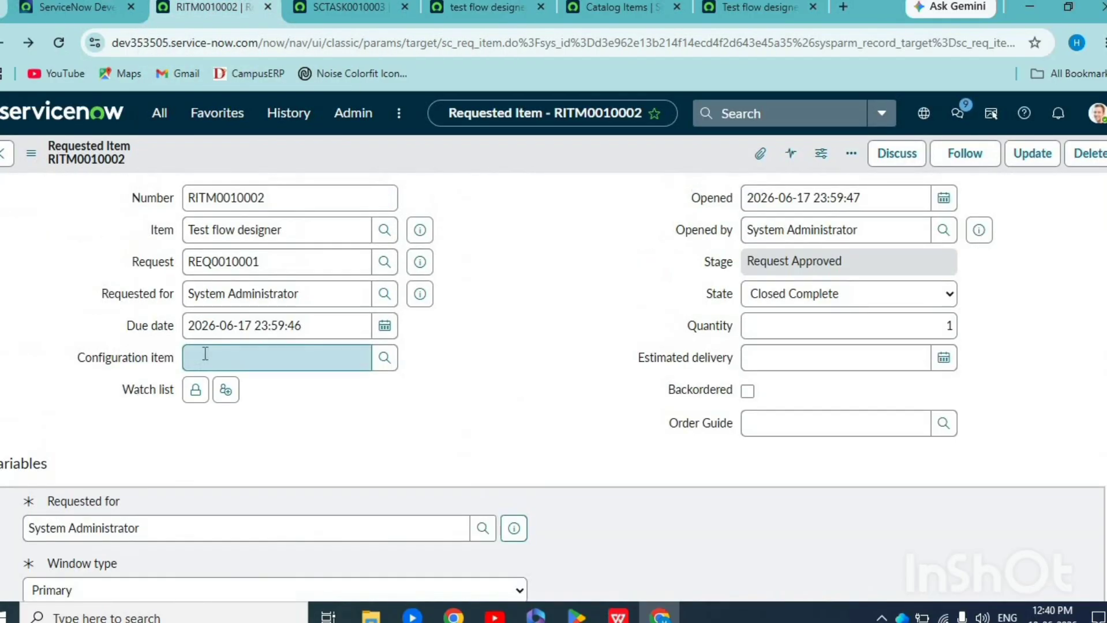